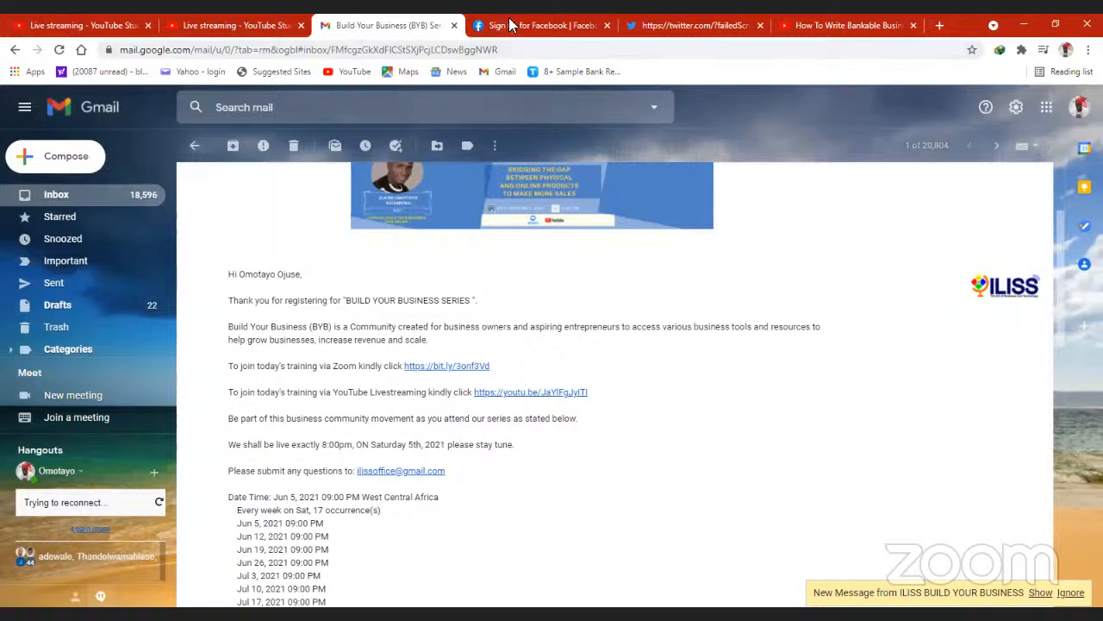
- Switch from the training invitation e-mail to the open Facebook sign-up page
left_click(534, 25)
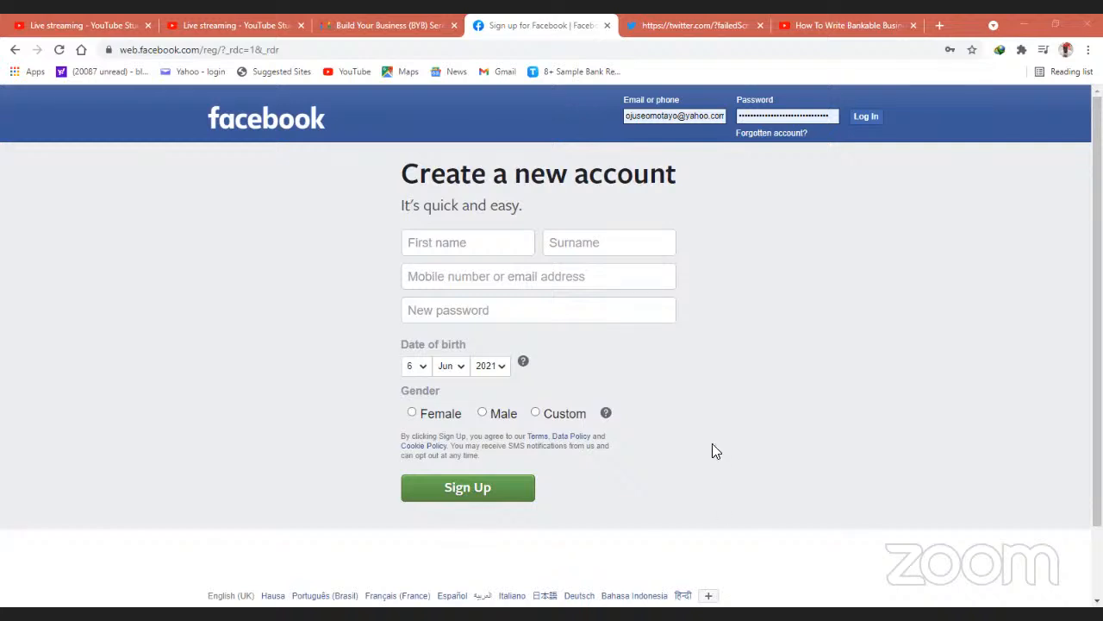
left_click(531, 50)
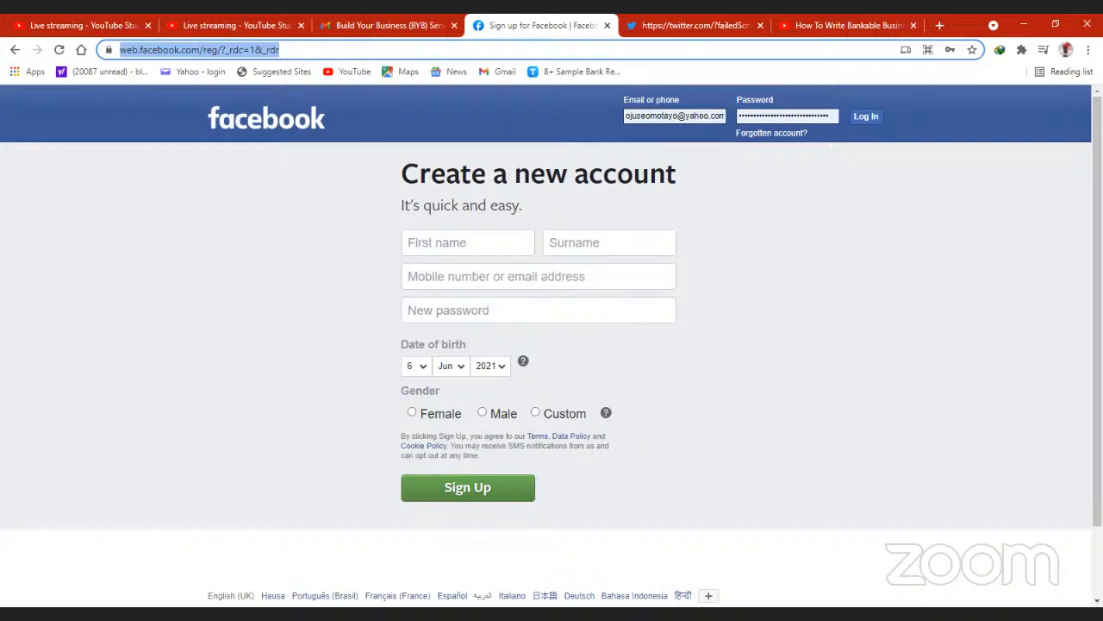
key("alt+Tab")
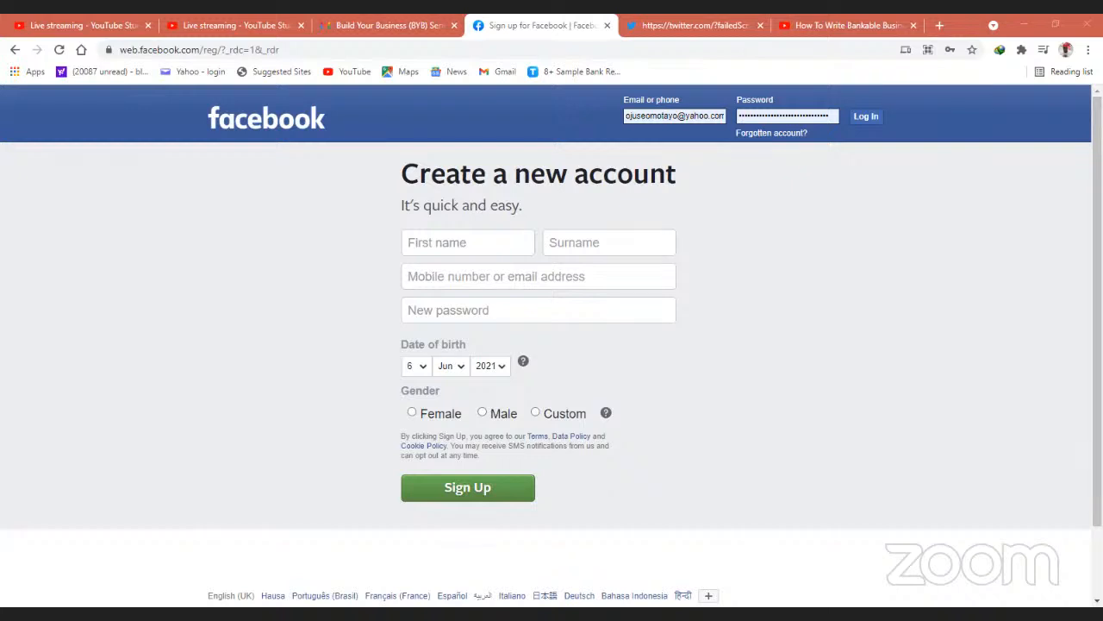
left_click(579, 50)
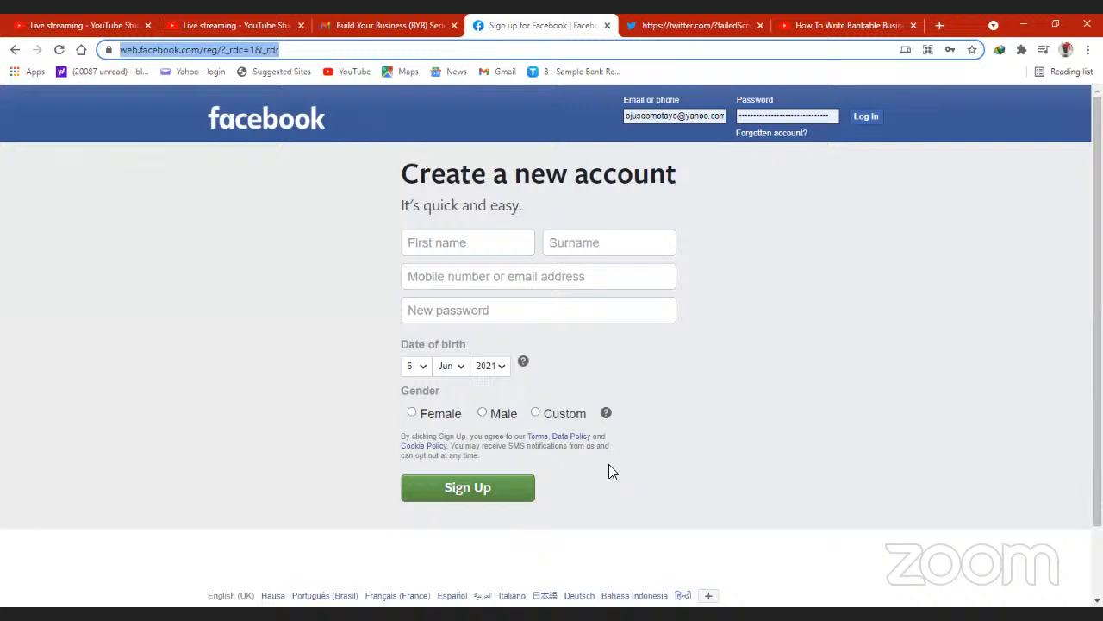
left_click(818, 305)
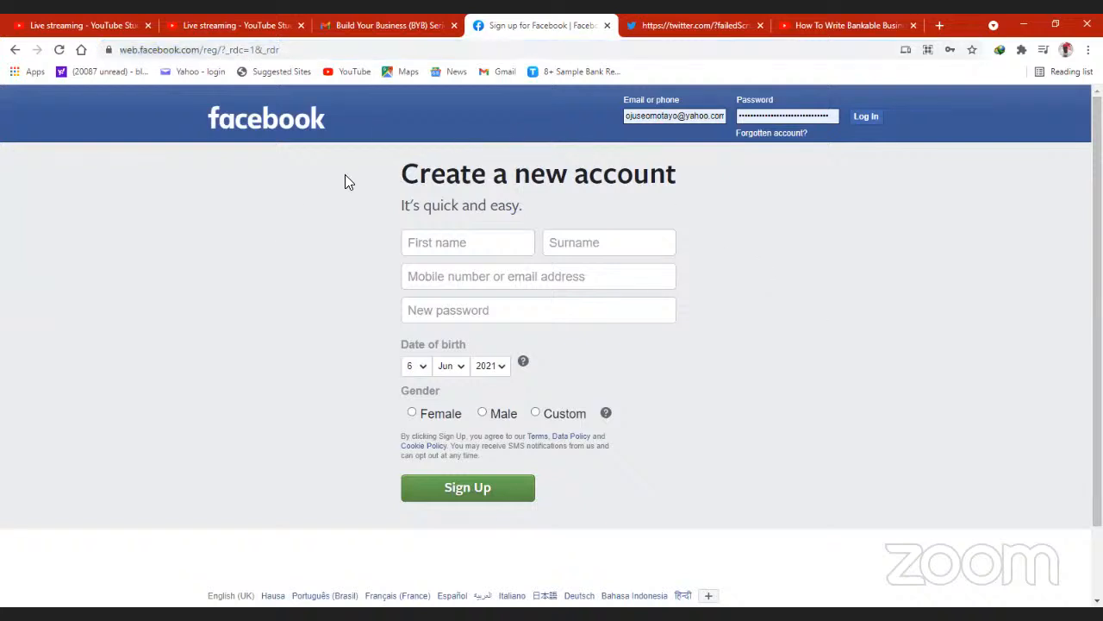
left_click(326, 50)
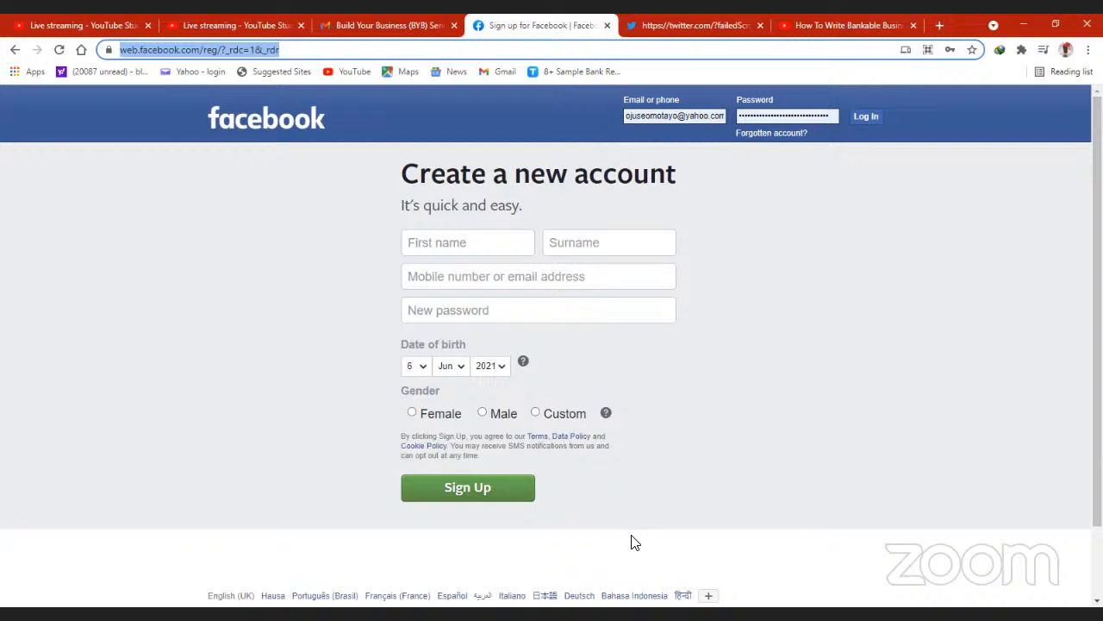
left_click(696, 468)
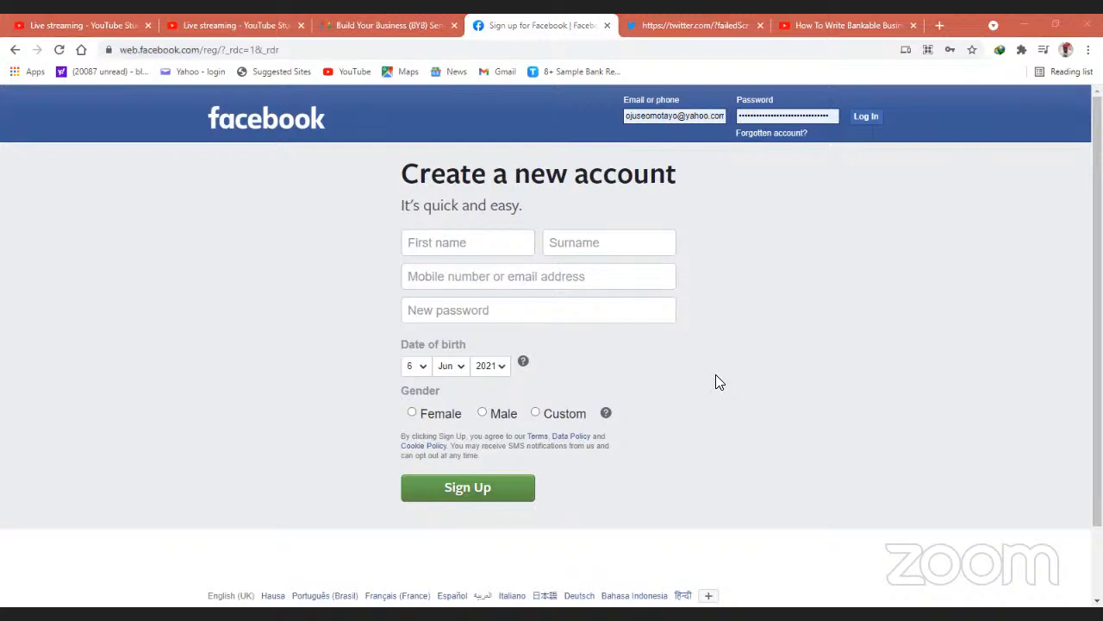
left_click(479, 49)
left_click(480, 49)
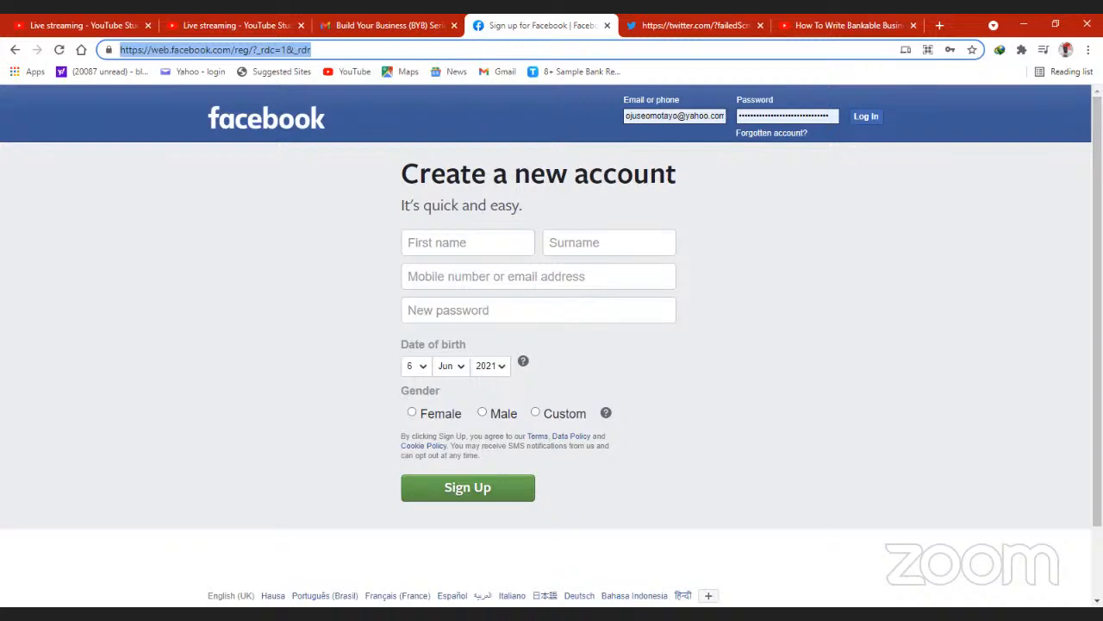
key("alt+Tab")
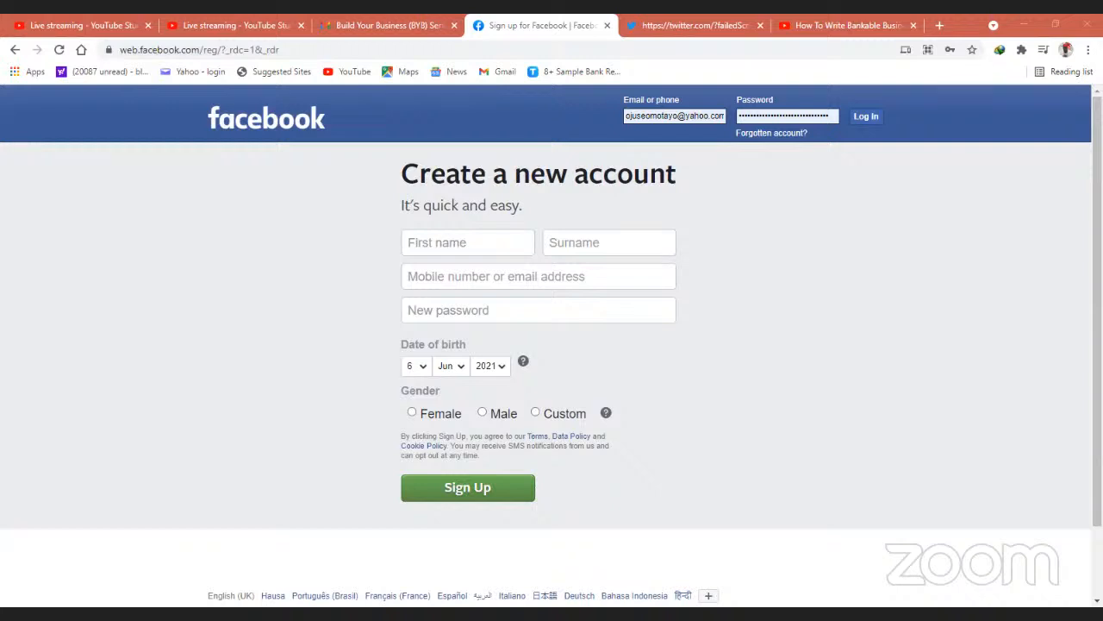
- Replace the sign-up page's address with business.facebook.com and load that site
left_click(593, 50)
left_click(593, 50)
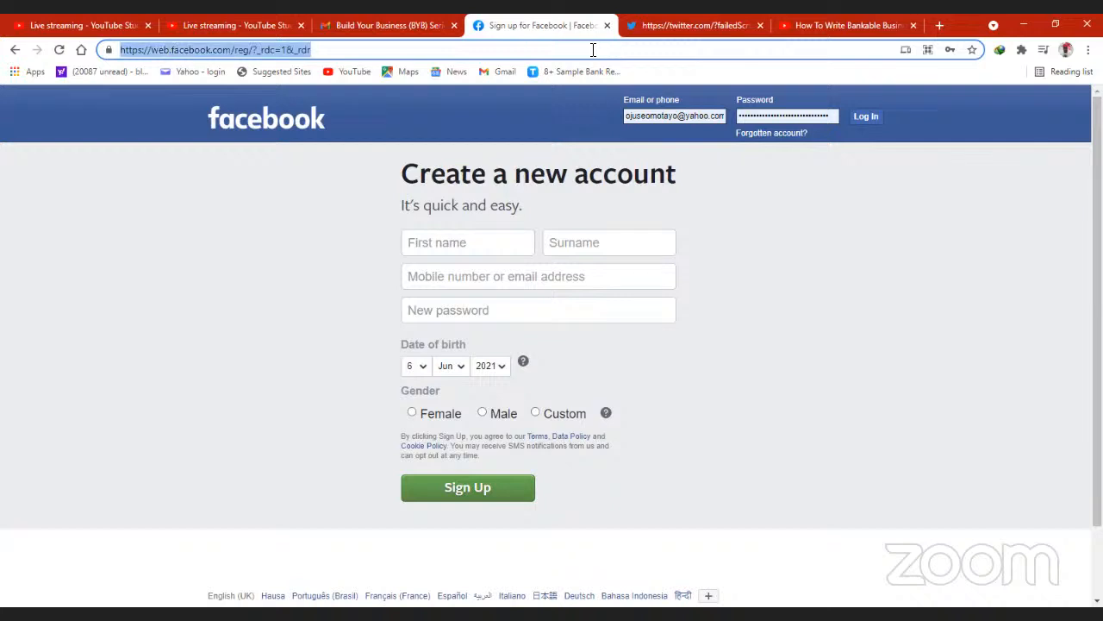
type("b")
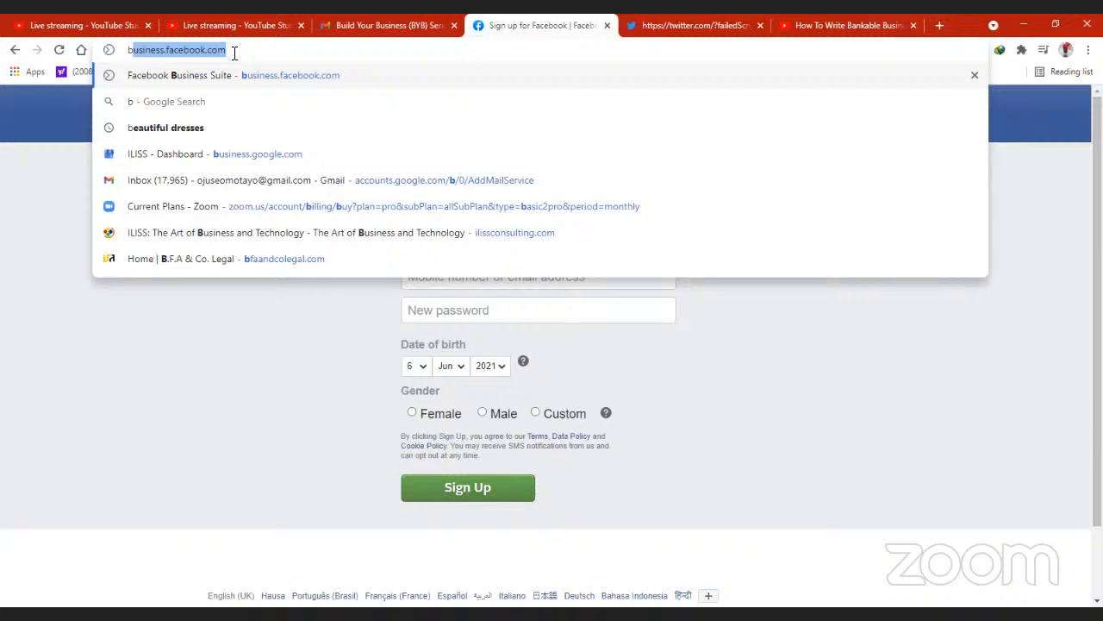
key("Return")
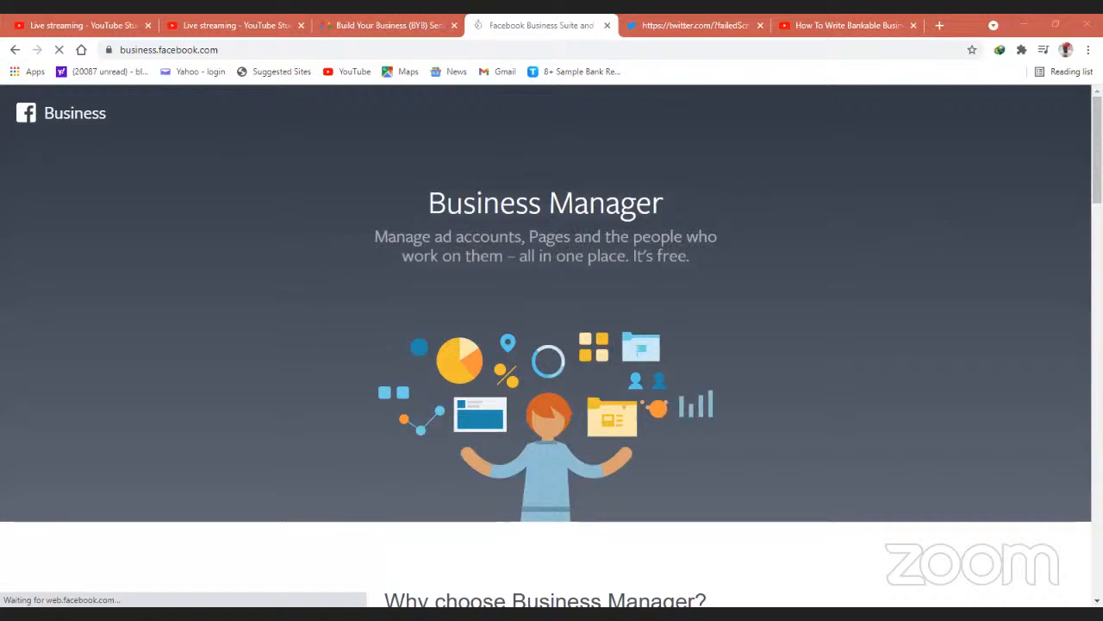
- Examine the Business Manager landing page, from the reasons to choose it through its features to the common questions
scroll(977, 210, "down", 2)
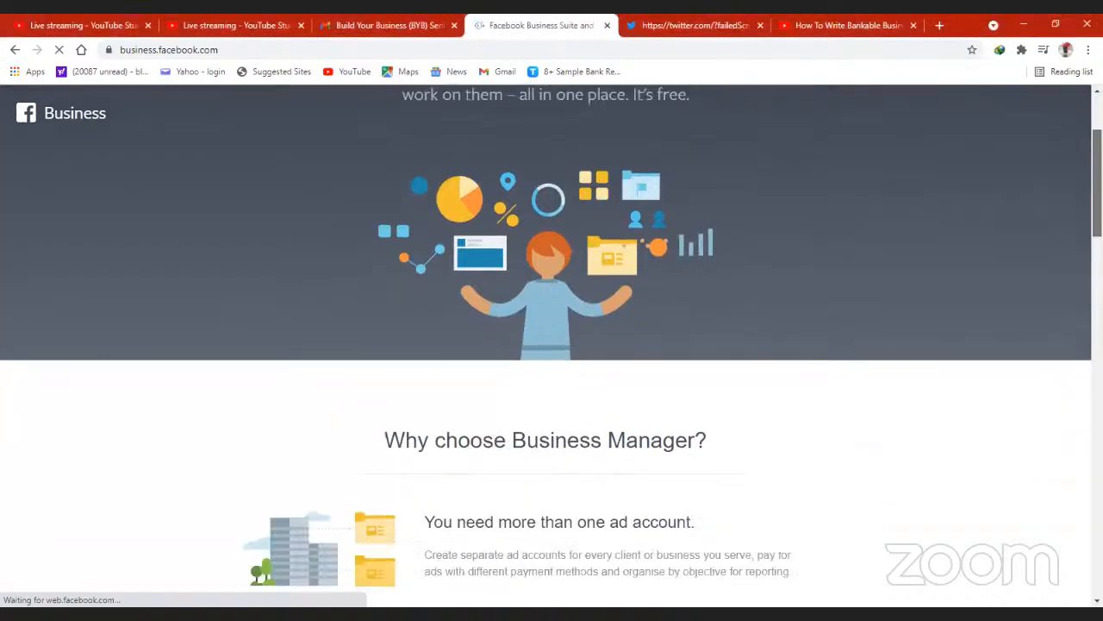
scroll(552, 344, "down", 2)
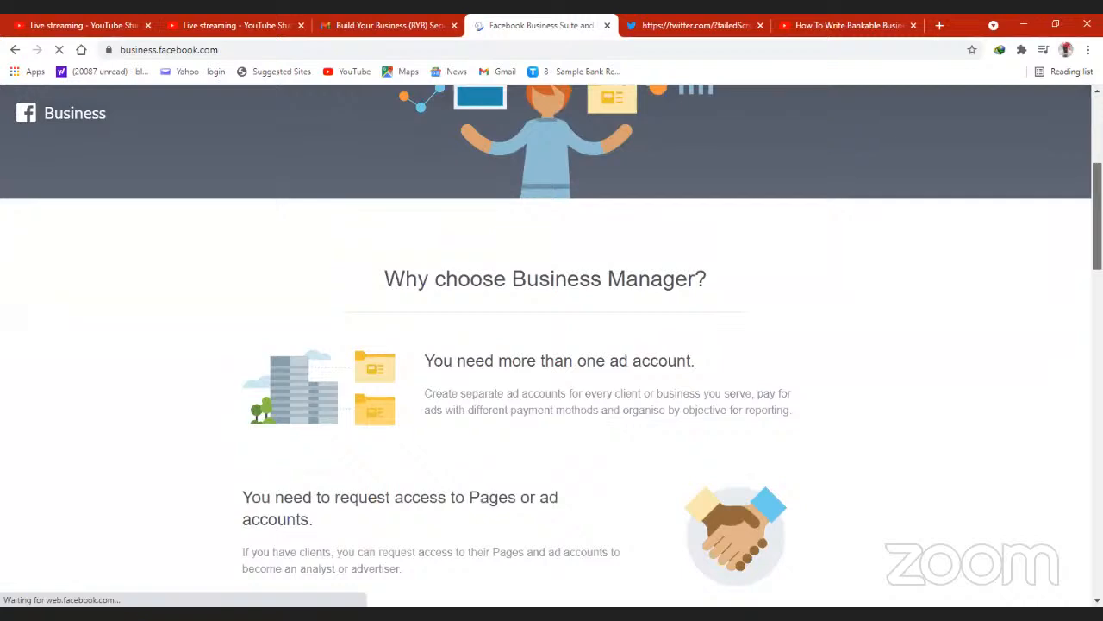
scroll(552, 345, "down", 10)
scroll(551, 345, "down", 1)
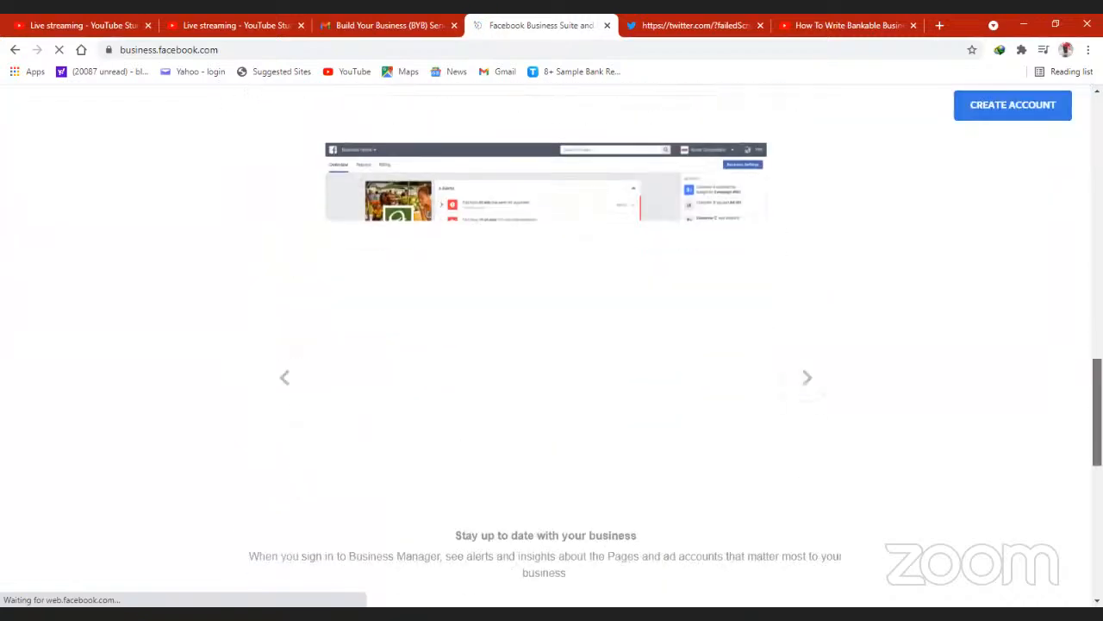
scroll(552, 345, "up", 1)
scroll(551, 345, "up", 12)
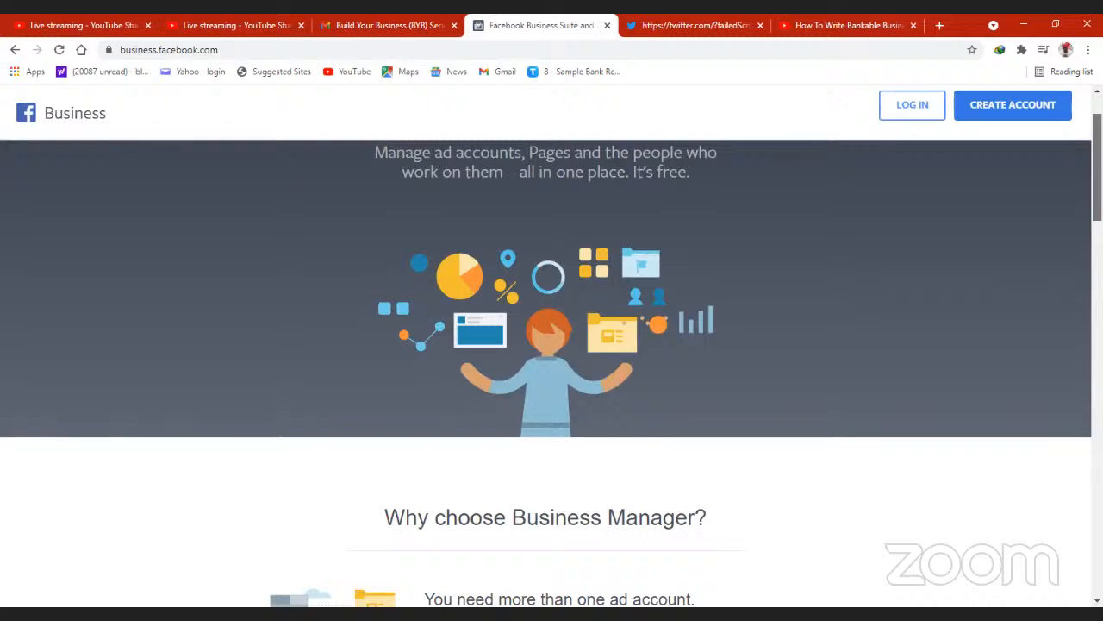
scroll(1051, 159, "up", 1)
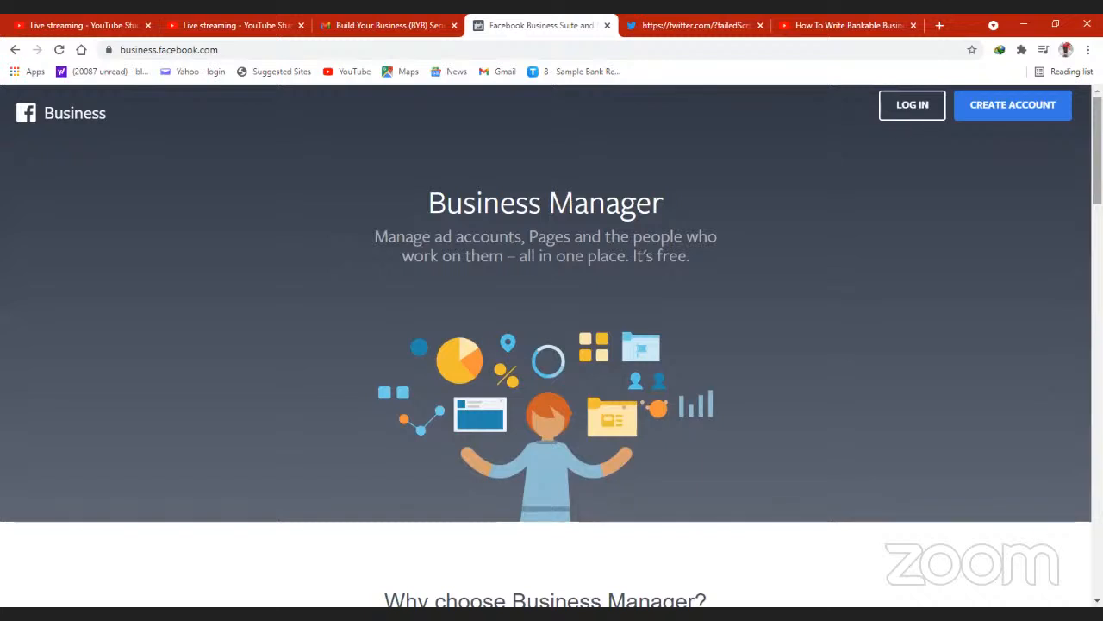
scroll(552, 345, "down", 3)
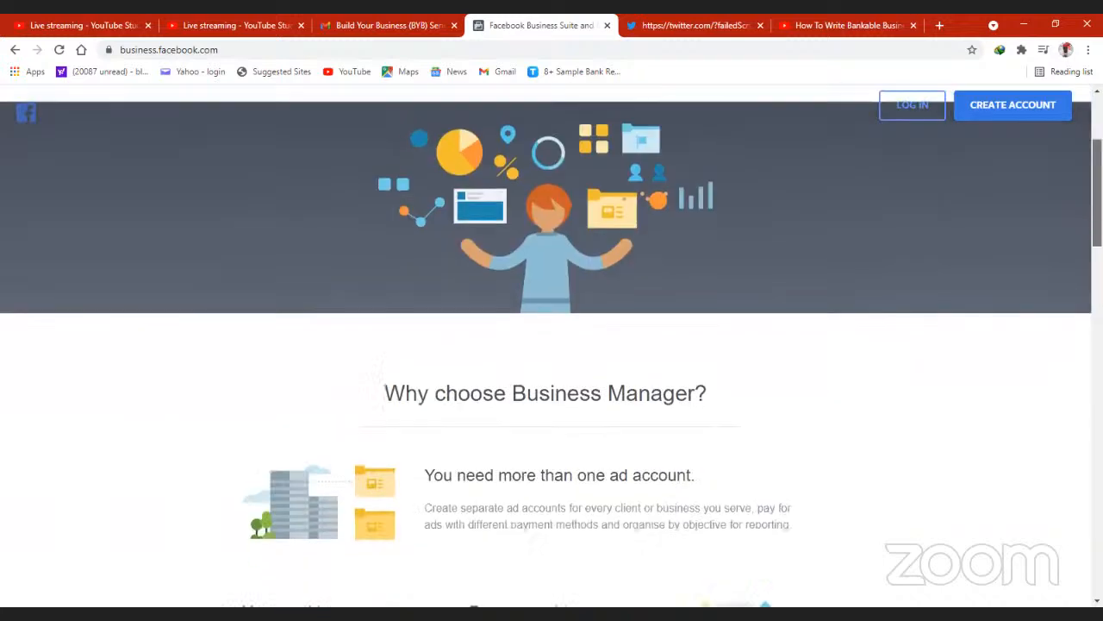
scroll(552, 362, "down", 1)
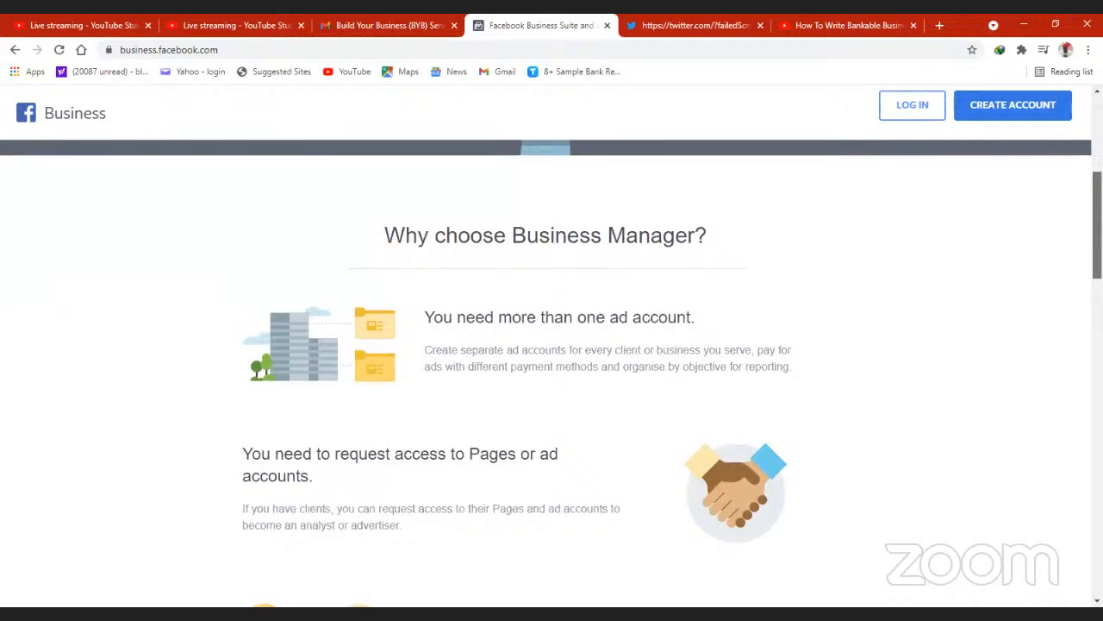
scroll(552, 371, "down", 2)
scroll(552, 371, "down", 2)
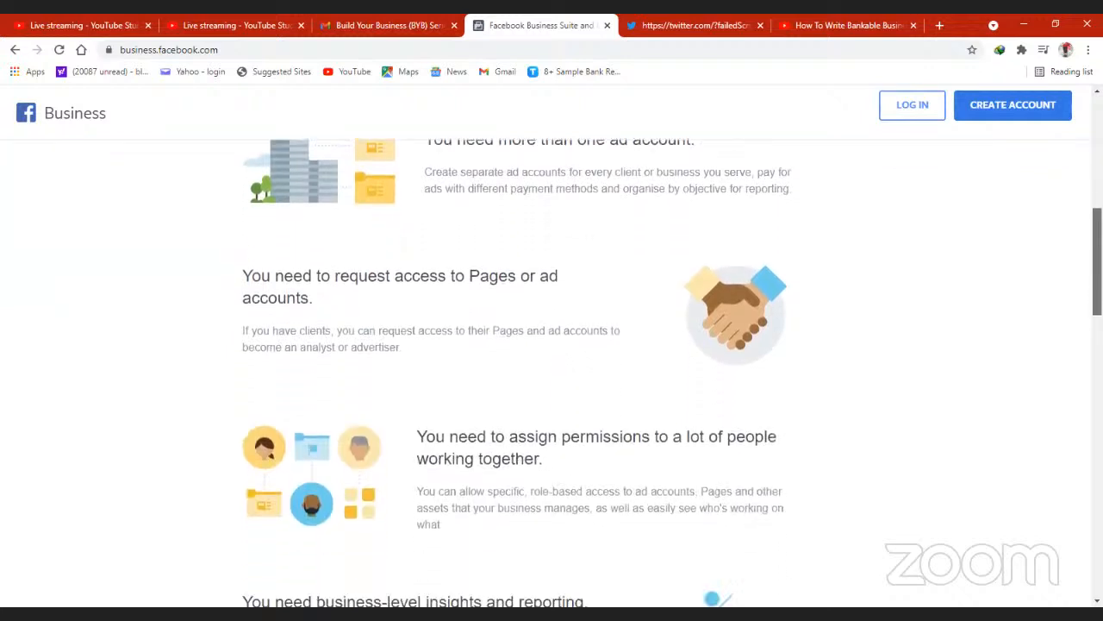
scroll(552, 370, "down", 3)
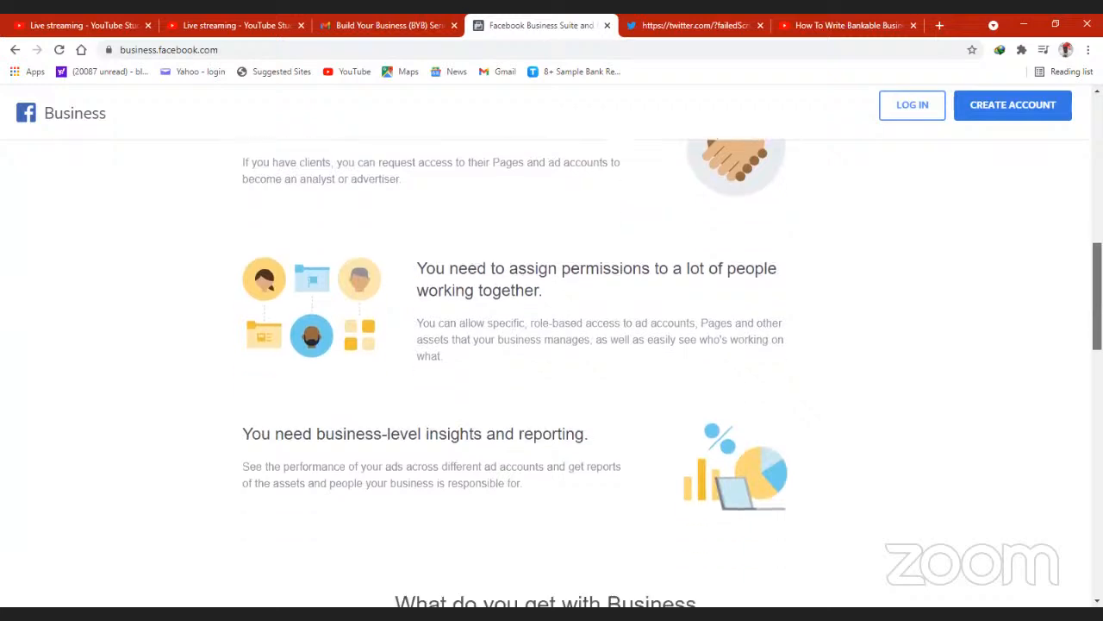
scroll(552, 370, "down", 3)
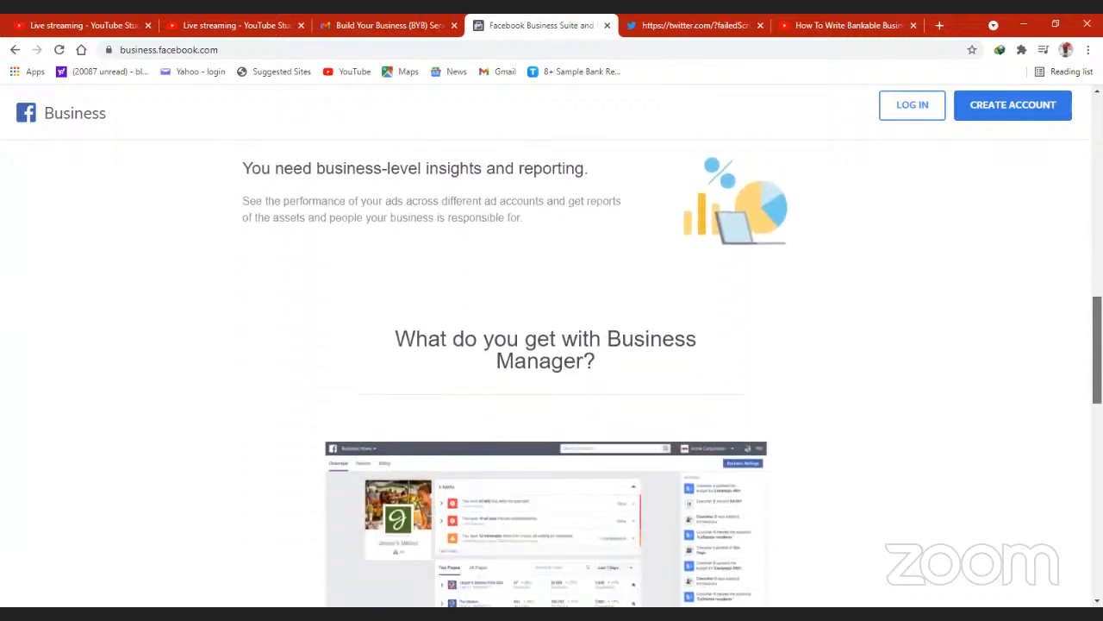
scroll(552, 371, "down", 2)
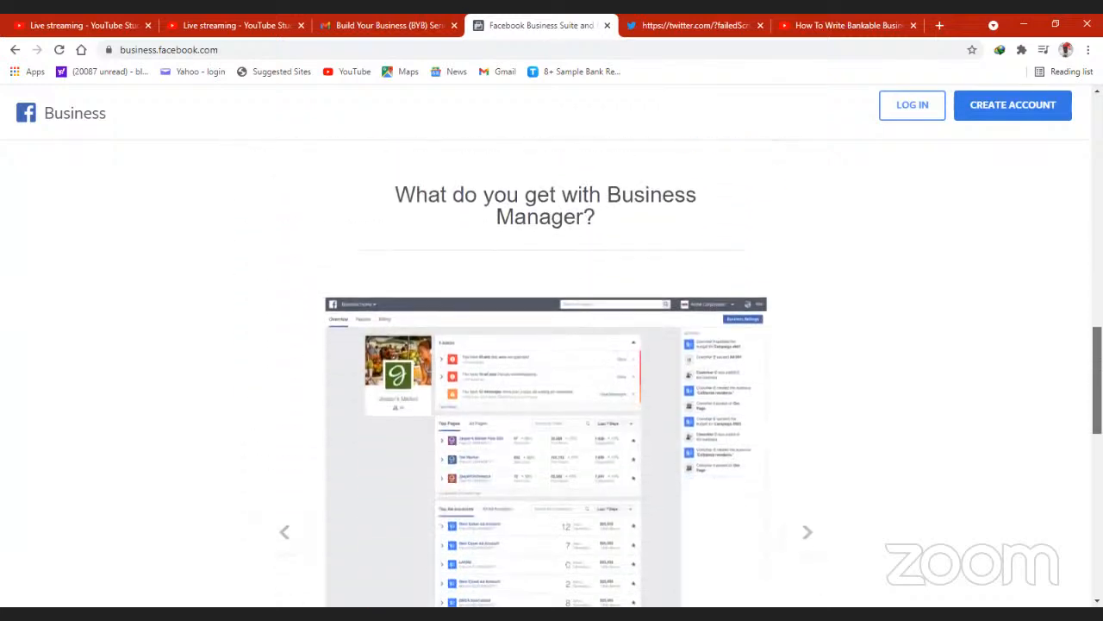
scroll(551, 370, "down", 5)
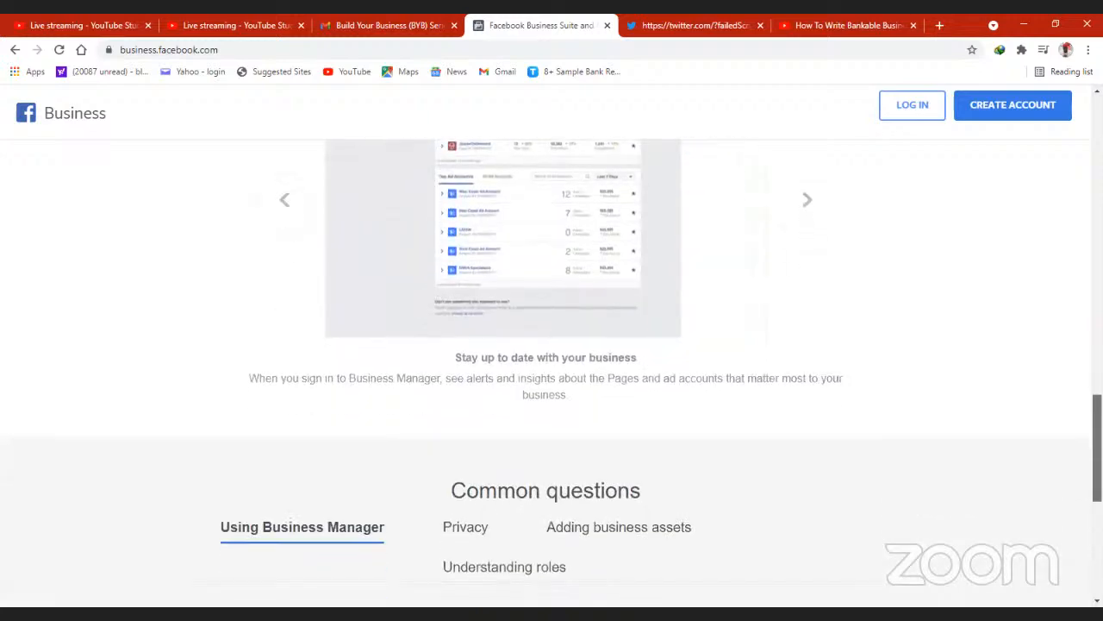
scroll(551, 371, "down", 2)
scroll(552, 370, "down", 5)
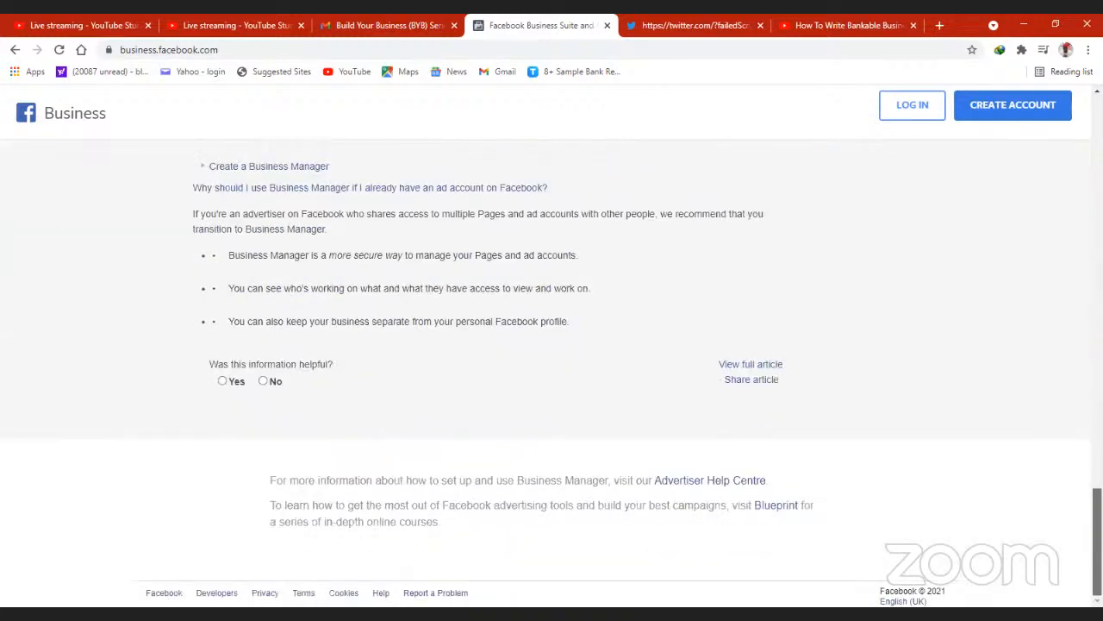
scroll(1063, 121, "up", 20)
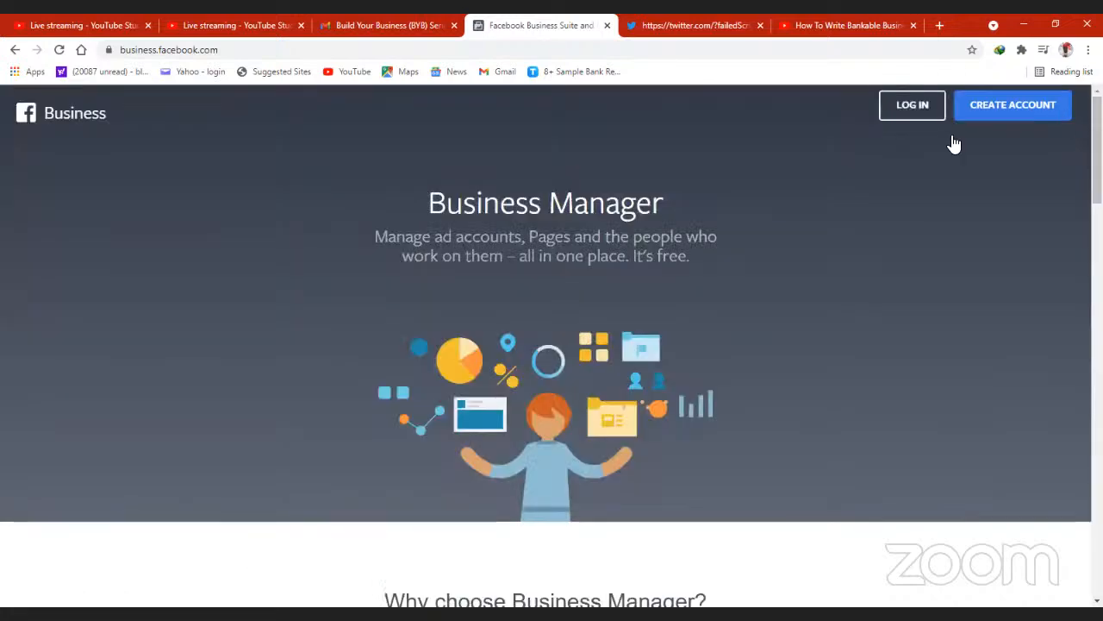
- Start creating a Business Manager account and log in to Facebook with the saved e-mail and account password
left_click(1005, 111)
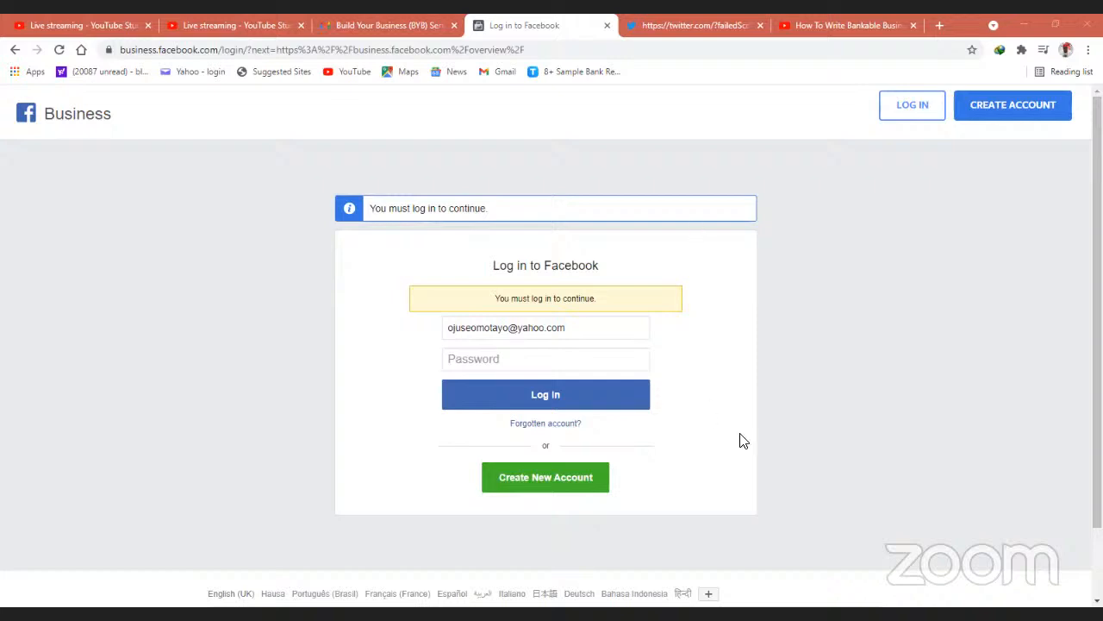
left_click(820, 389)
left_click(605, 324)
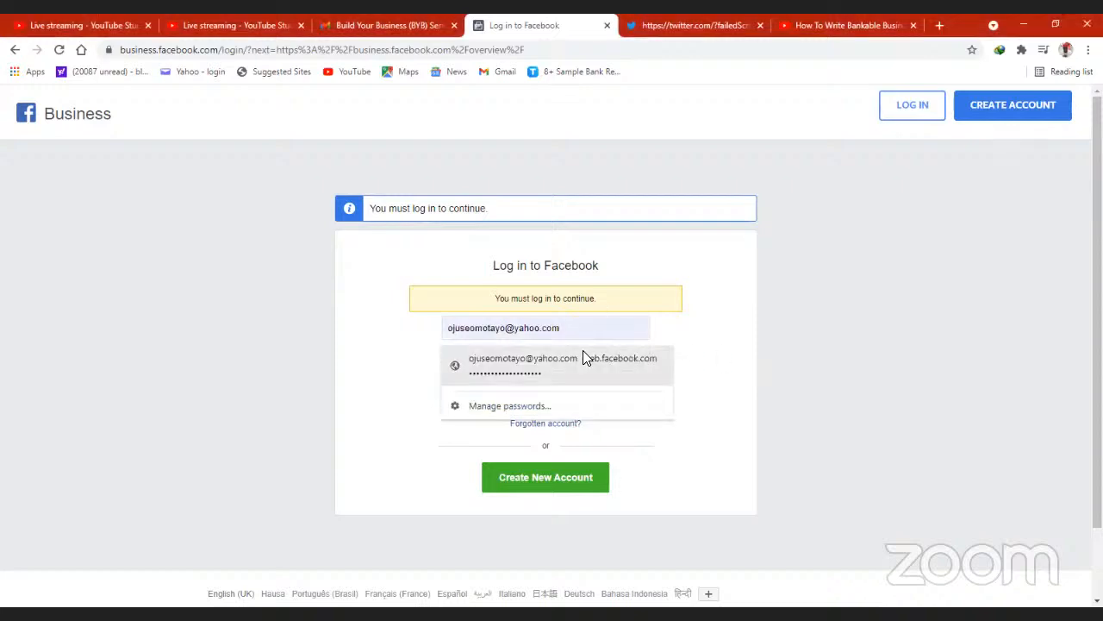
left_click(576, 366)
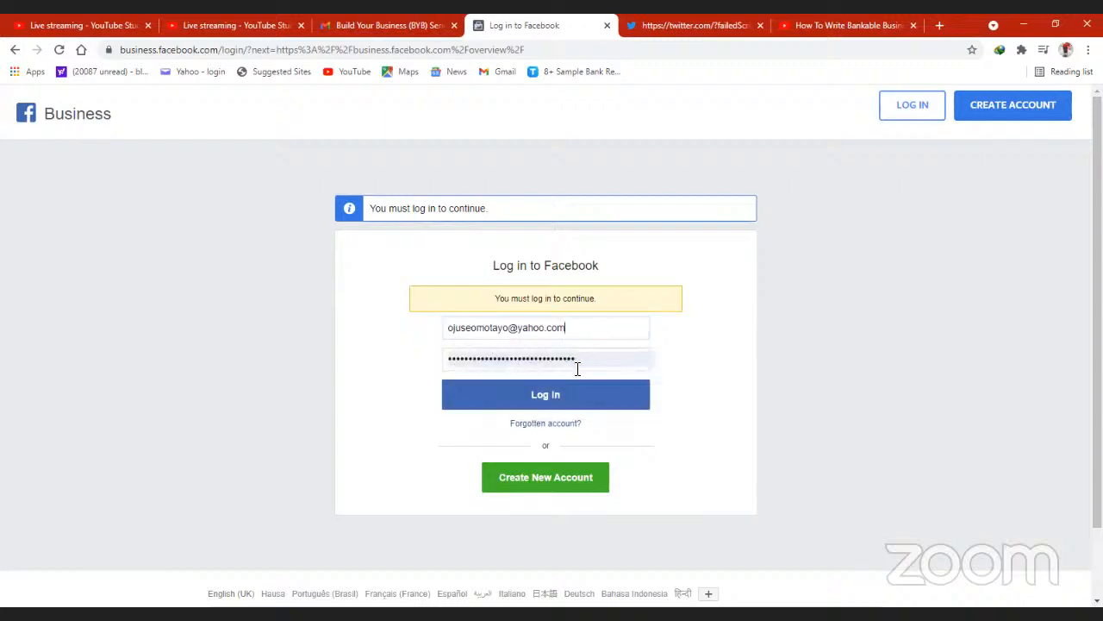
left_click(535, 397)
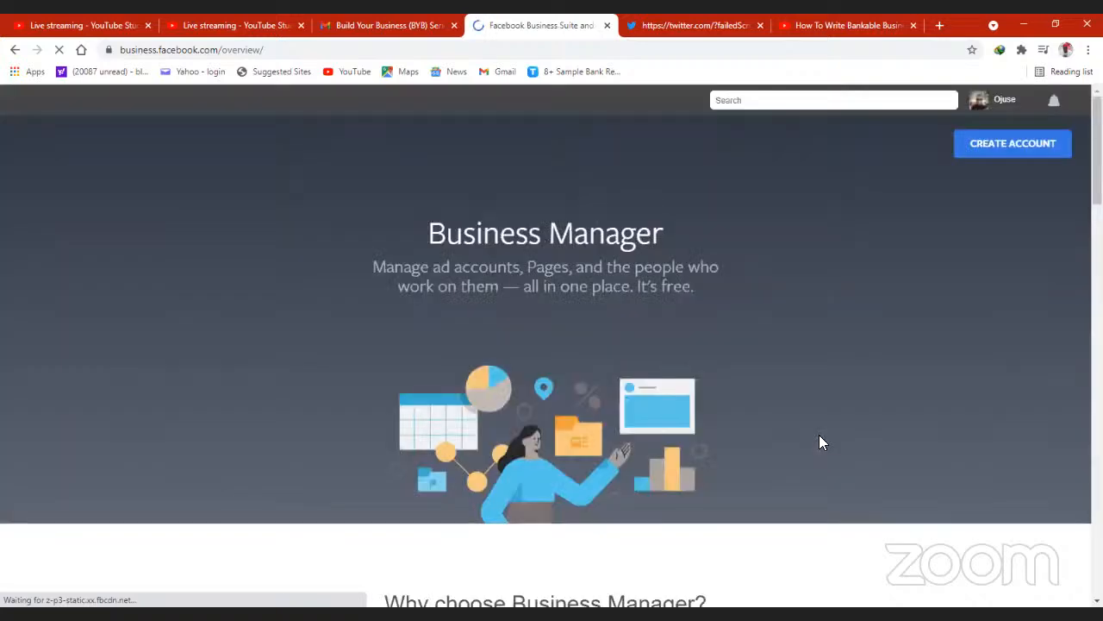
- Examine the Create Your Business Manager Account form and close it without submitting
left_click(1001, 151)
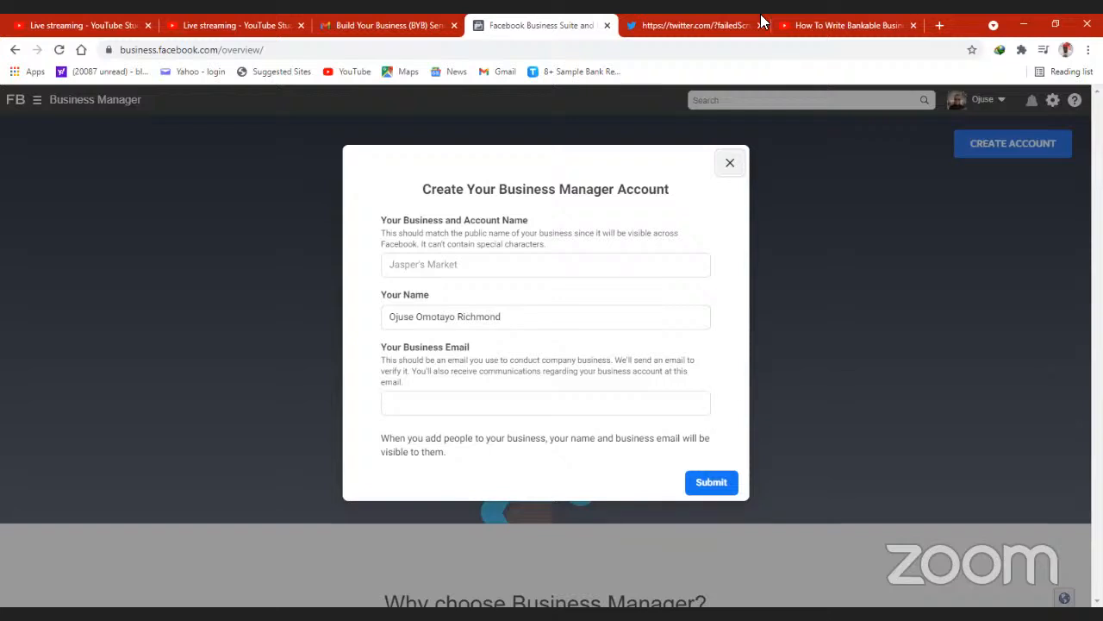
left_click(1067, 268)
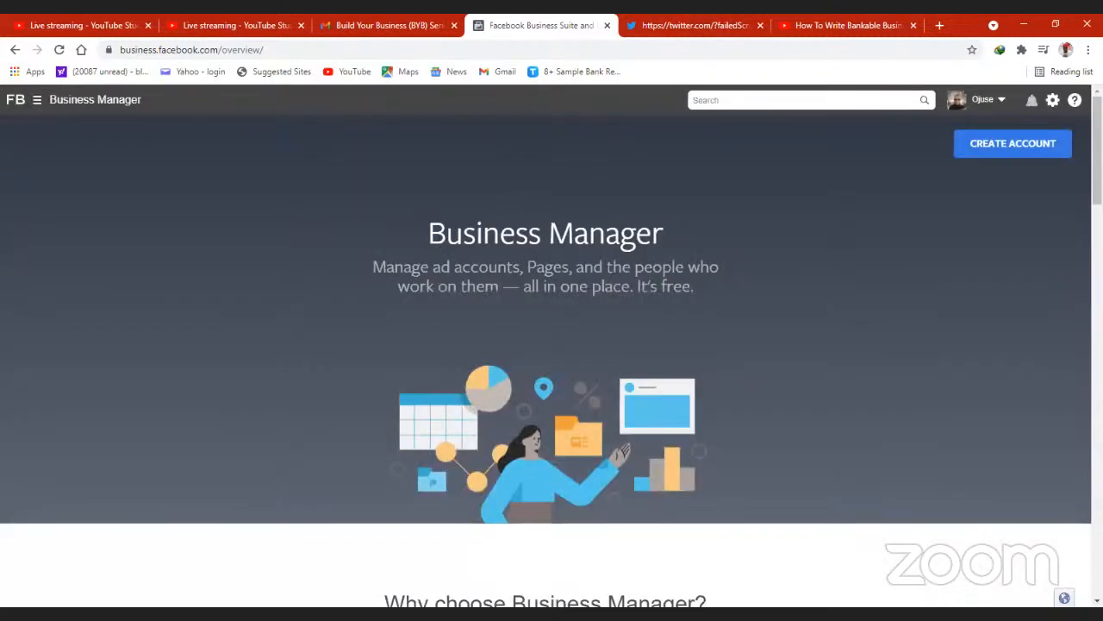
- Shorten the page address to business.facebook.com and load it
scroll(1068, 268, "down", 8)
left_click_drag(1100, 259, 397, 13)
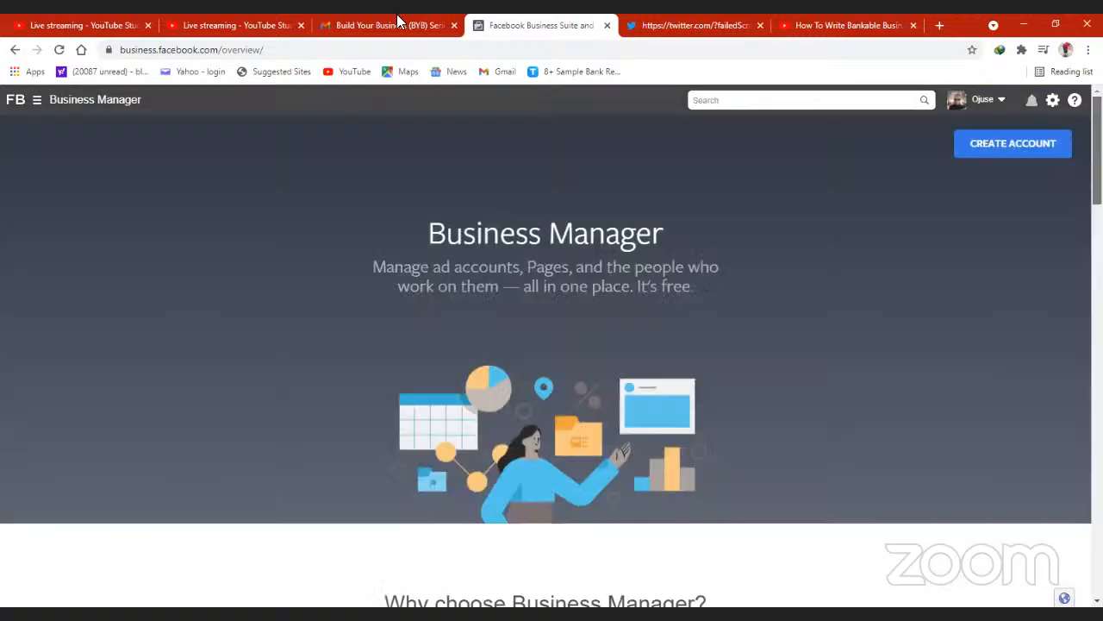
left_click(282, 50)
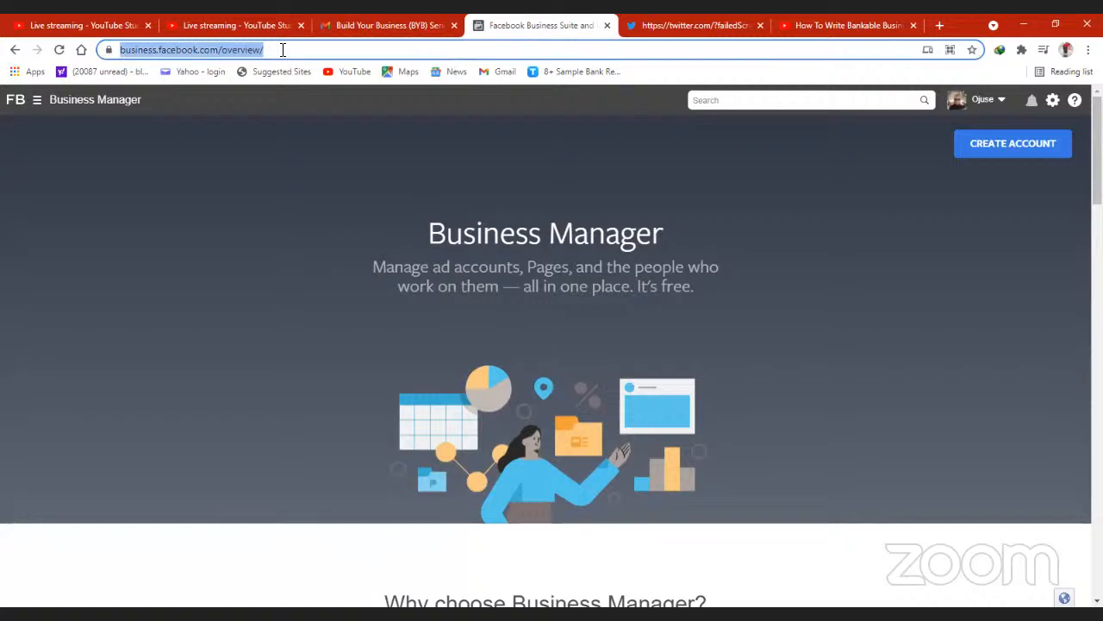
left_click(283, 49)
key("BackSpace")
key("BackSpace")
key("BackSpace")
key("BackSpace")
key("BackSpace")
key("BackSpace")
key("BackSpace")
key("BackSpace")
key("BackSpace")
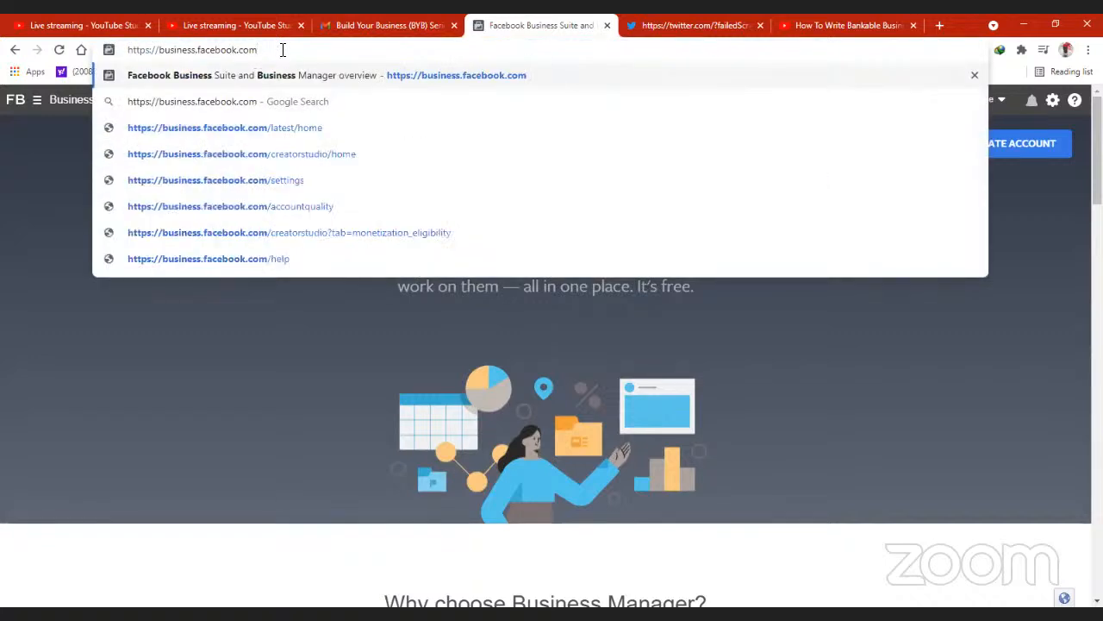
key("Return")
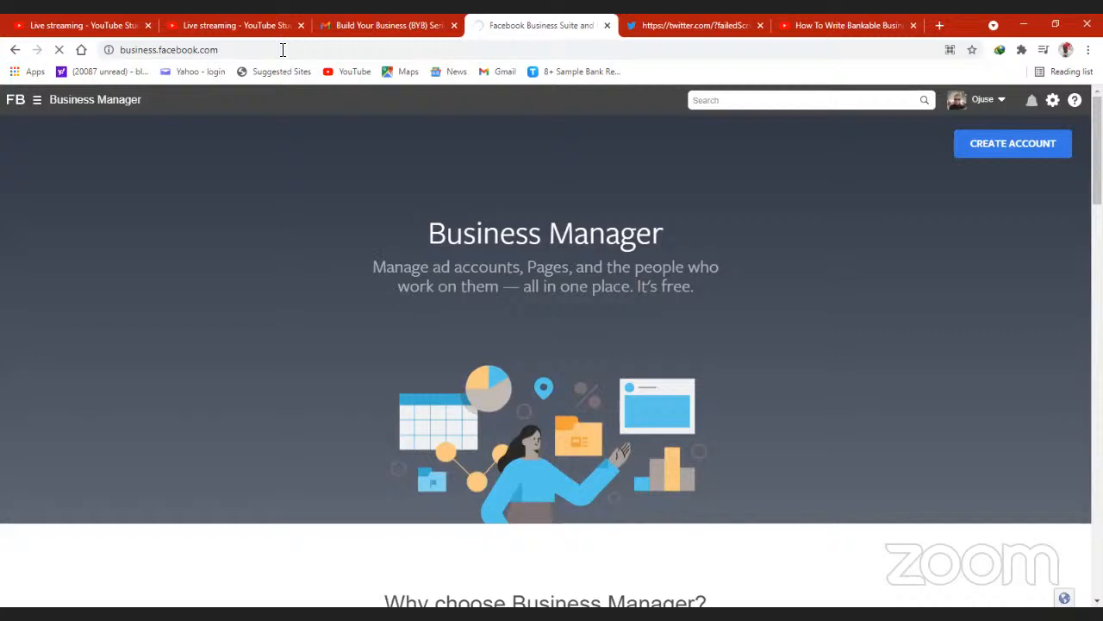
left_click(1000, 102)
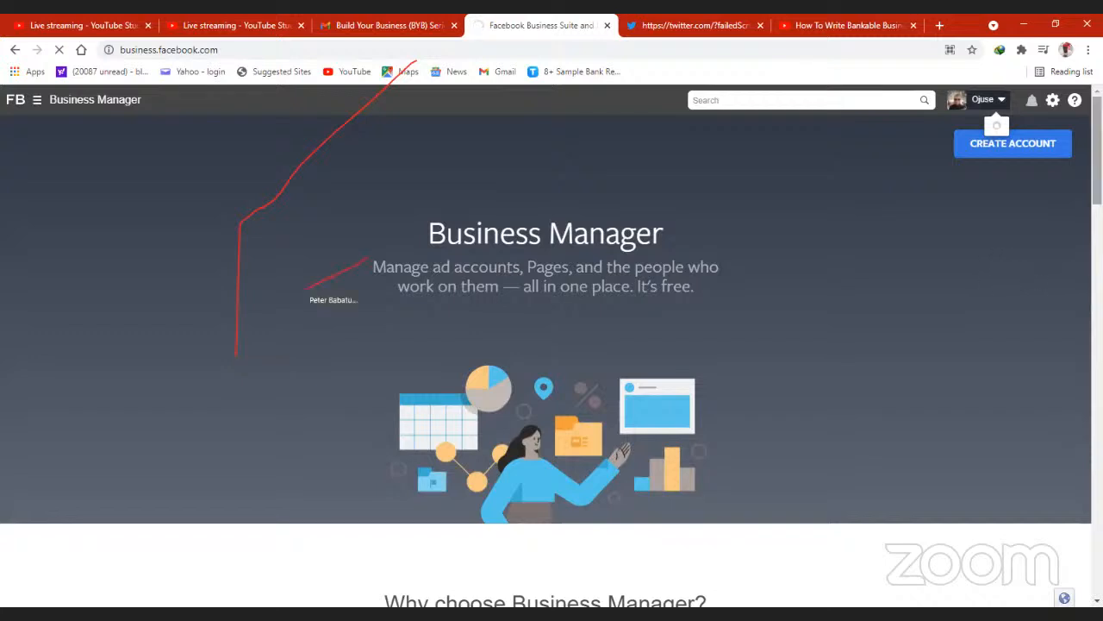
scroll(551, 344, "down", 3)
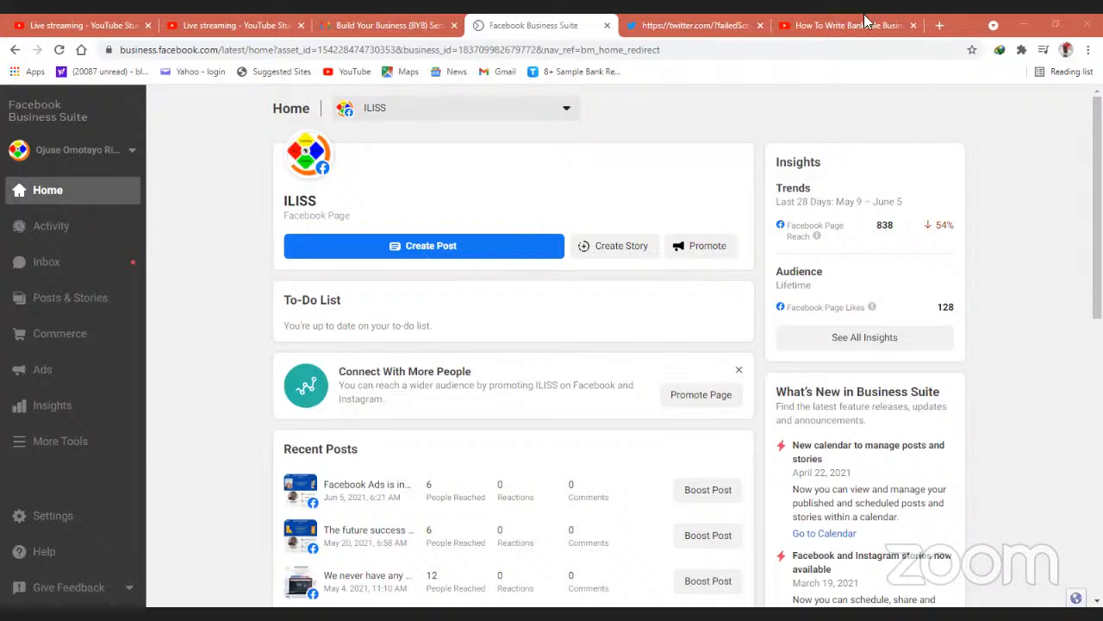
- Review the lists of available Facebook Pages and business accounts, keeping the ILISS page selected
left_click(569, 114)
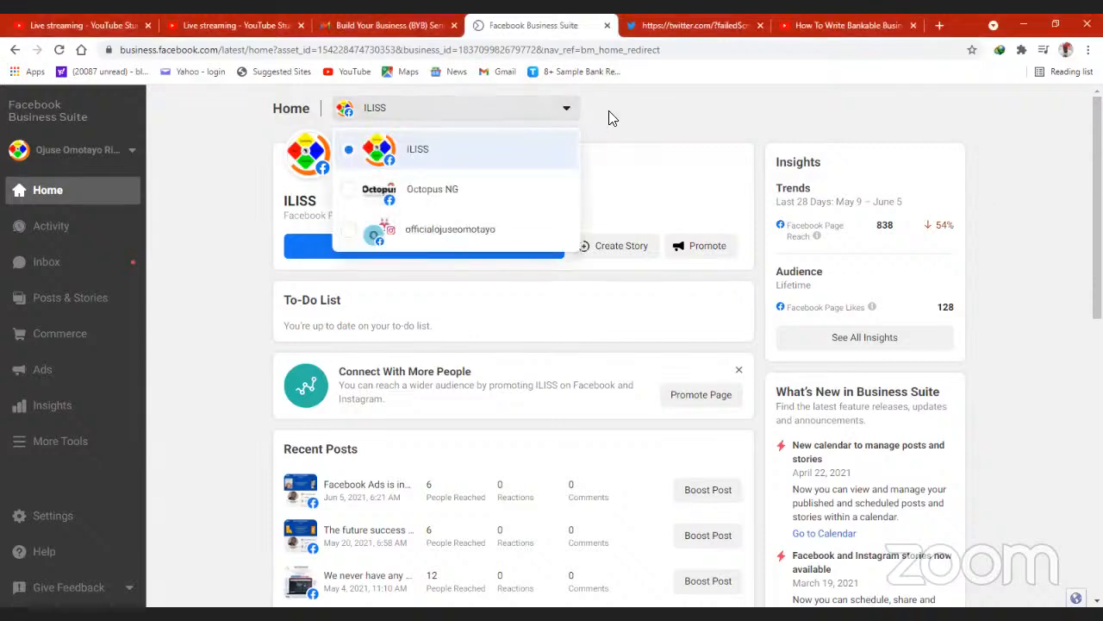
left_click(632, 120)
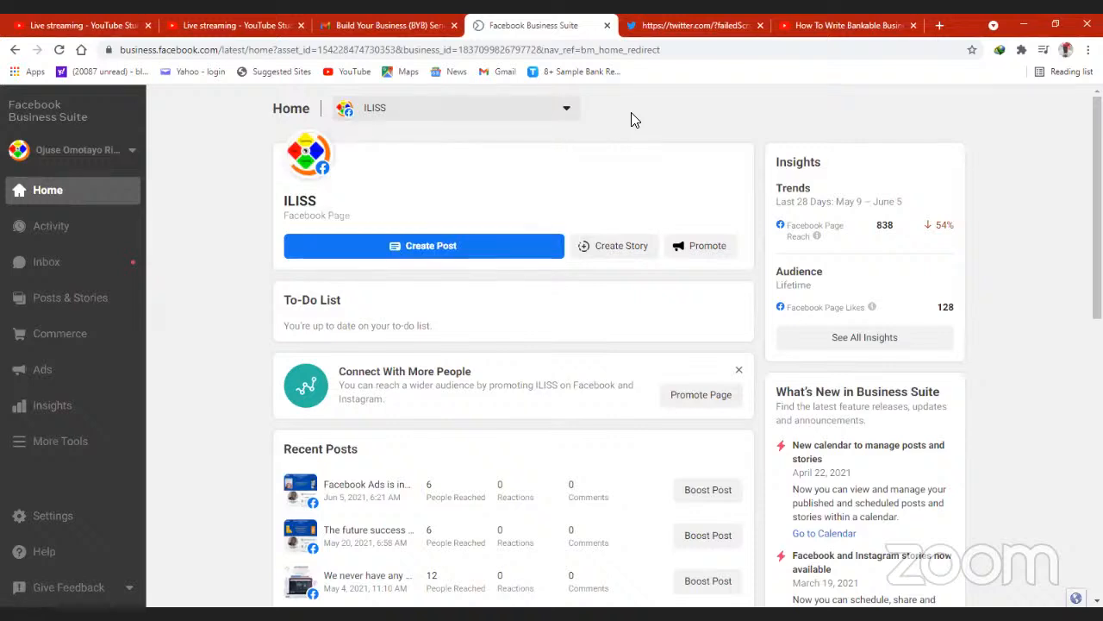
left_click(131, 154)
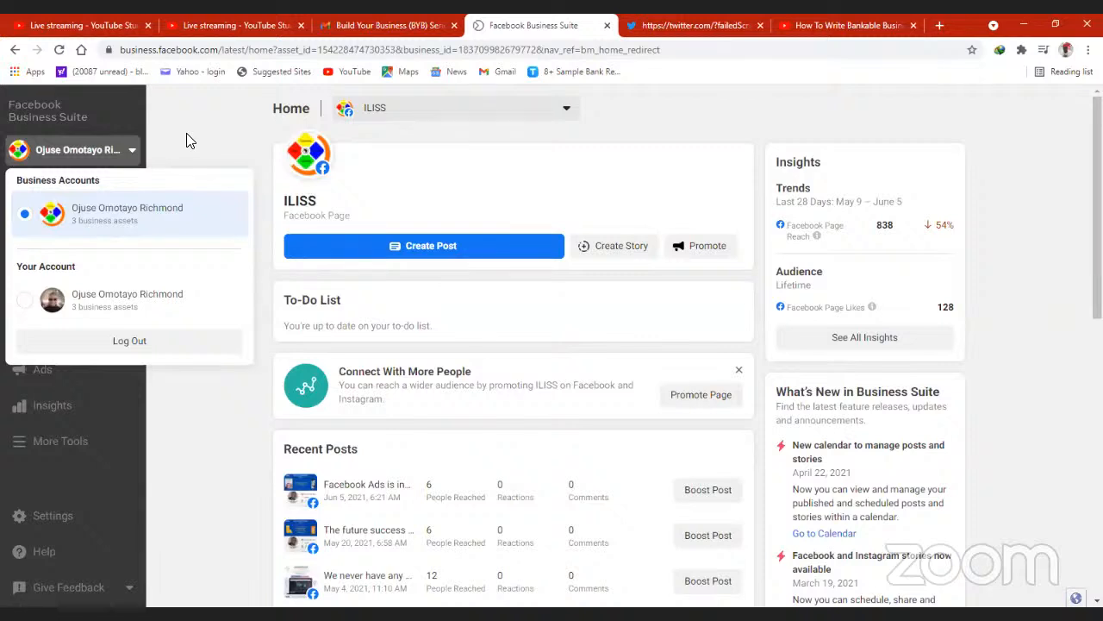
left_click(187, 135)
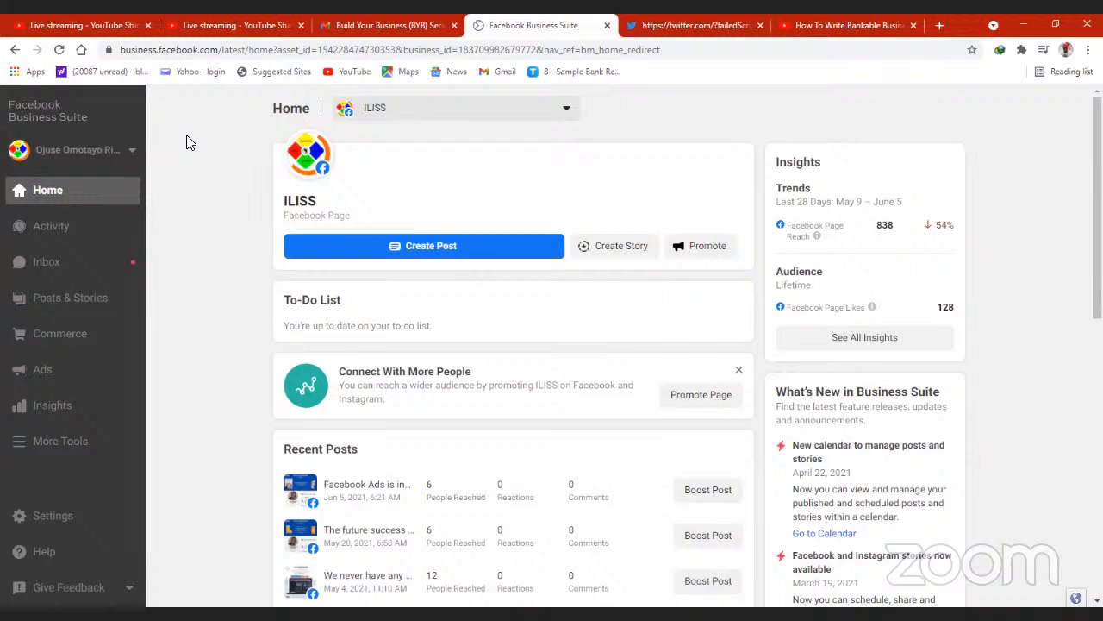
left_click(569, 114)
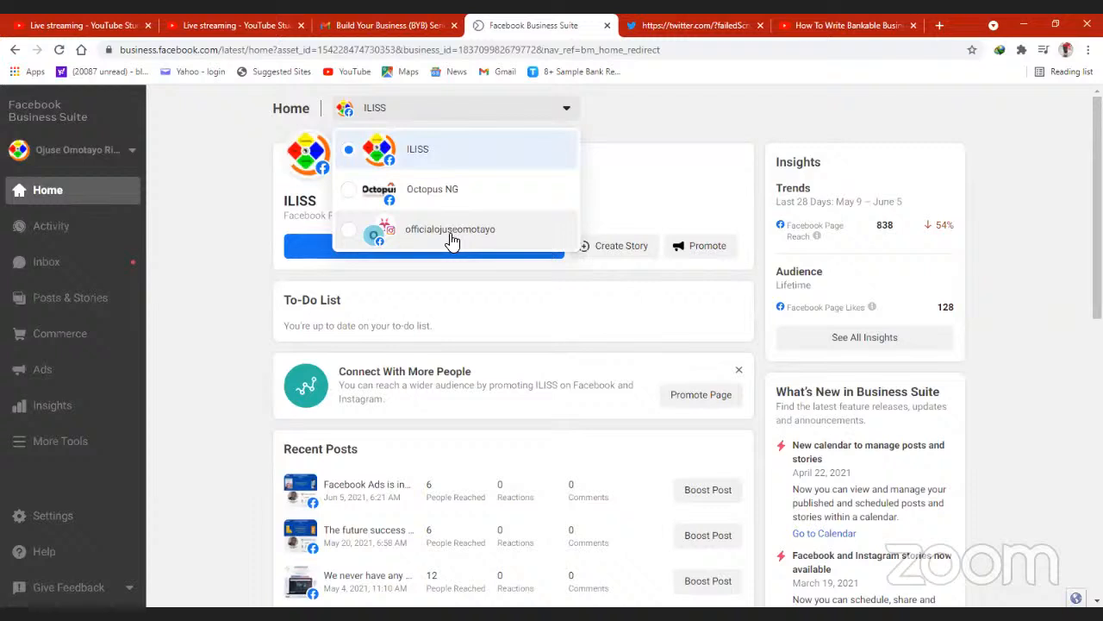
left_click(646, 126)
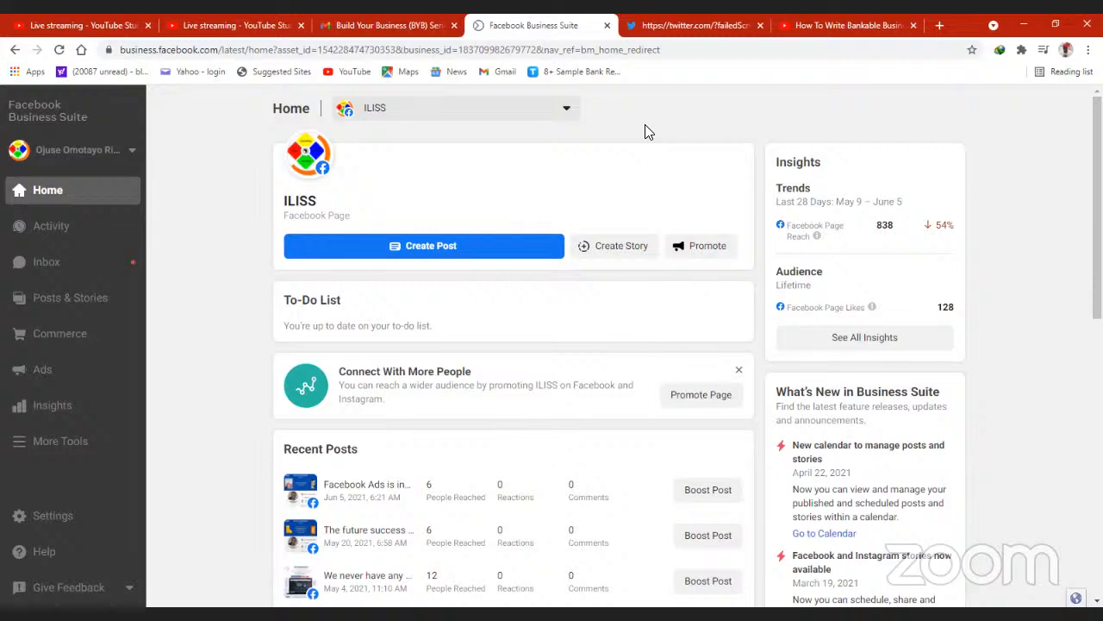
- View the ILISS page's Activity, Inbox and Posts & Stories sections in turn
left_click(52, 226)
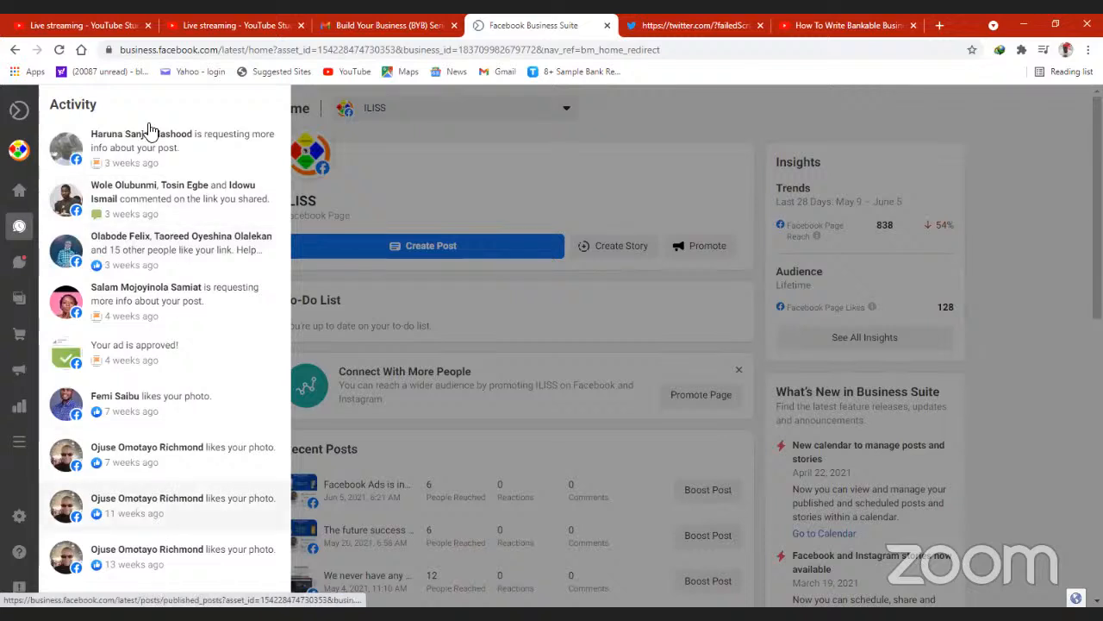
left_click(22, 271)
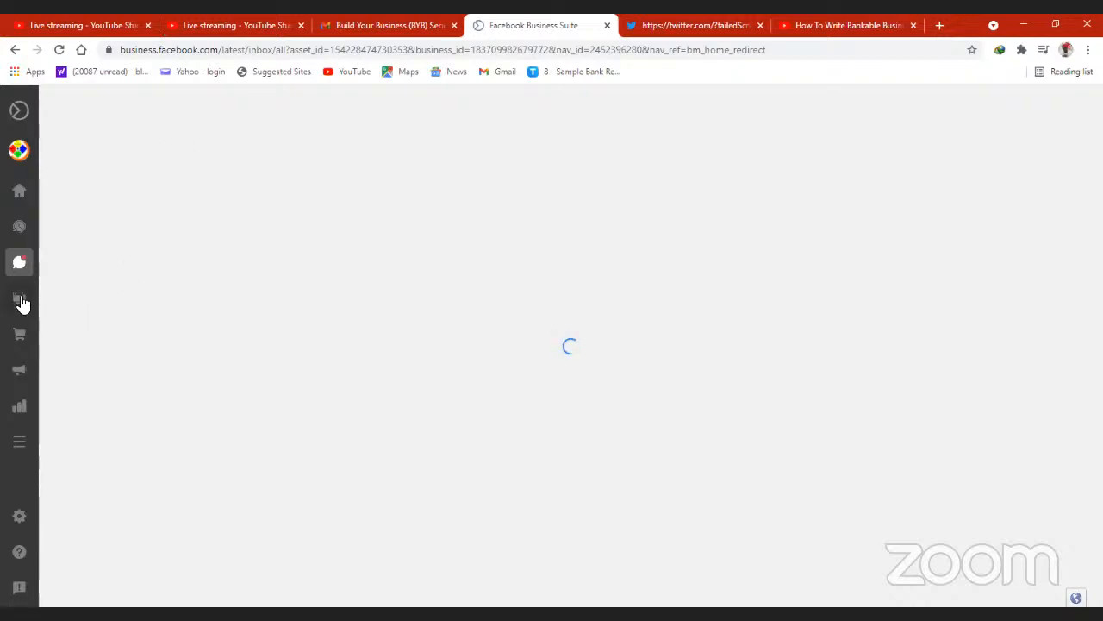
mouse_move(19, 299)
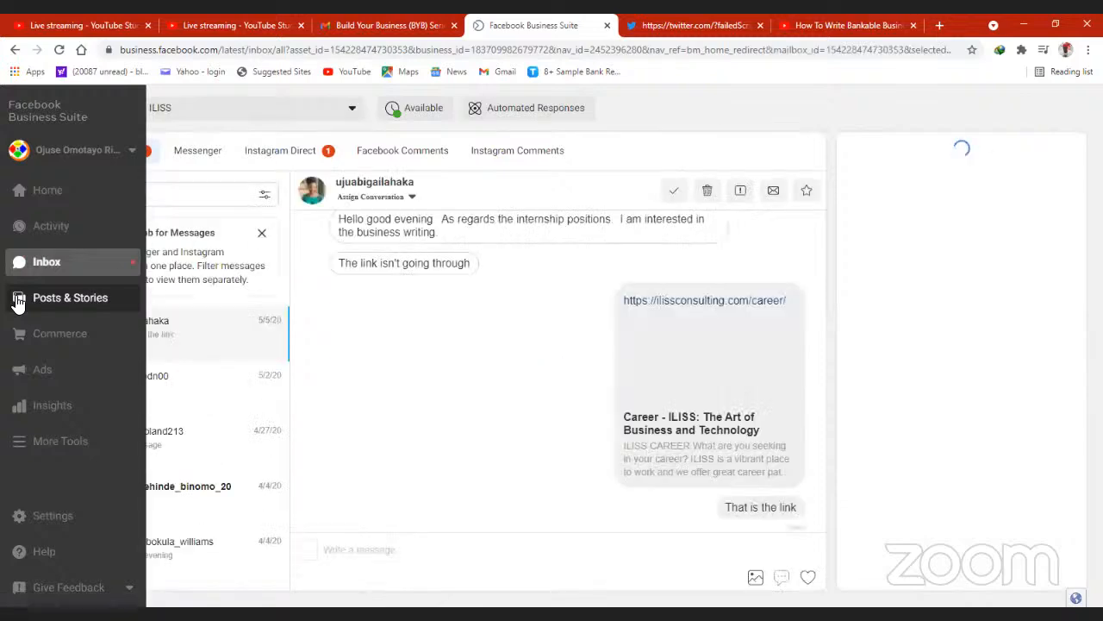
left_click(19, 298)
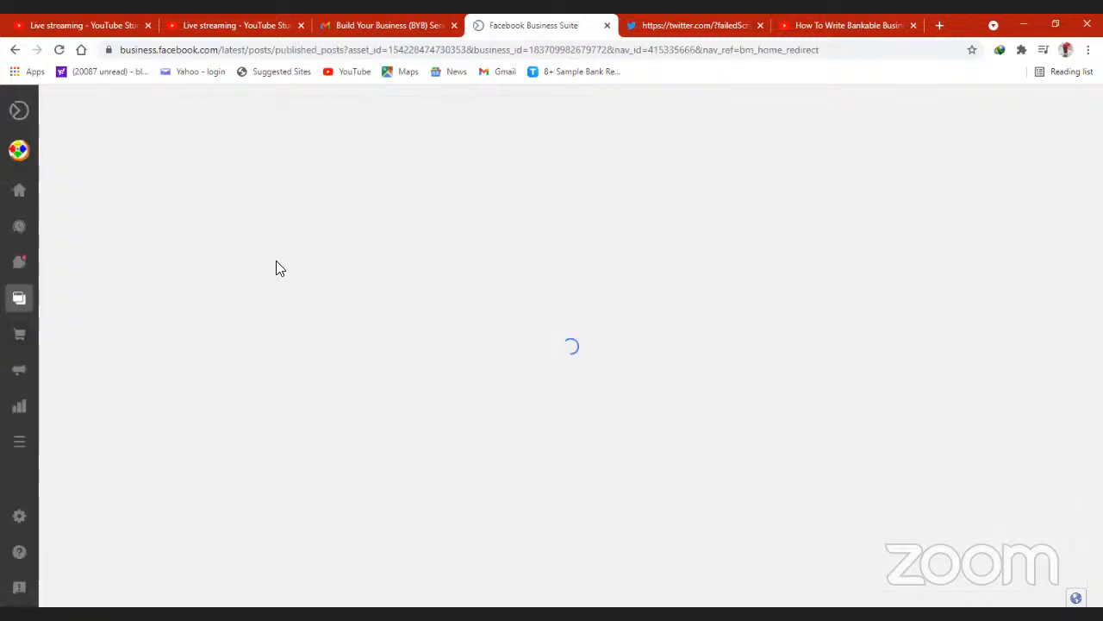
- Open Commerce, return to the Business Suite page and view its Ads section
mouse_move(2, 343)
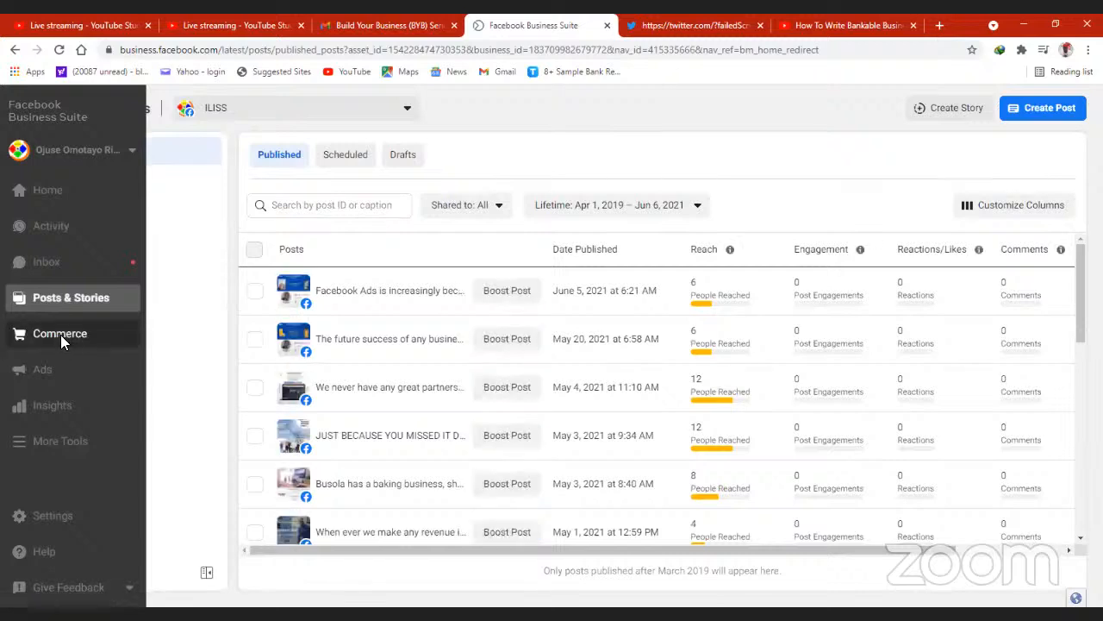
left_click(60, 340)
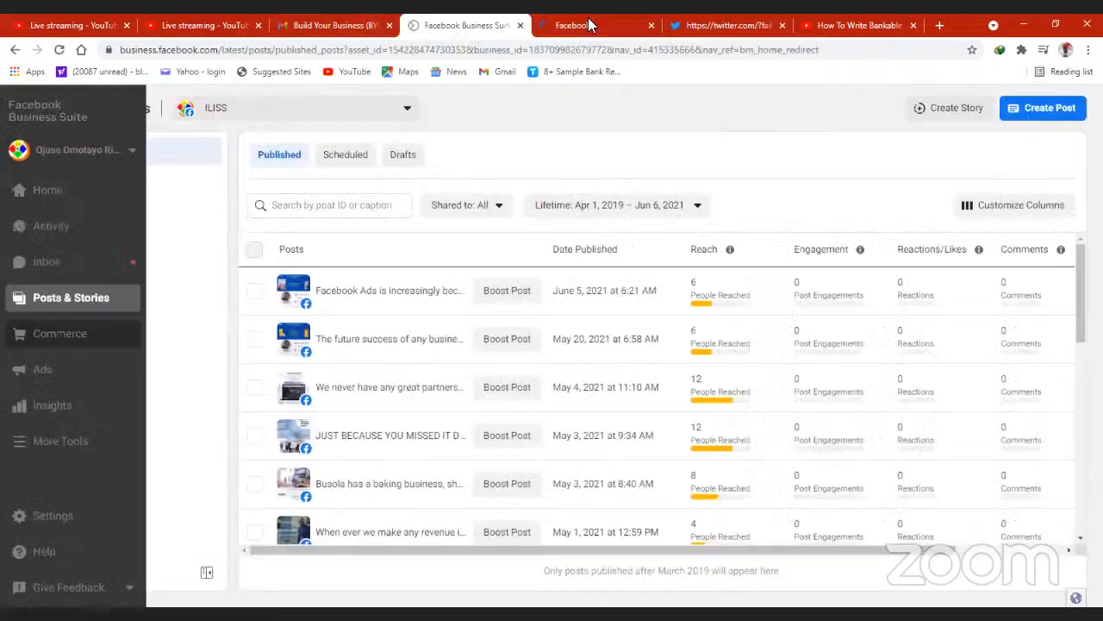
left_click(470, 25)
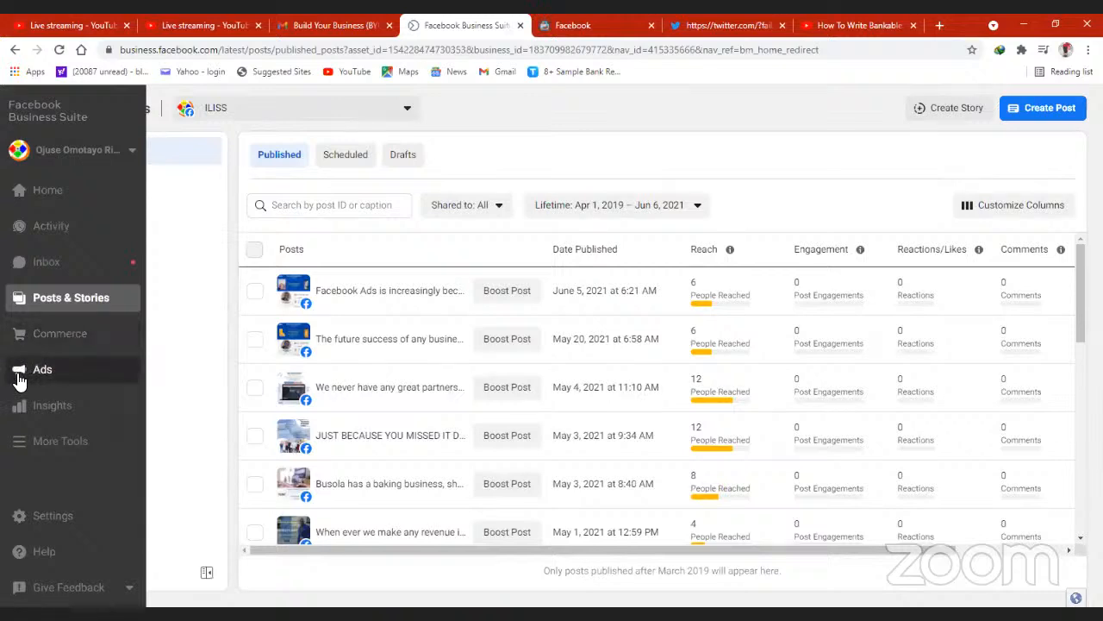
left_click(24, 371)
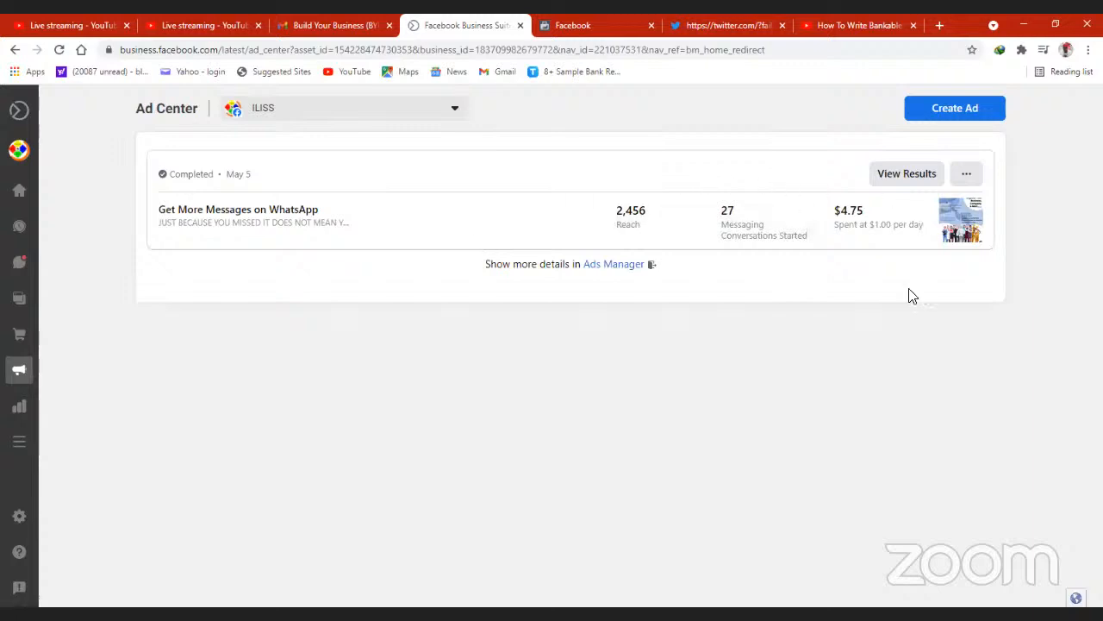
- View the ILISS page's Insights, from the Overview through the Trends and Content reports
left_click(22, 418)
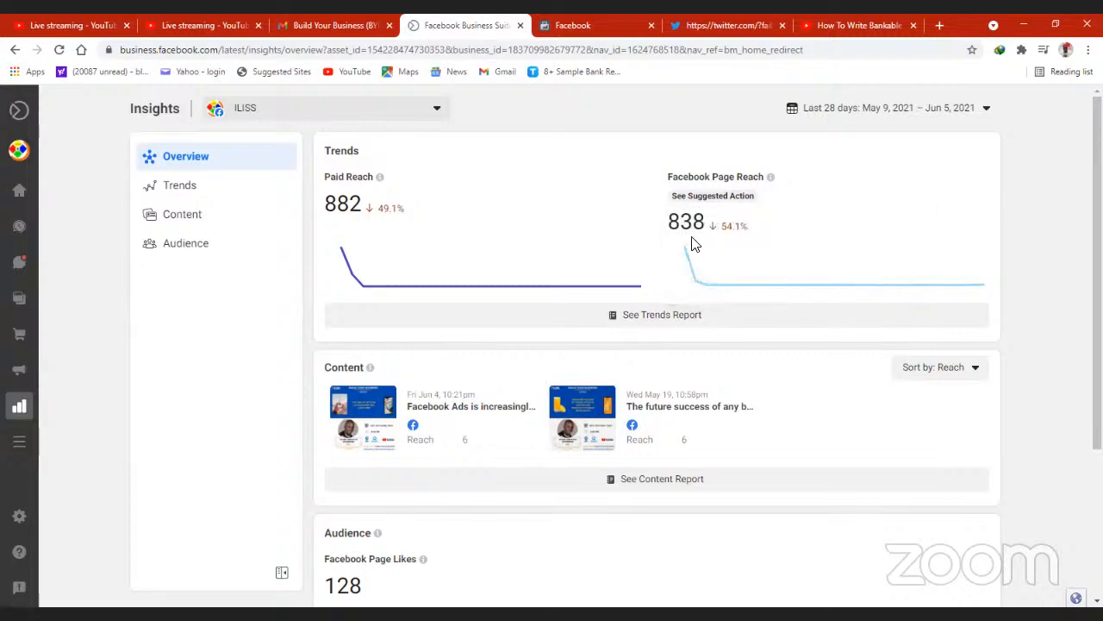
left_click(180, 188)
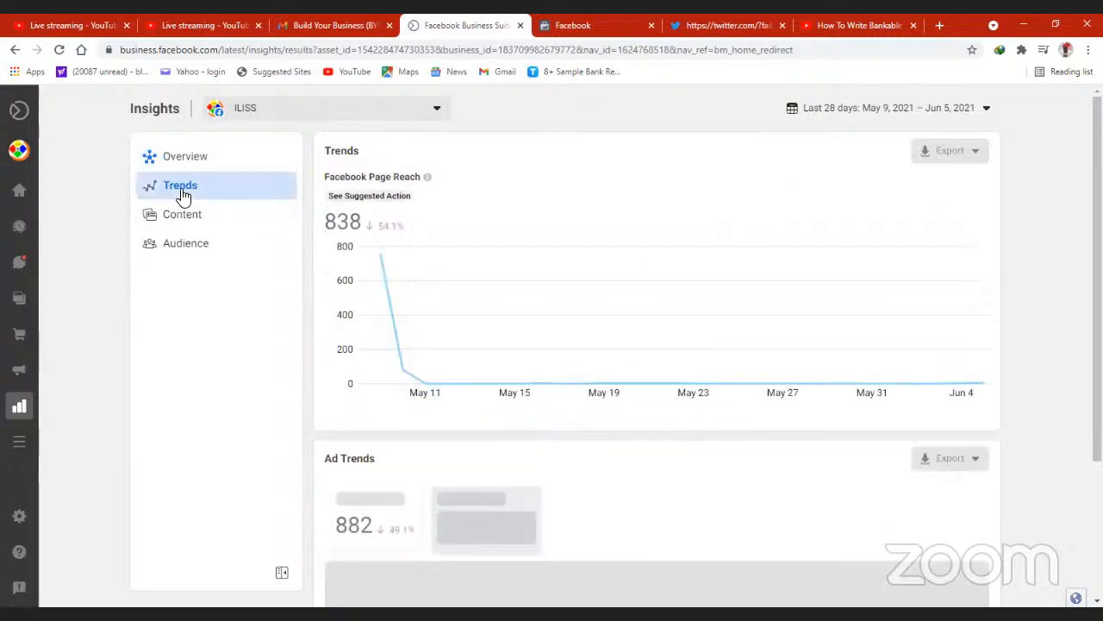
left_click(182, 219)
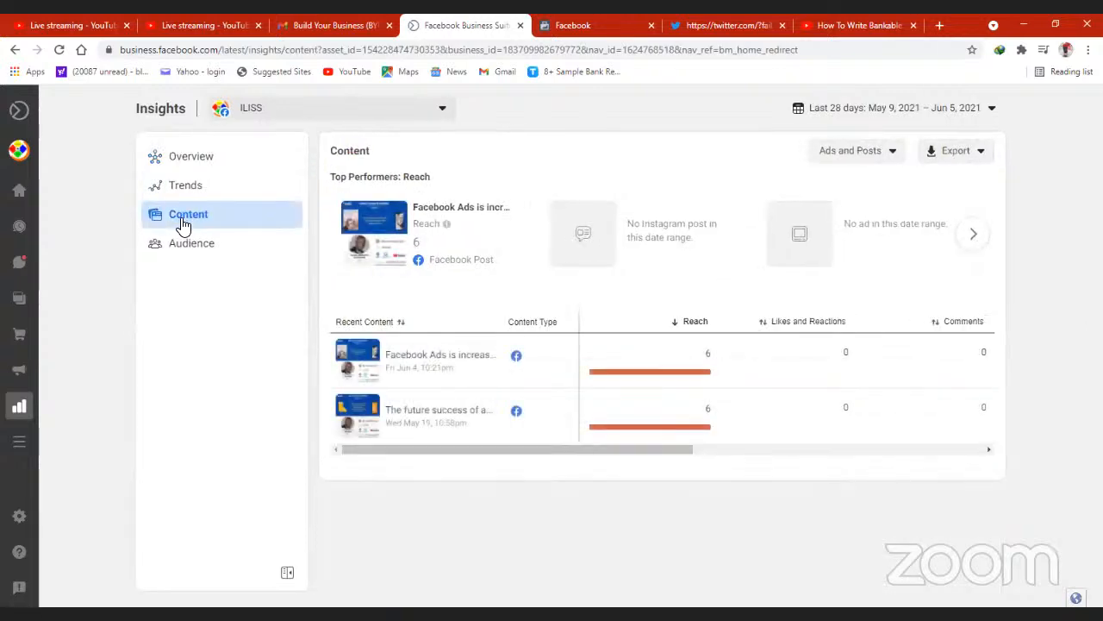
- Examine the Audience insights, covering age and gender, top cities and top countries
left_click(184, 248)
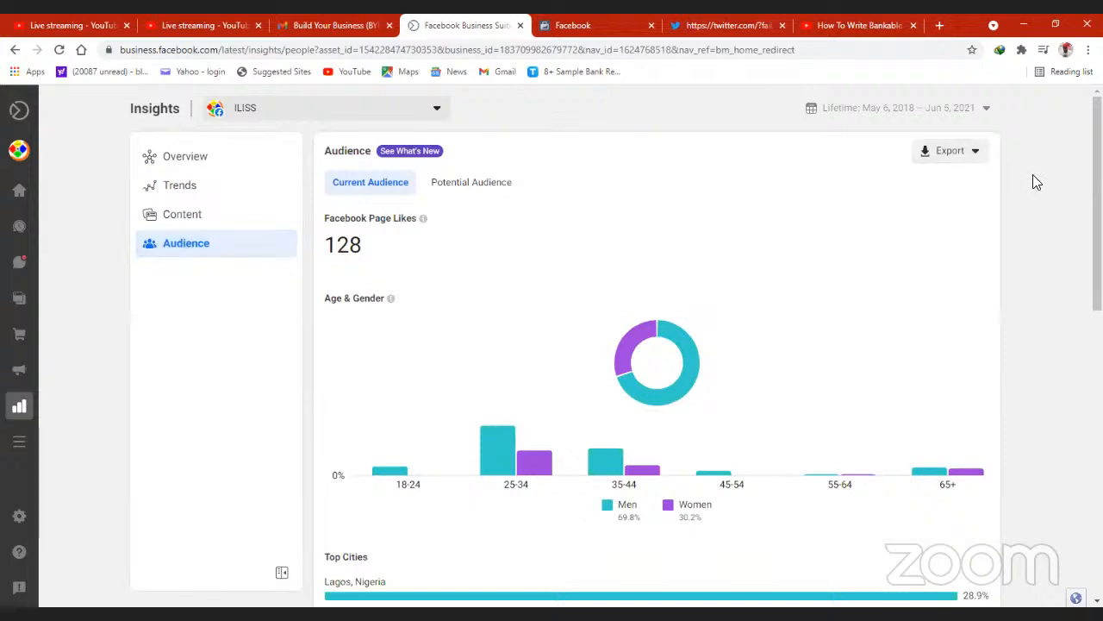
scroll(1034, 181, "down", 1)
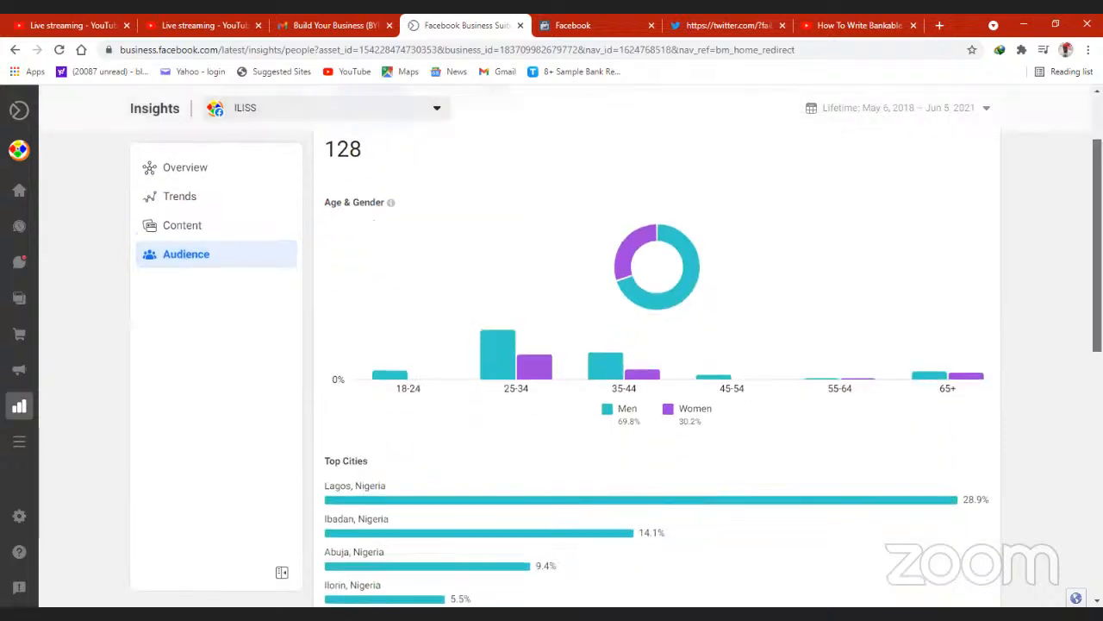
scroll(655, 344, "up", 1)
scroll(655, 345, "down", 1)
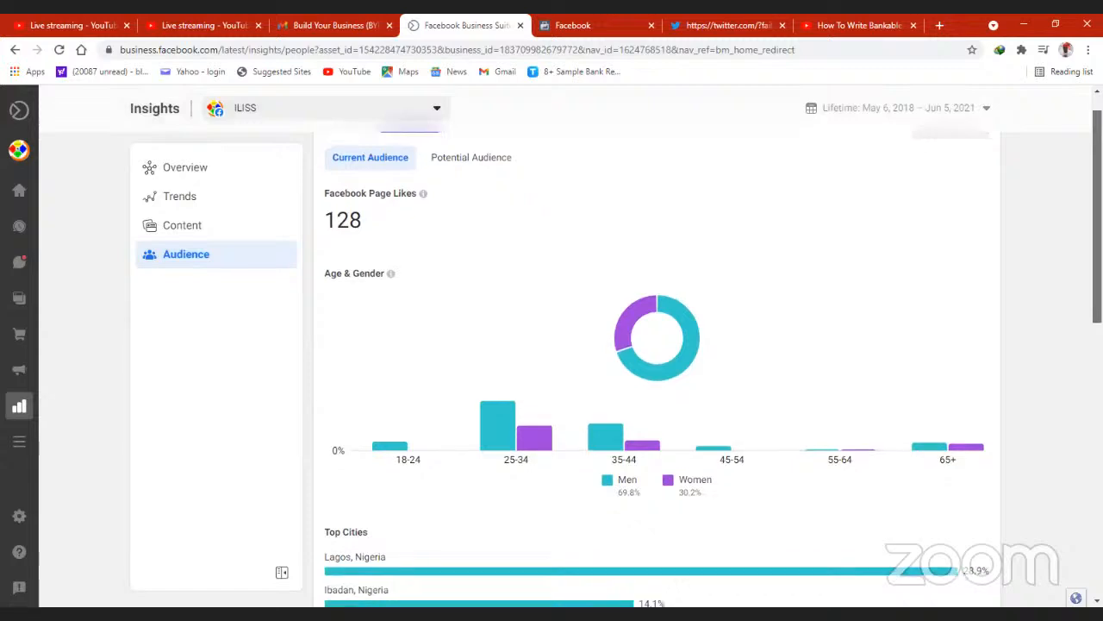
scroll(655, 345, "down", 2)
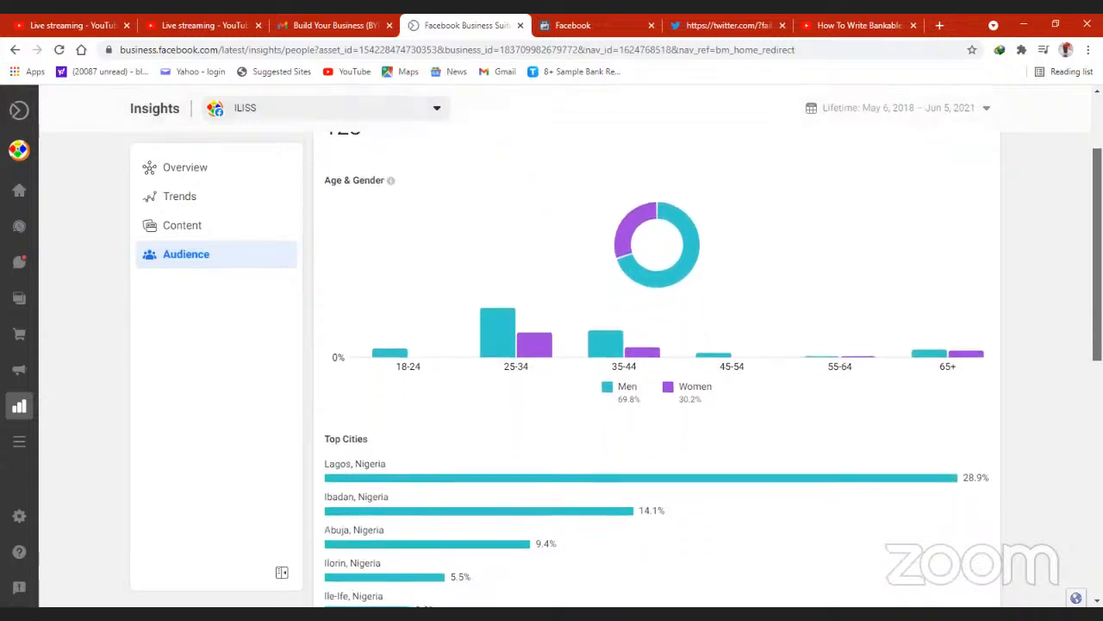
scroll(655, 345, "down", 1)
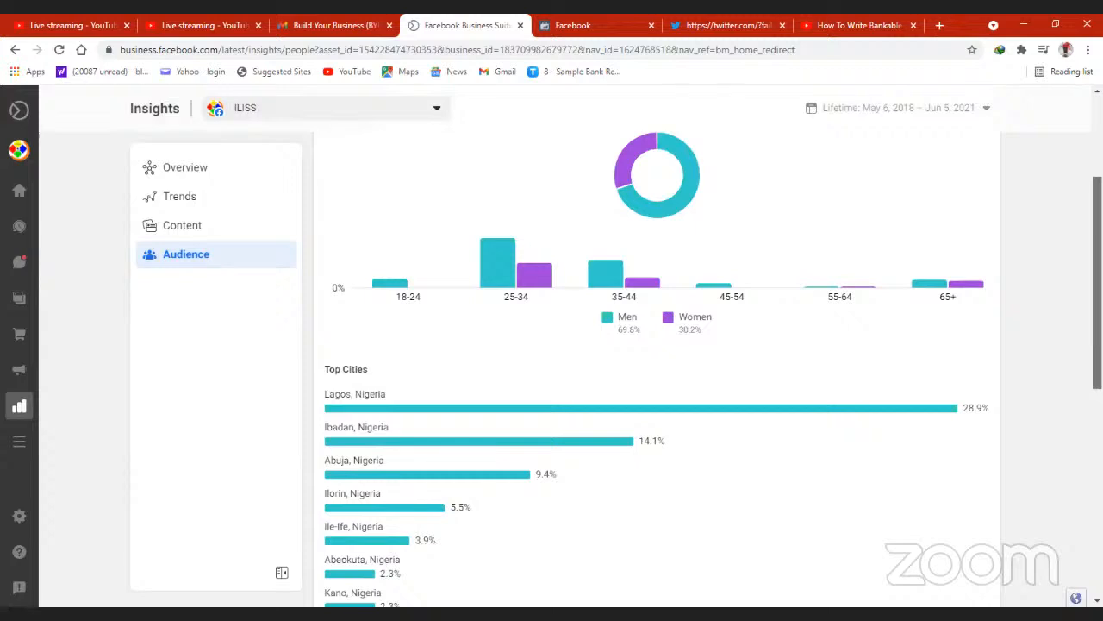
scroll(655, 345, "up", 3)
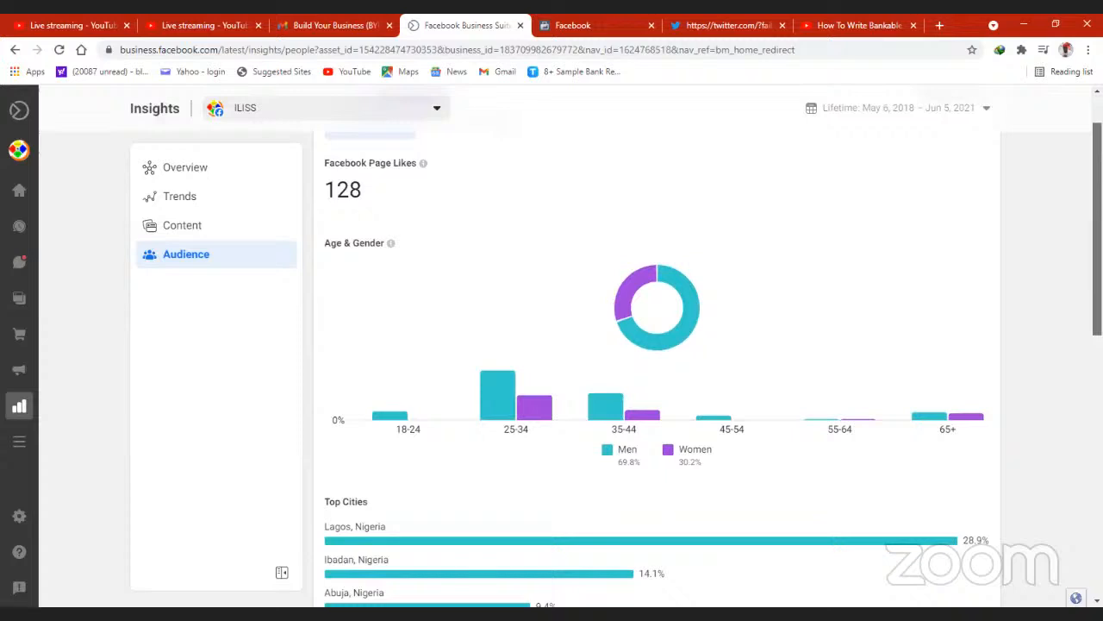
scroll(655, 345, "down", 1)
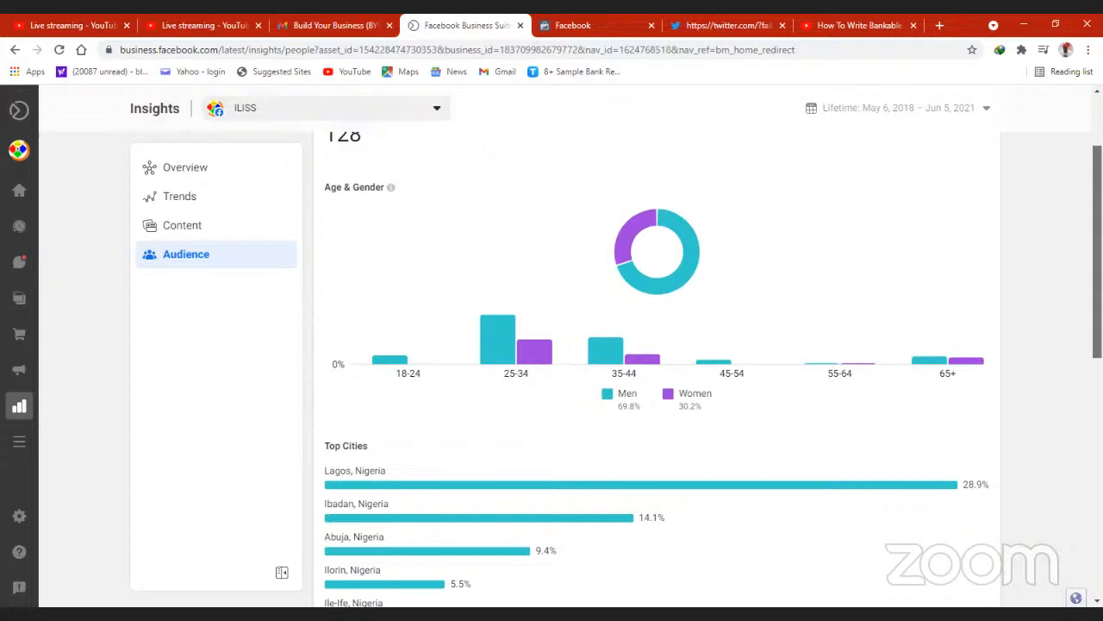
scroll(655, 370, "down", 1)
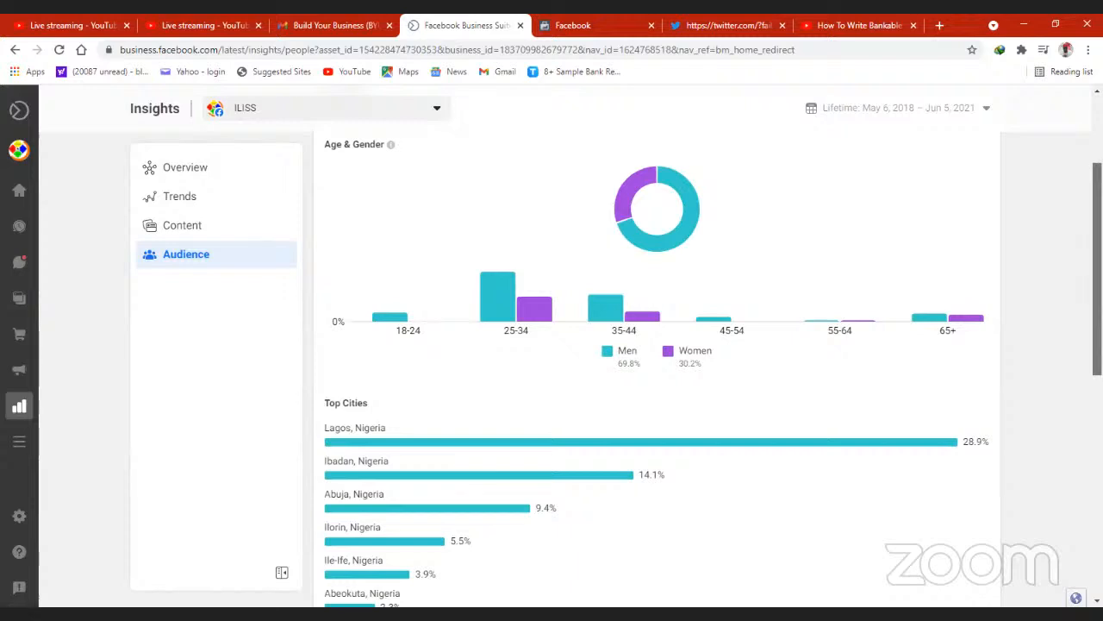
scroll(655, 370, "down", 3)
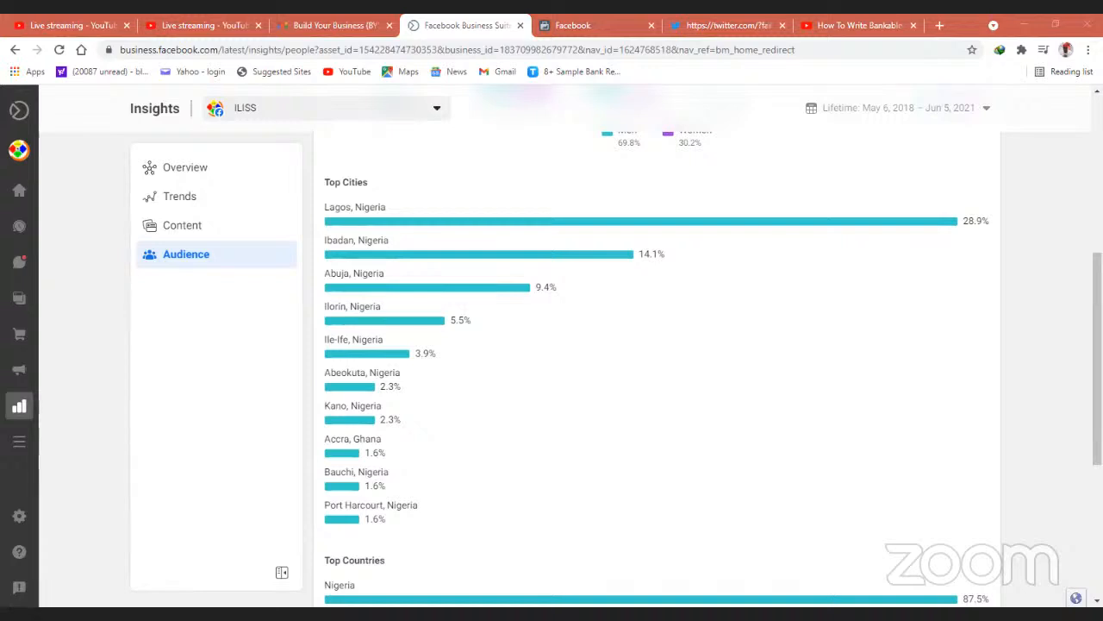
left_click(905, 204)
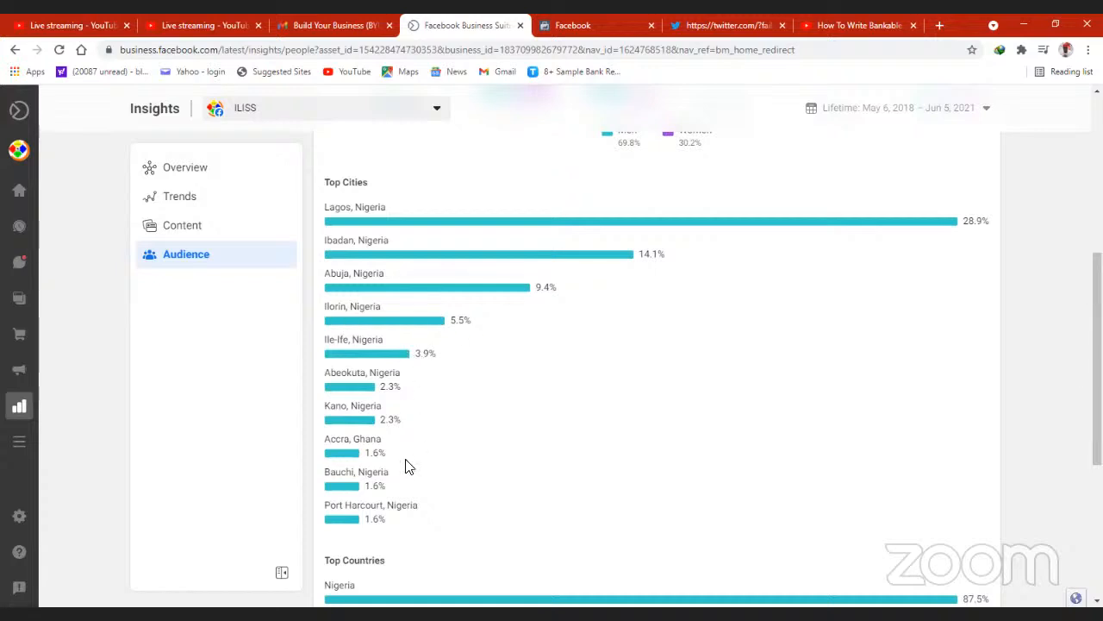
scroll(655, 369, "down", 3)
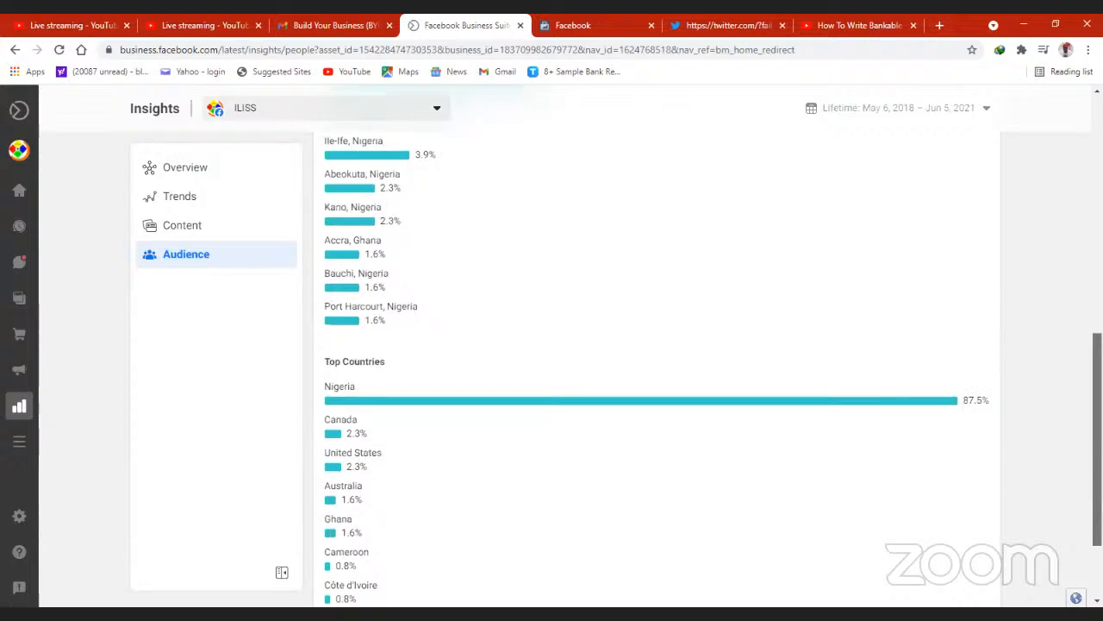
scroll(655, 369, "up", 3)
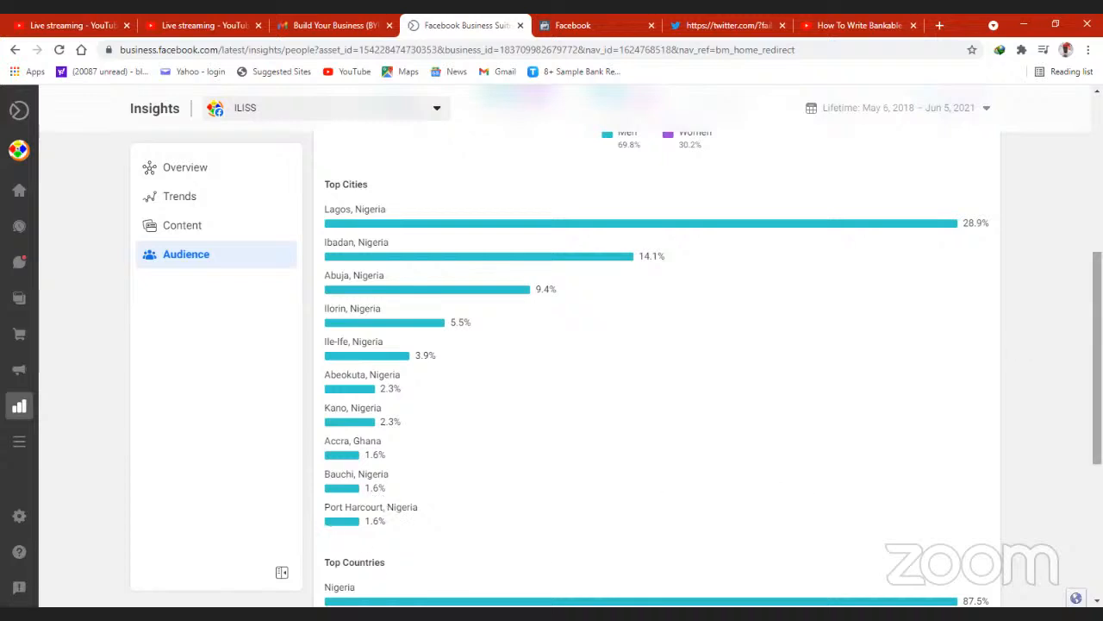
- View the audience's top countries, look at More Tools, and open the business account's Settings
scroll(1097, 362, "down", 4)
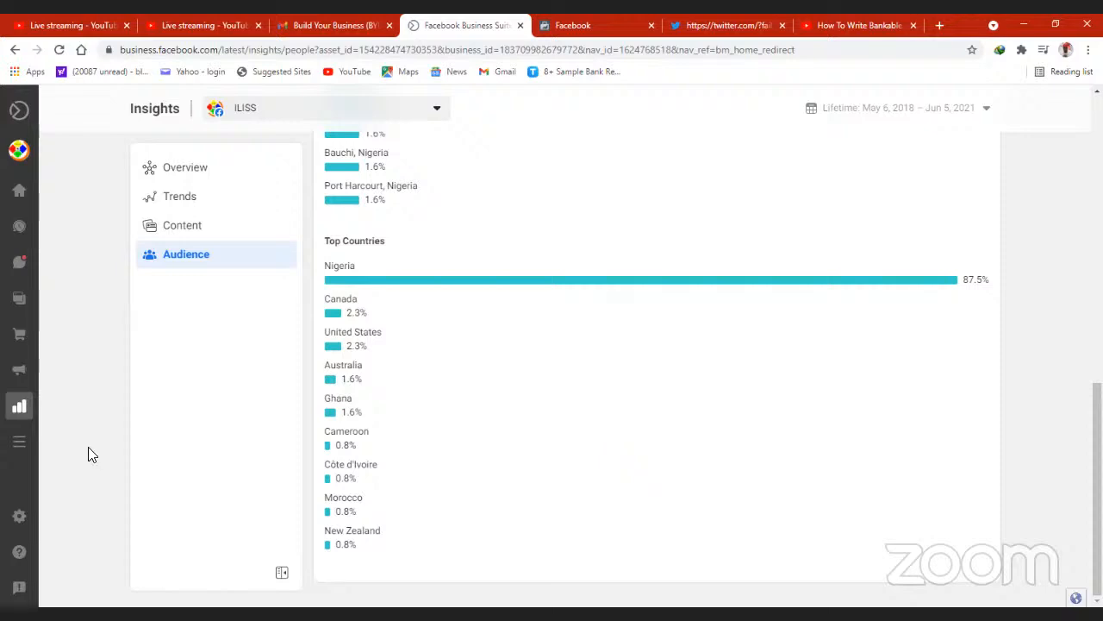
mouse_move(7, 457)
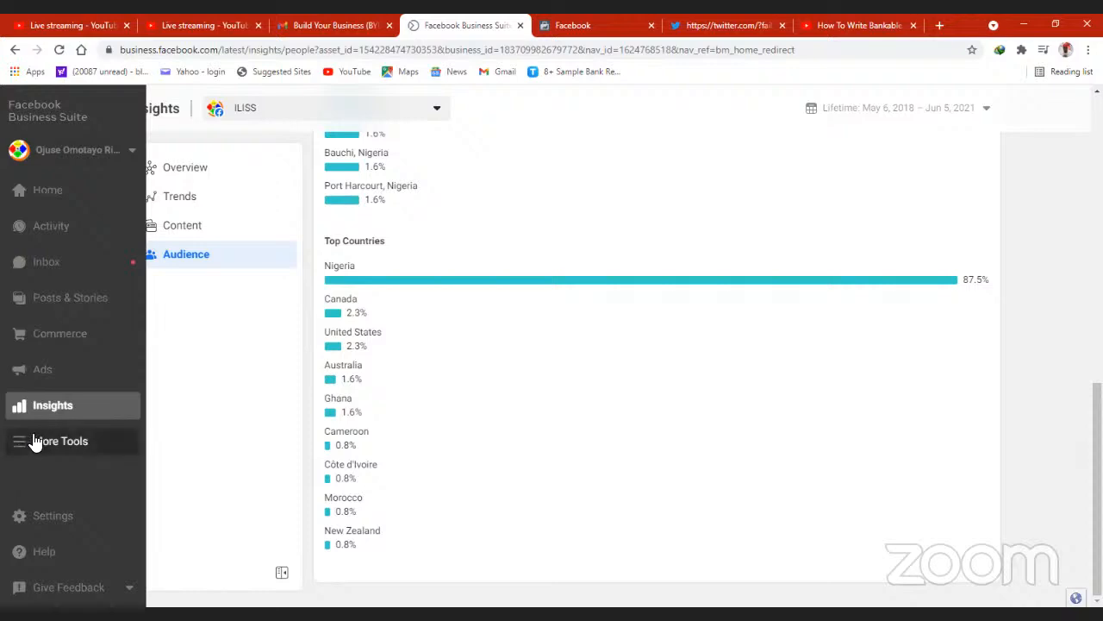
left_click(35, 445)
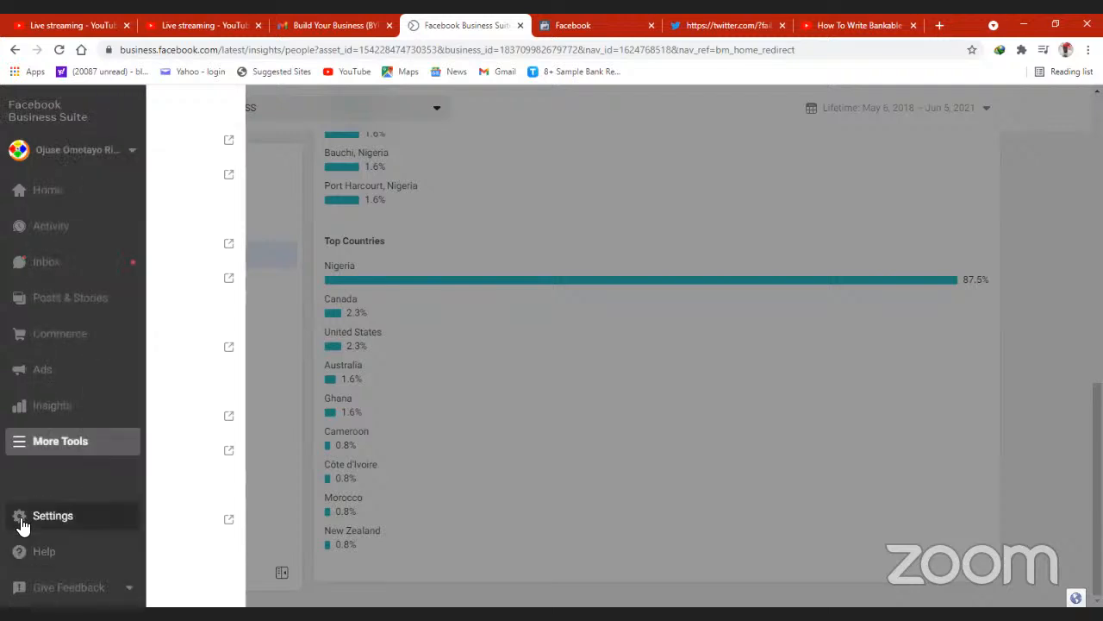
left_click(20, 517)
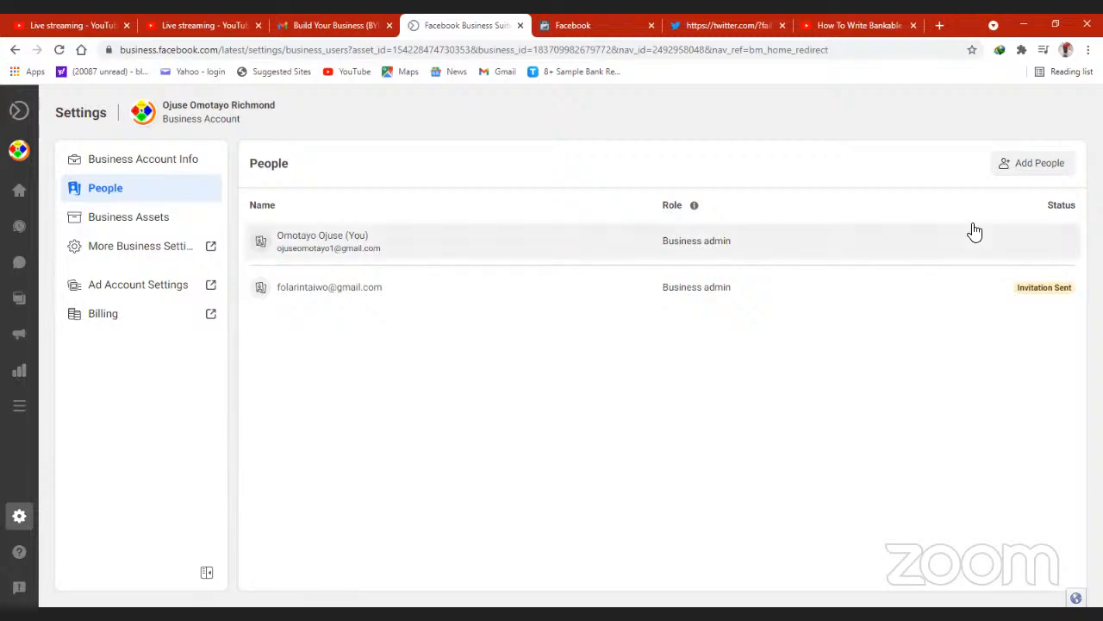
- Try to invite a person to the business account by entering their email address, and close the invitation without sending it
left_click(1031, 168)
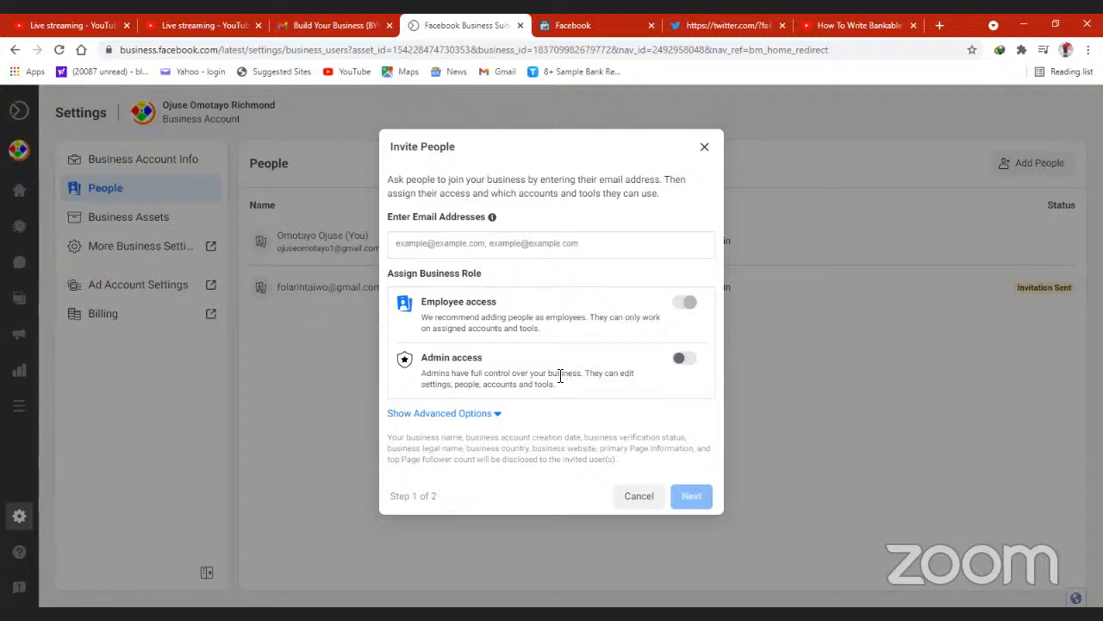
left_click(475, 248)
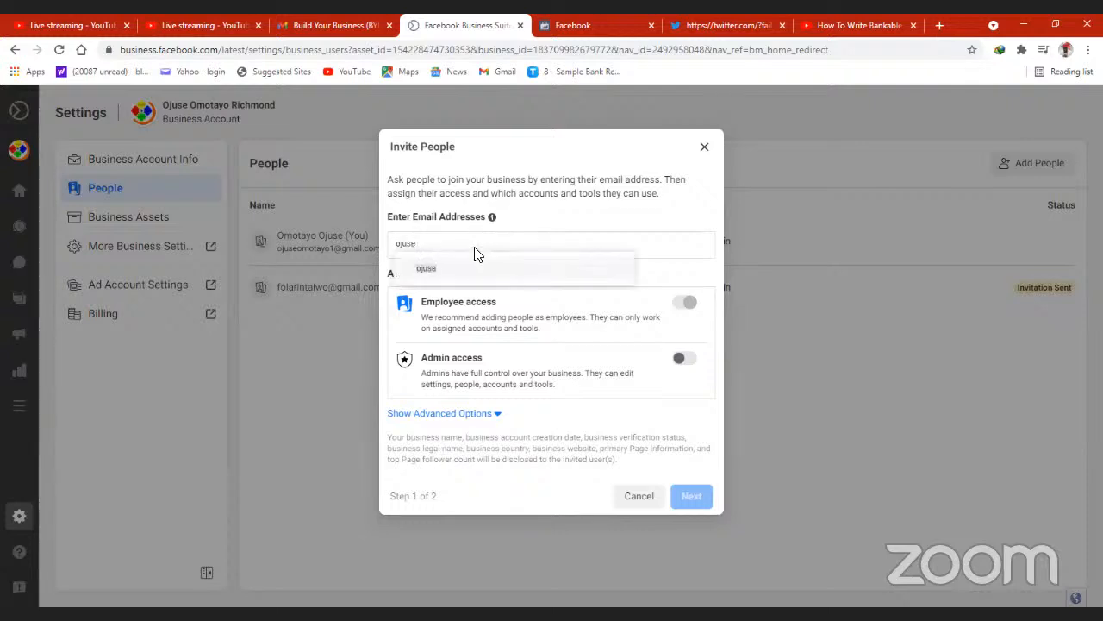
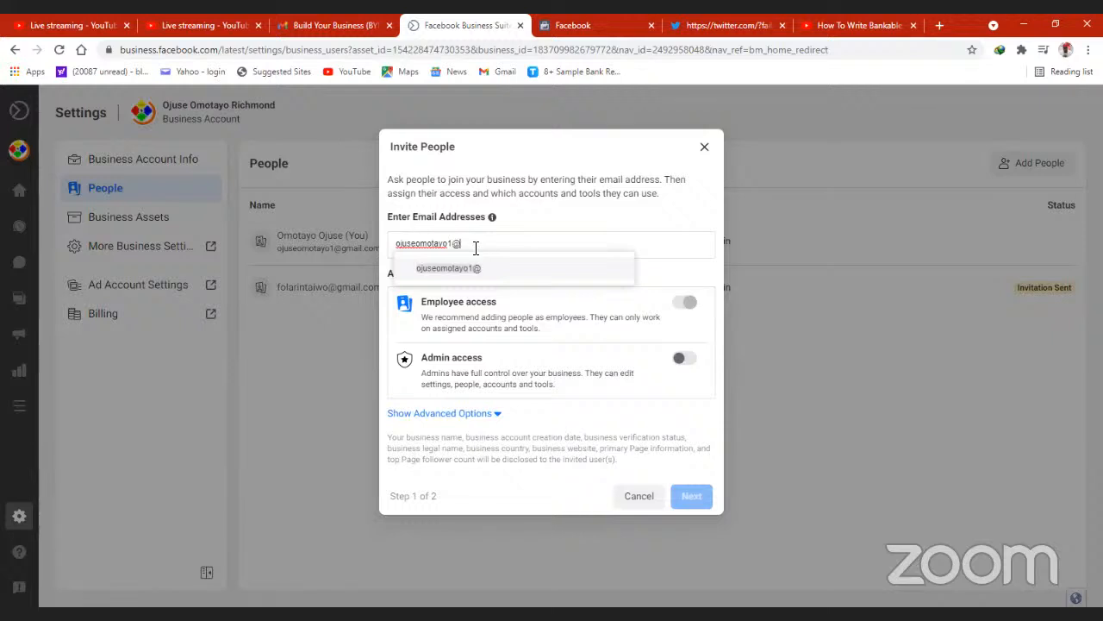
left_click(511, 272)
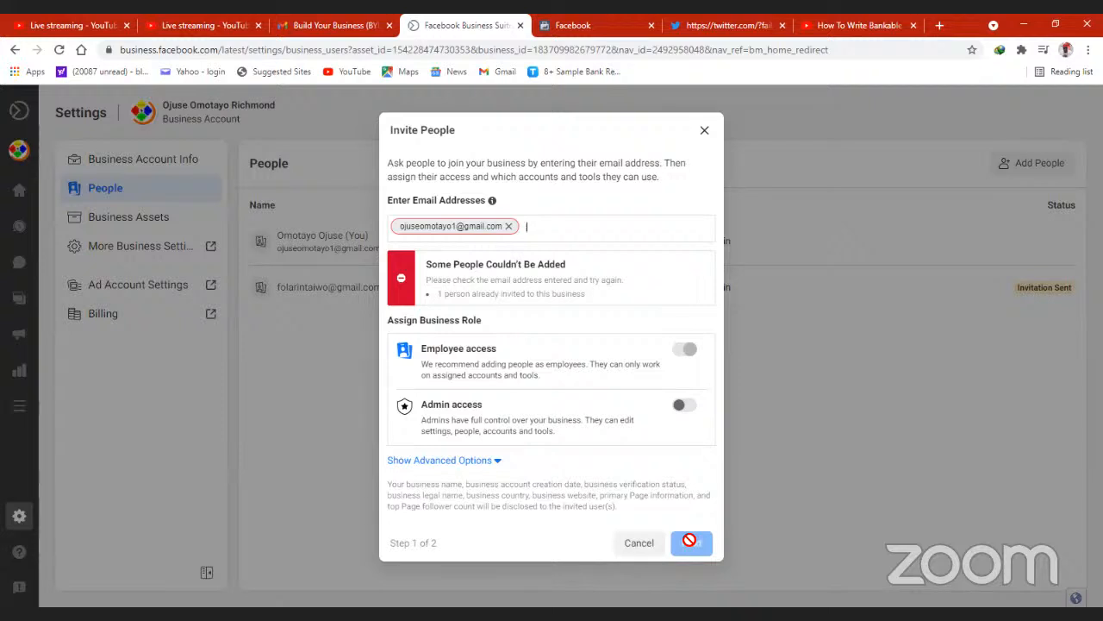
left_click(706, 131)
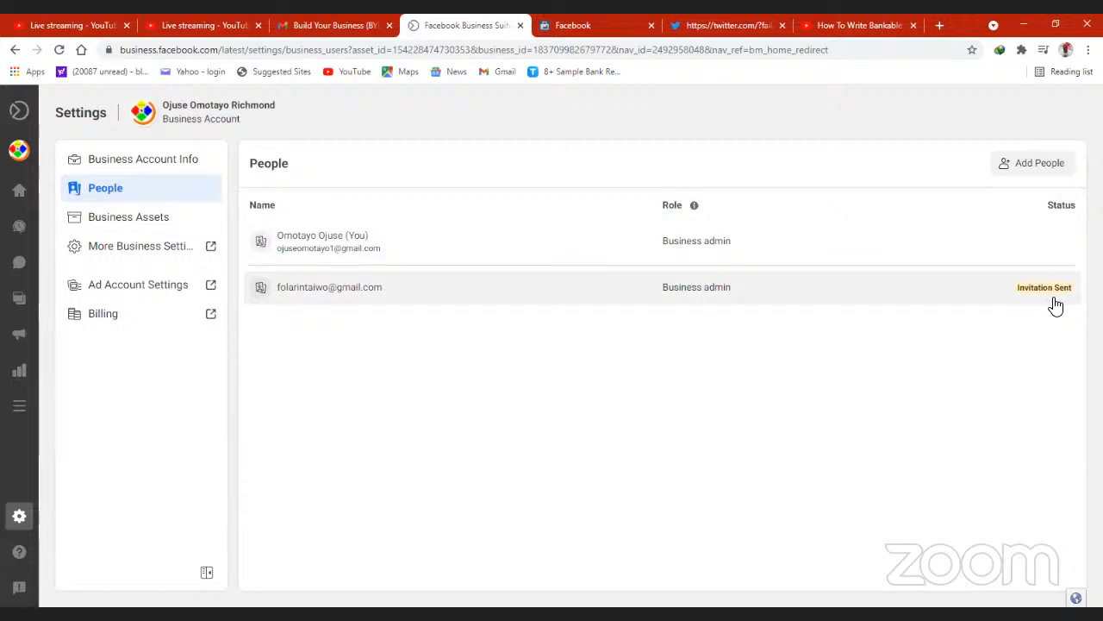
- View the Business Assets and the form for adding a Facebook Page, closing it without adding one
left_click(135, 224)
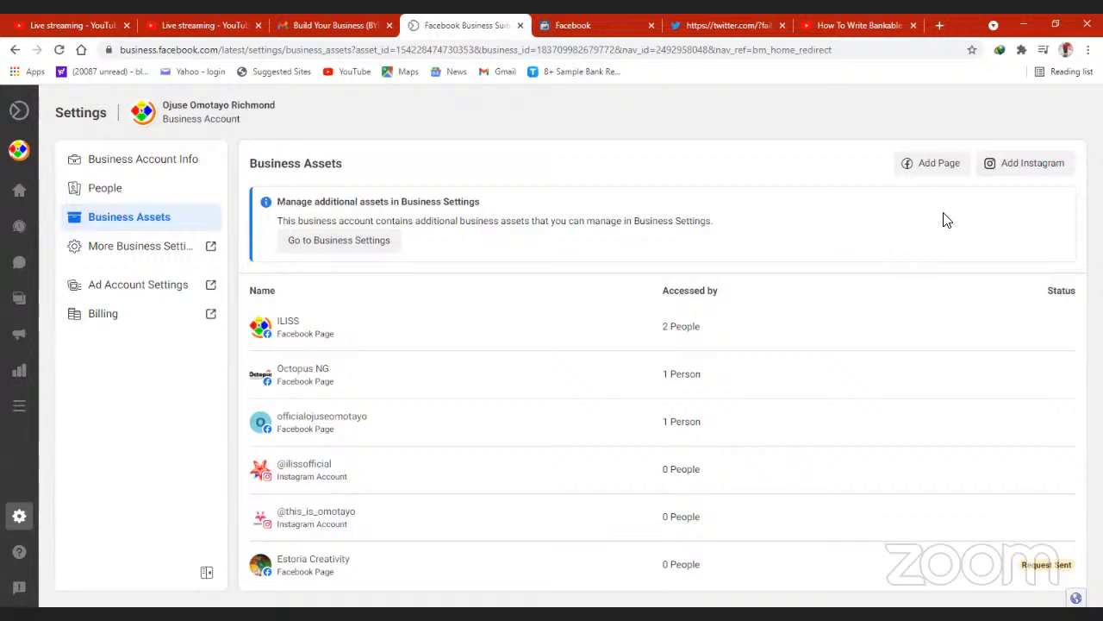
left_click(939, 168)
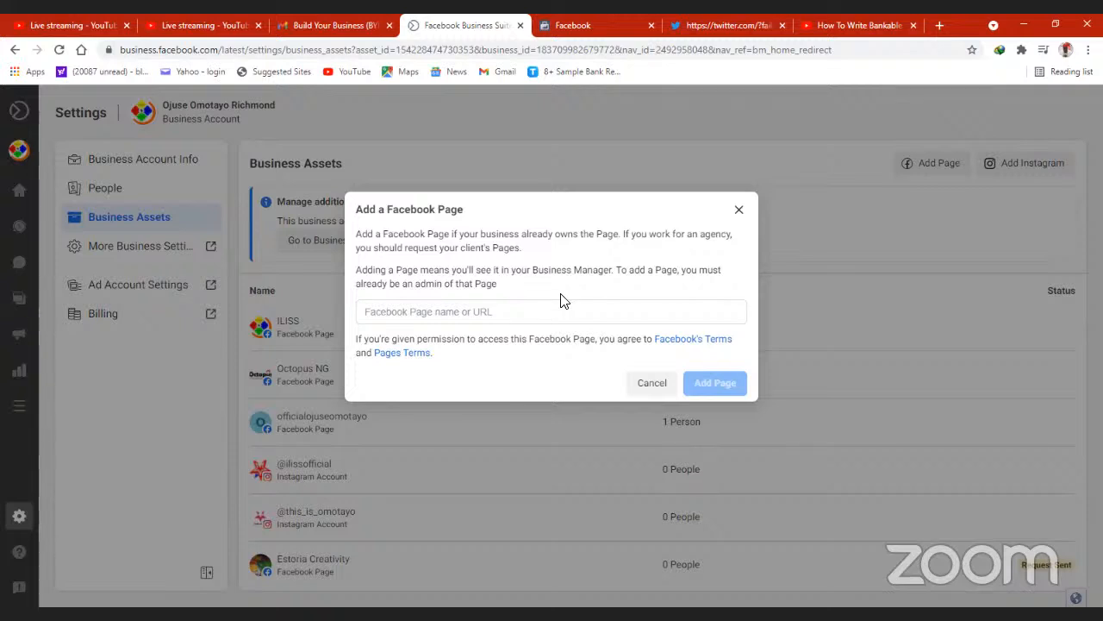
left_click(739, 212)
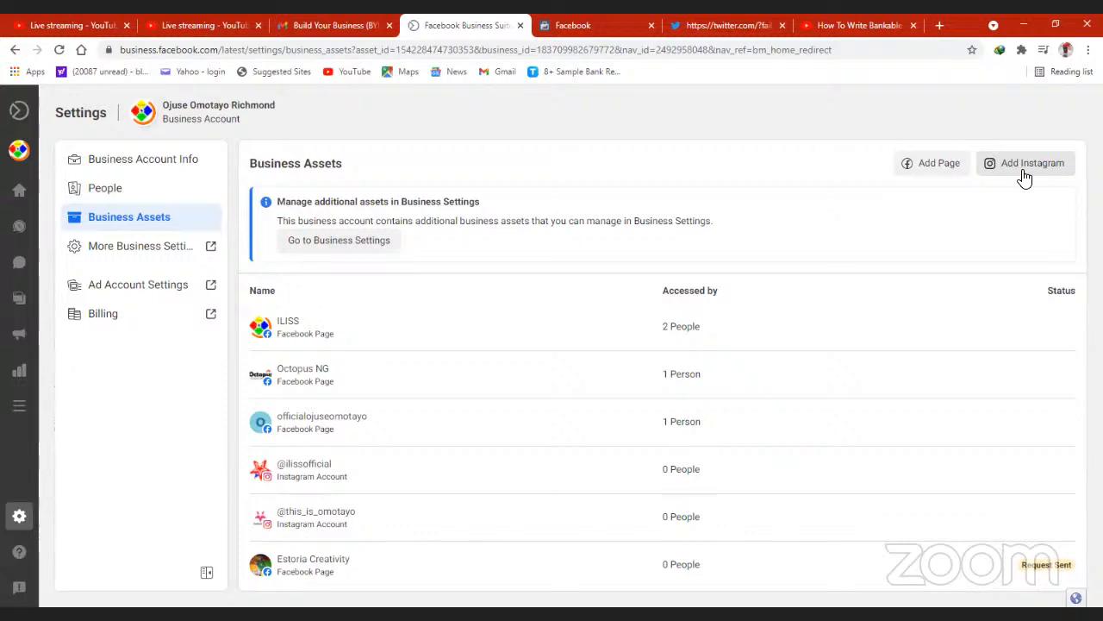
- Open More Business Settings and look through its available setting categories
left_click(140, 252)
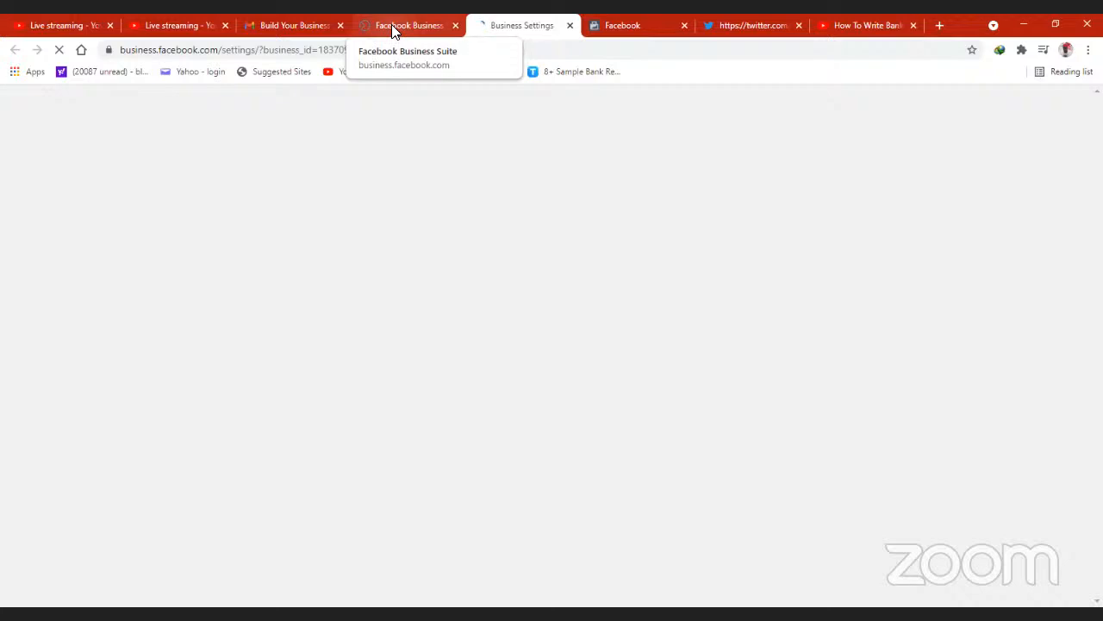
left_click(392, 27)
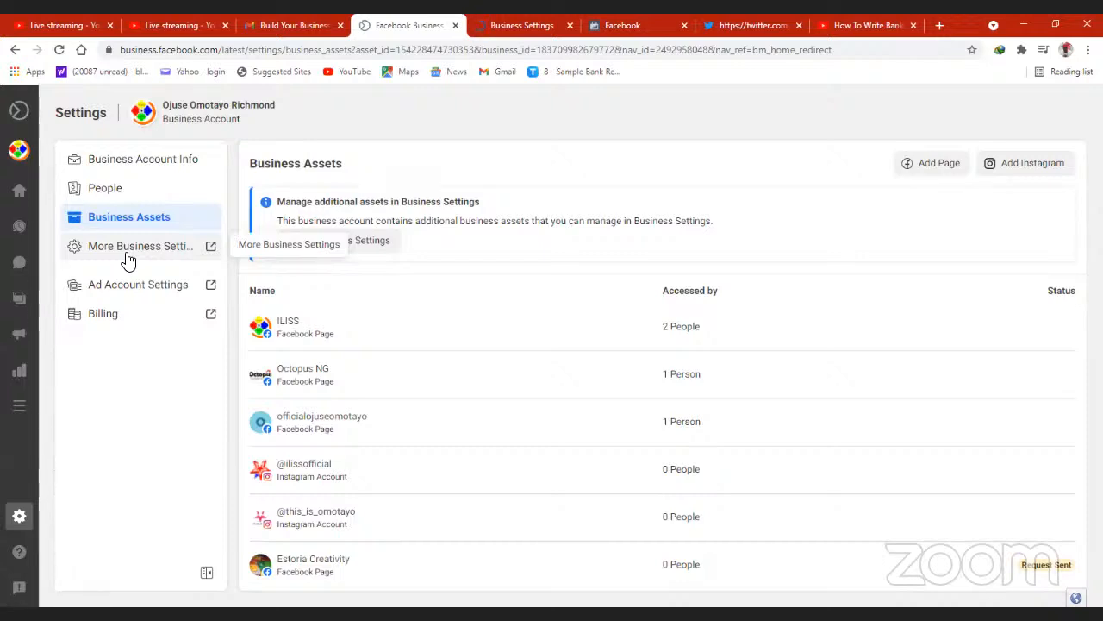
left_click(504, 29)
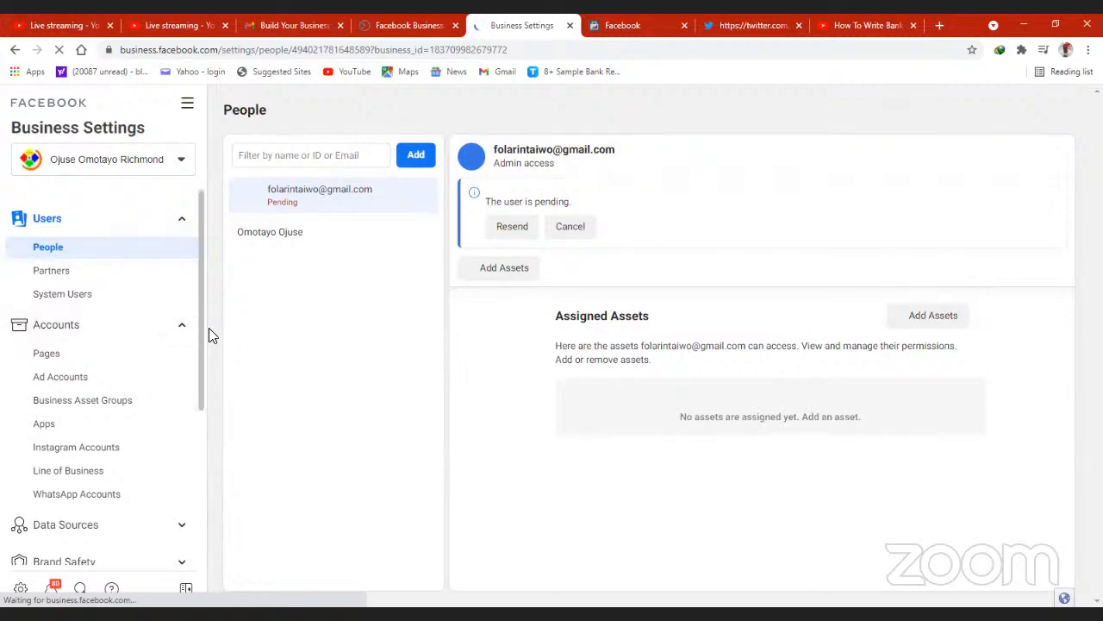
left_click_drag(197, 374, 198, 492)
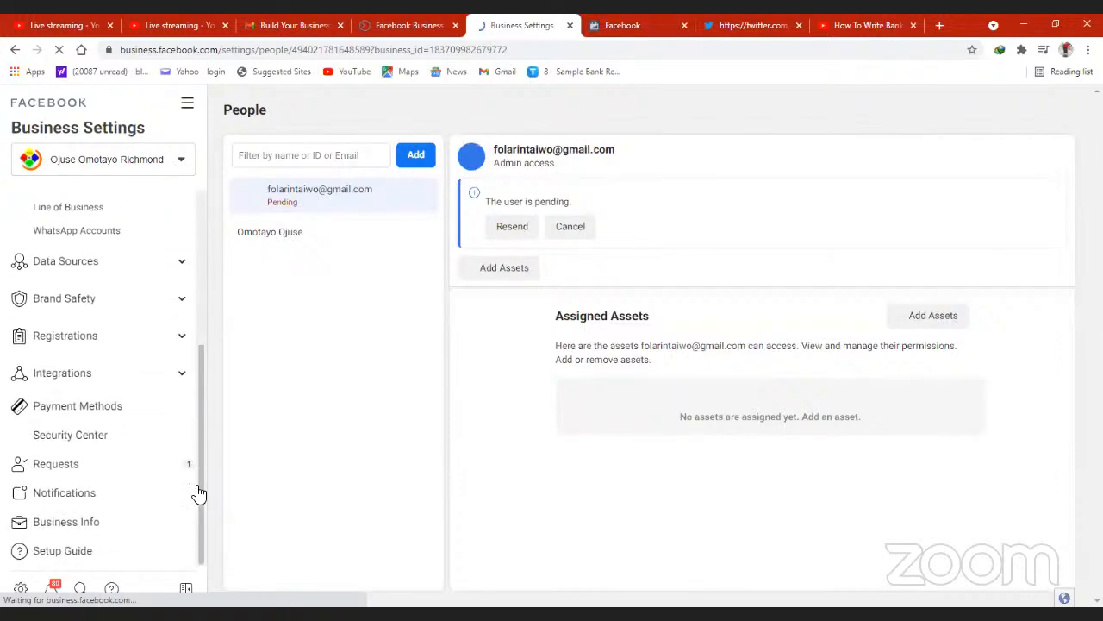
scroll(205, 332, "up", 3)
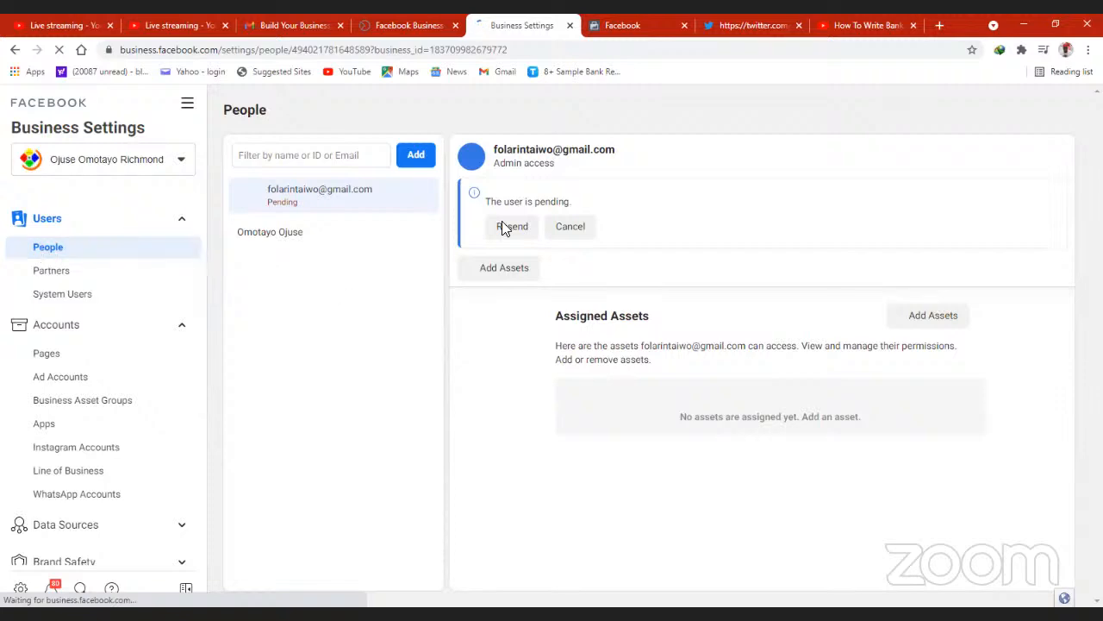
- View the Resend Invitation option for the pending person and close it without resending
left_click(512, 272)
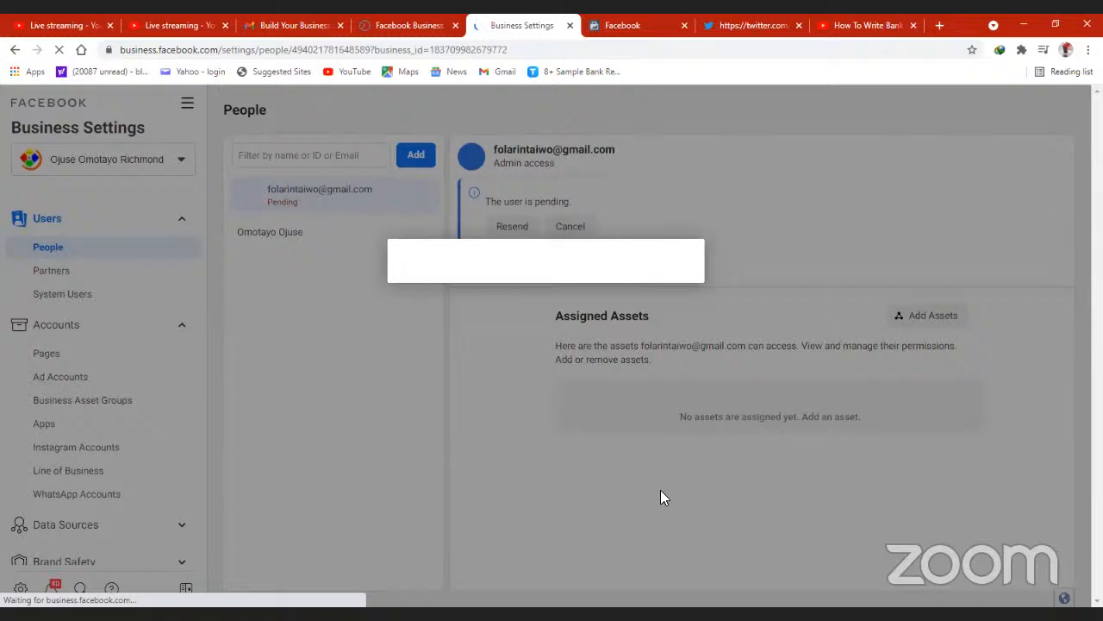
left_click(412, 29)
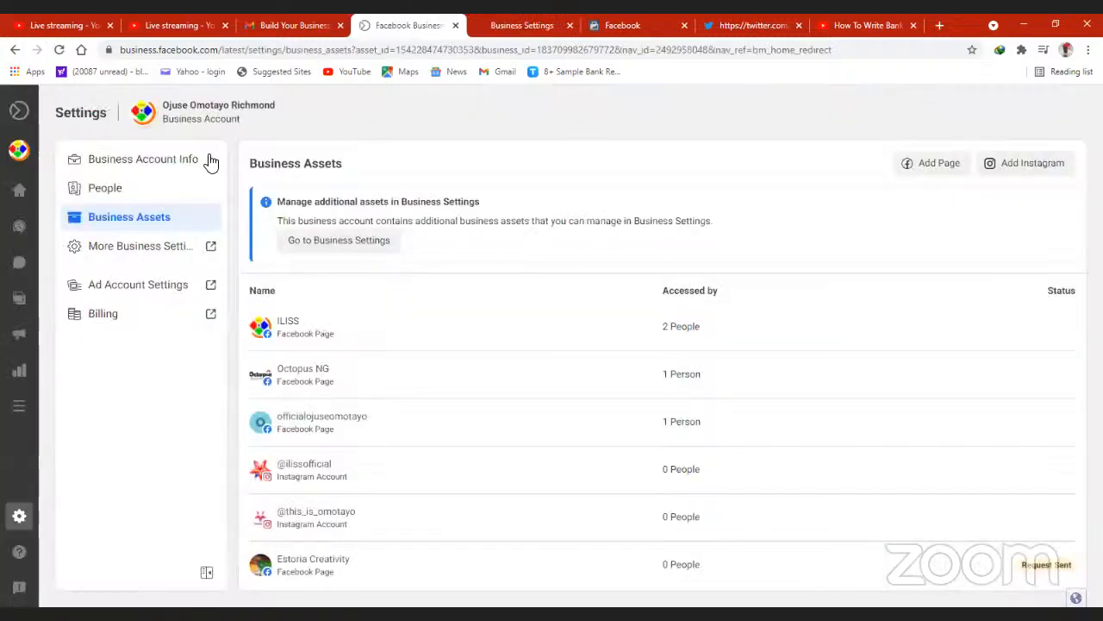
left_click(509, 28)
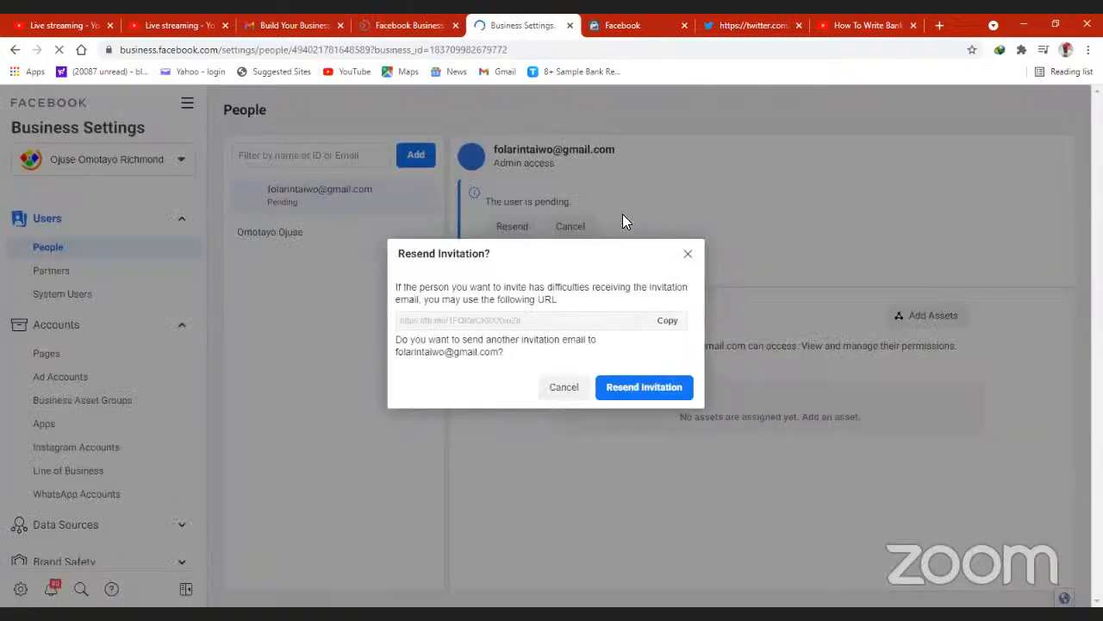
left_click(688, 256)
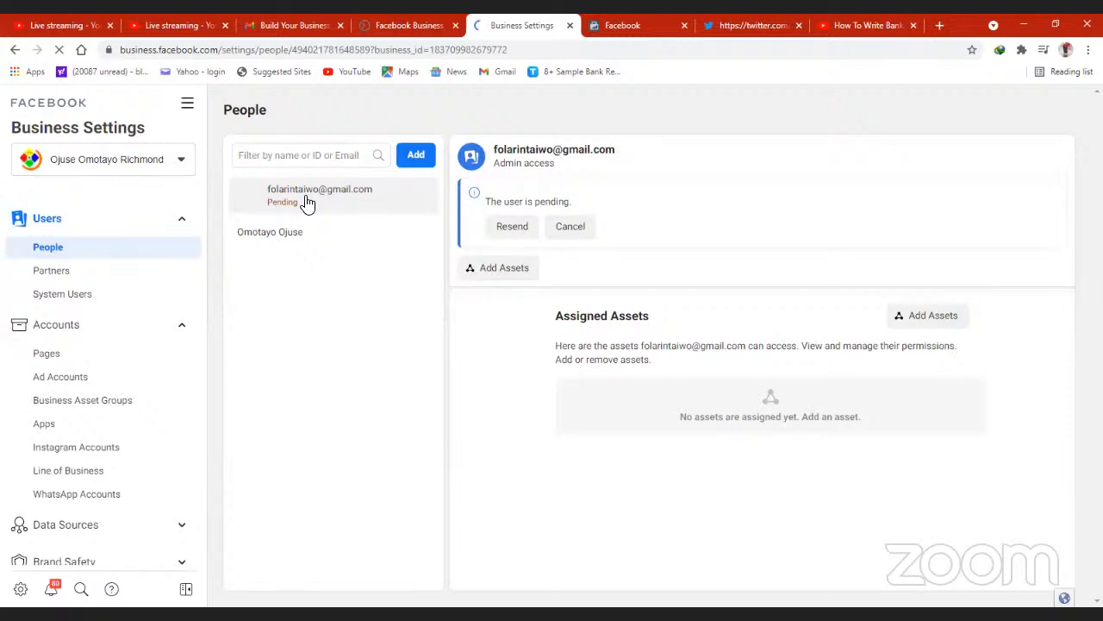
- View the Partners and System Users settings of the business
left_click(54, 274)
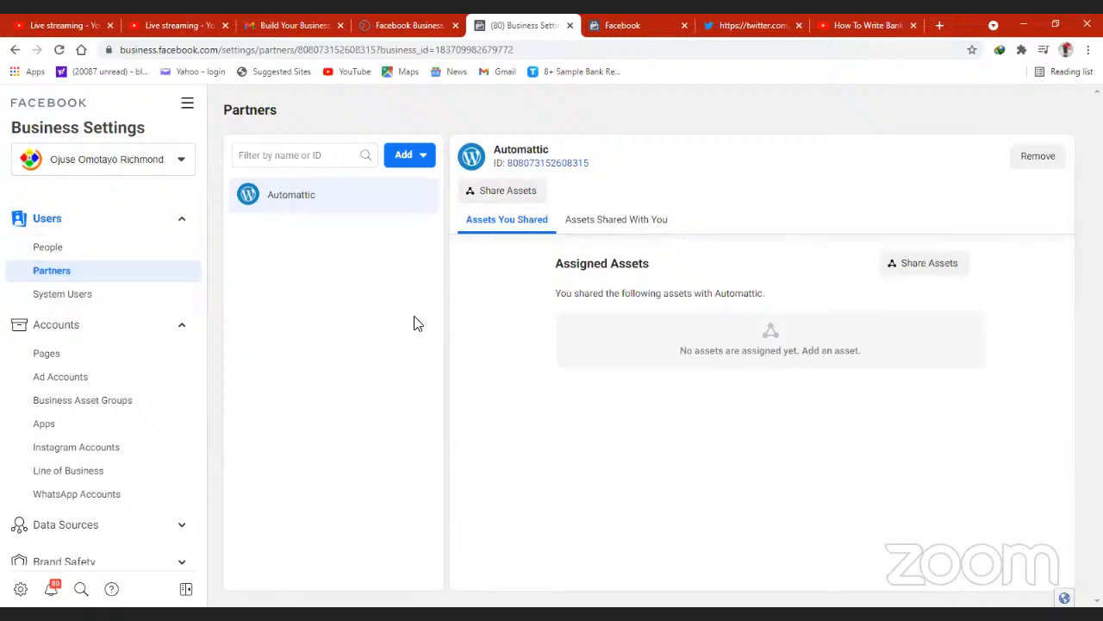
left_click(64, 297)
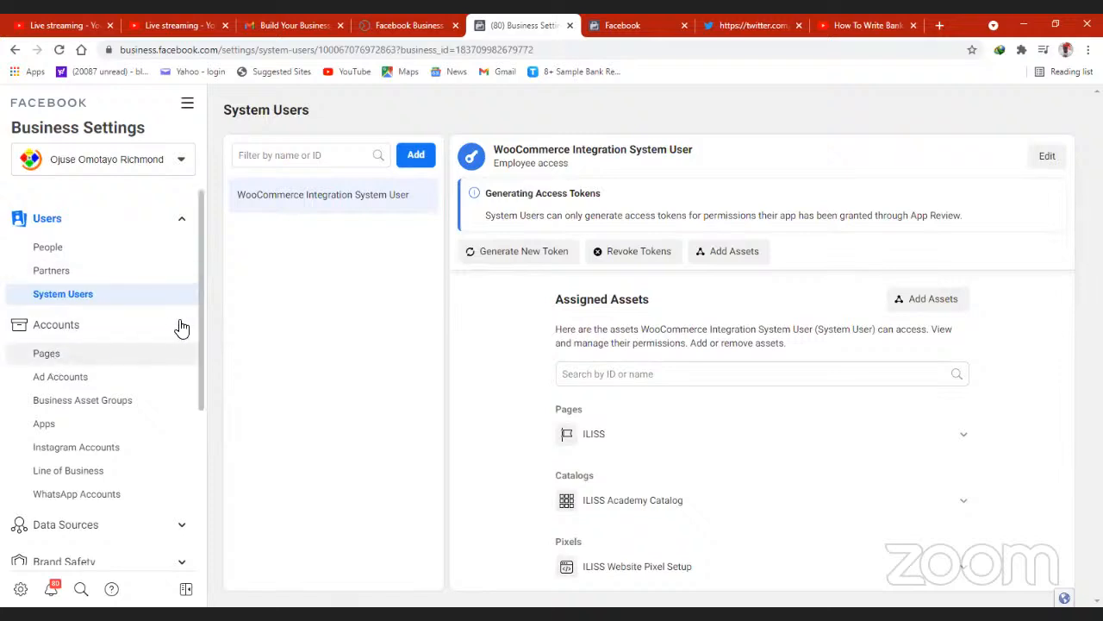
- View the Accounts settings in turn, from Pages, Ad Accounts and Business Asset Groups through Apps, Instagram Accounts, Line of Business and WhatsApp Accounts
scroll(200, 324, "down", 1)
scroll(197, 370, "down", 1)
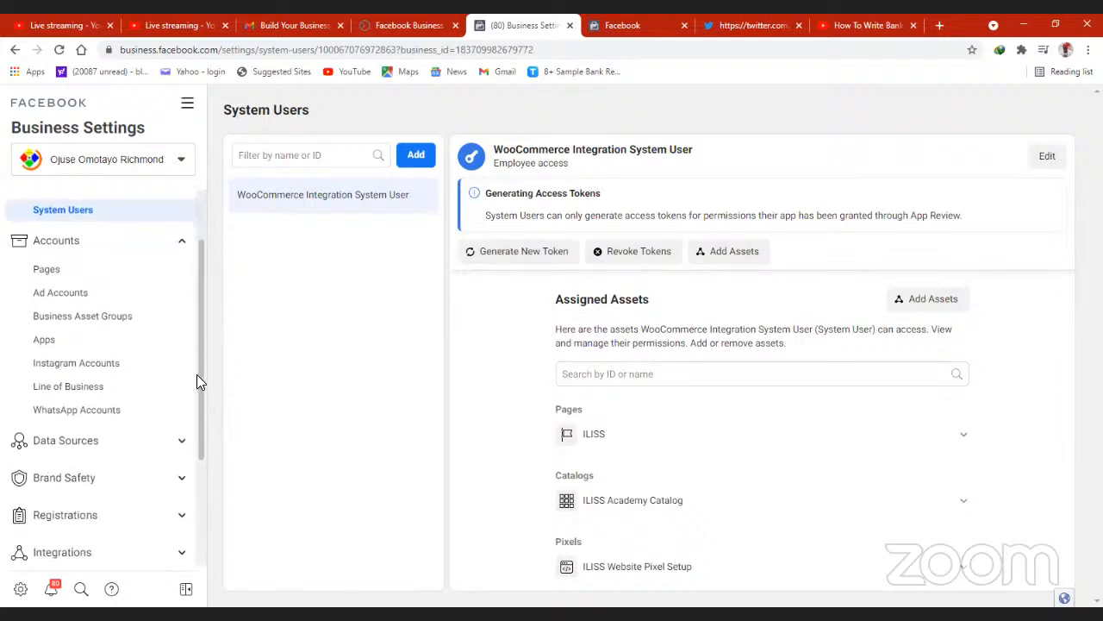
left_click(66, 275)
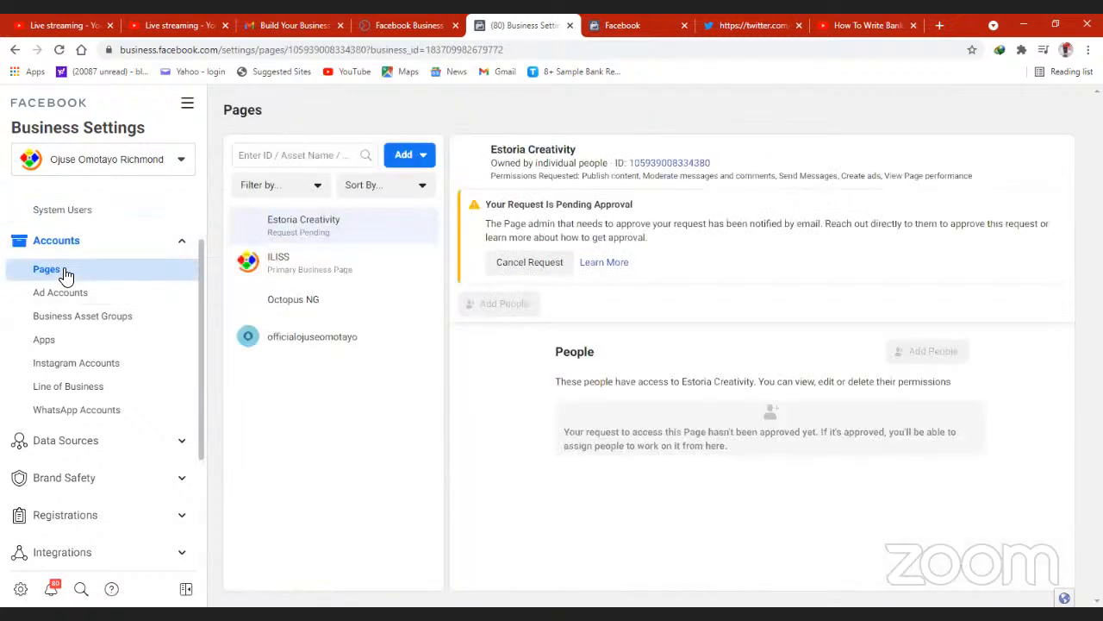
left_click(55, 297)
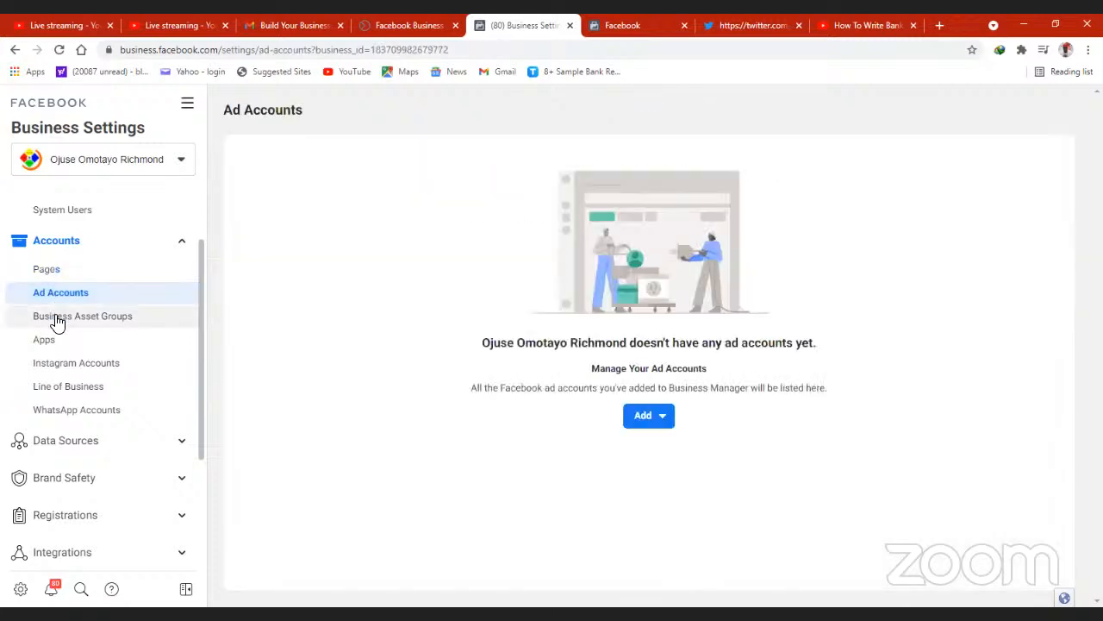
left_click(57, 319)
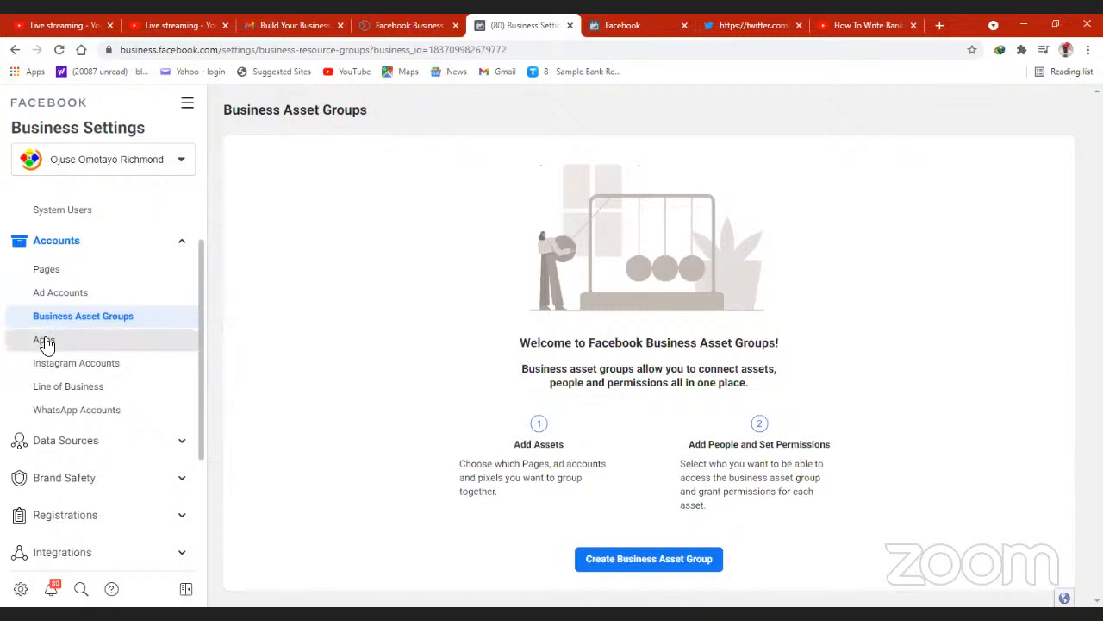
left_click(47, 341)
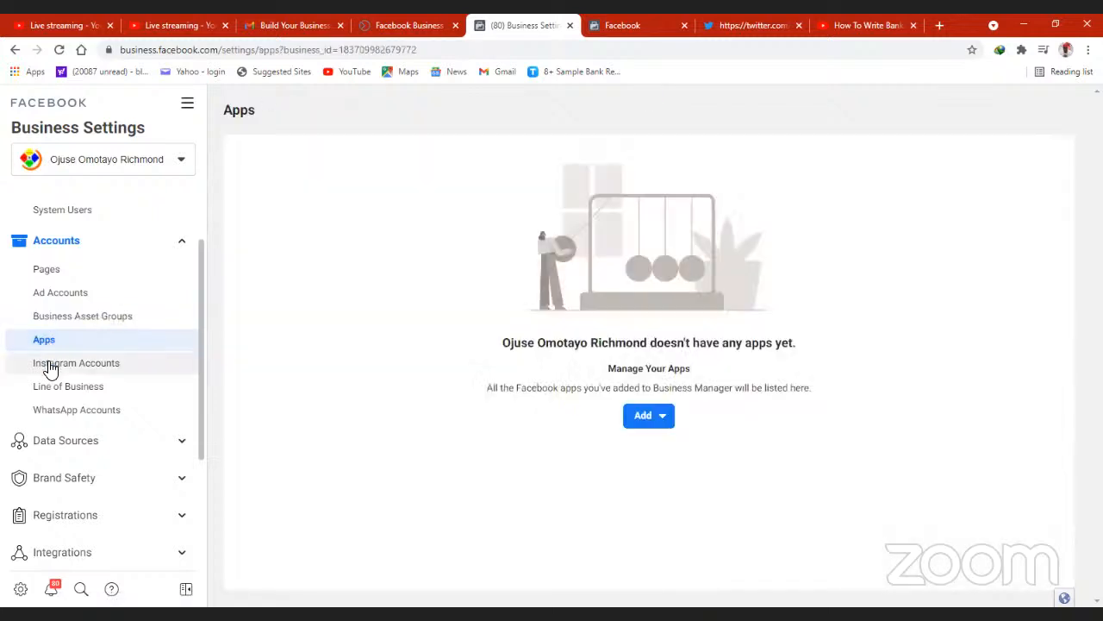
left_click(51, 368)
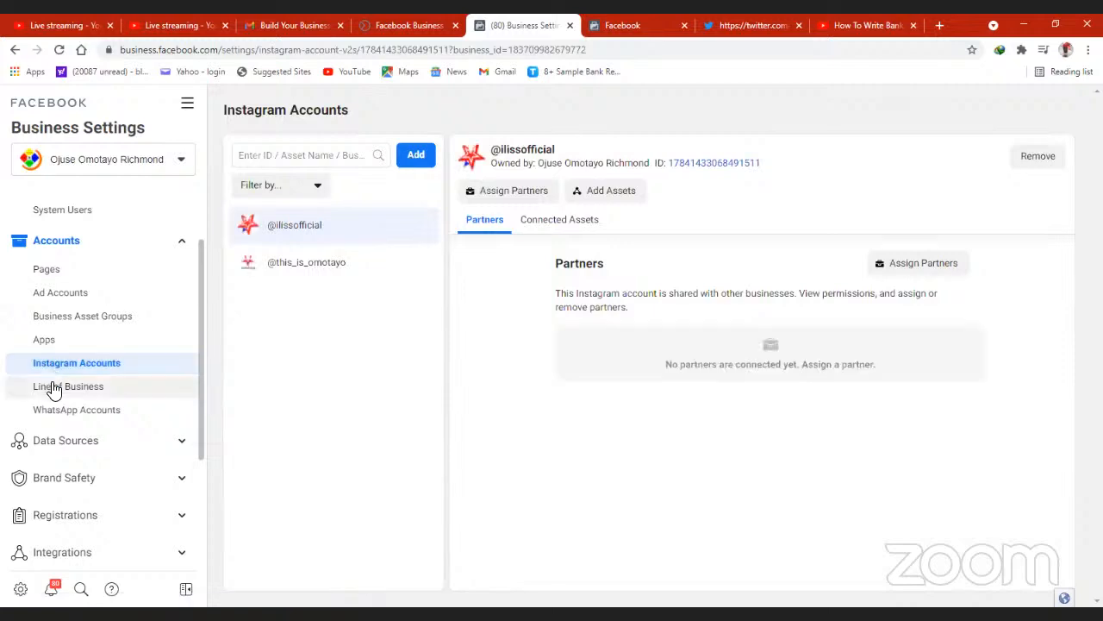
left_click(52, 388)
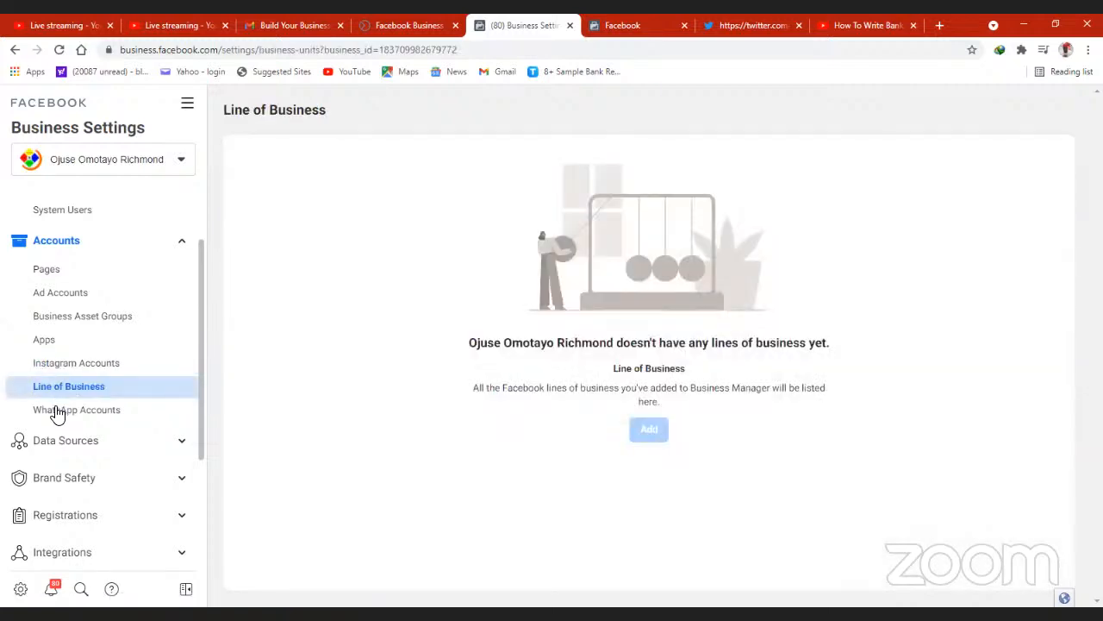
left_click(57, 411)
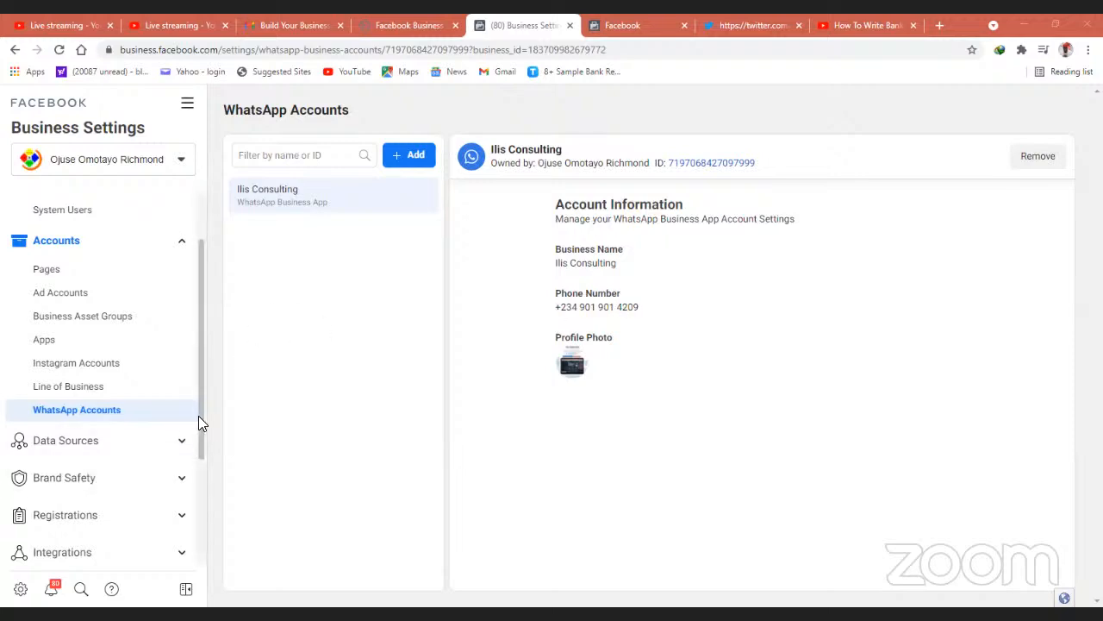
- Look over the remaining Business Settings categories, close that page and open Ad Account Settings from the Business Suite settings
scroll(205, 524, "down", 2)
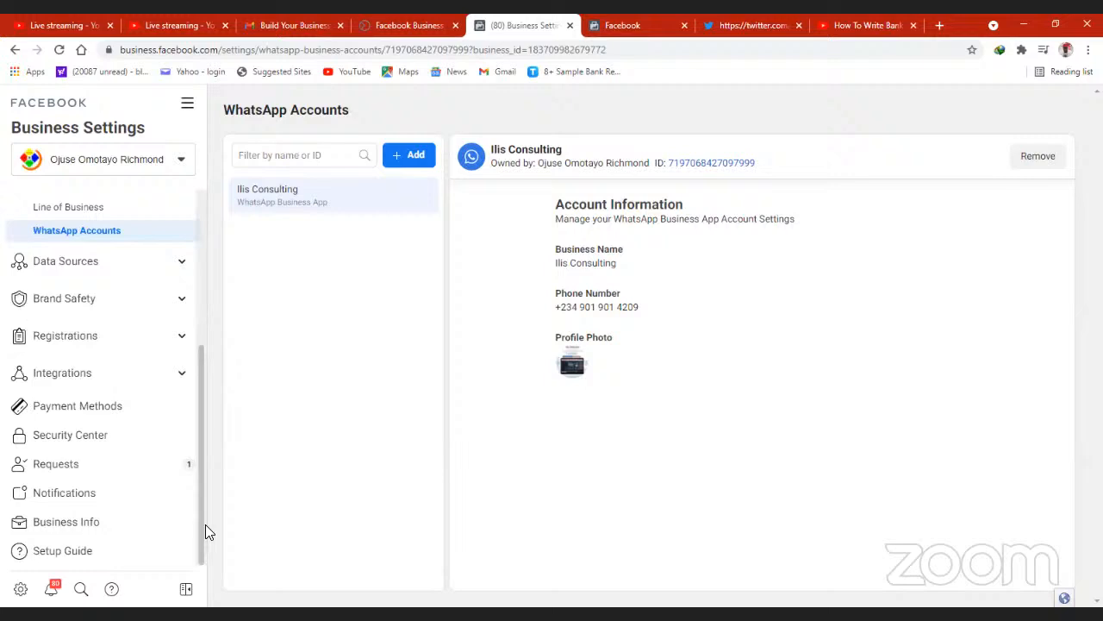
scroll(207, 431, "up", 3)
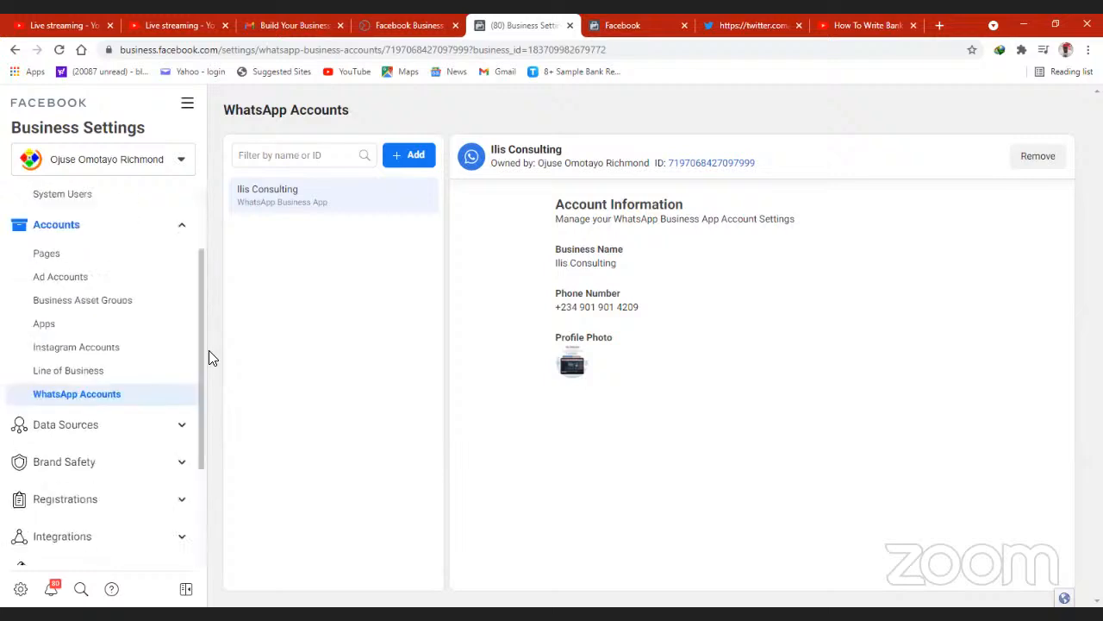
left_click(569, 26)
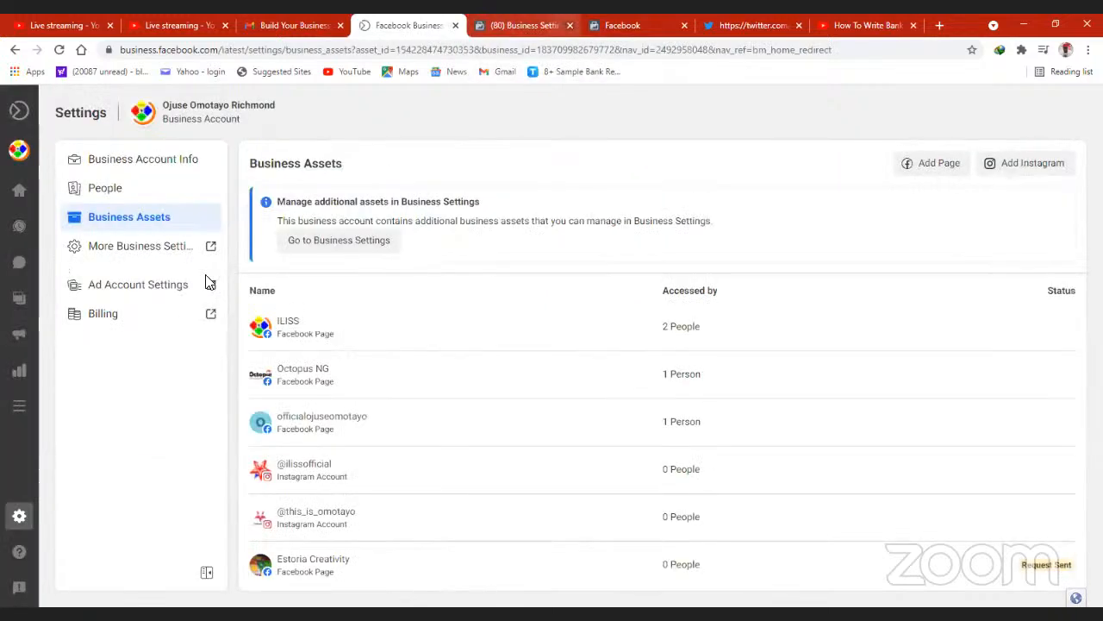
left_click(127, 293)
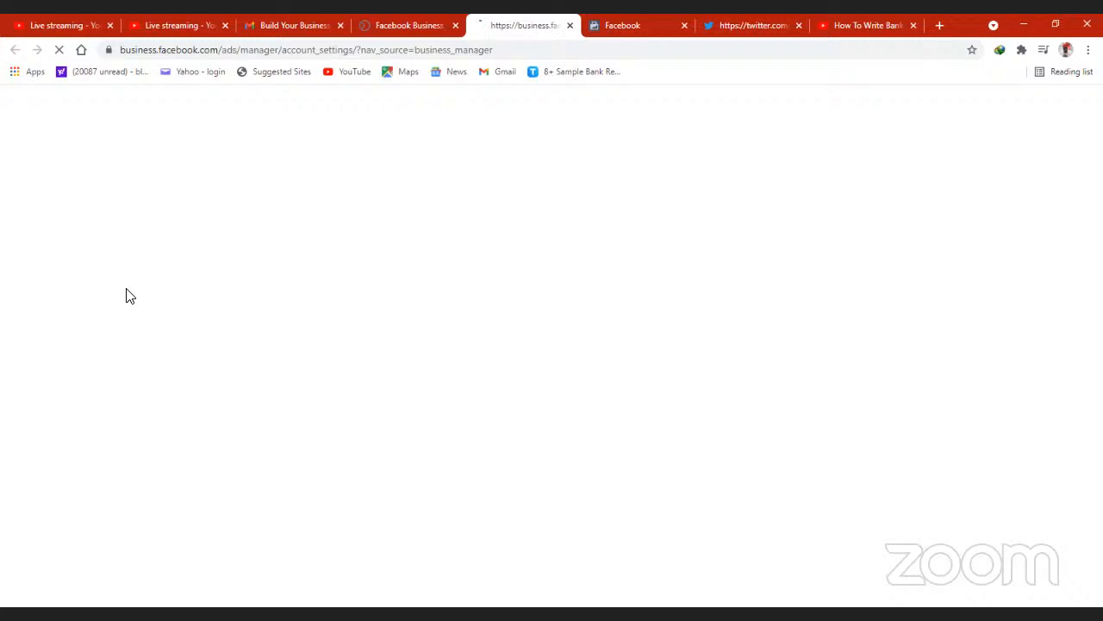
- Open Billing from the Business Suite settings and return to the loading Ad Account Setup page
left_click(399, 28)
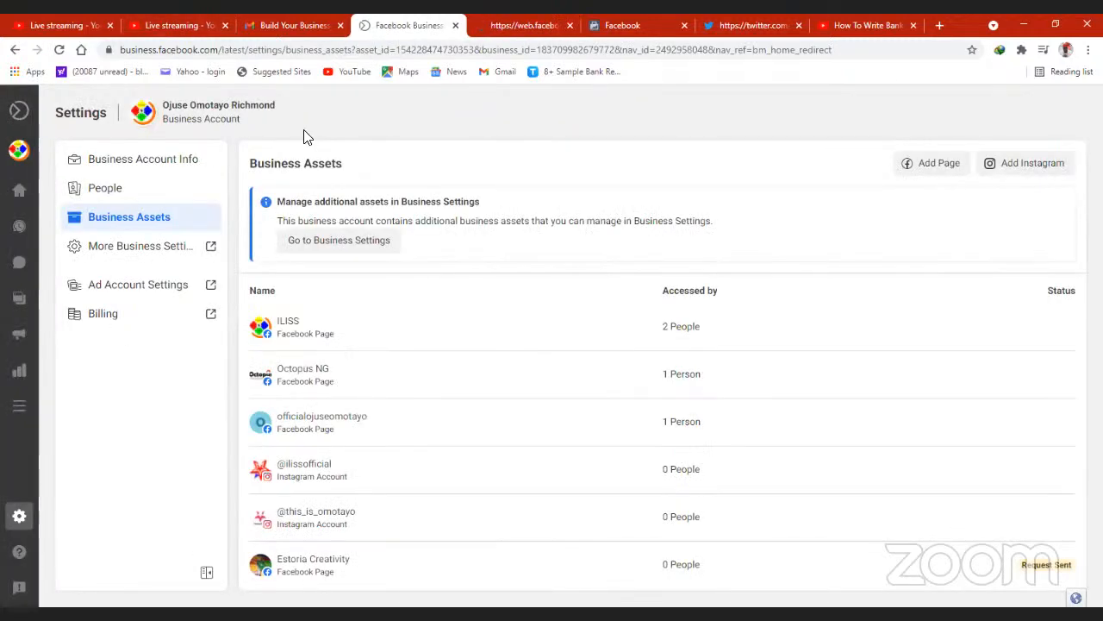
left_click(505, 31)
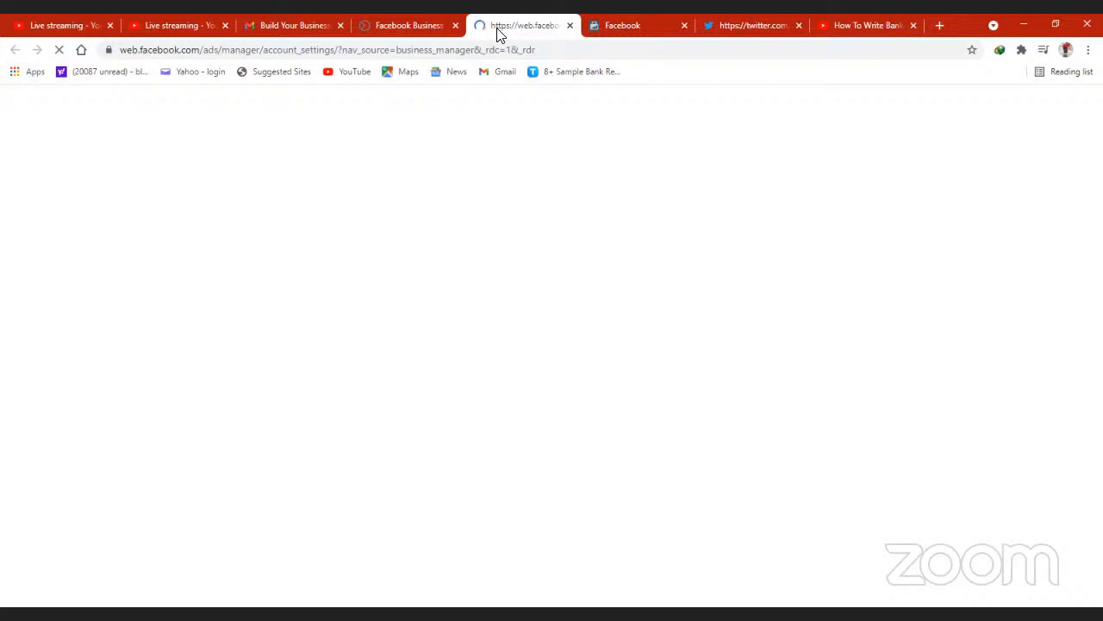
left_click(393, 27)
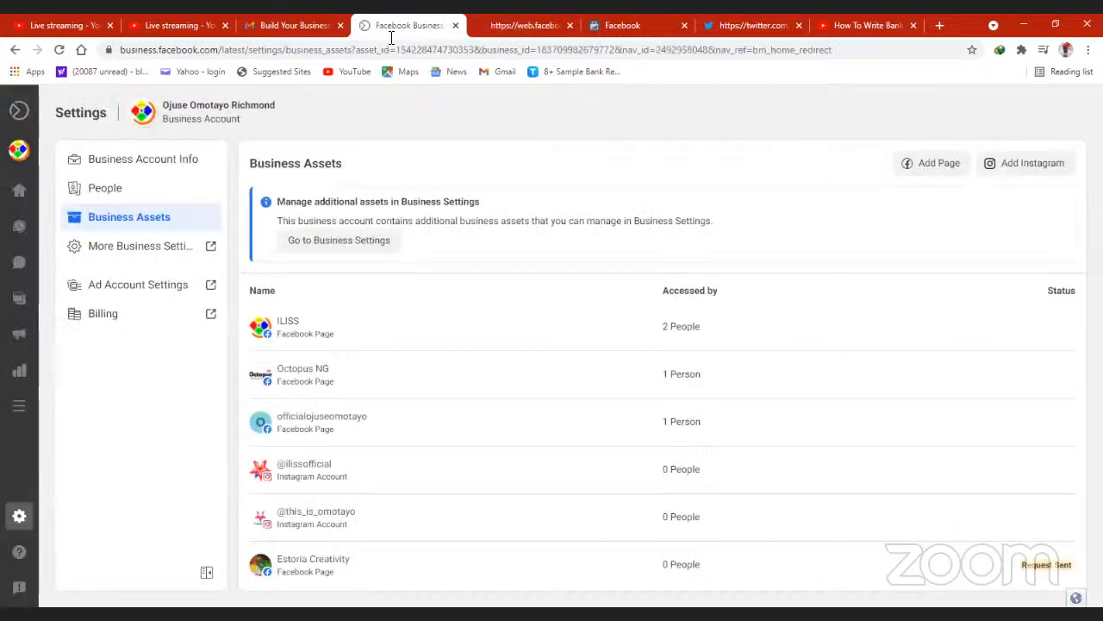
left_click(105, 322)
left_click(541, 28)
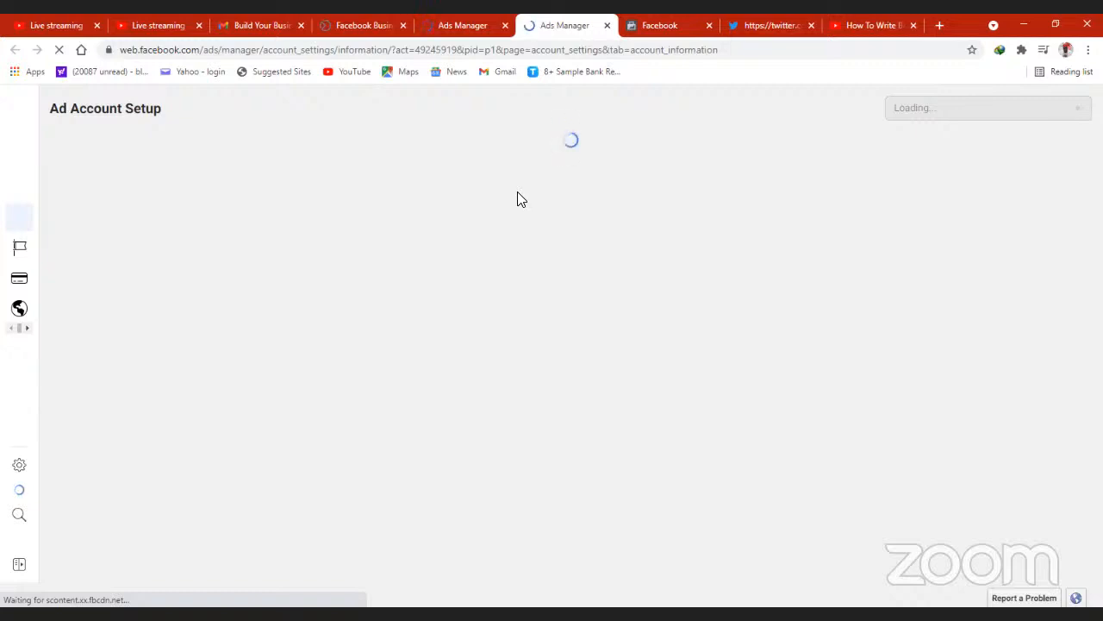
left_click(456, 27)
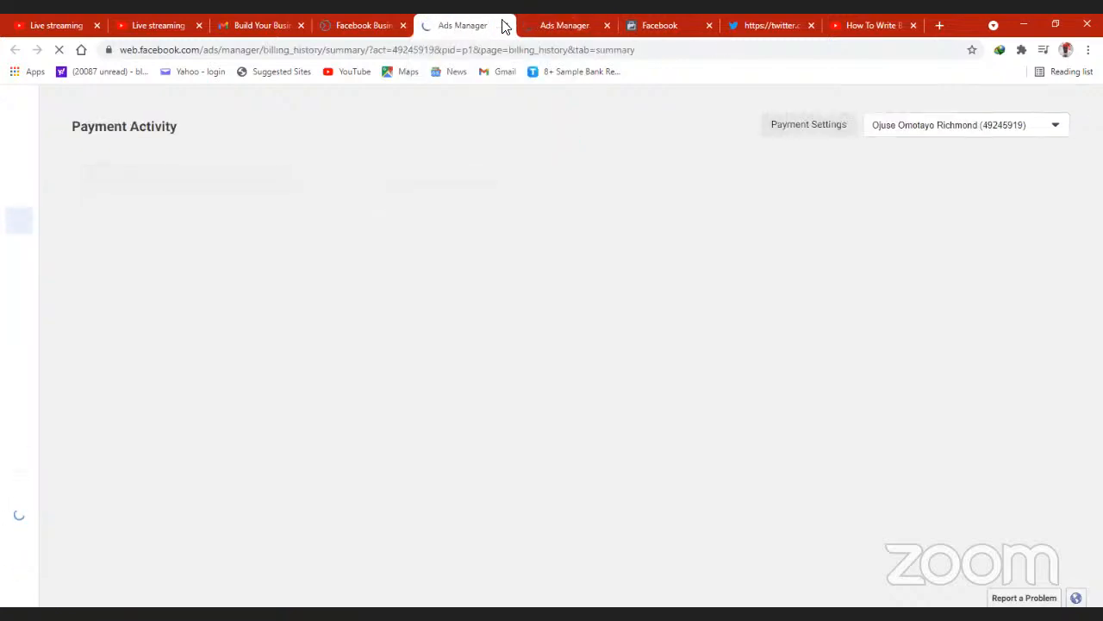
left_click(556, 30)
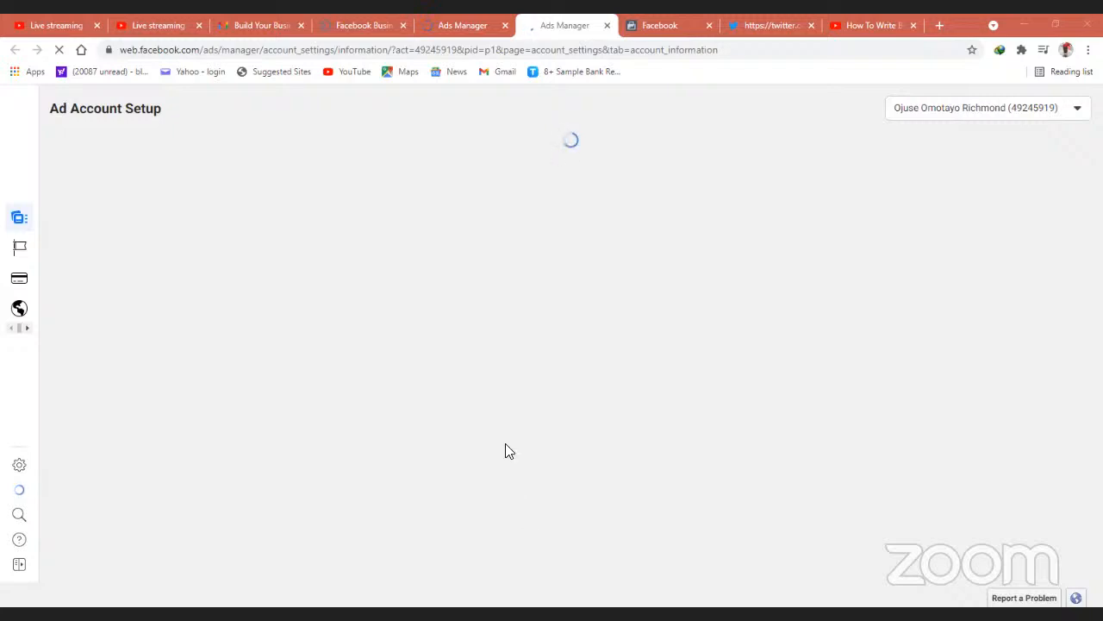
left_click(460, 30)
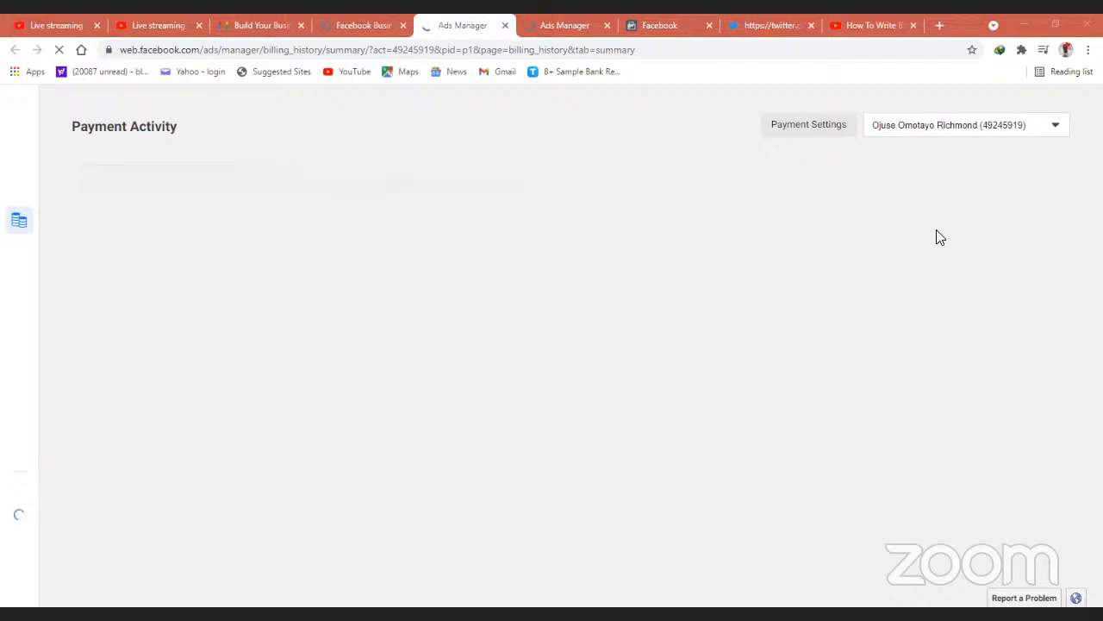
left_click(545, 27)
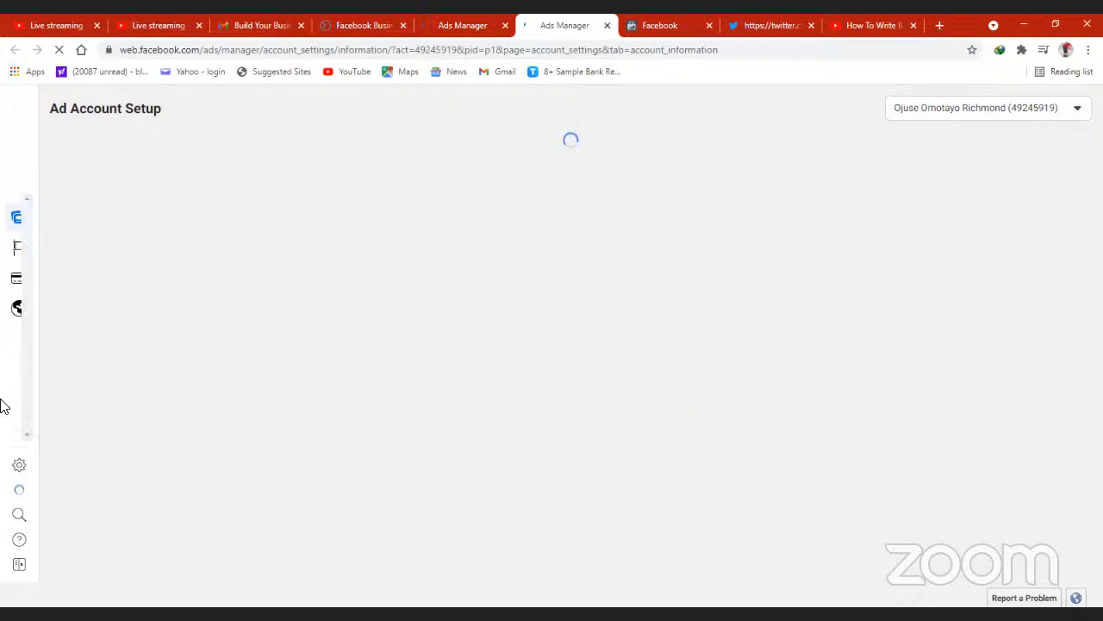
- View the Ad Account Setup page with its settings categories and the Payment Activity page of the ad account
mouse_move(14, 387)
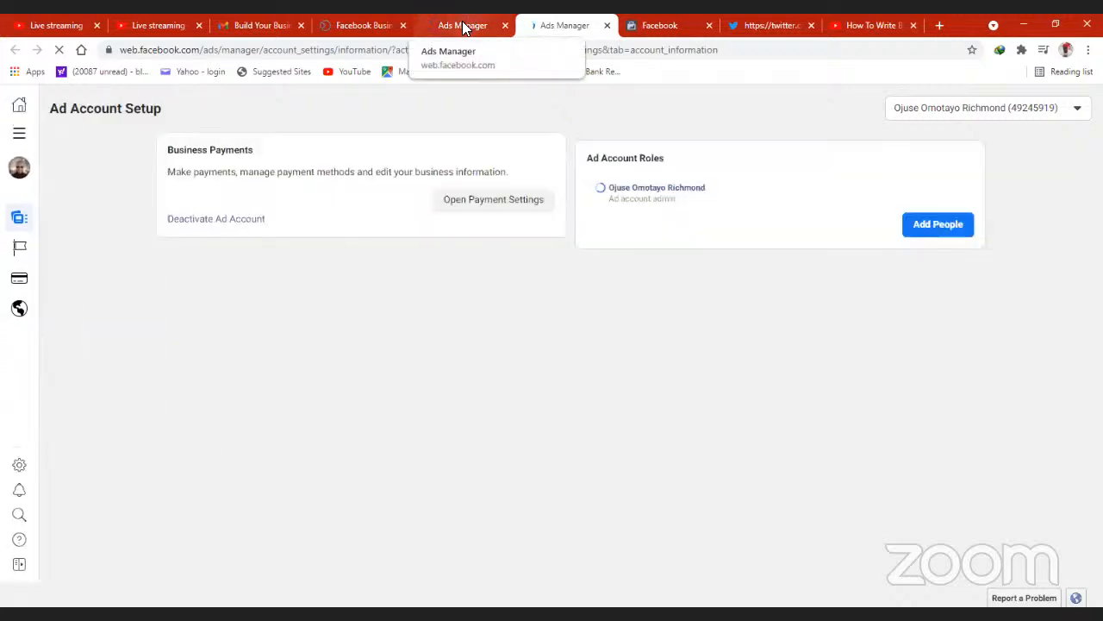
left_click(471, 23)
left_click(561, 27)
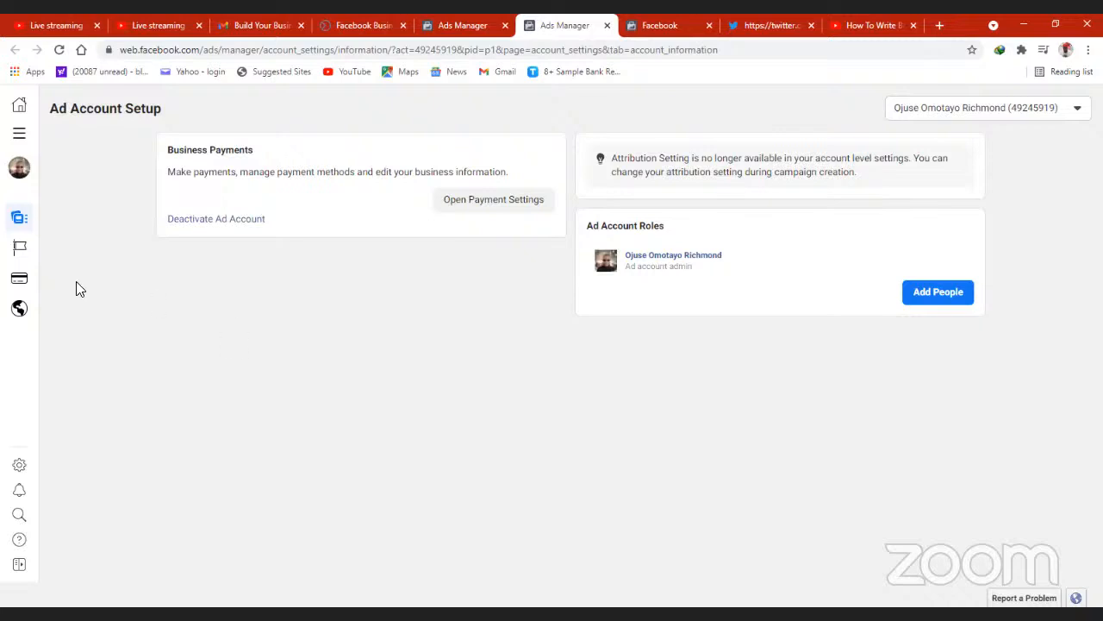
mouse_move(10, 240)
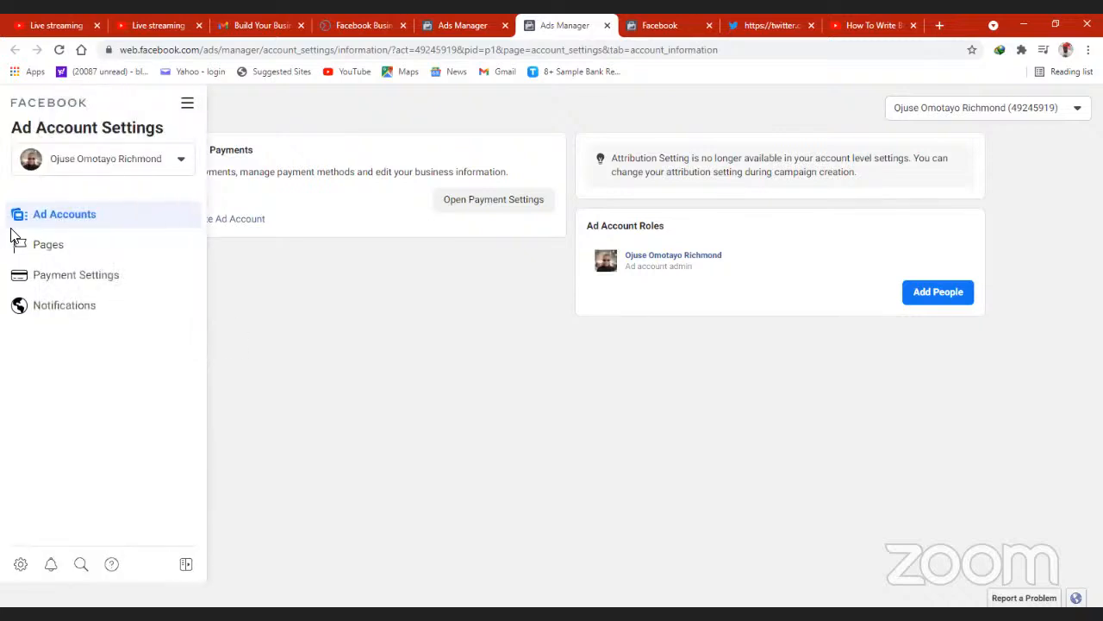
left_click(462, 26)
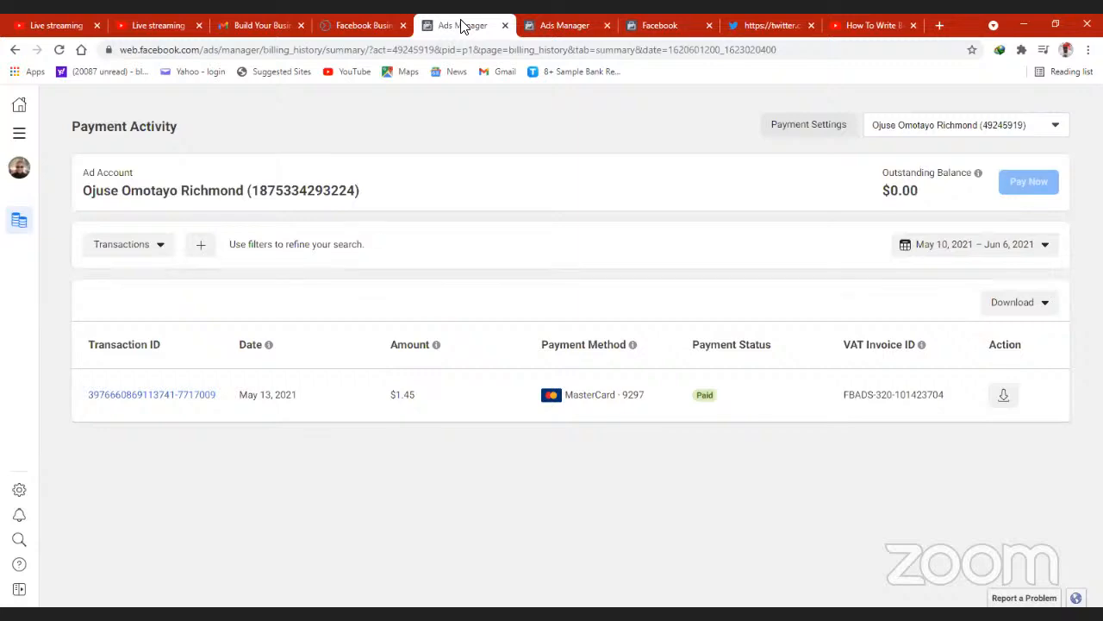
left_click(564, 28)
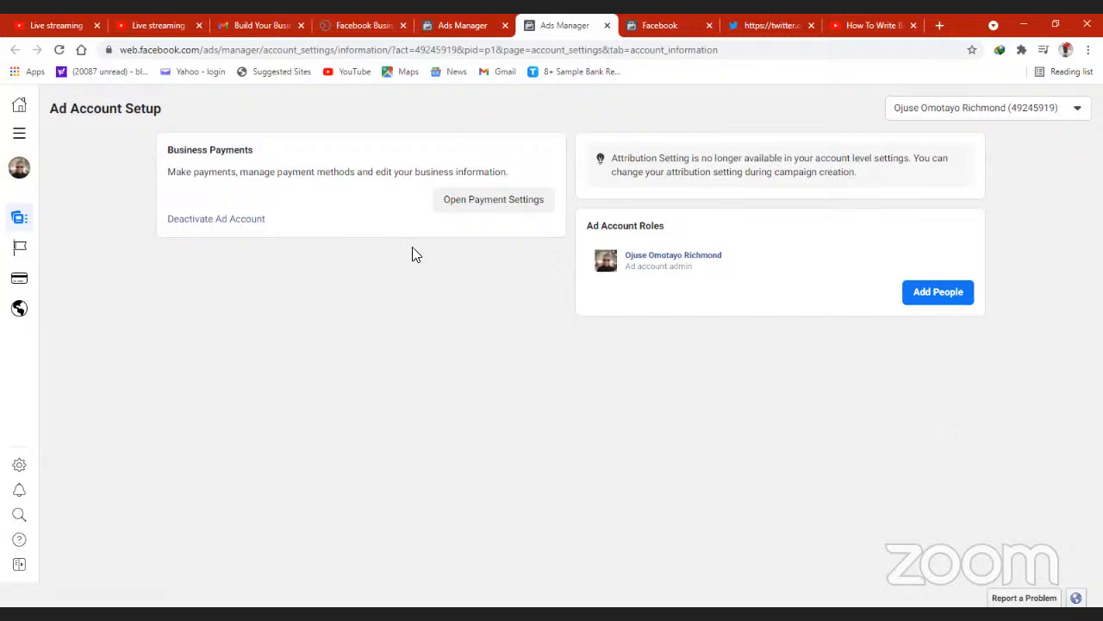
- Open the ad account's Payment Settings and look over the spending limit, ad credits, payment methods, payment activity and business info
left_click(480, 209)
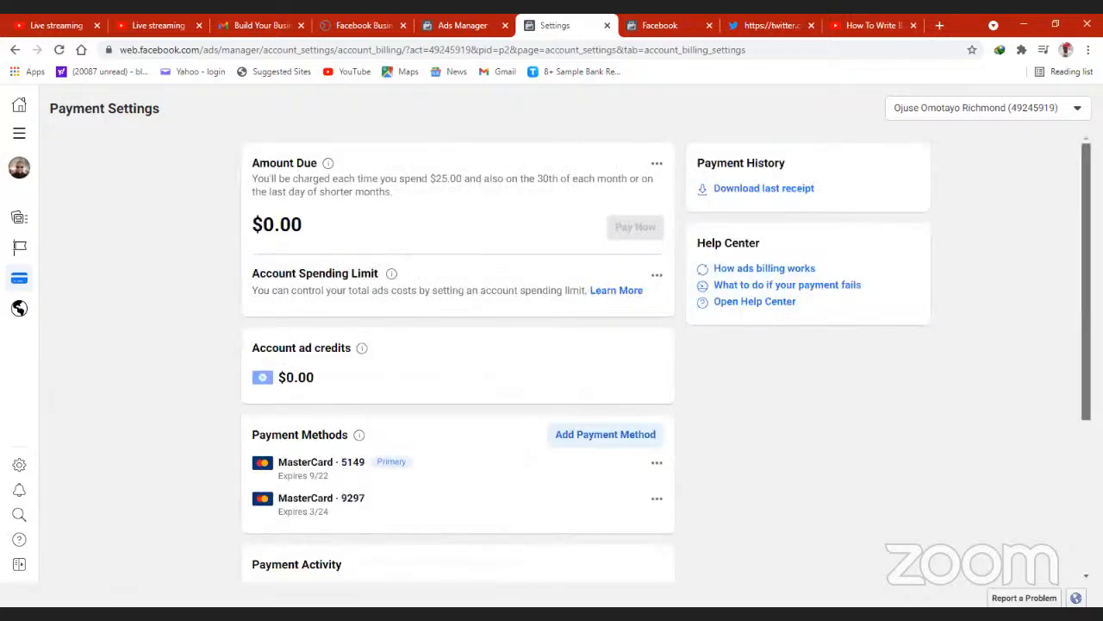
scroll(667, 357, "down", 3)
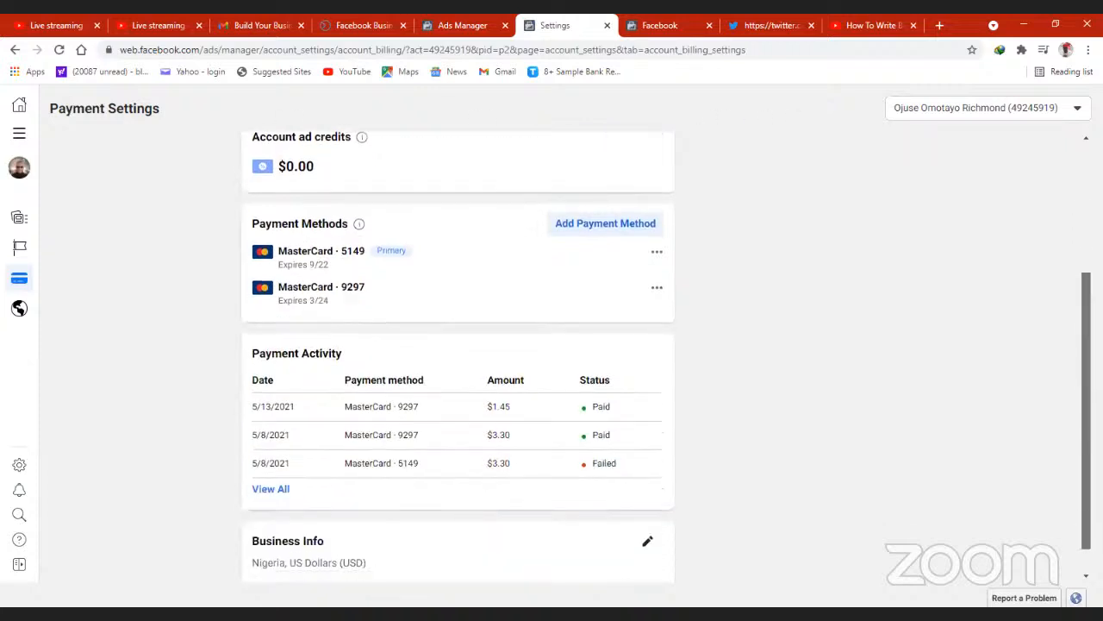
scroll(458, 354, "down", 1)
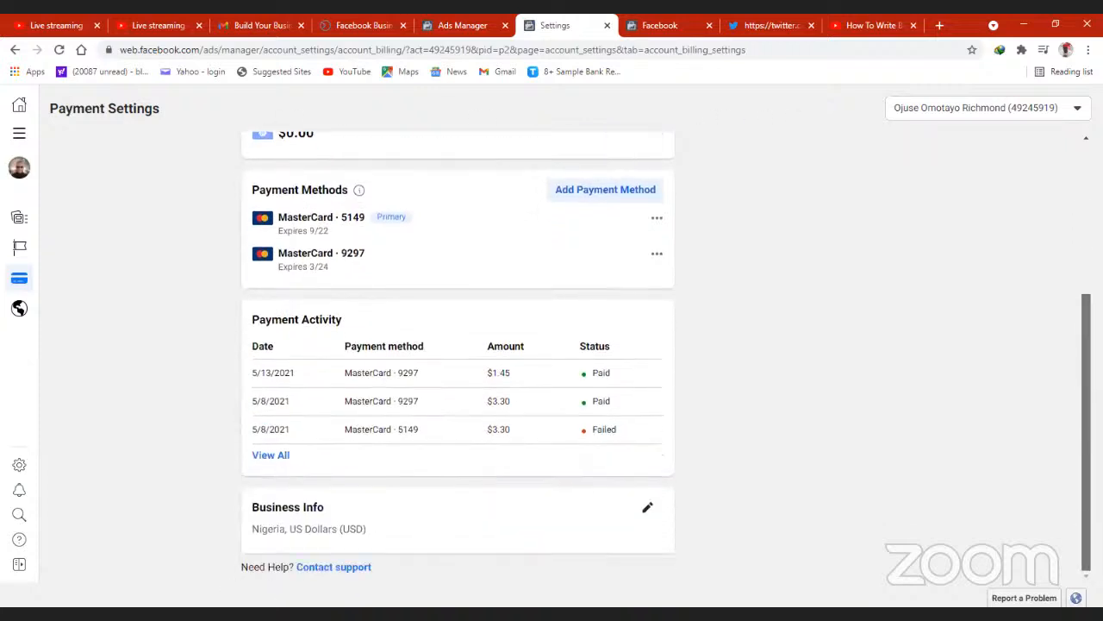
scroll(458, 353, "up", 4)
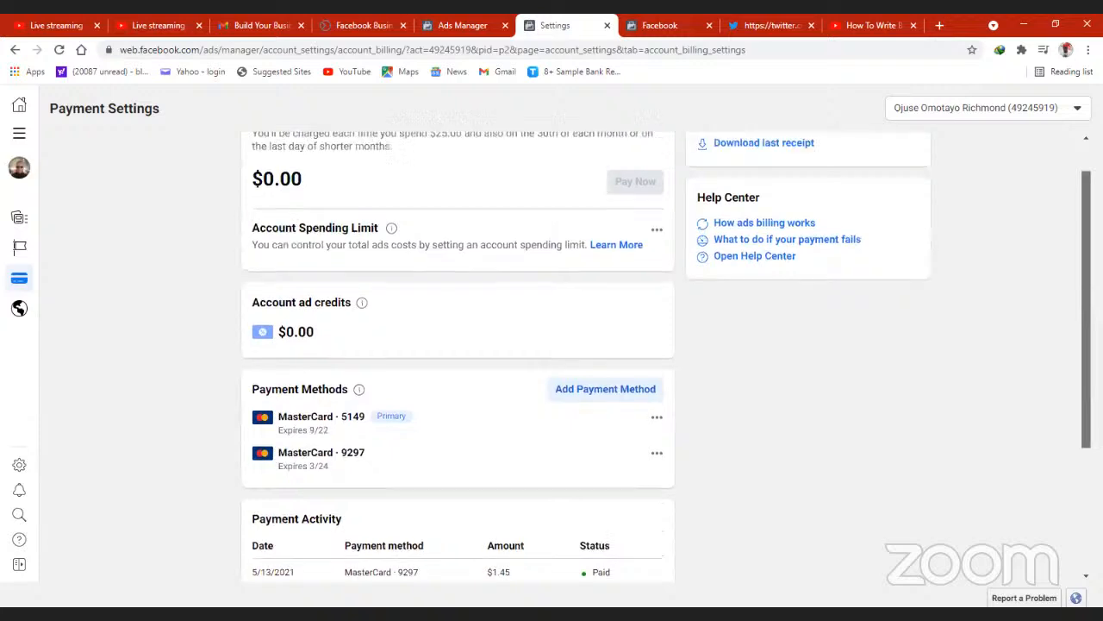
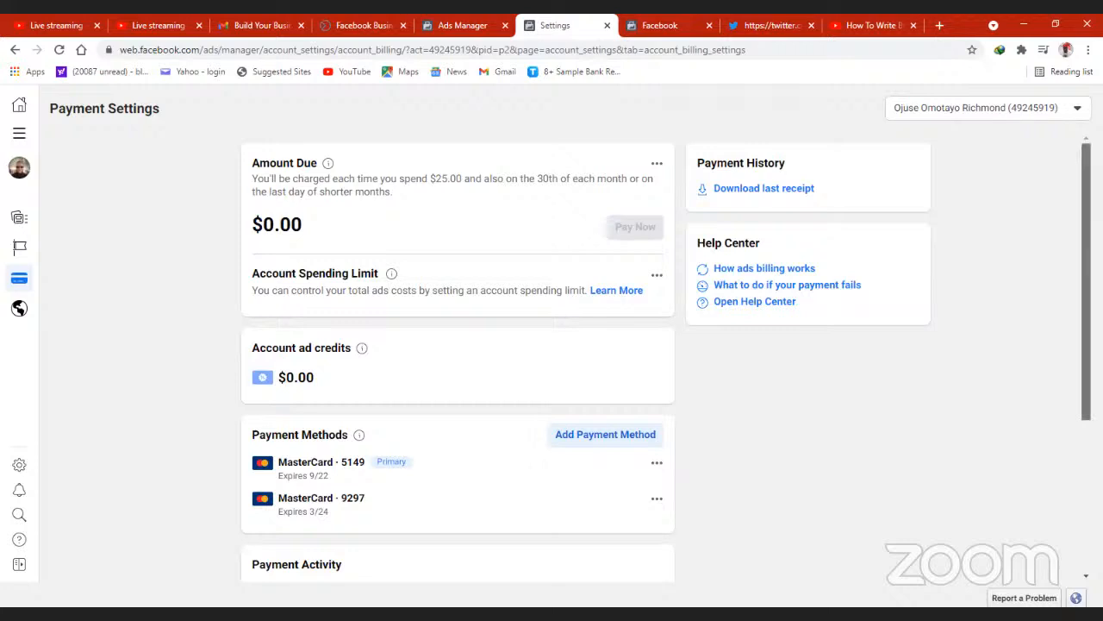
- Look over the Payment Settings sections and check the options available for the primary payment card
scroll(551, 355, "down", 1)
scroll(551, 355, "up", 1)
scroll(552, 355, "down", 2)
scroll(552, 355, "down", 3)
scroll(552, 355, "up", 1)
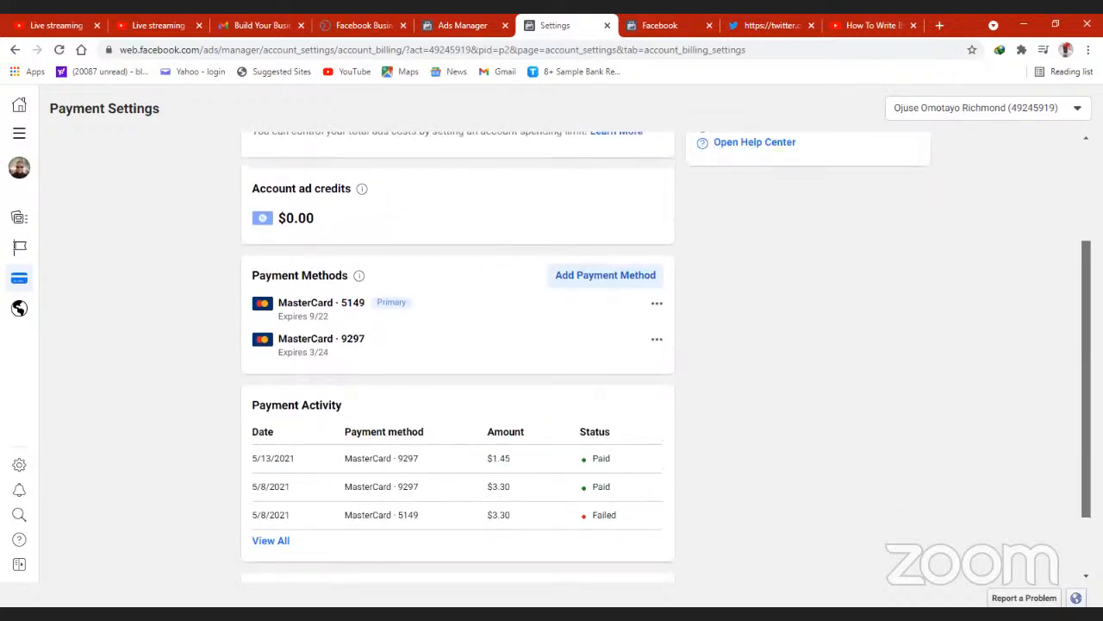
scroll(552, 355, "down", 1)
scroll(552, 355, "down", 2)
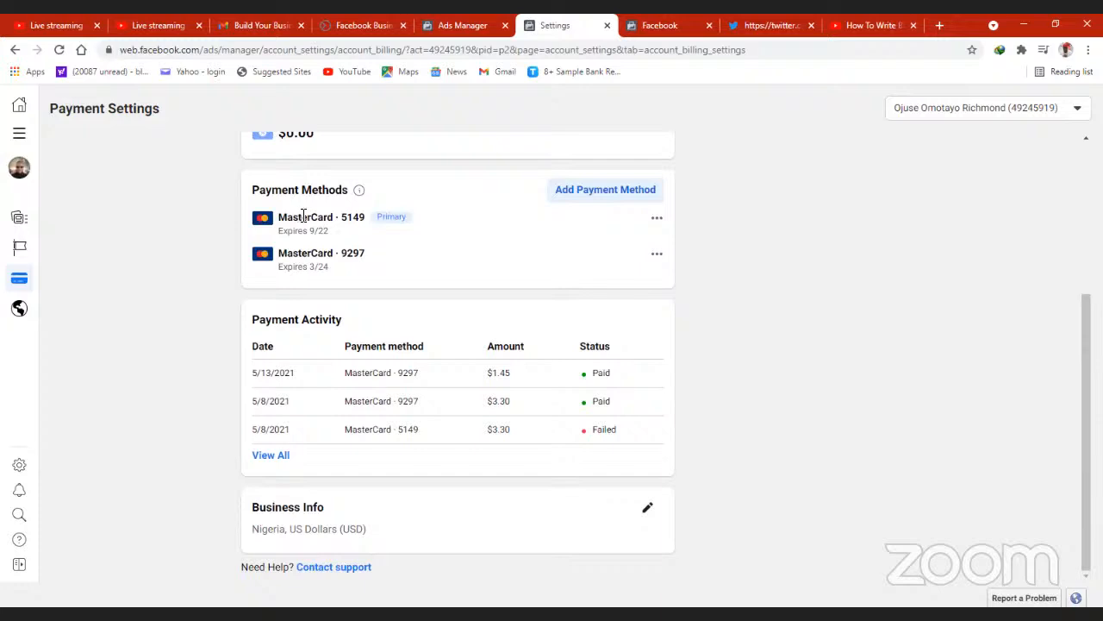
left_click(657, 222)
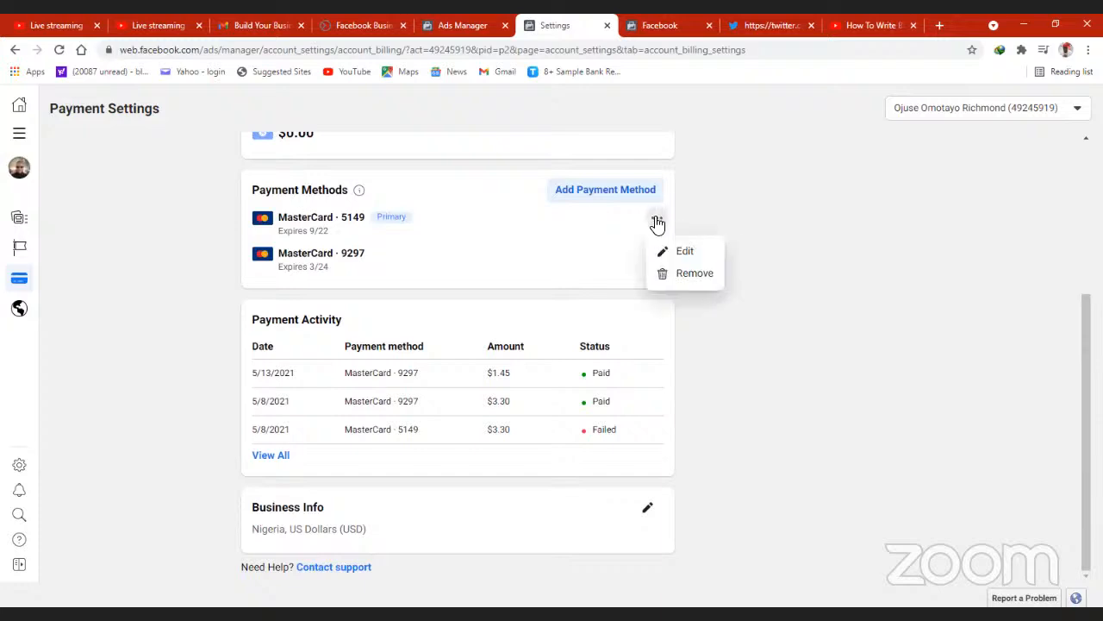
left_click(733, 204)
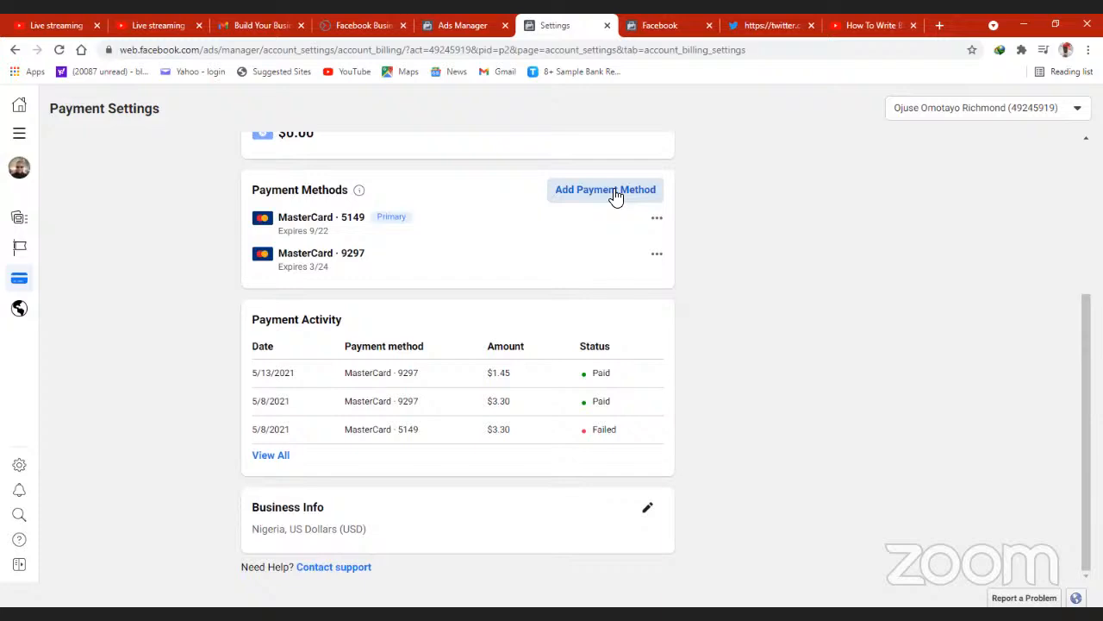
- View the Add Payment Method choices and the blank Debit or Credit Card form, and close it without saving
left_click(615, 193)
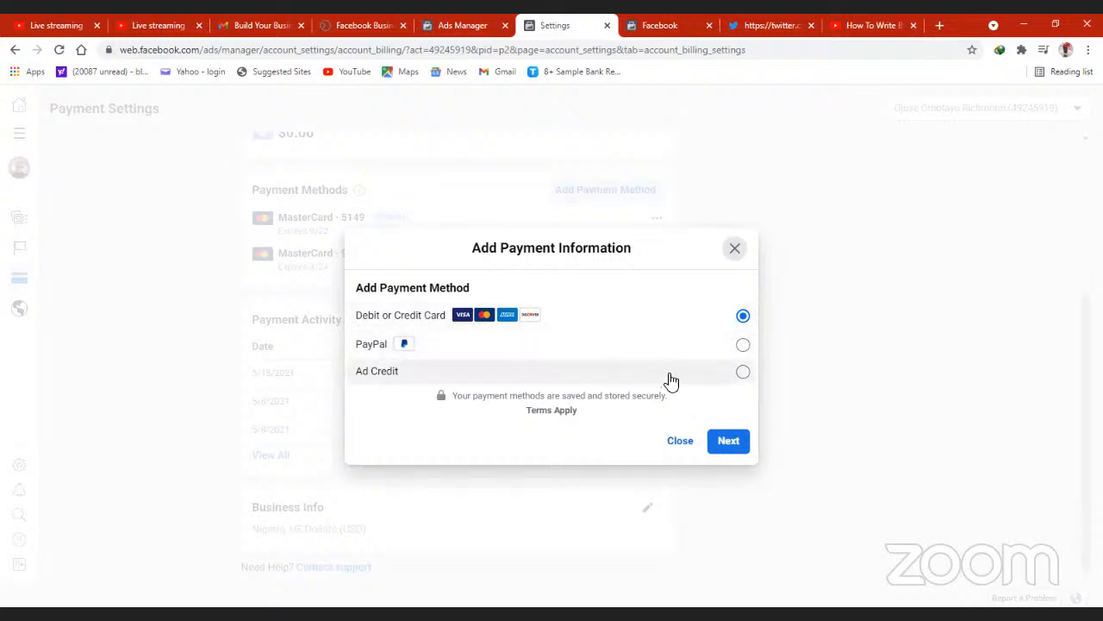
left_click(728, 446)
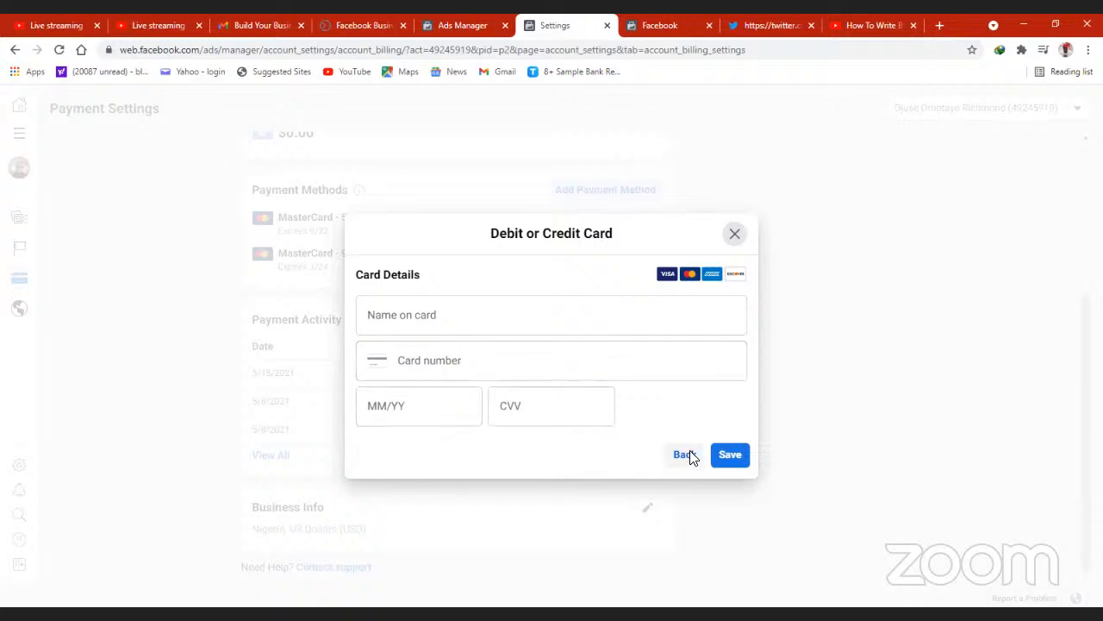
left_click(734, 240)
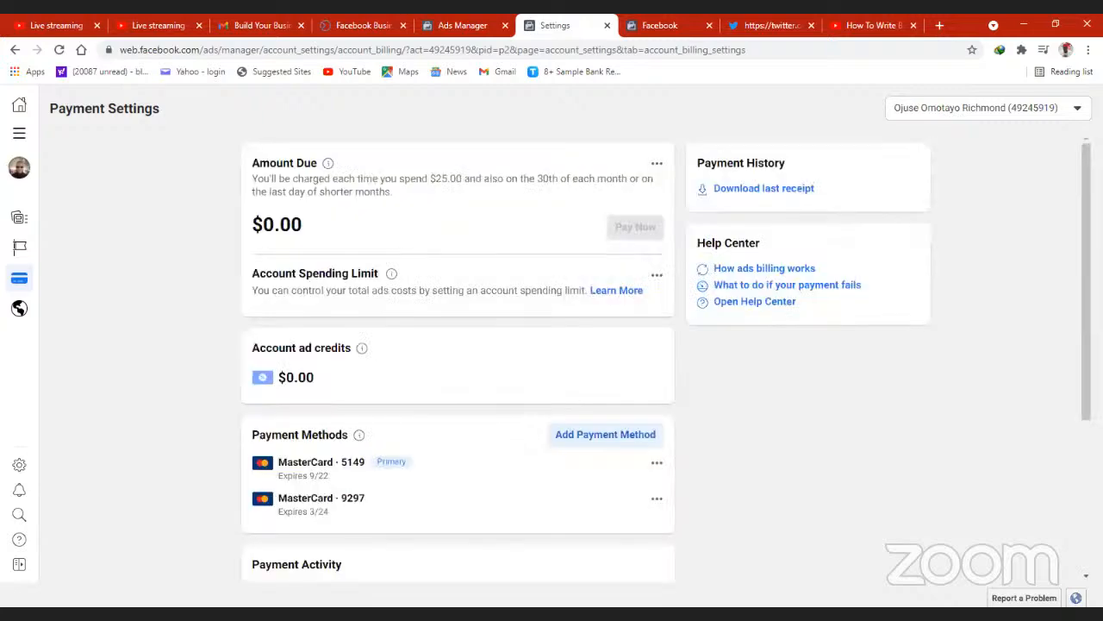
- Open the ad account's Business Info form, review its address, country, currency and time zone fields, and close it unchanged
scroll(457, 353, "down", 1)
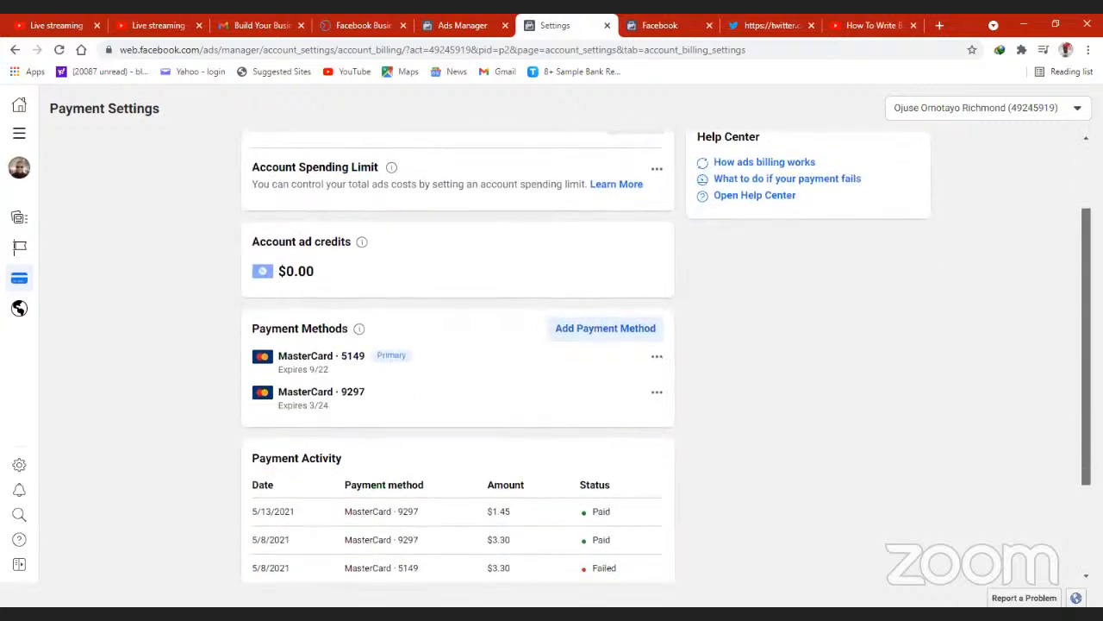
scroll(457, 353, "down", 1)
scroll(457, 354, "down", 1)
scroll(457, 353, "down", 1)
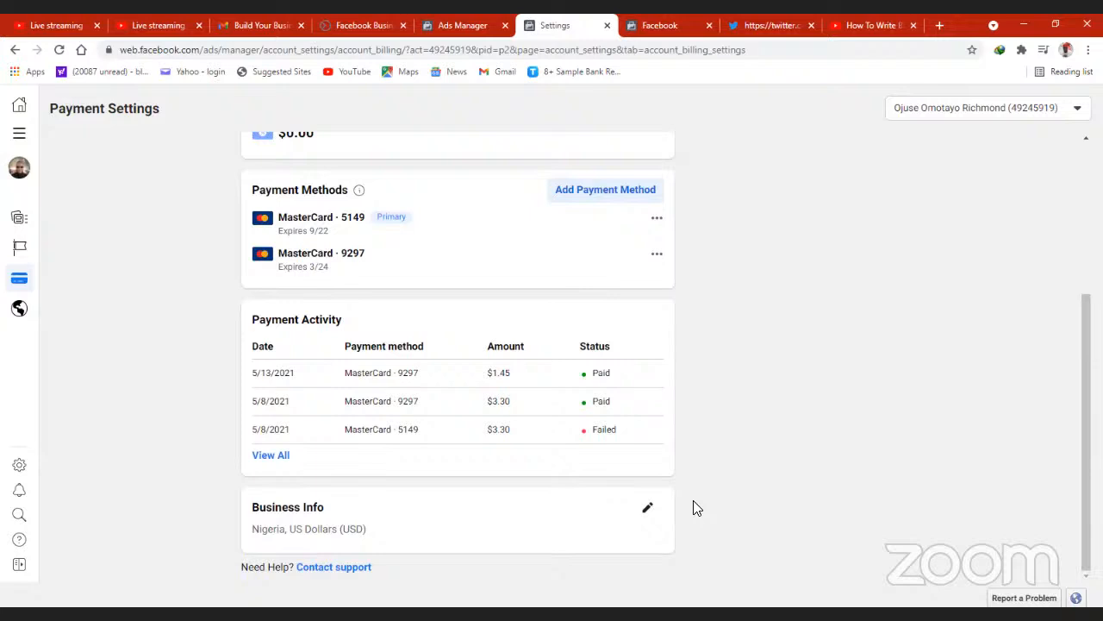
left_click(649, 511)
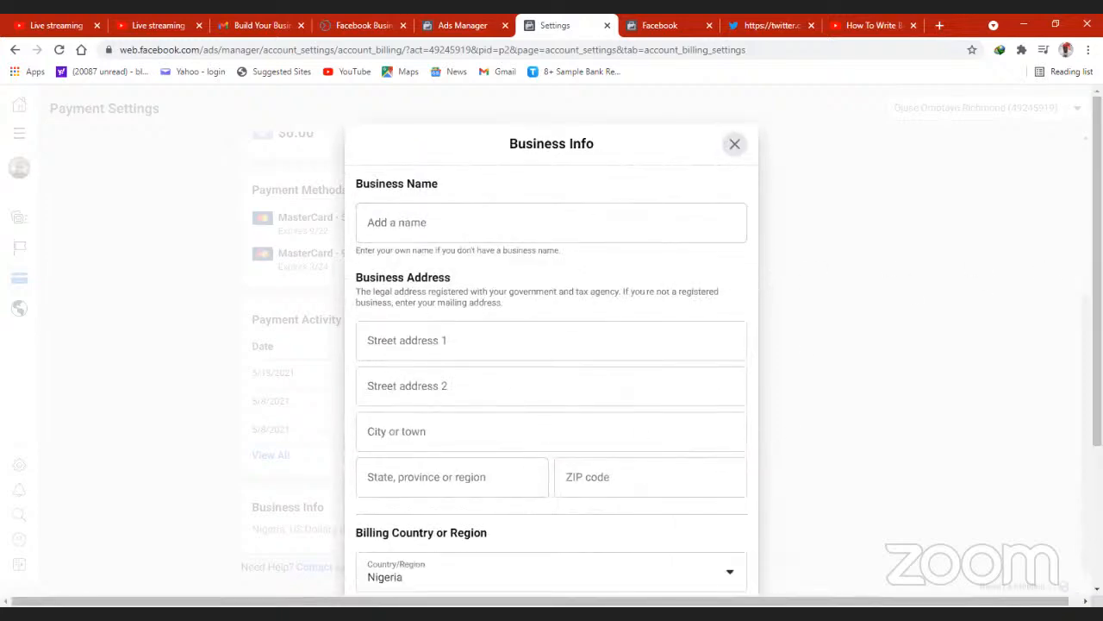
scroll(552, 345, "down", 2)
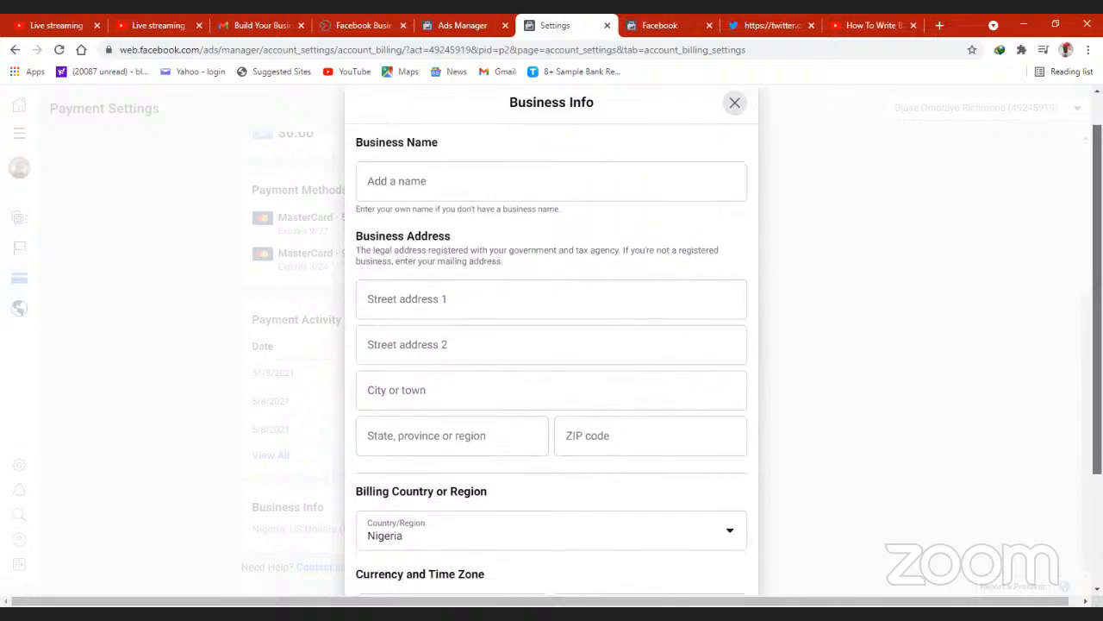
scroll(724, 334, "down", 1)
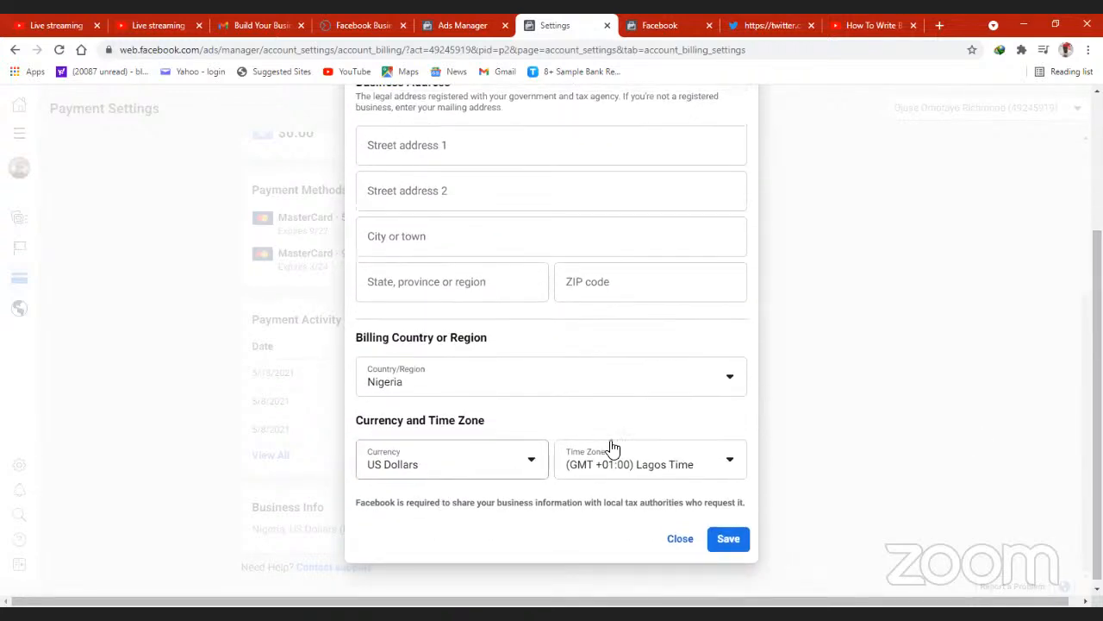
left_click(531, 468)
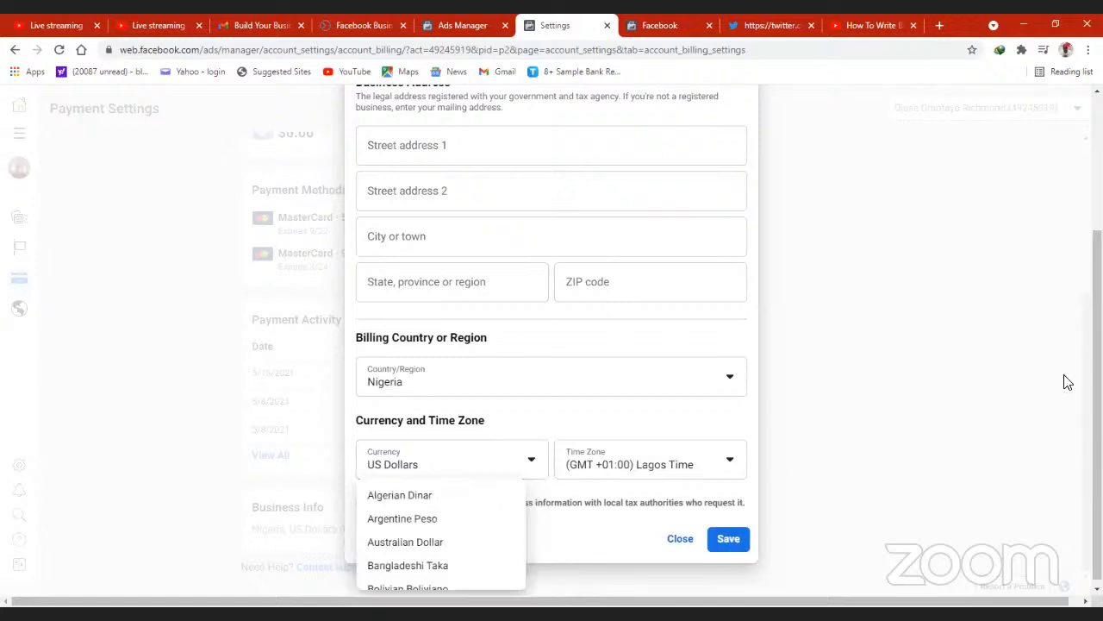
left_click_drag(1097, 406, 1097, 409)
left_click(658, 529)
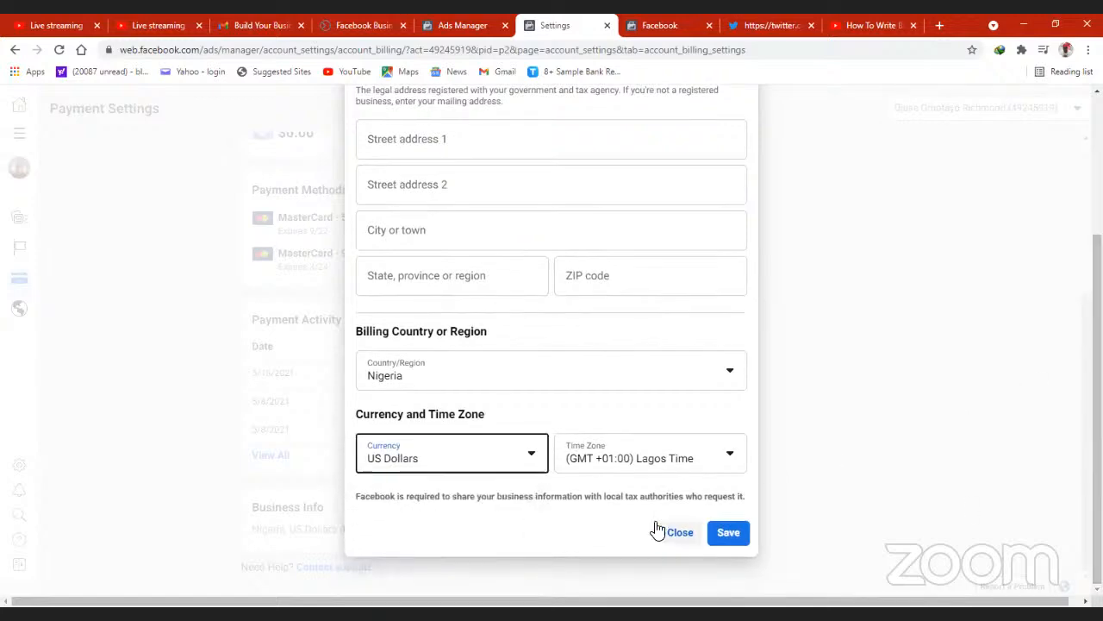
left_click(676, 536)
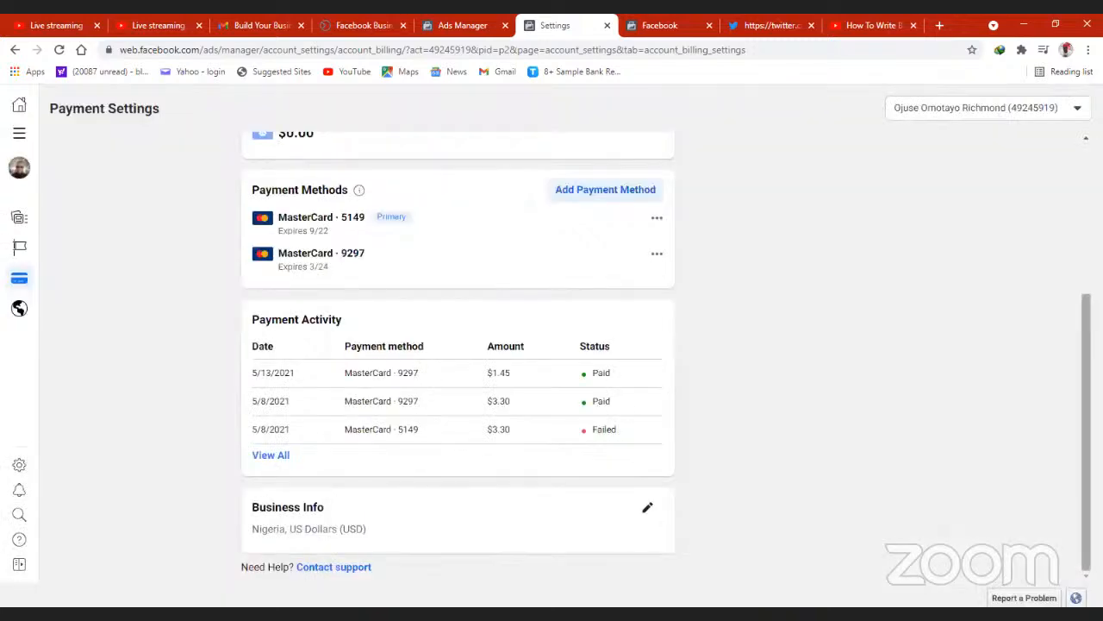
- Revisit the Payment Settings and Payment Activity pages and return to the Business Suite settings
scroll(1073, 222, "up", 2)
scroll(1073, 193, "up", 1)
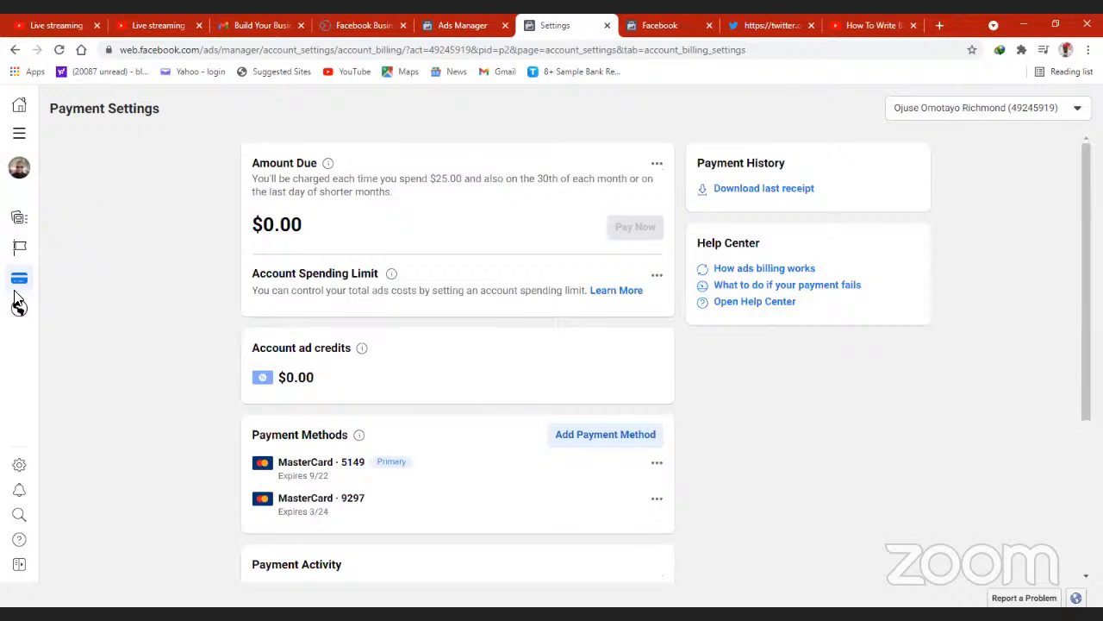
mouse_move(19, 314)
left_click(466, 25)
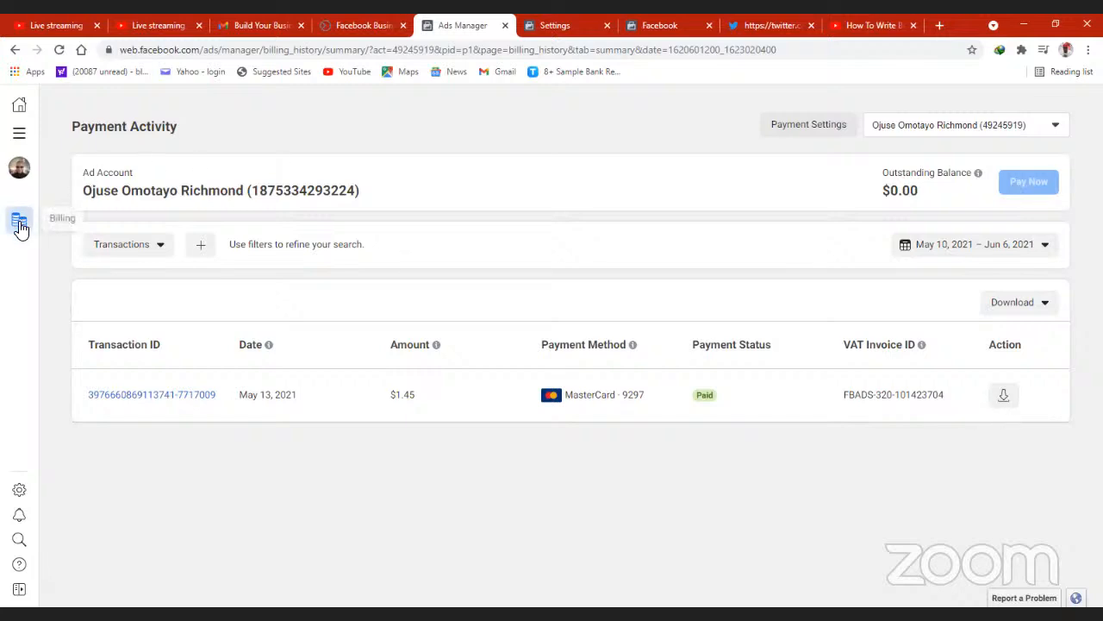
mouse_move(21, 226)
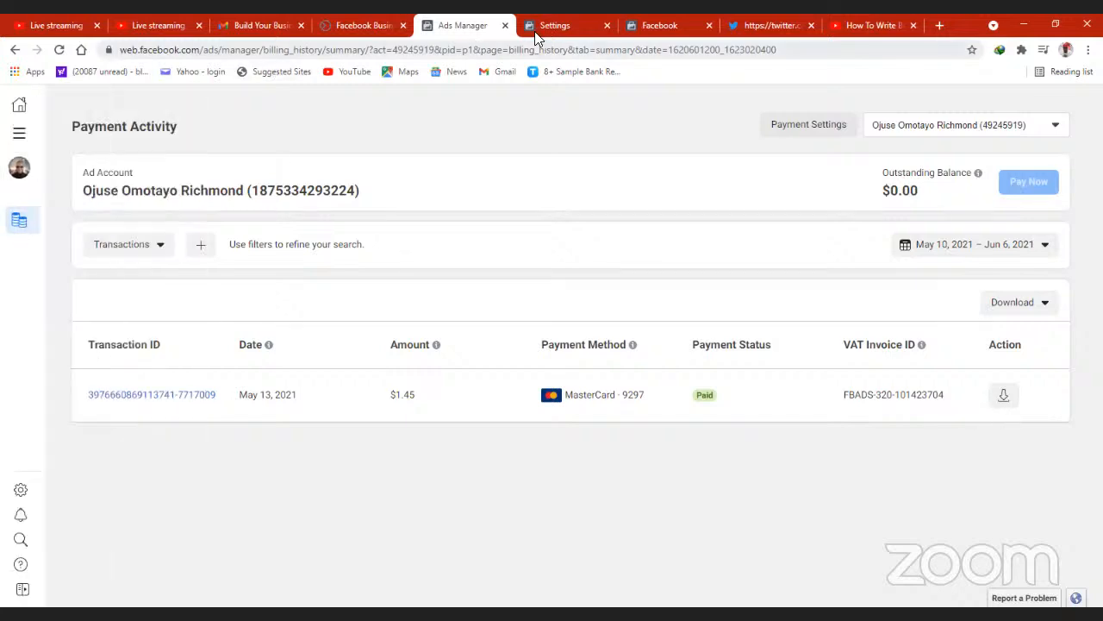
left_click(536, 30)
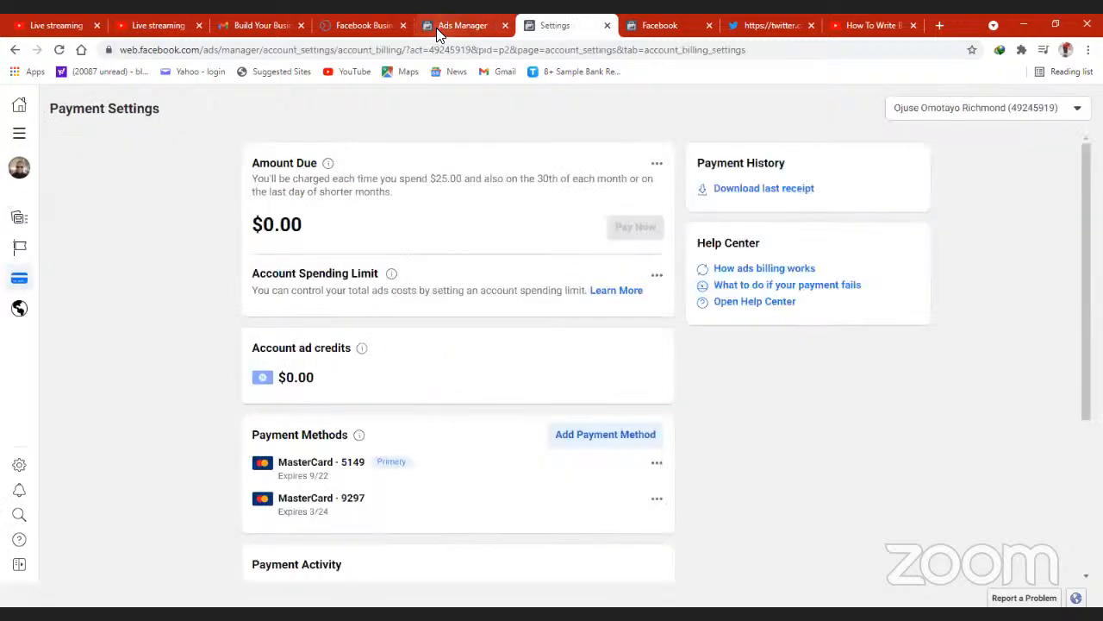
left_click(441, 28)
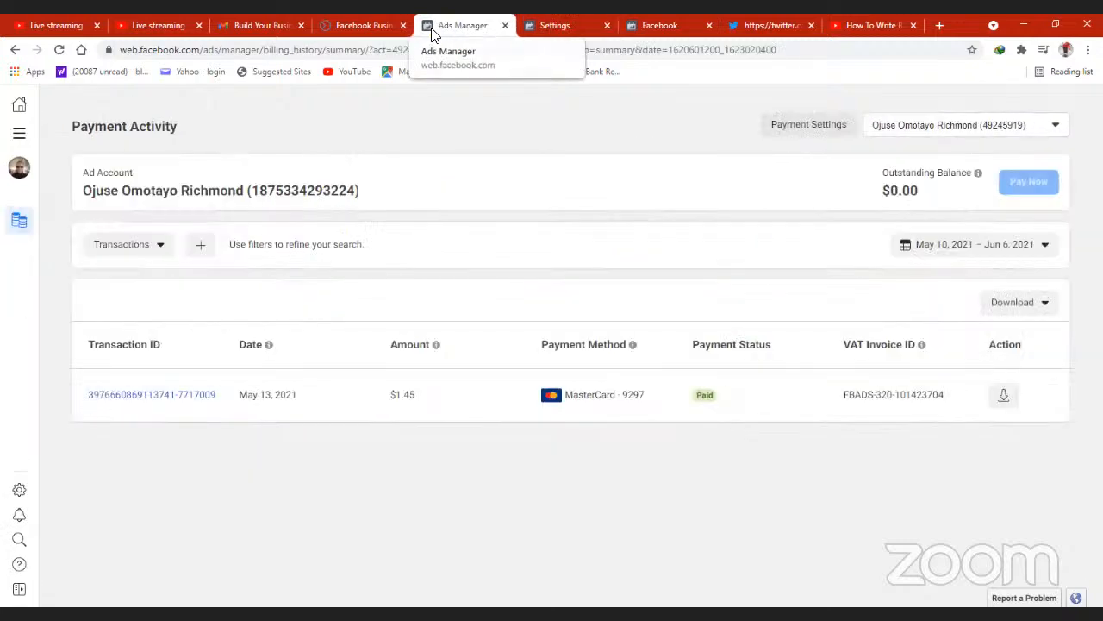
left_click(363, 26)
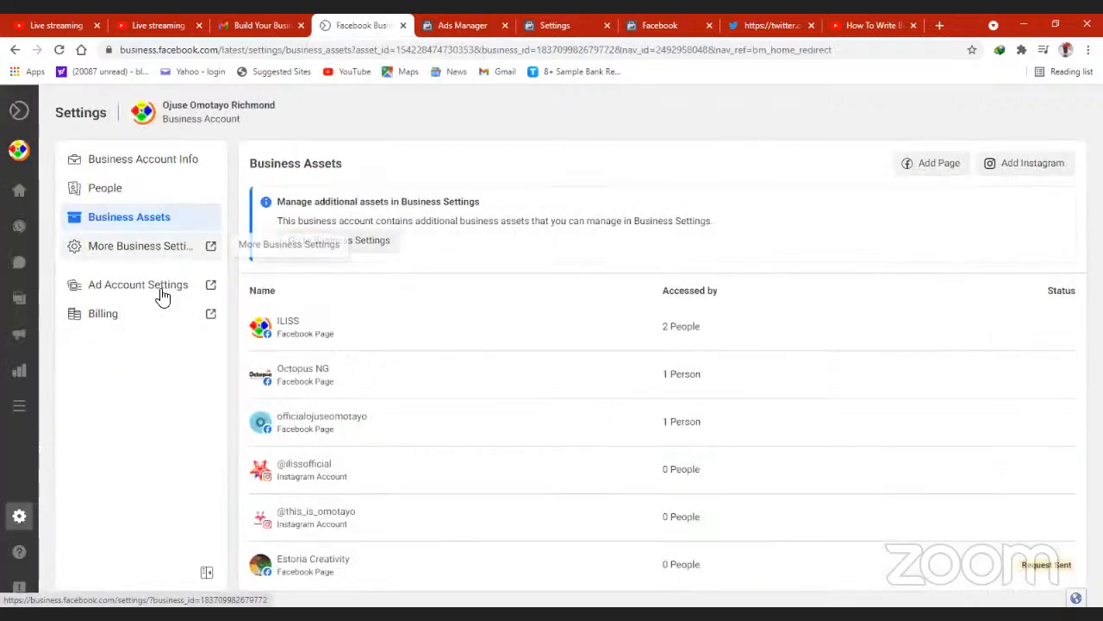
- Open the Ads section of Business Suite and view the Ad Center for the ILISS page
mouse_move(40, 399)
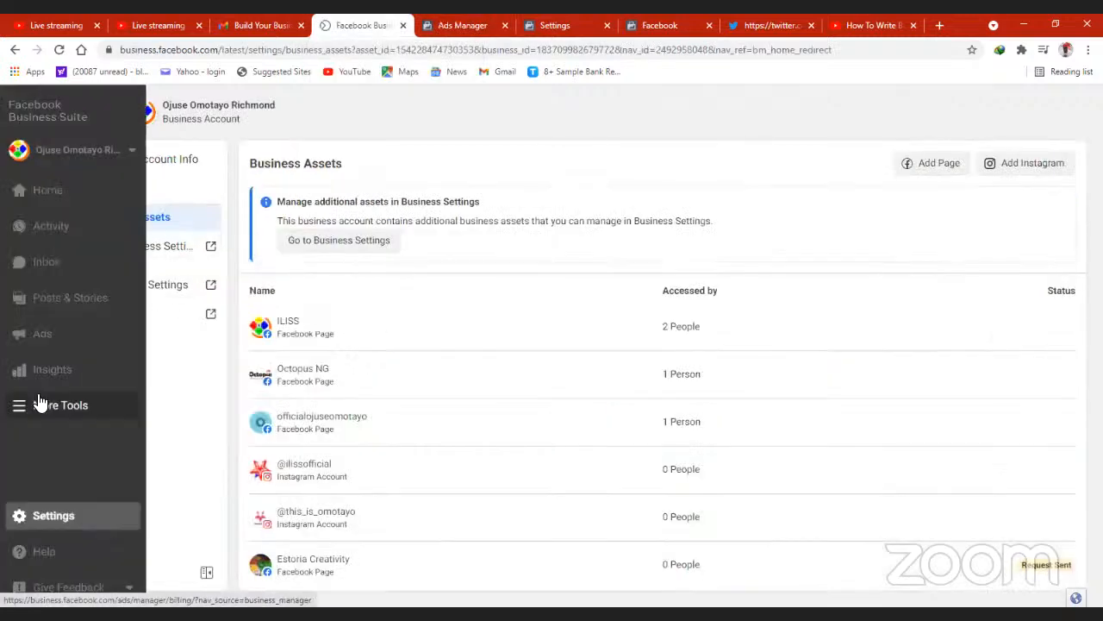
left_click(38, 338)
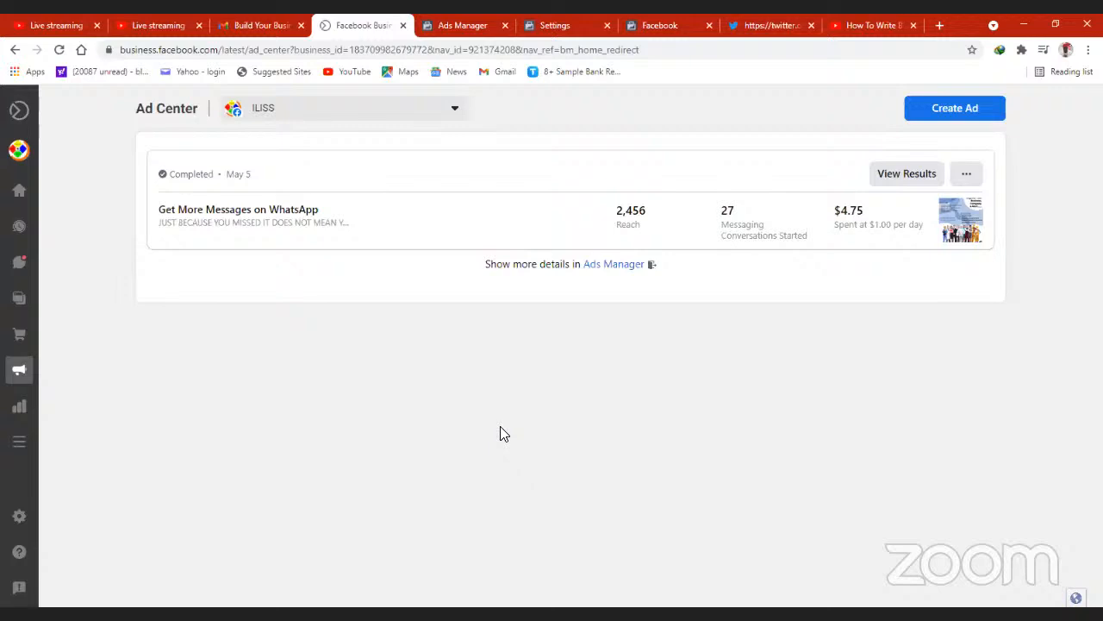
right_click(17, 515)
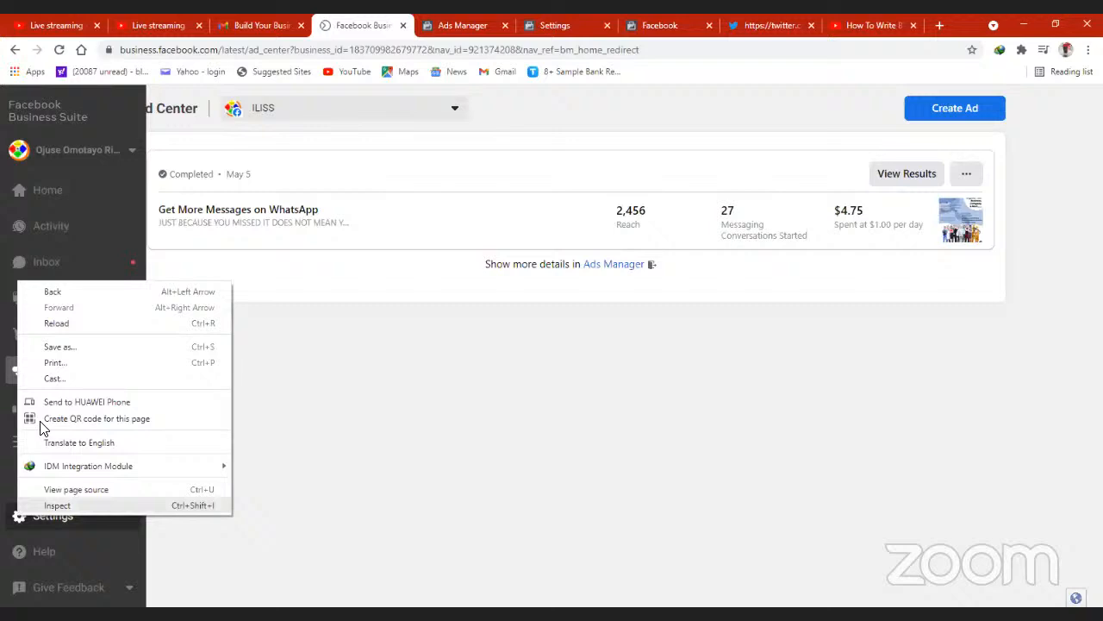
left_click(443, 410)
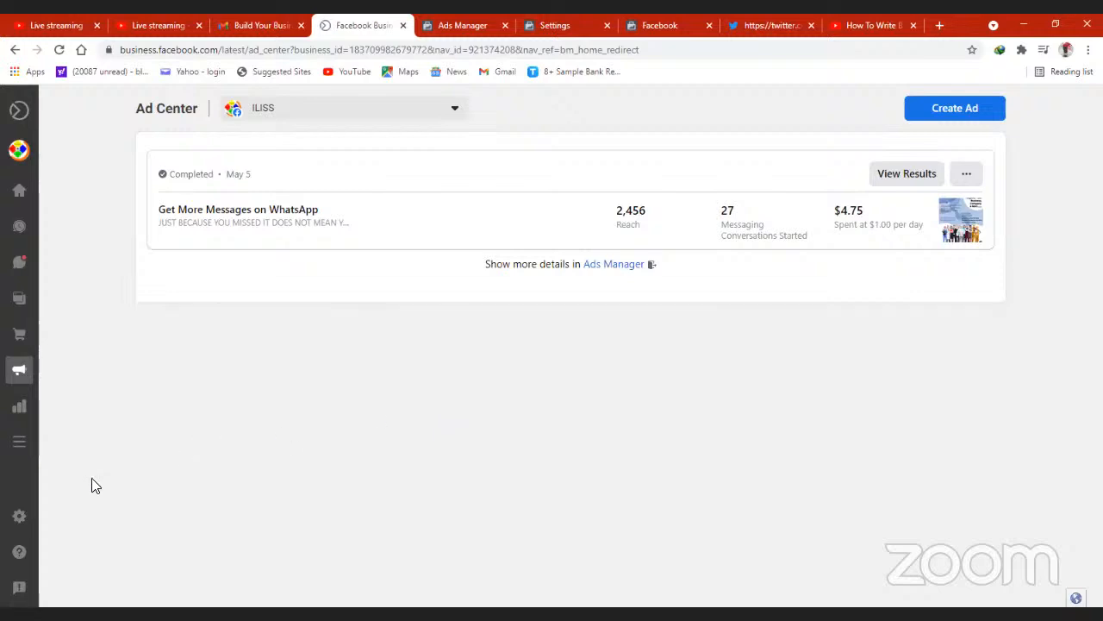
- View the People page in the Business Suite settings and go back to the Ad Center
mouse_move(16, 520)
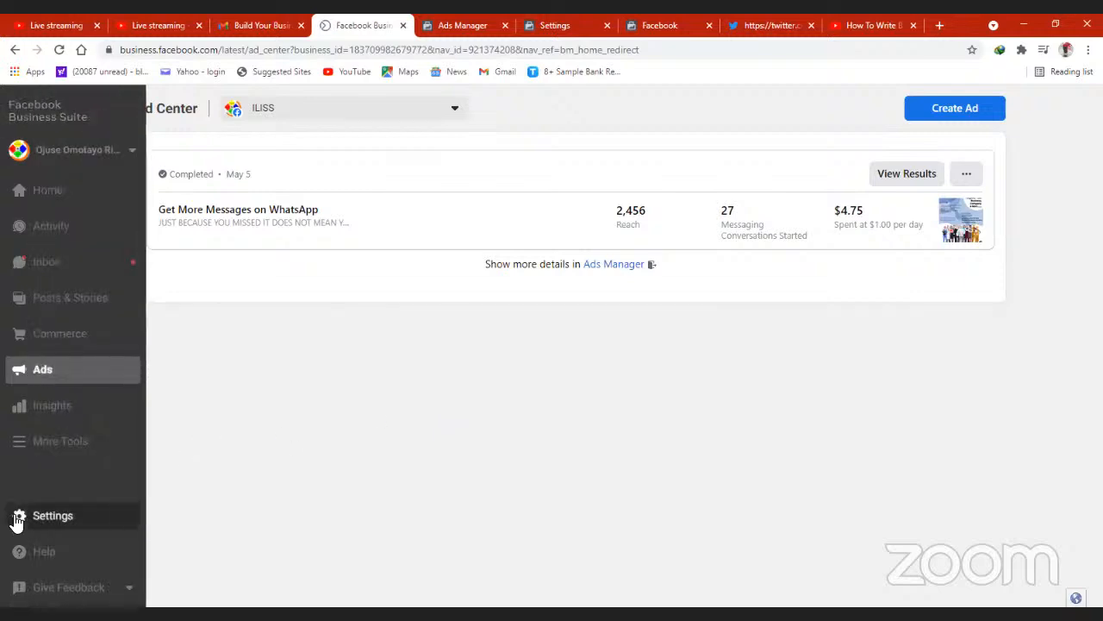
left_click(18, 517)
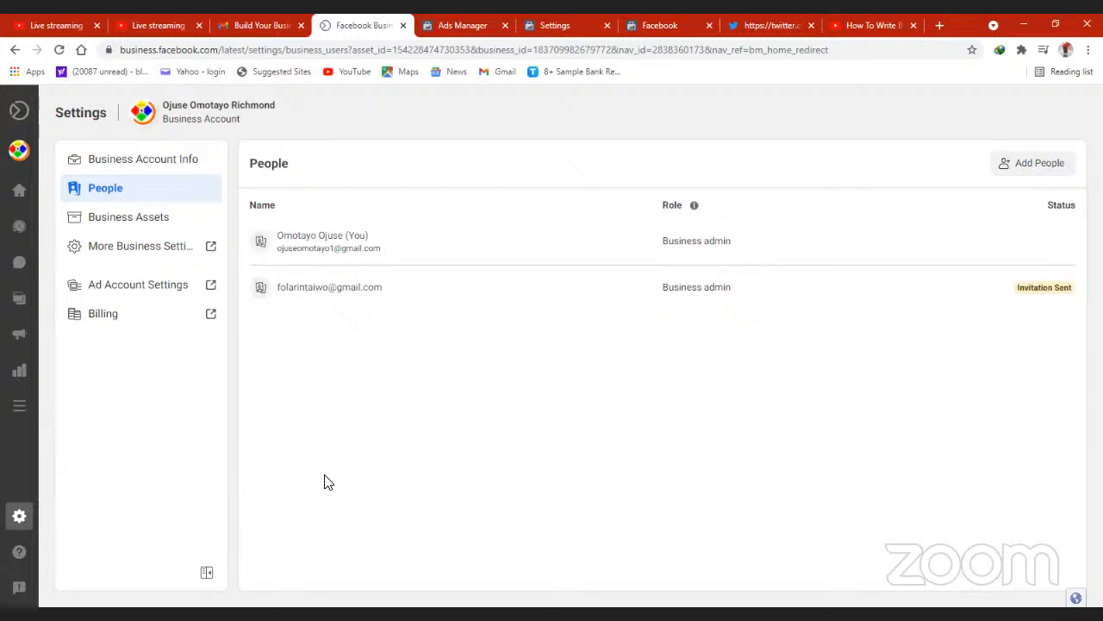
left_click(24, 338)
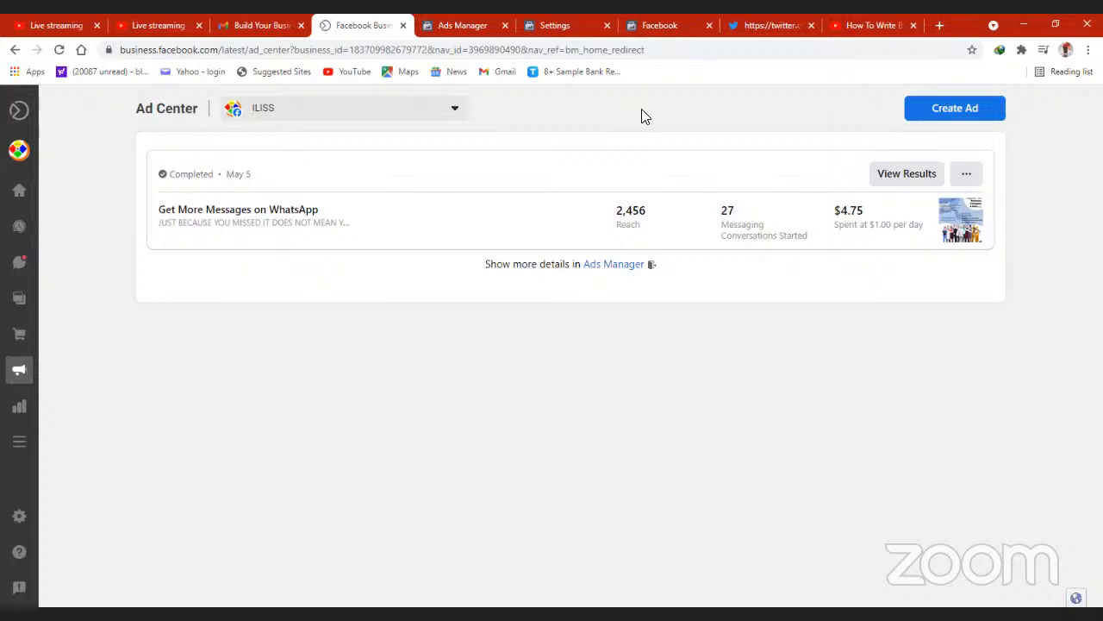
- Load facebook.com in the browser tab that holds the Twitter page and open the Facebook account menu
left_click(648, 31)
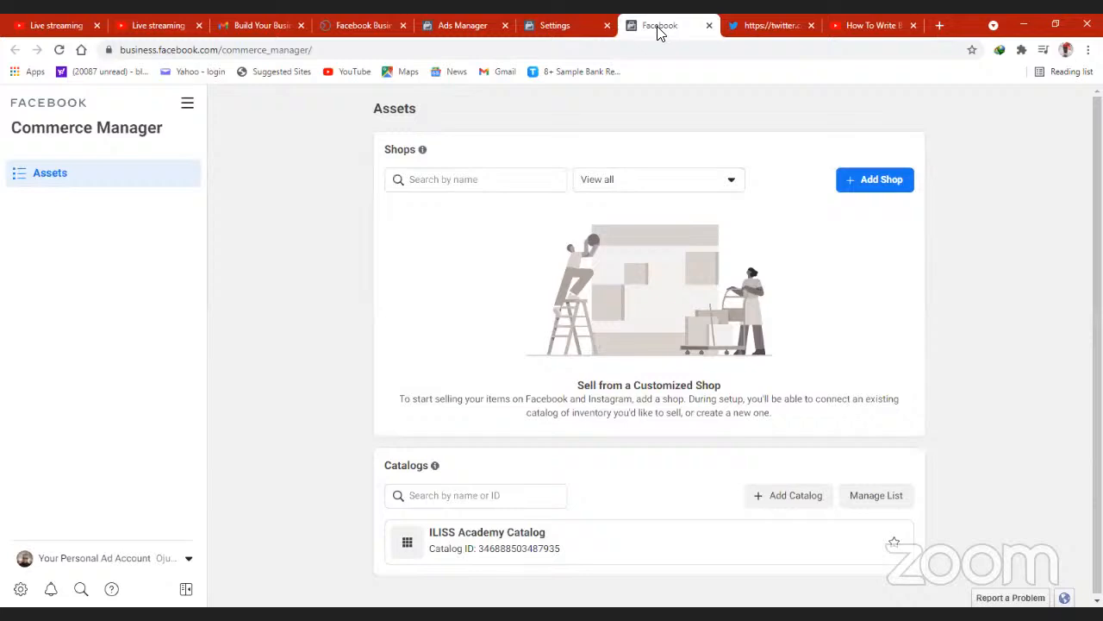
left_click(752, 27)
left_click(542, 49)
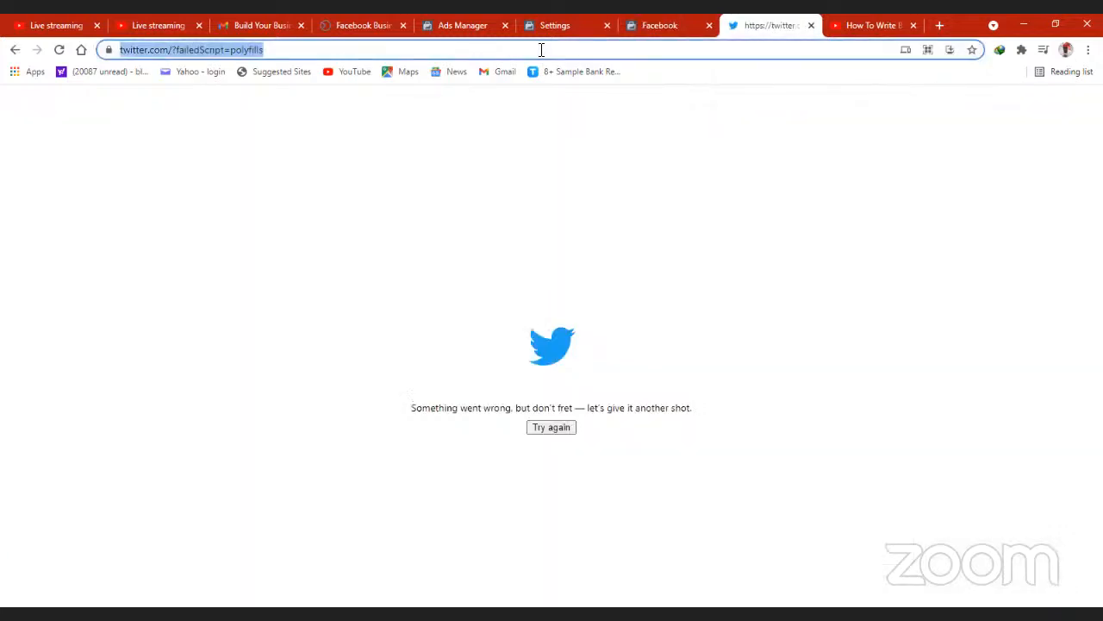
type("f")
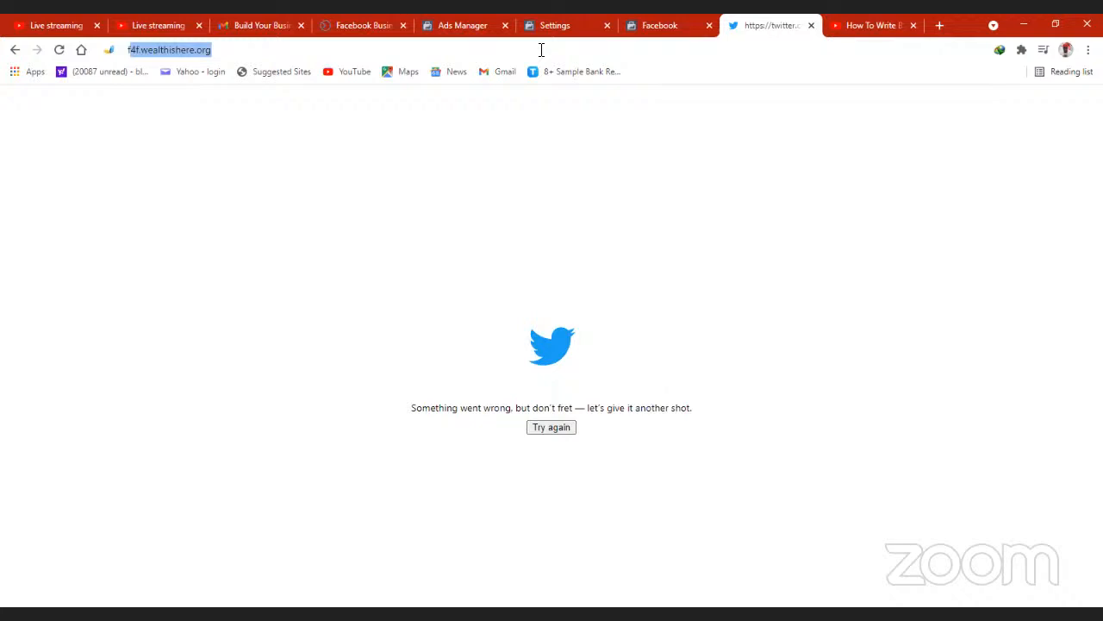
type("ace")
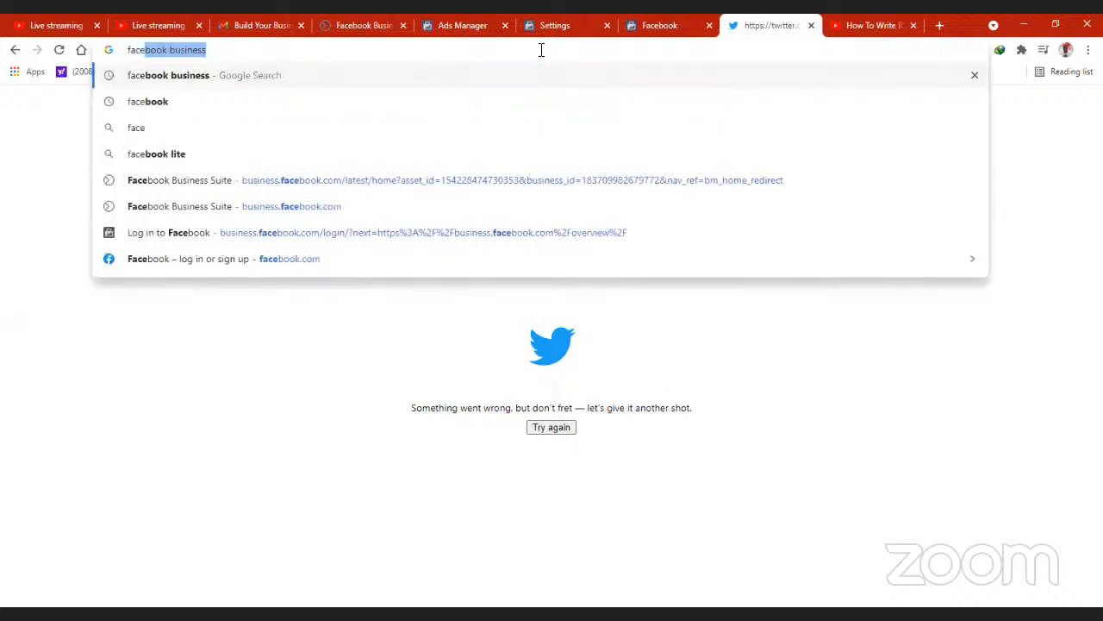
type("book.com")
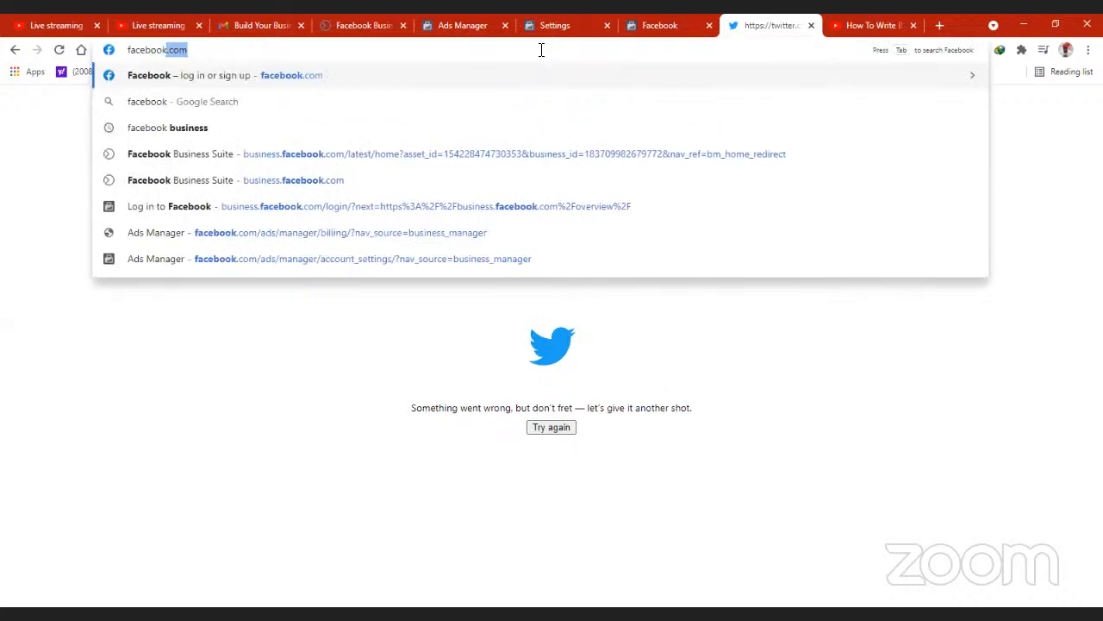
key("Return")
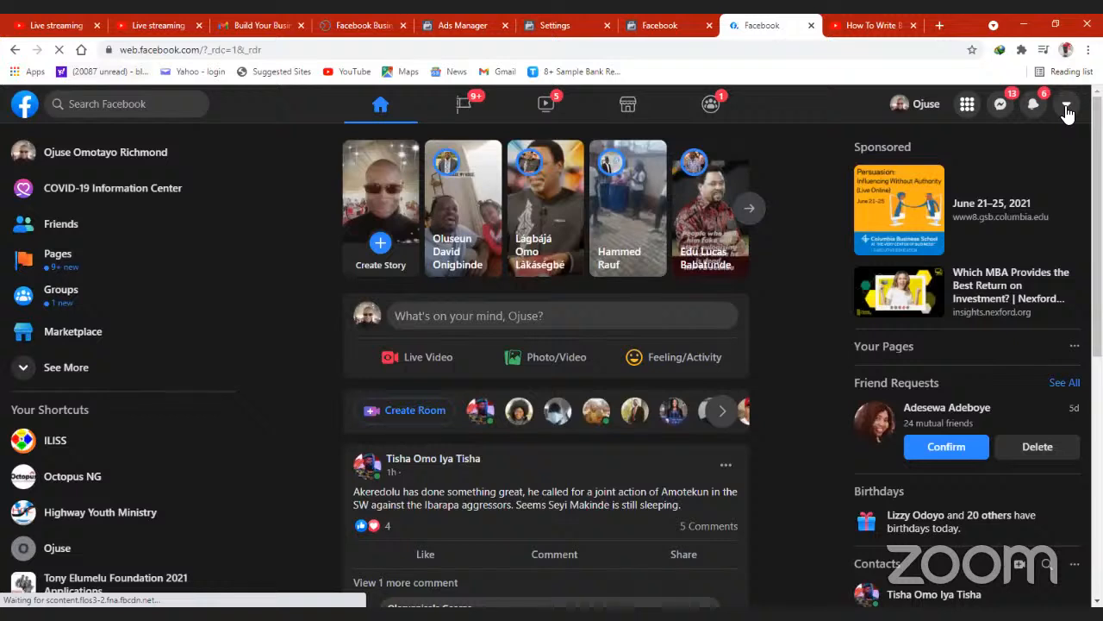
left_click(1067, 108)
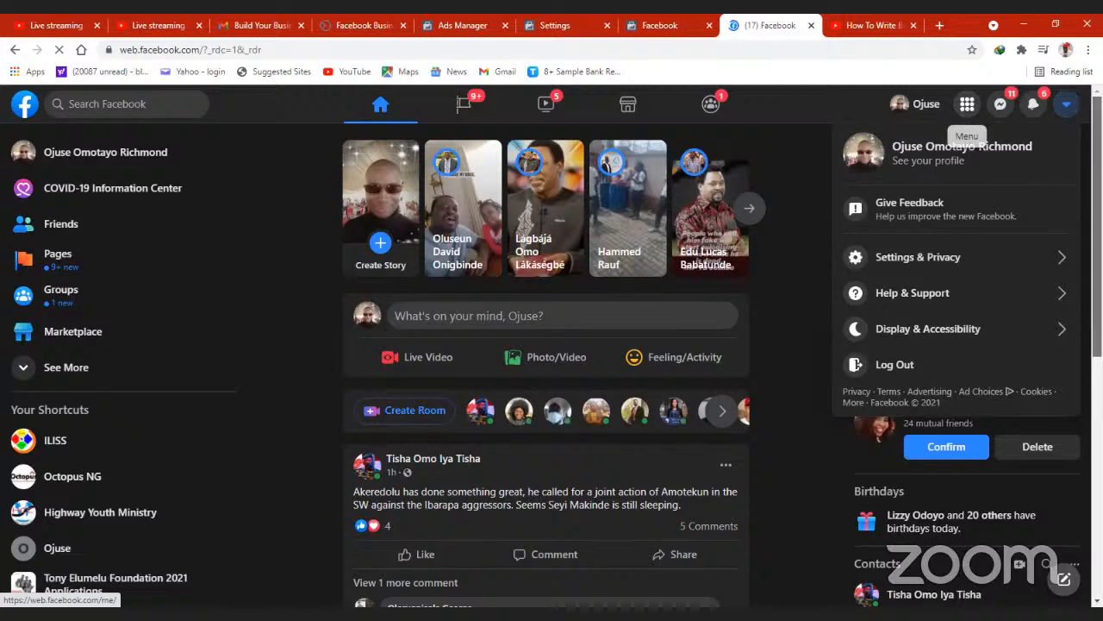
- Start creating a new Facebook page from the Facebook home page
scroll(967, 104, "down", 4)
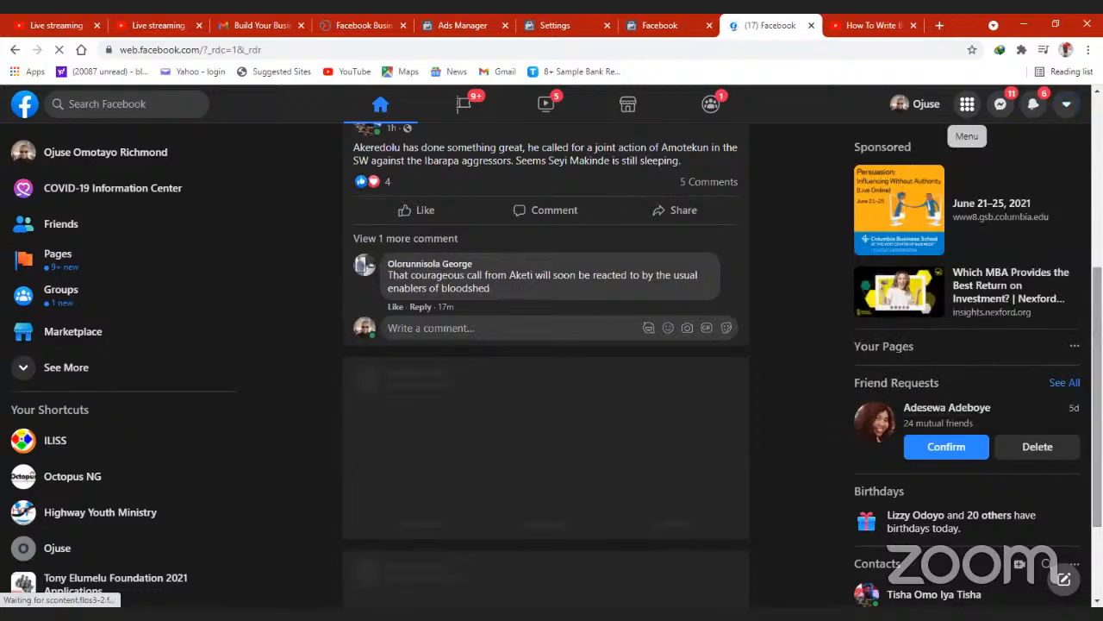
scroll(967, 104, "down", 2)
scroll(1067, 241, "up", 1)
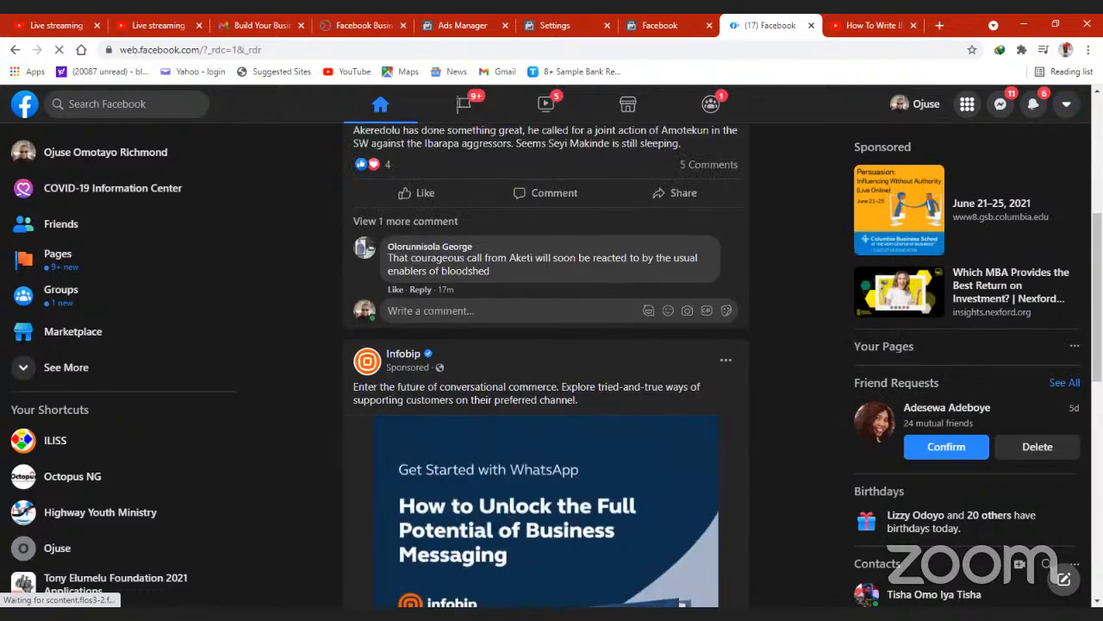
scroll(1067, 241, "up", 3)
scroll(967, 104, "up", 1)
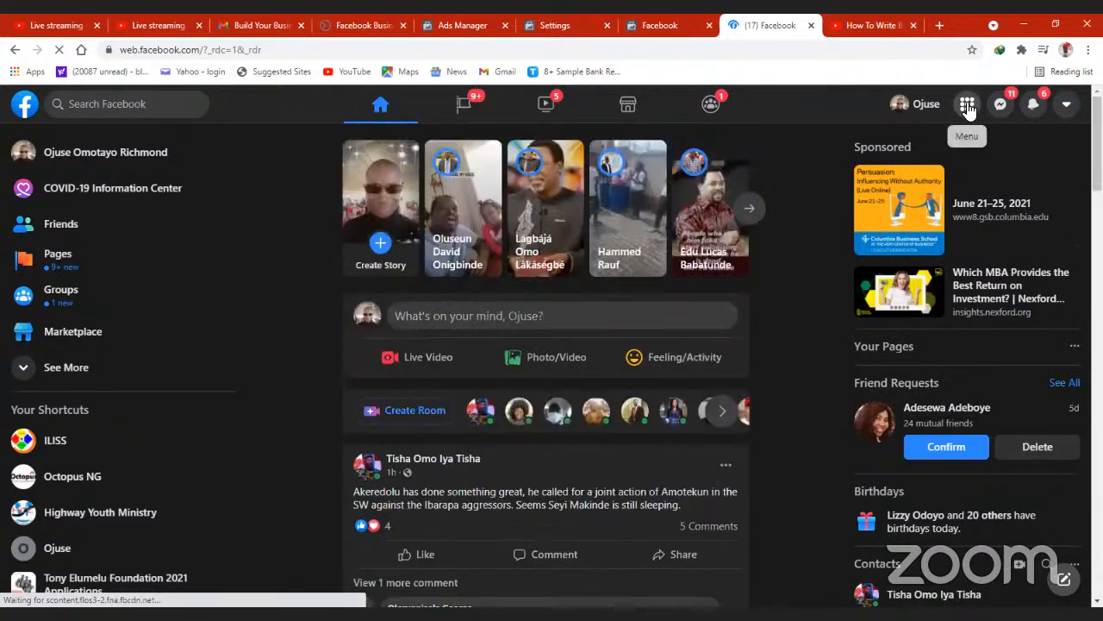
left_click(967, 105)
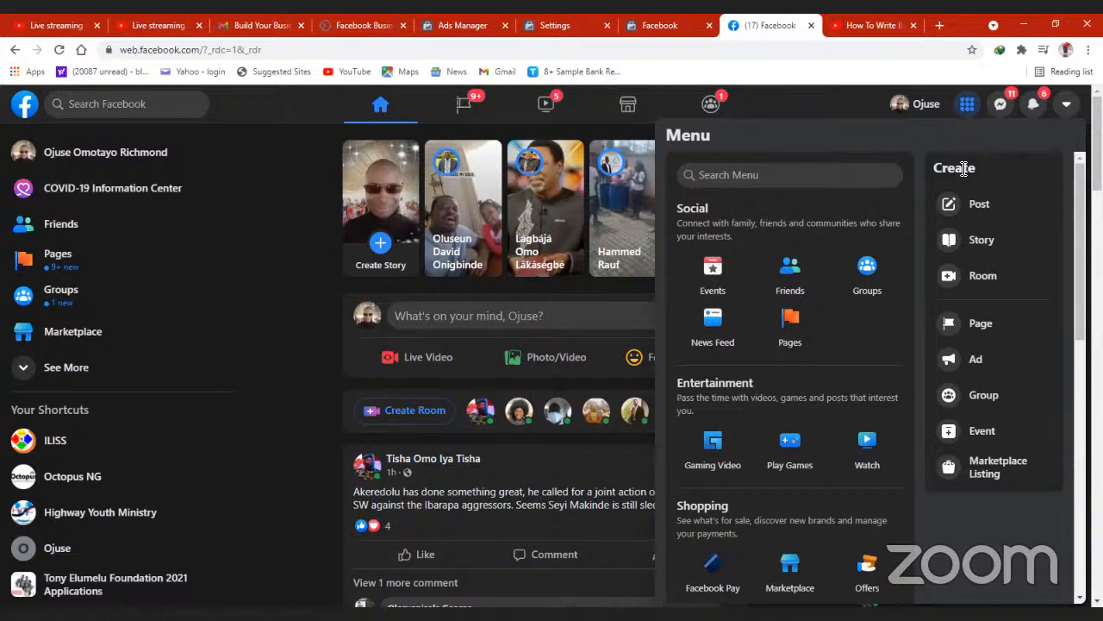
left_click(972, 325)
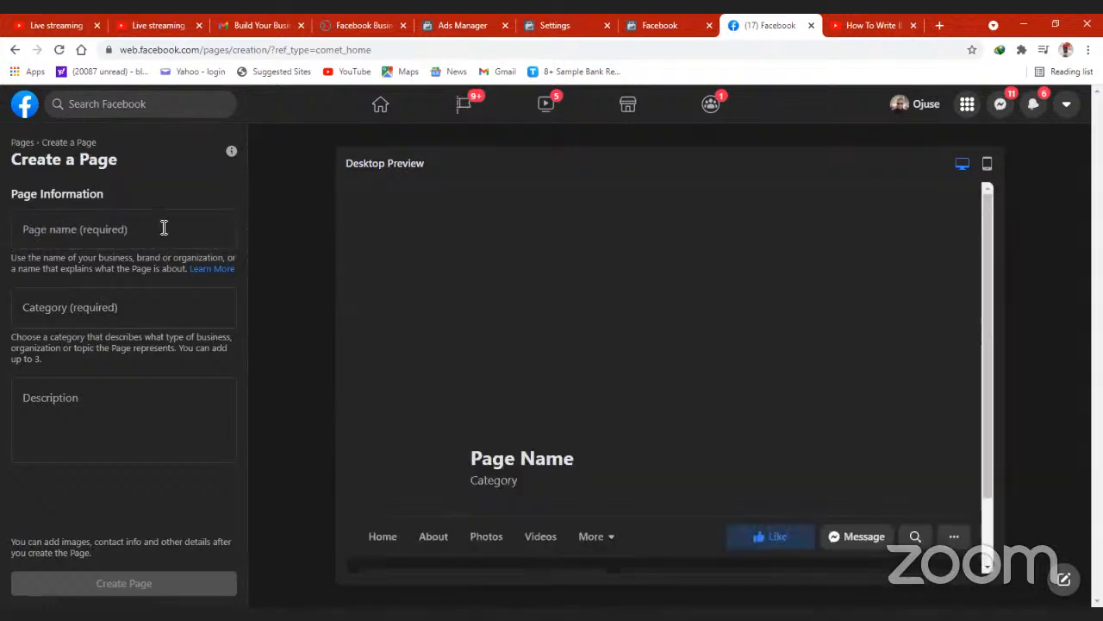
- Name the new page "Build Your Business Series"
left_click(154, 229)
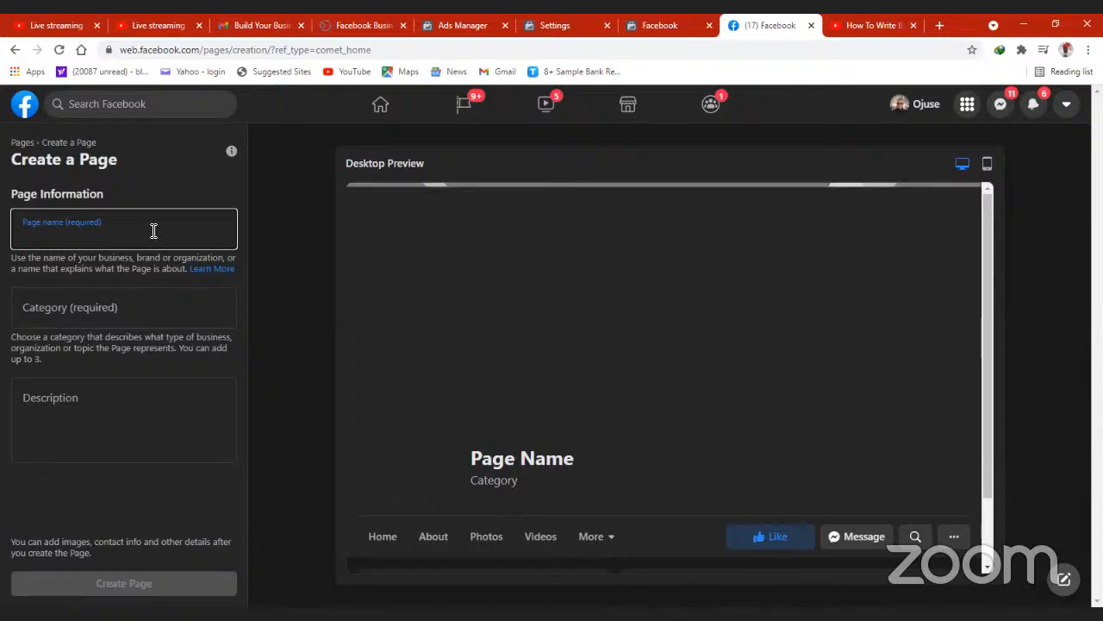
type("Bu")
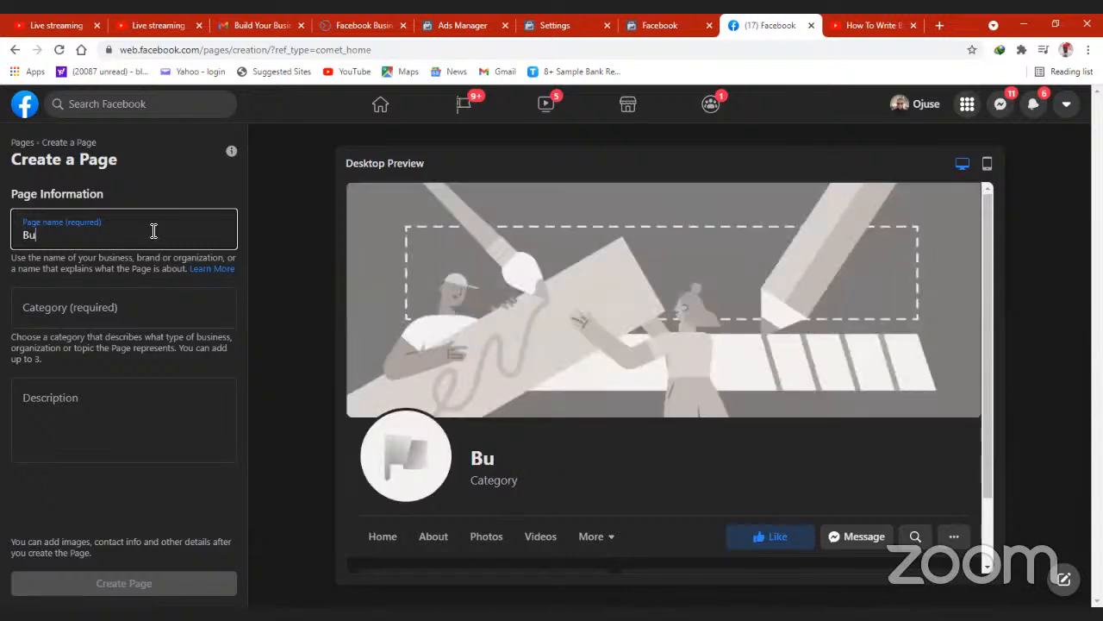
type("ild")
key("BackSpace")
key("BackSpace")
key("BackSpace")
key("BackSpace")
key("BackSpace")
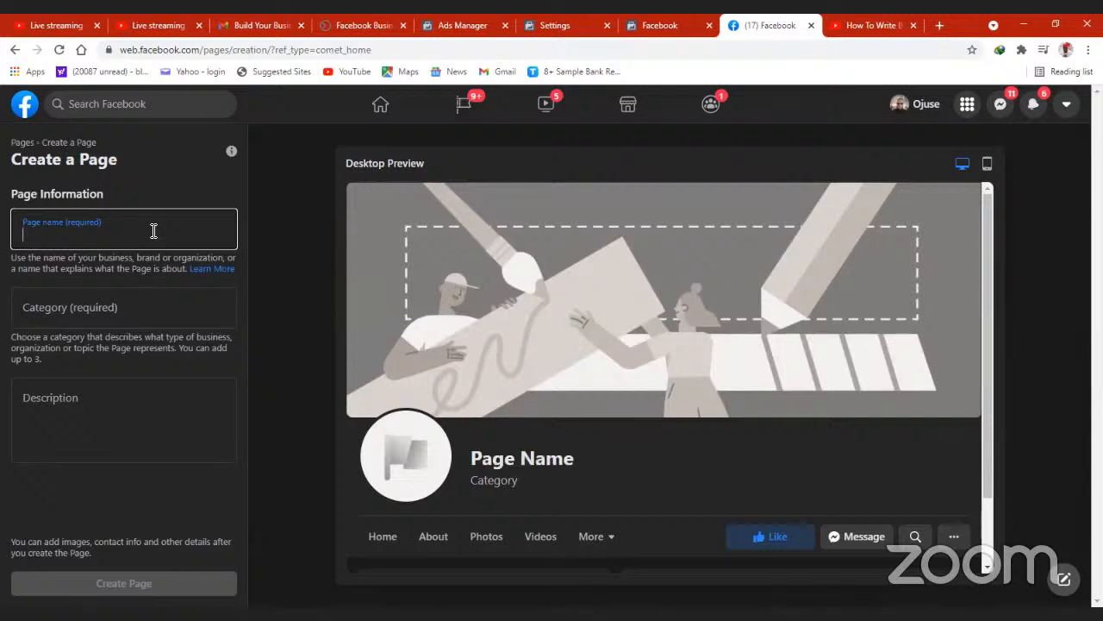
type("Build Your Business Ser")
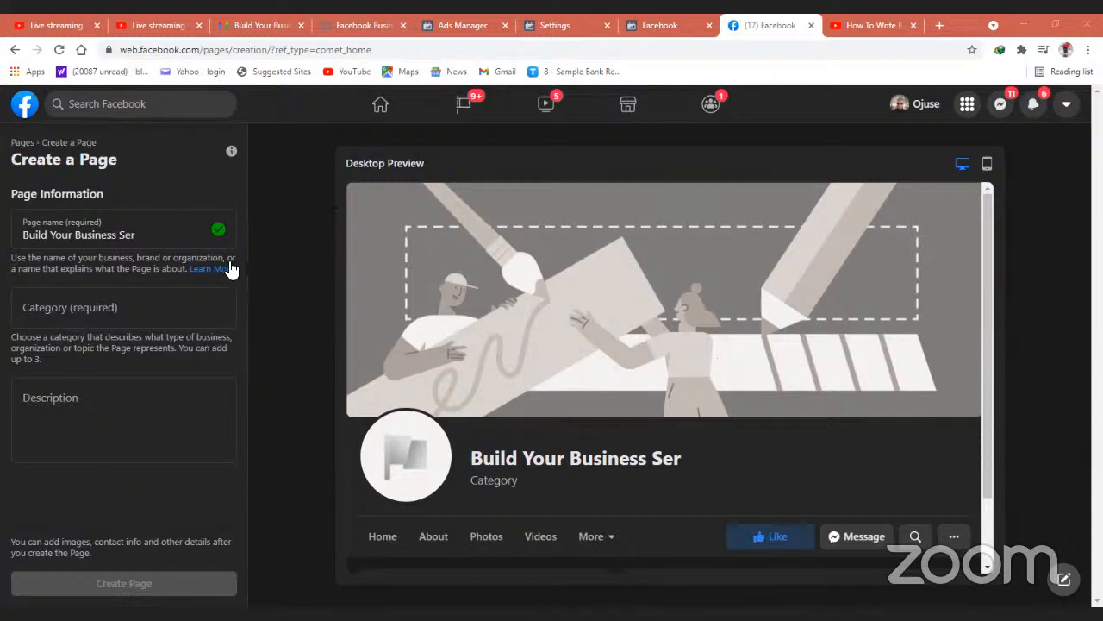
left_click(165, 234)
type("ie")
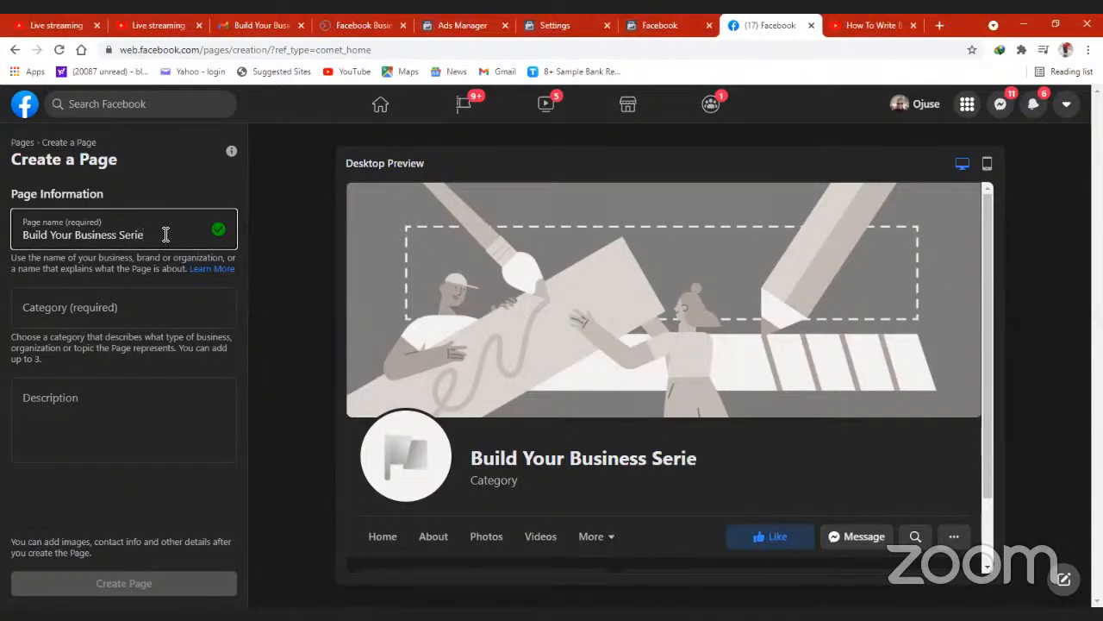
type("s")
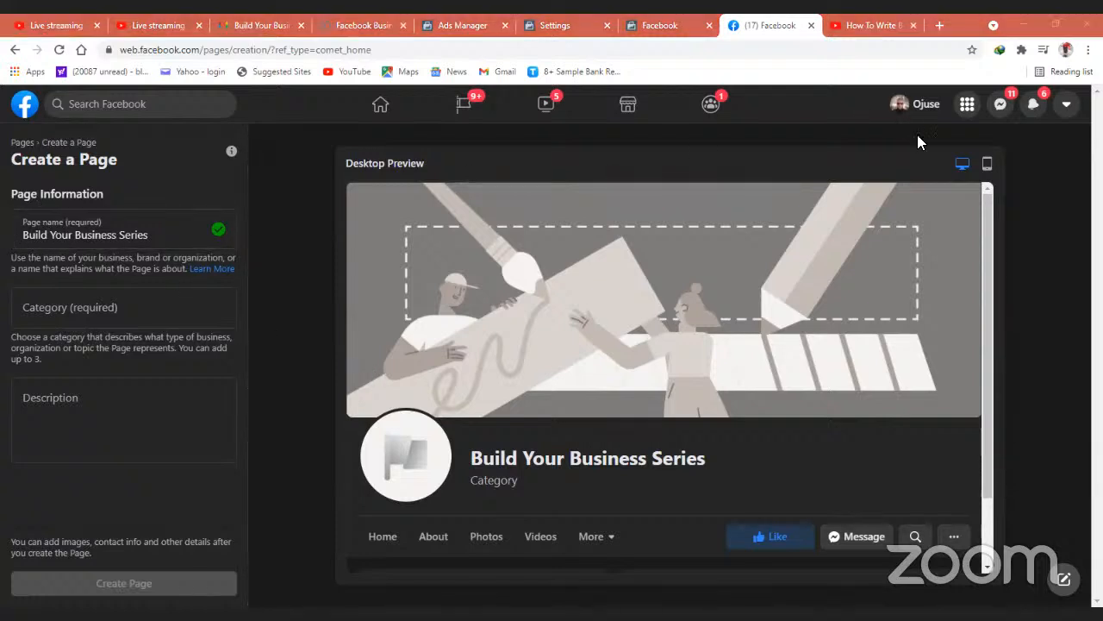
left_click(972, 110)
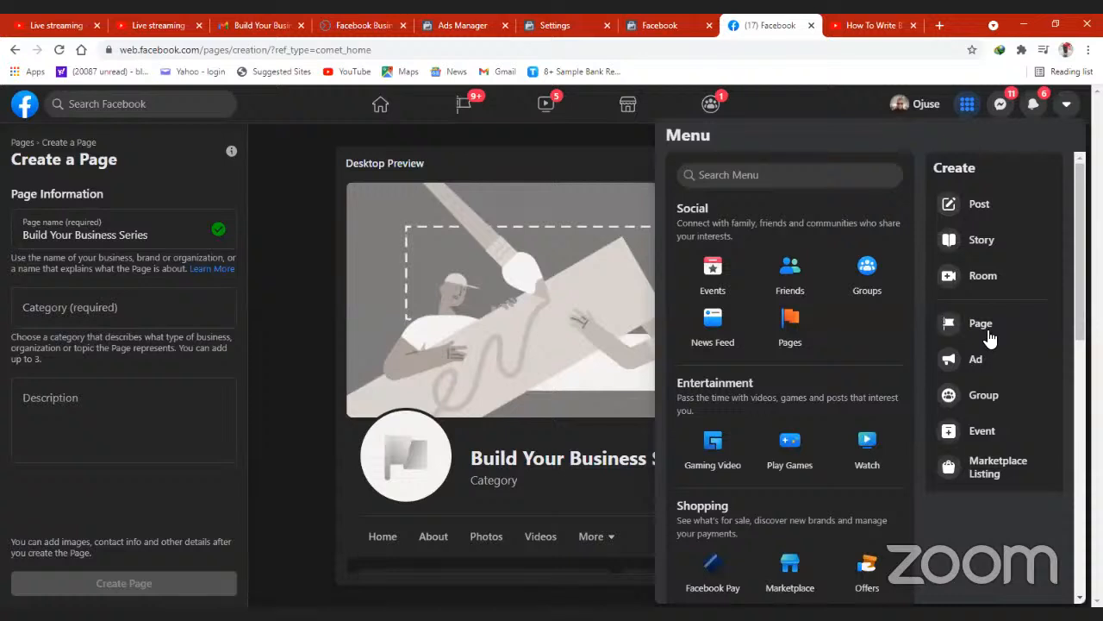
left_click(969, 104)
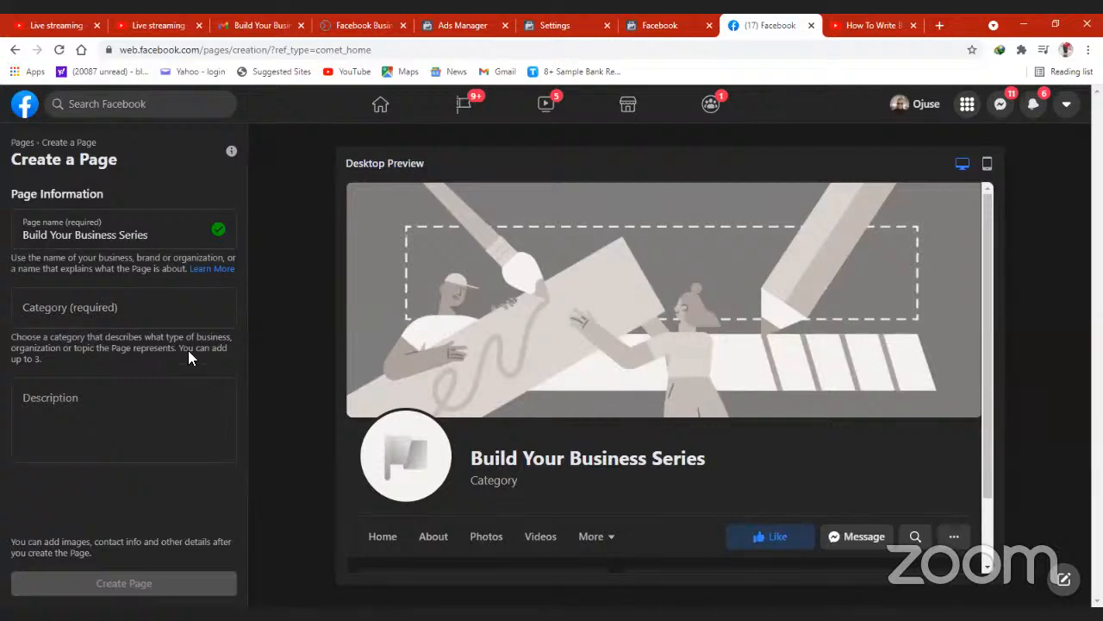
- Search the page categories for "Training"
left_click(155, 304)
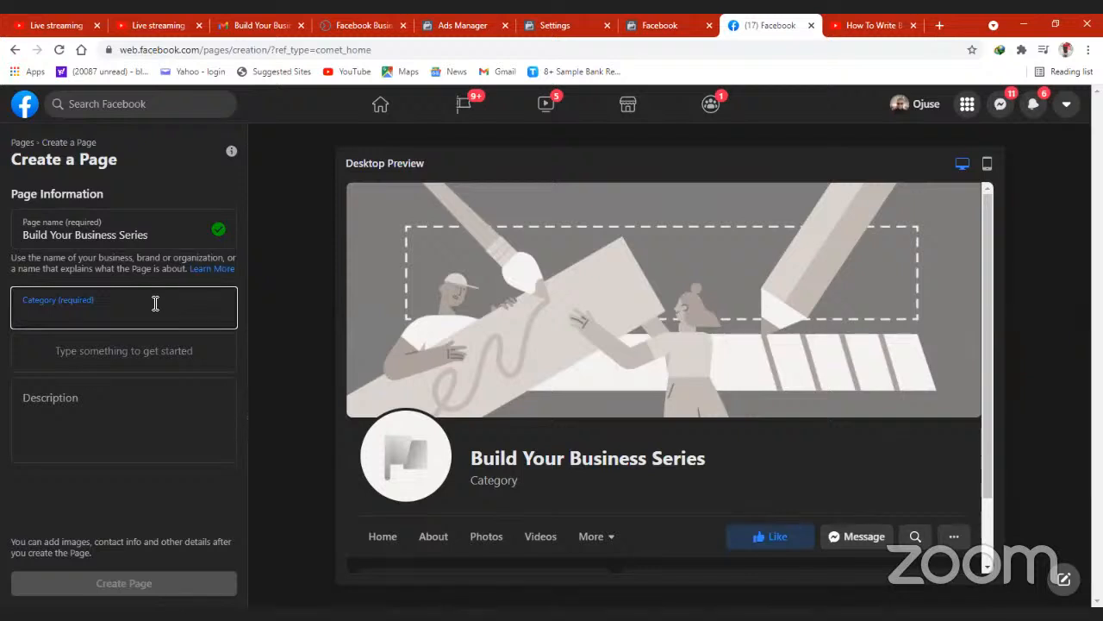
type("d")
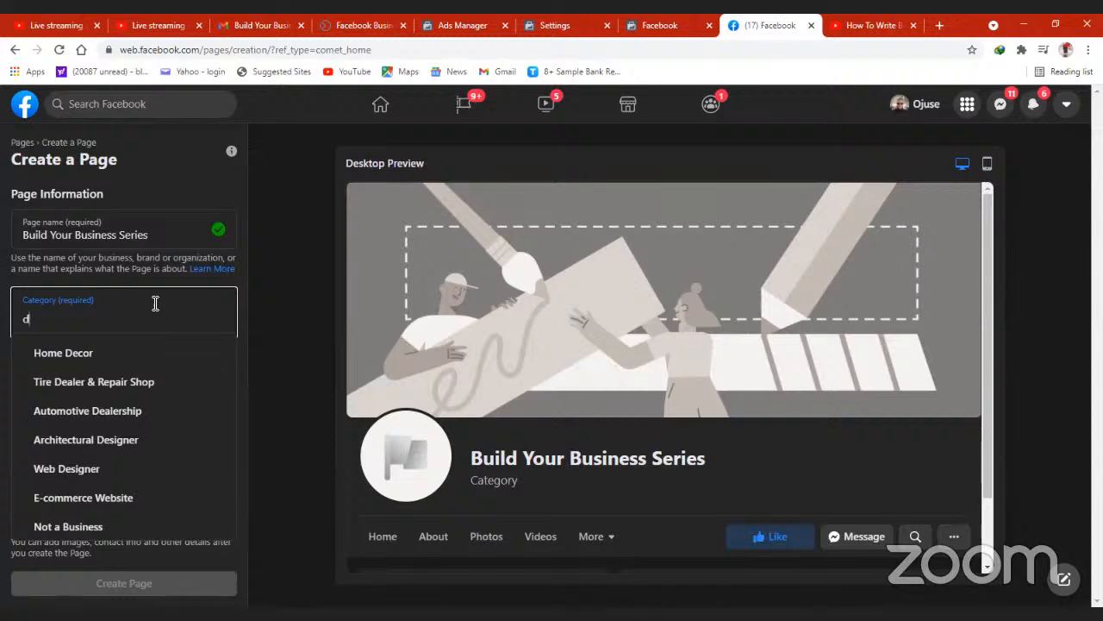
key("BackSpace")
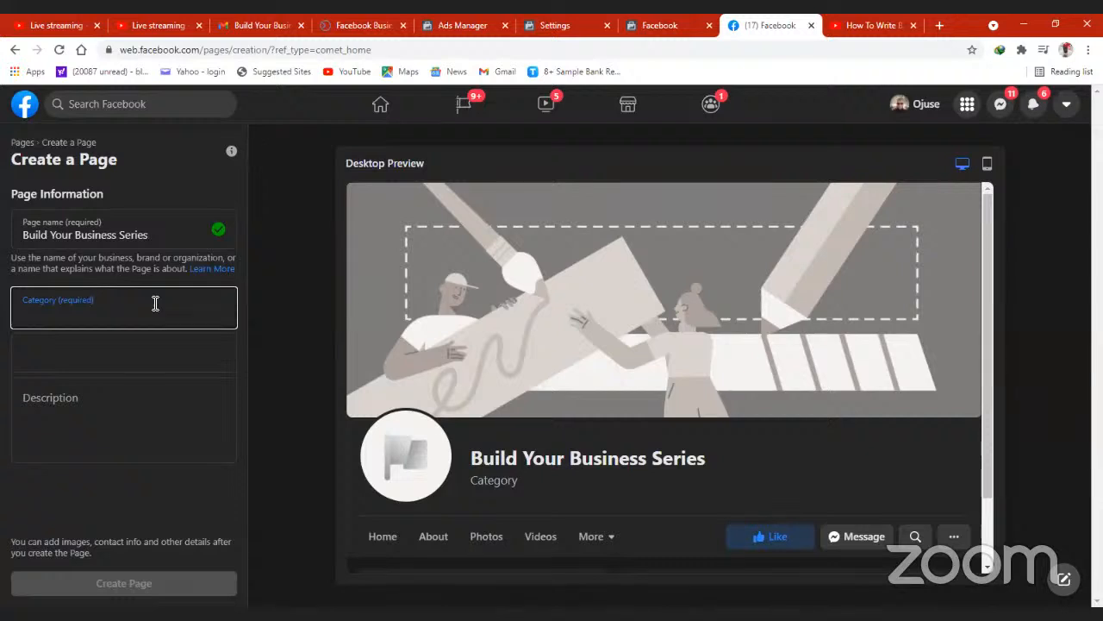
type("Training")
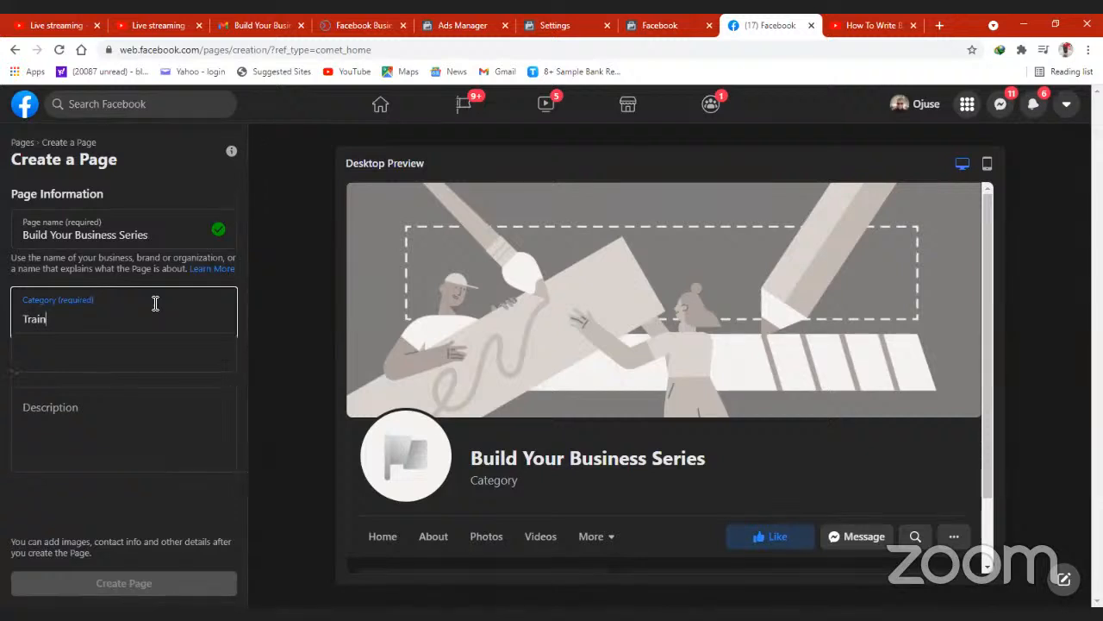
key("BackSpace")
key("BackSpace")
key("BackSpace")
key("BackSpace")
key("BackSpace")
type("ining")
left_click(47, 419)
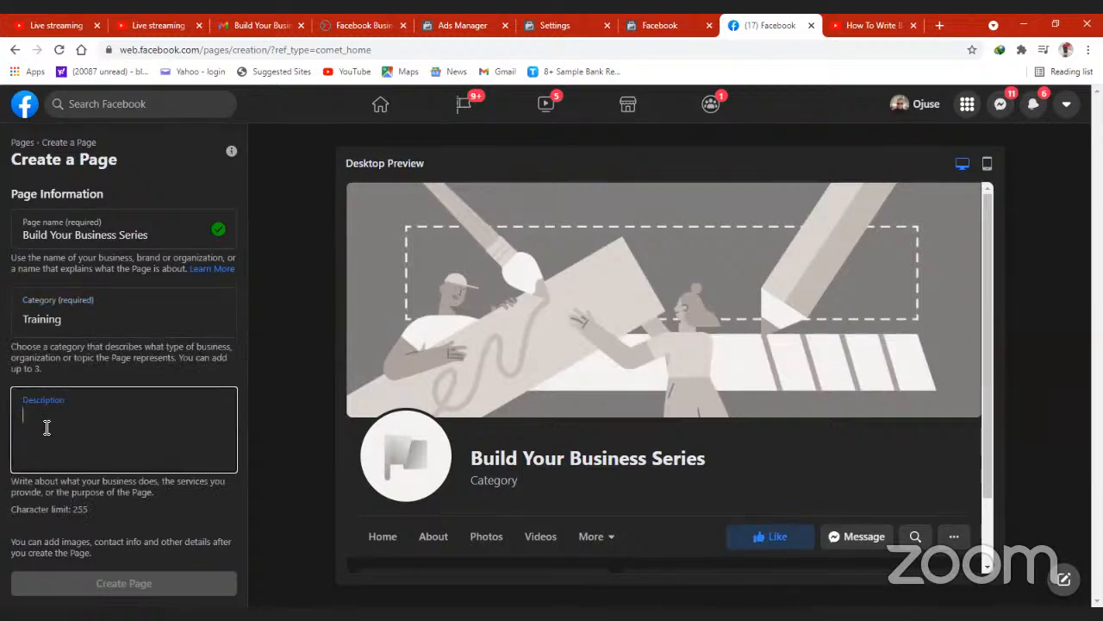
type("We")
key("BackSpace")
key("BackSpace")
left_click_drag(987, 319, 986, 426)
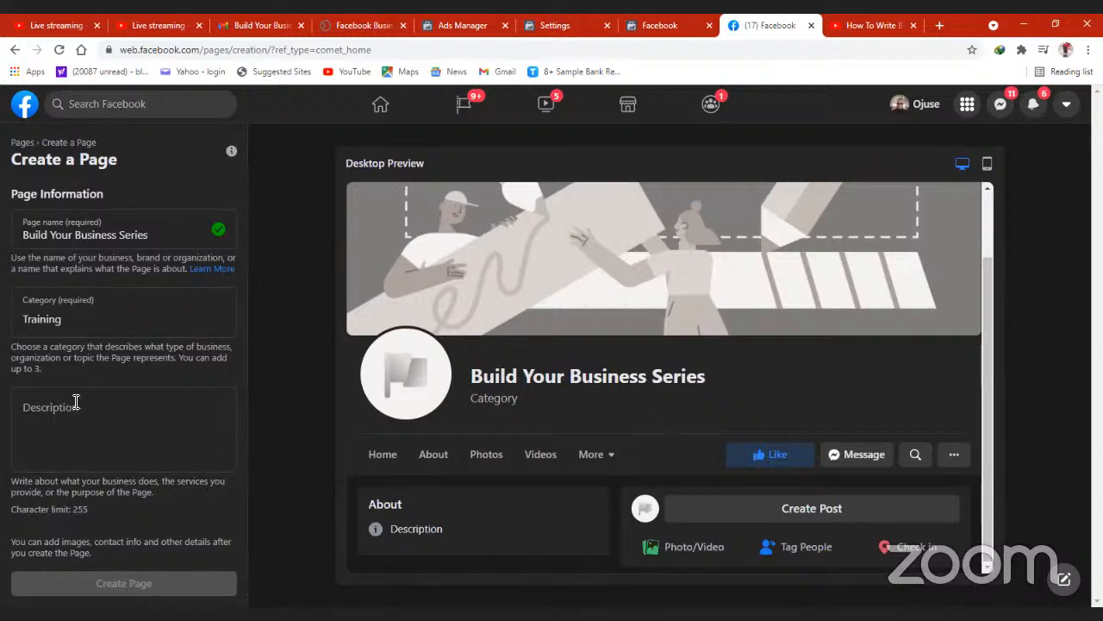
- Replace the category search text with "busi" and choose Business Consultant as the page's category
double_click(100, 324)
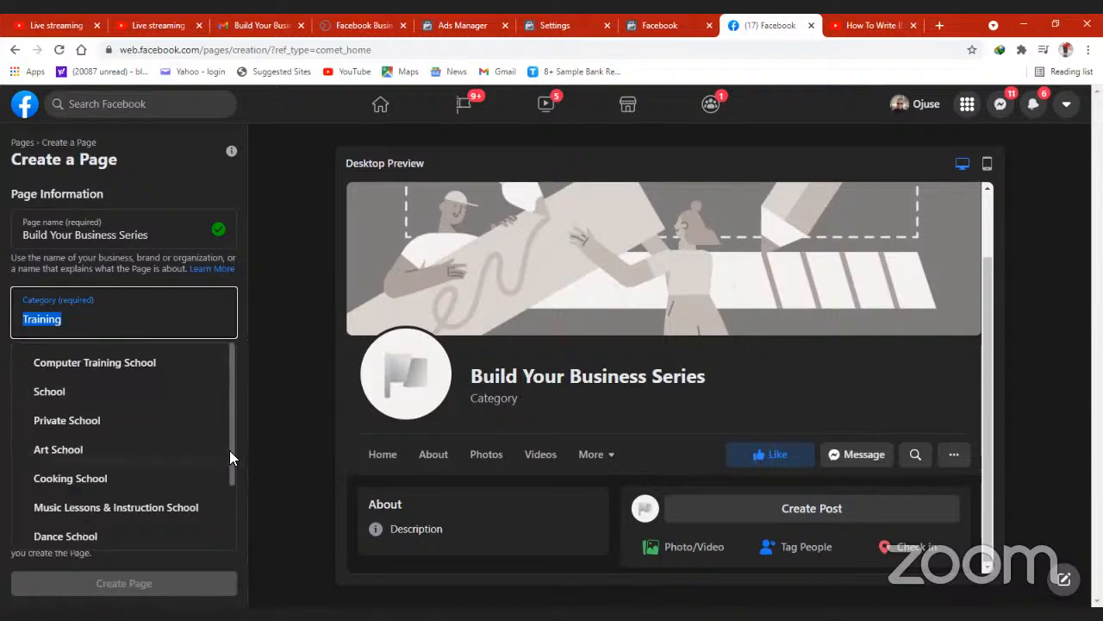
scroll(225, 510, "down", 2)
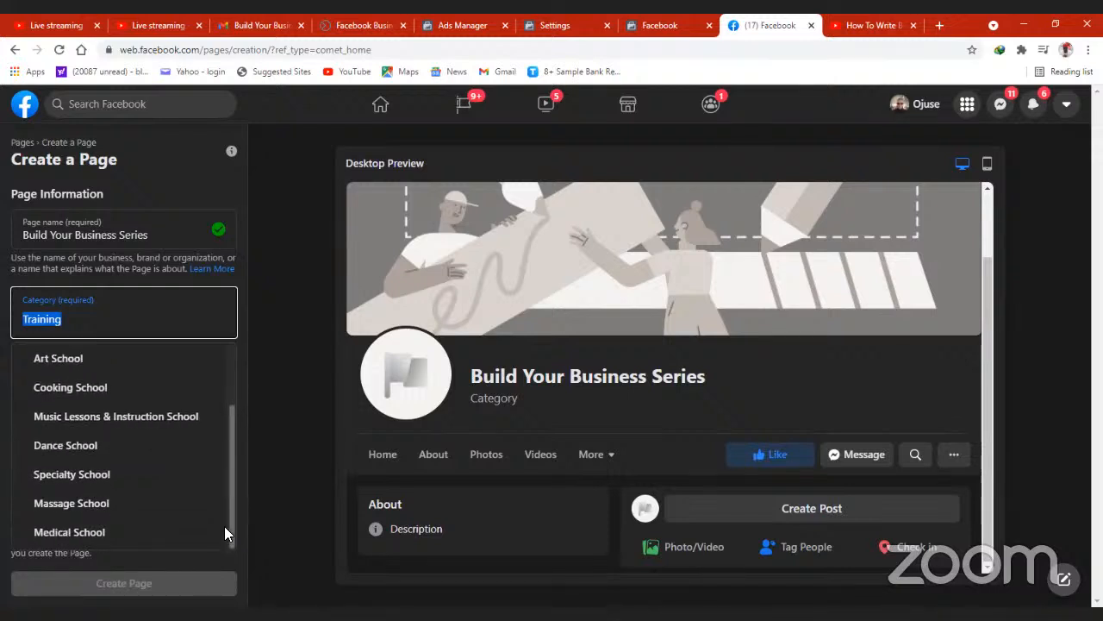
scroll(229, 448, "up", 2)
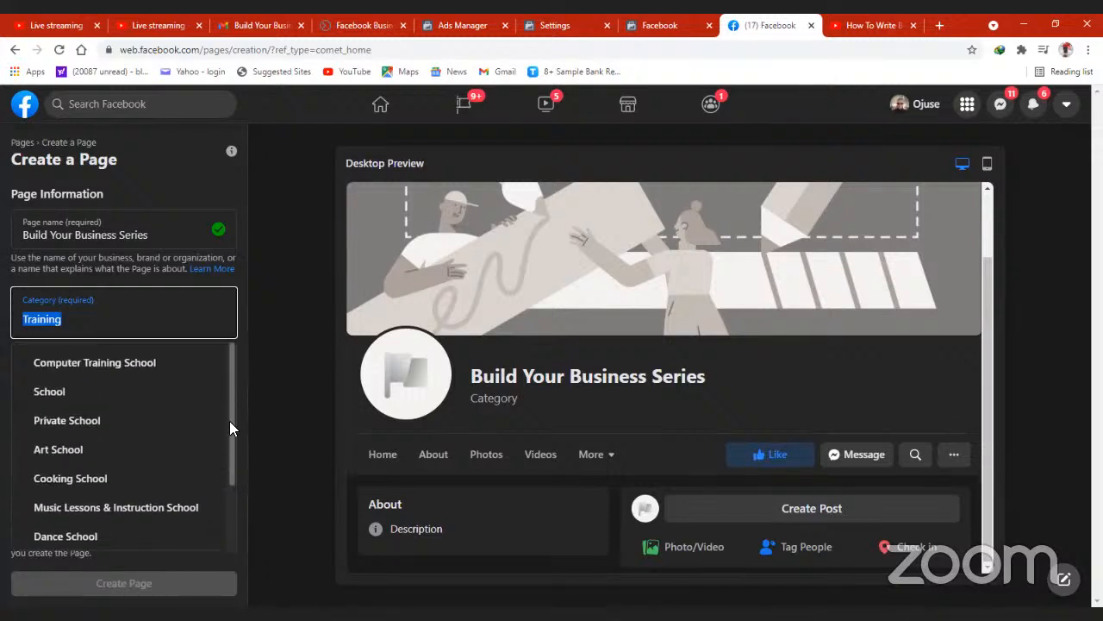
type("b")
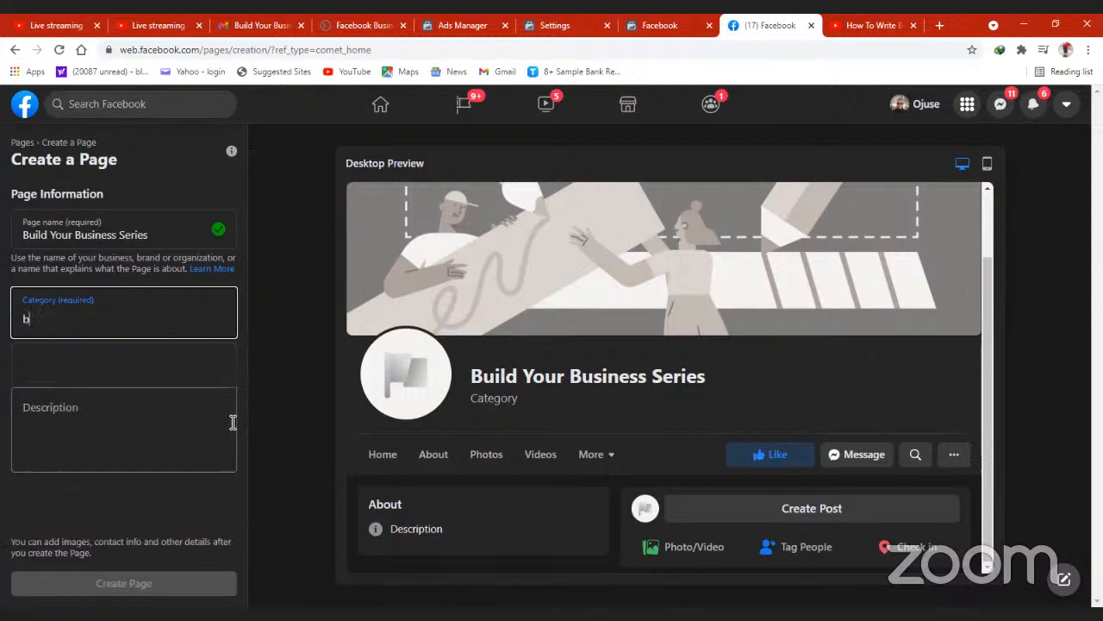
type("usin")
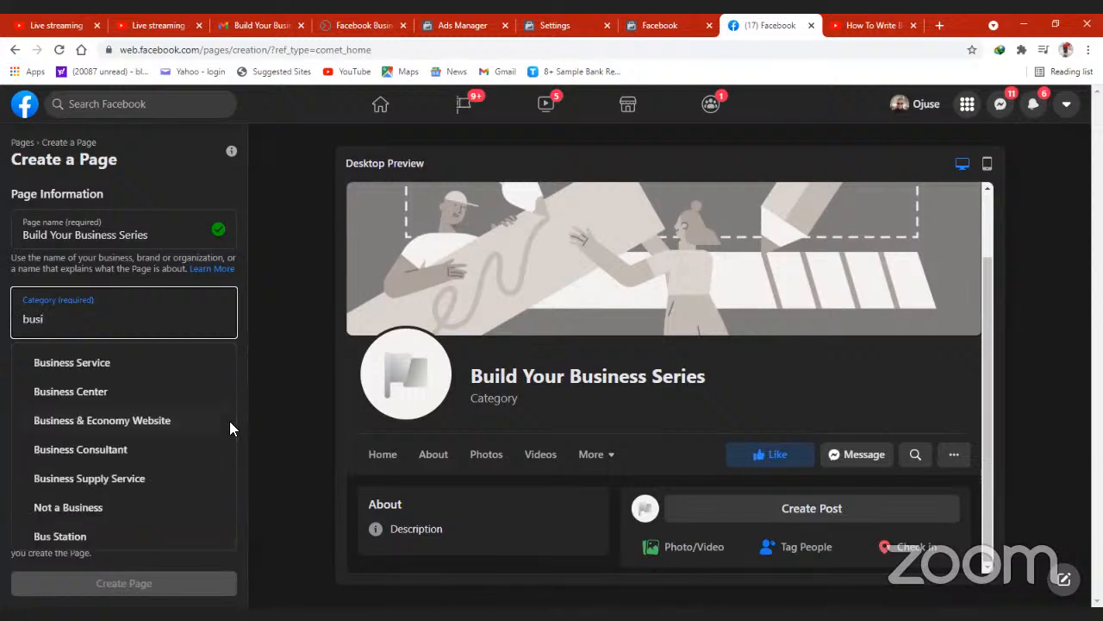
left_click(116, 460)
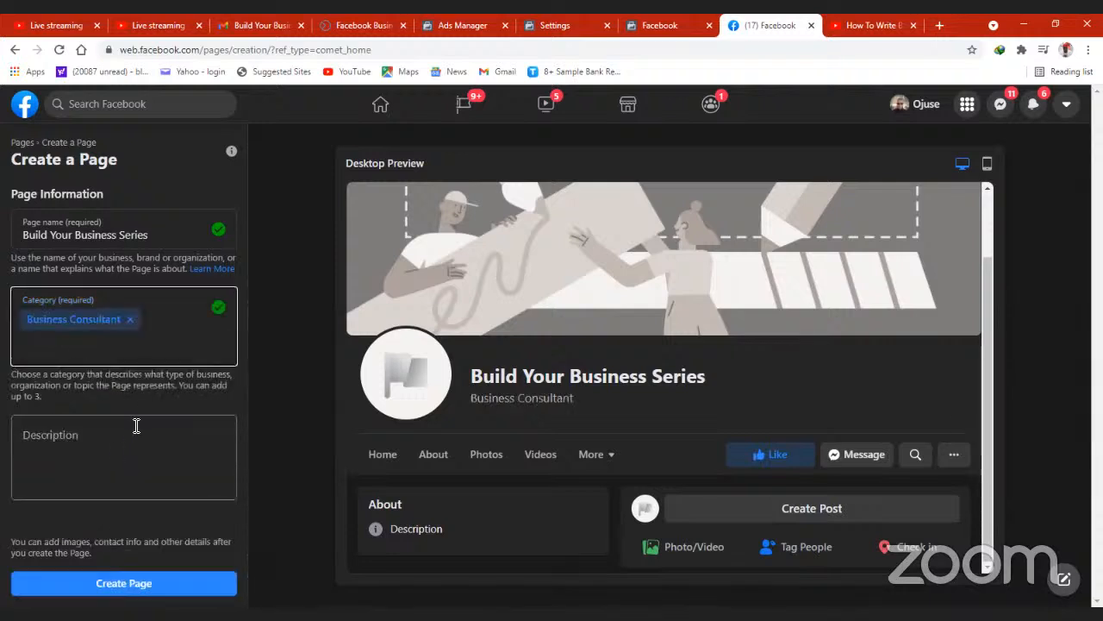
- Look over the new page's desktop and mobile previews, ending on the desktop preview
left_click(136, 423)
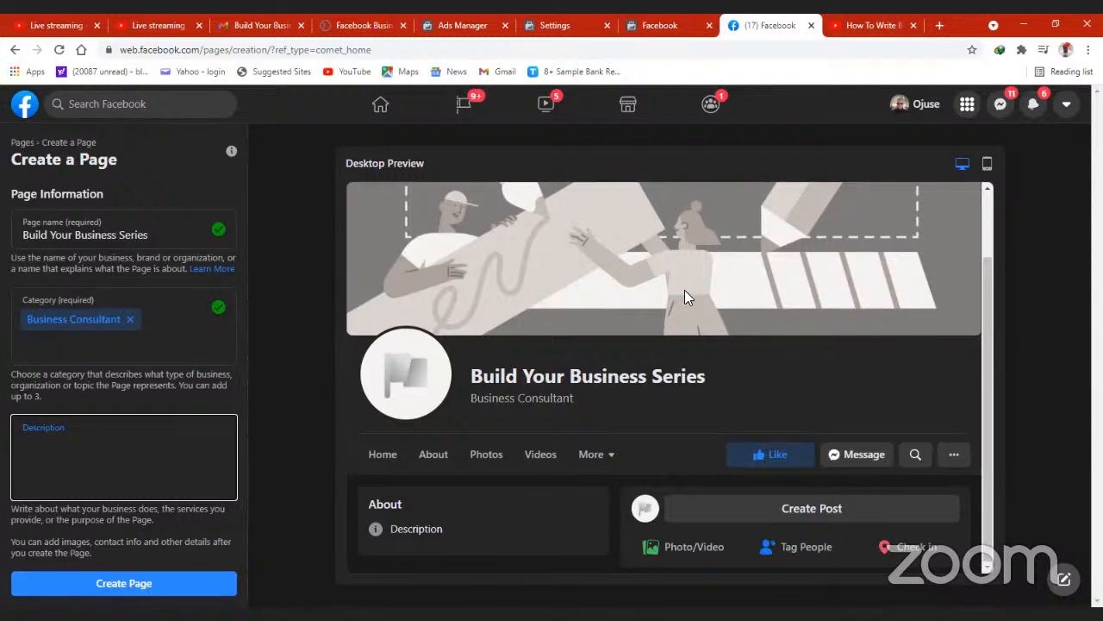
left_click_drag(988, 314, 987, 240)
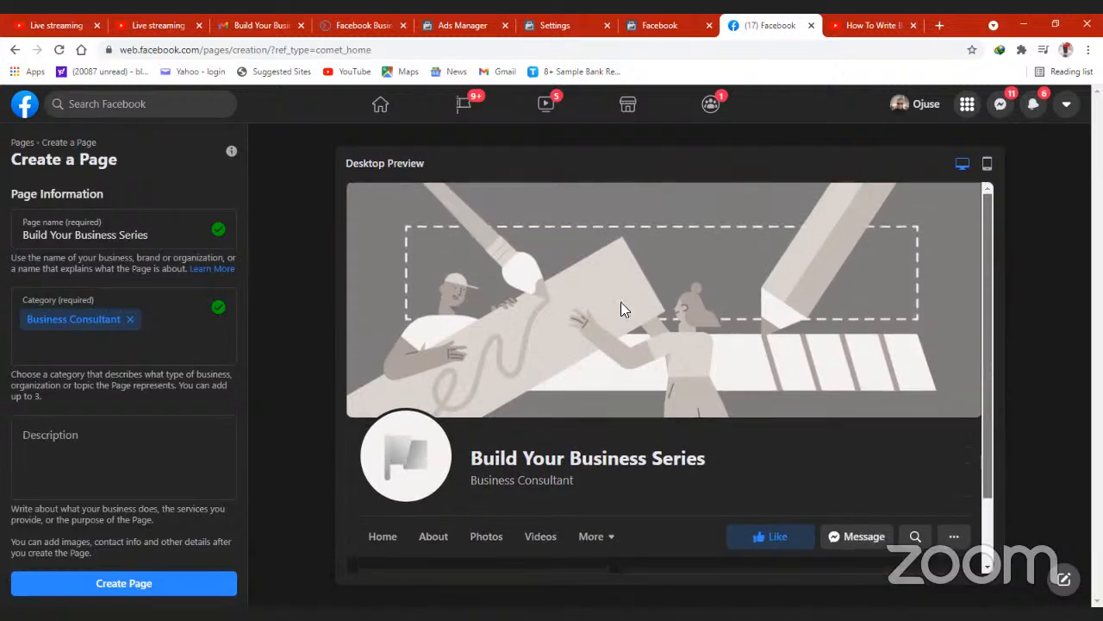
left_click(987, 163)
left_click_drag(846, 241, 846, 505)
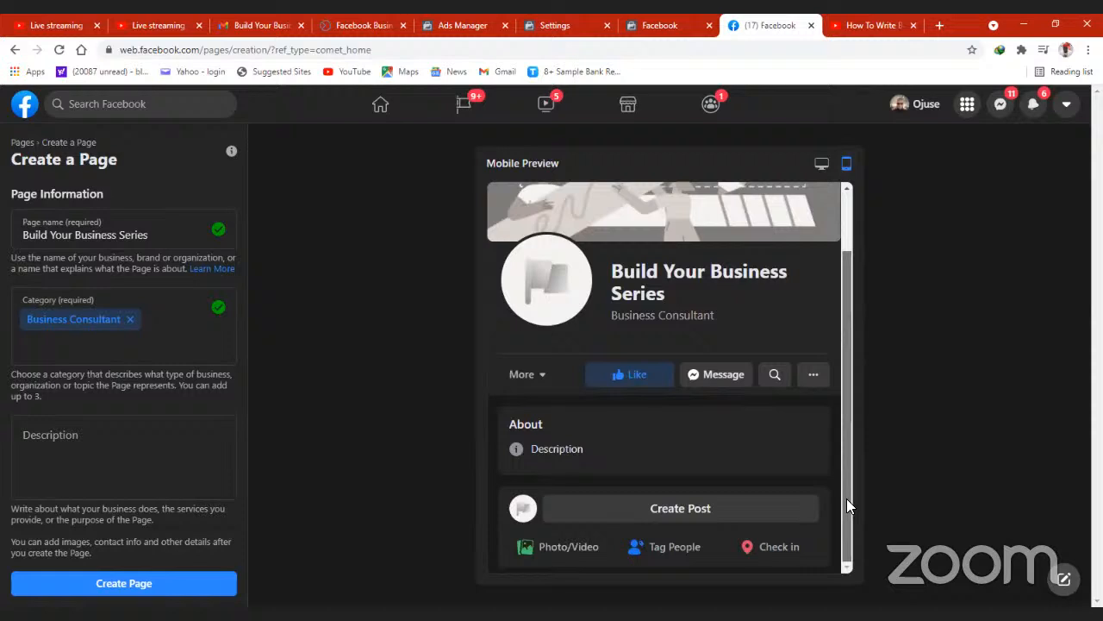
left_click(822, 164)
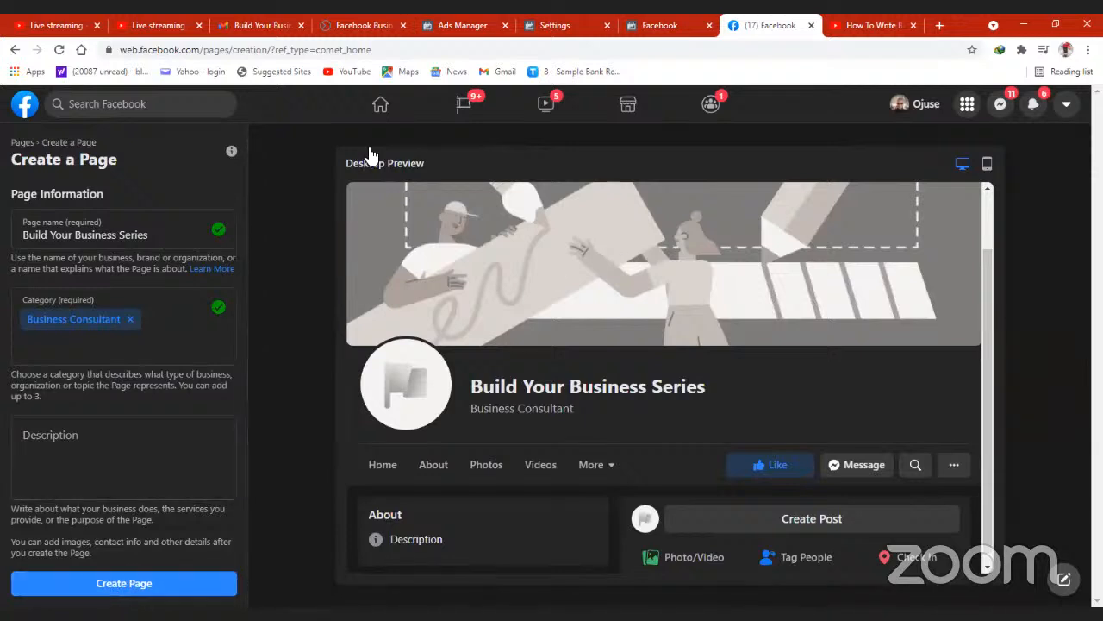
- Return to the Business Suite Ad Center, view the Create Ad goal options and close them
left_click(351, 31)
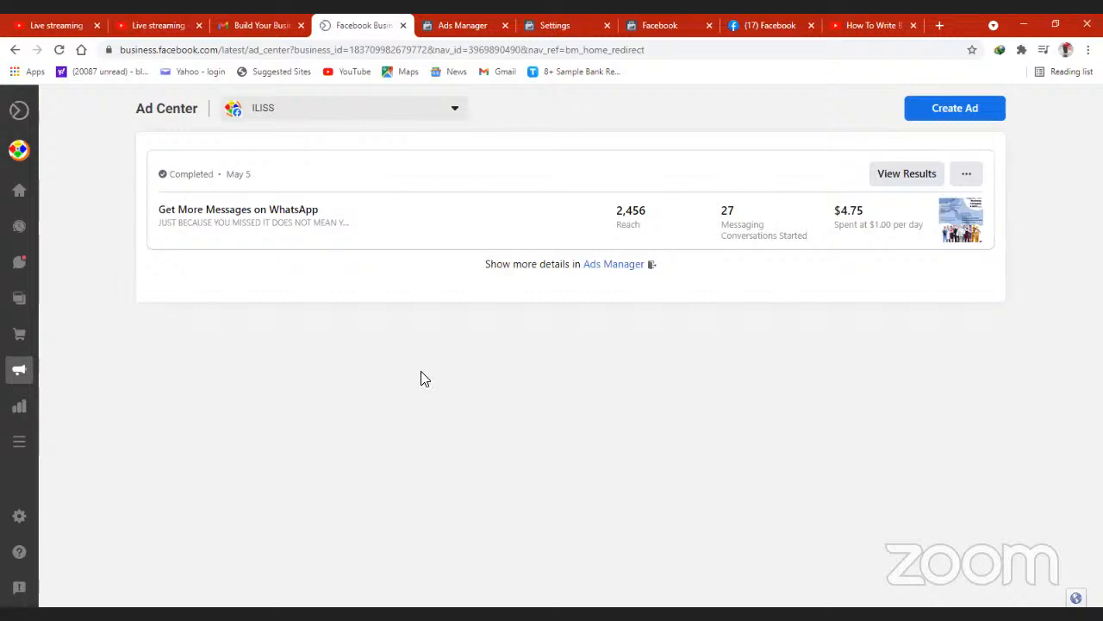
left_click(954, 109)
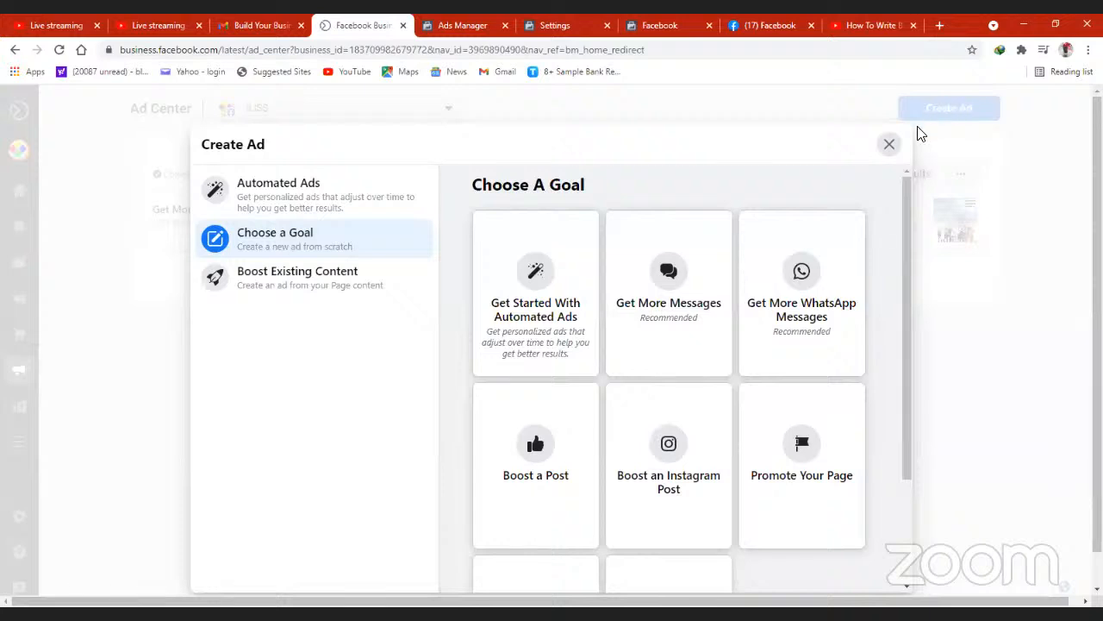
left_click(889, 146)
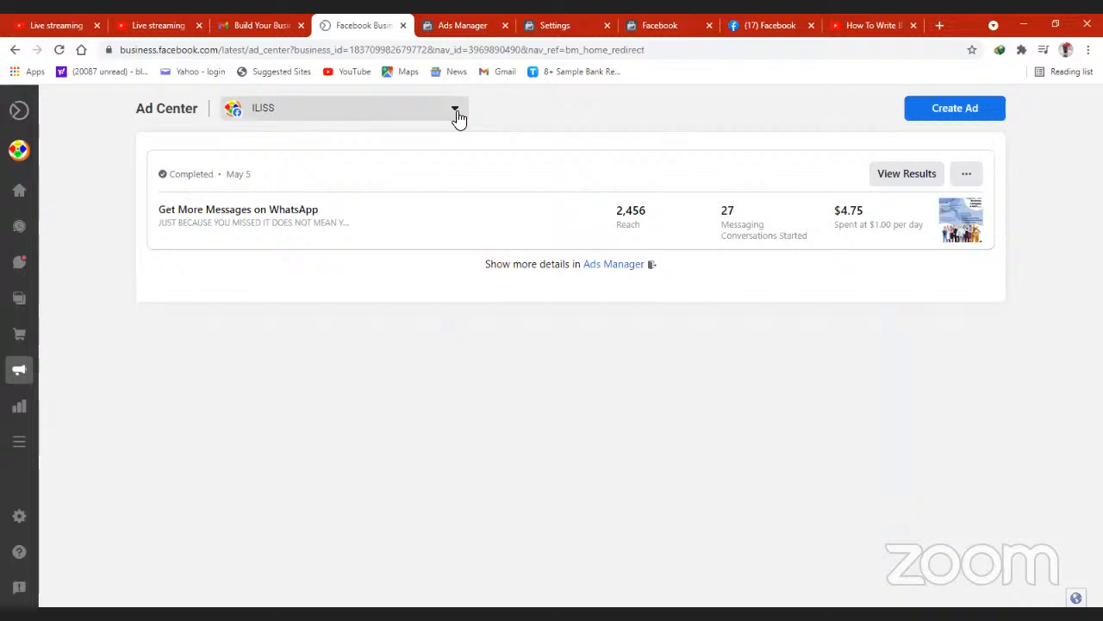
- View the Ad Center's ads for Octopus NG and the personal-brand account, ending on the ILISS page
left_click(455, 110)
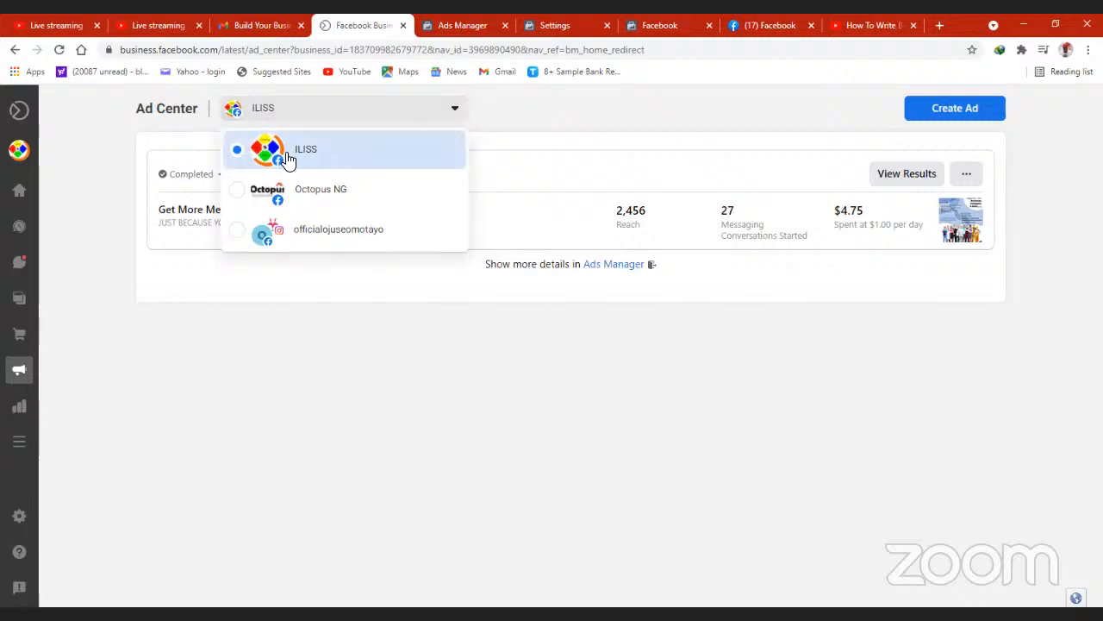
left_click(294, 193)
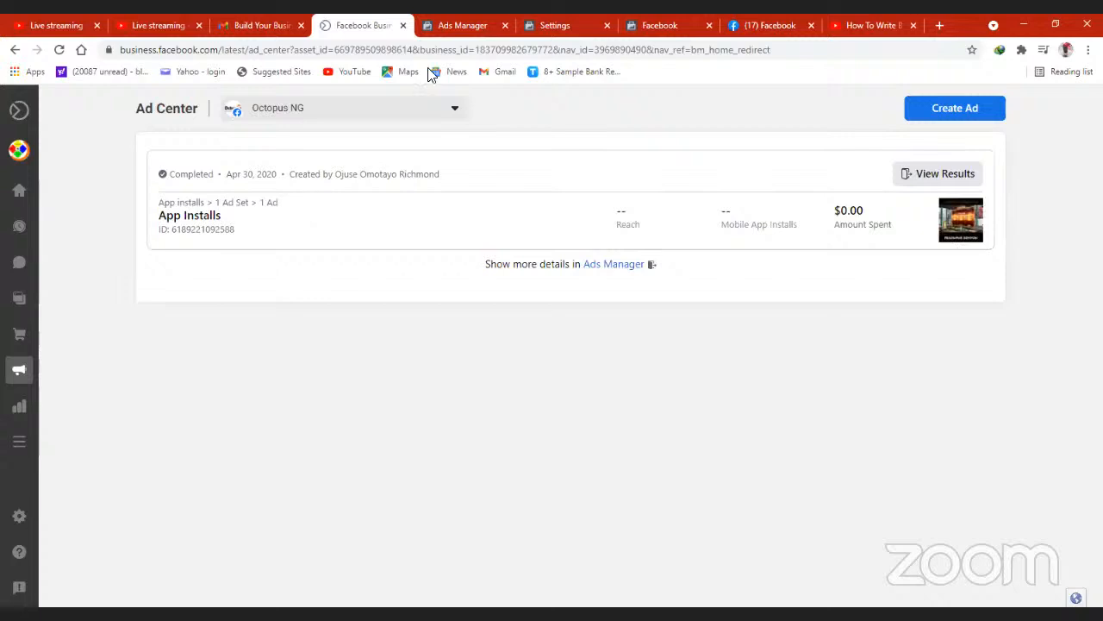
left_click(450, 115)
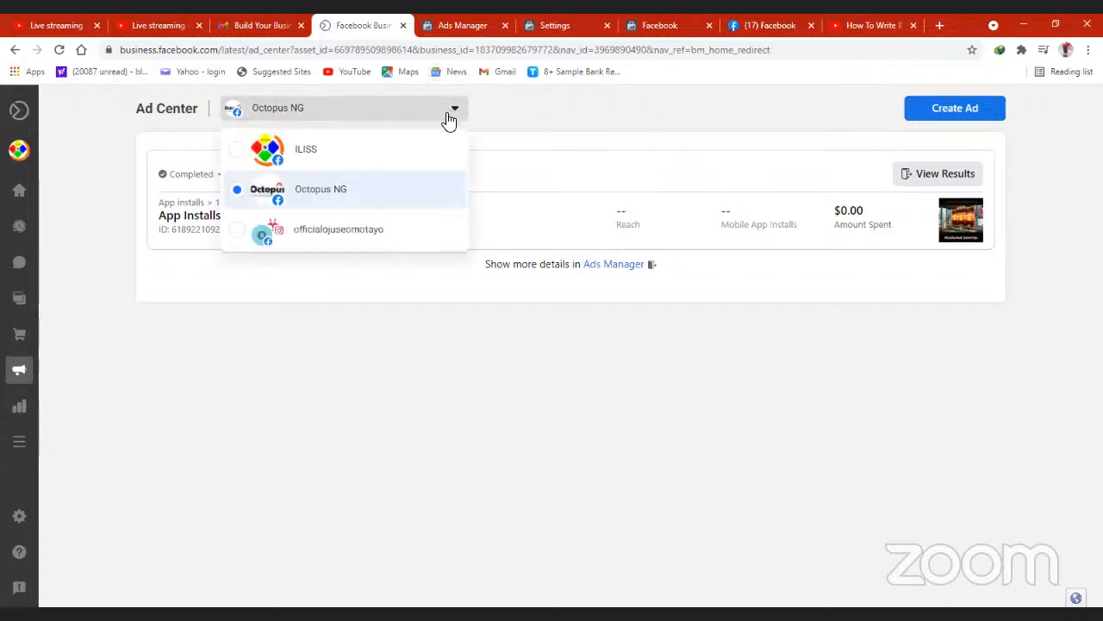
left_click(348, 238)
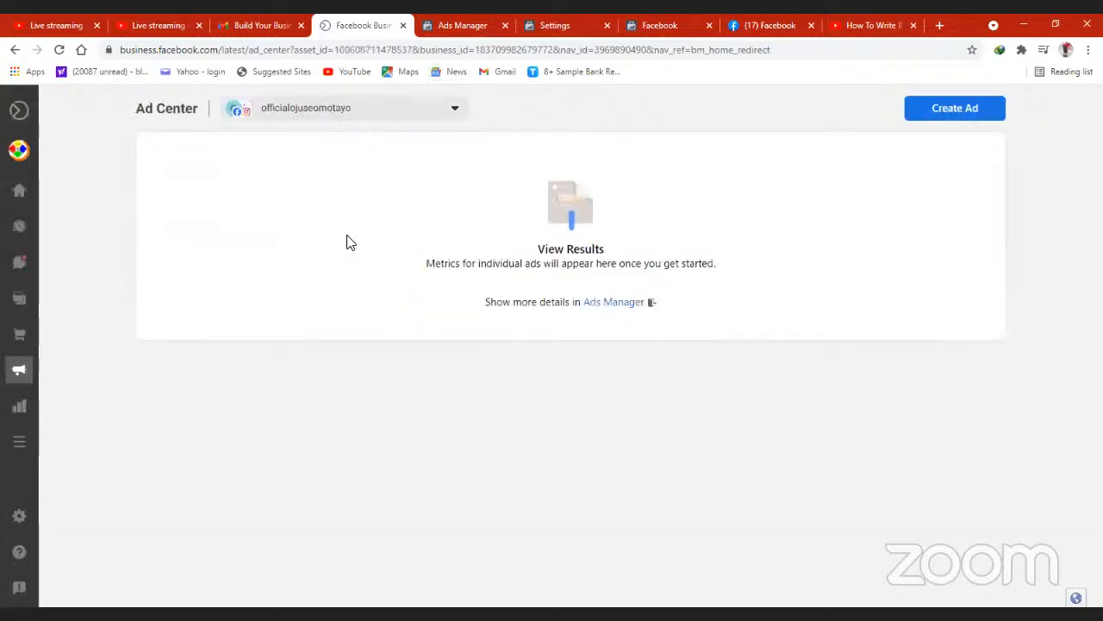
left_click(456, 116)
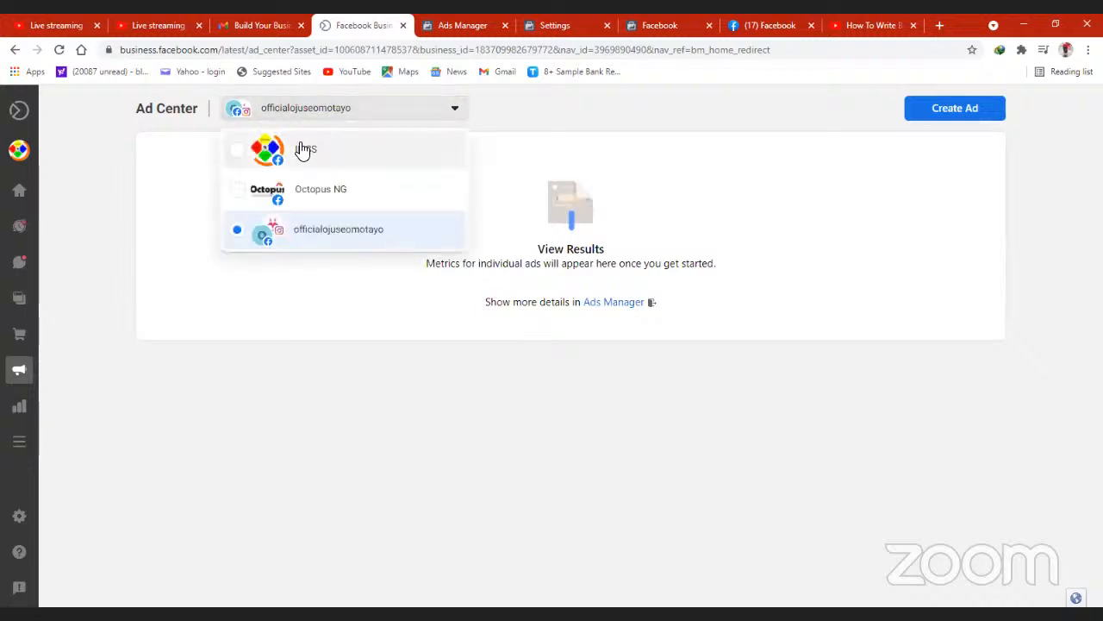
left_click(241, 154)
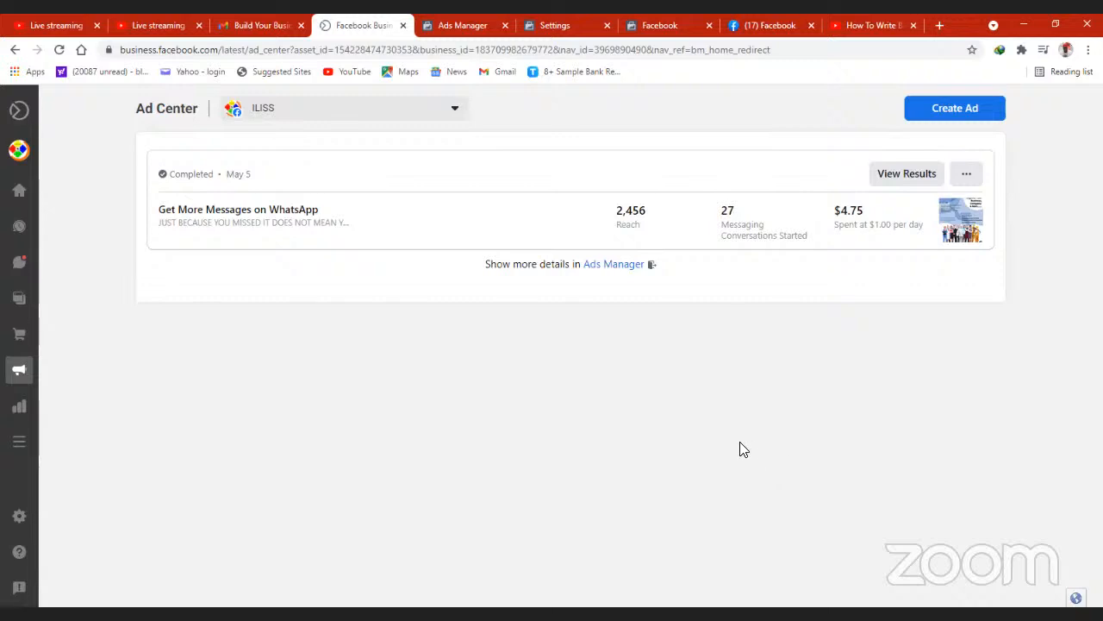
- Start creating an ad for ILISS, look through the goal choices and view the Automated Ads option
left_click(955, 110)
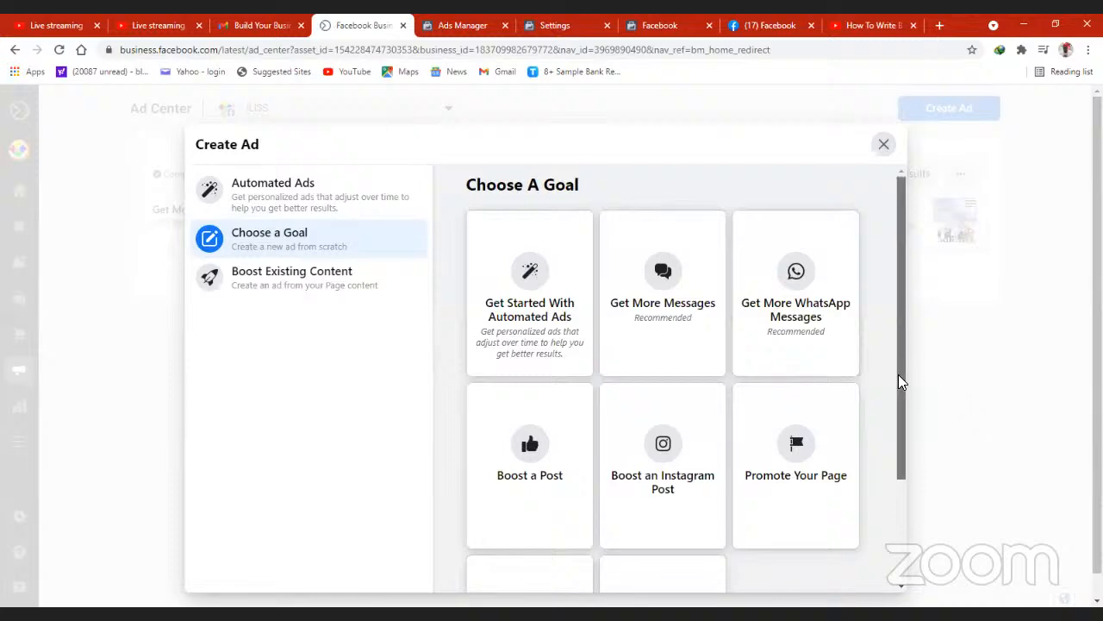
scroll(901, 380, "down", 2)
left_click_drag(906, 383, 906, 310)
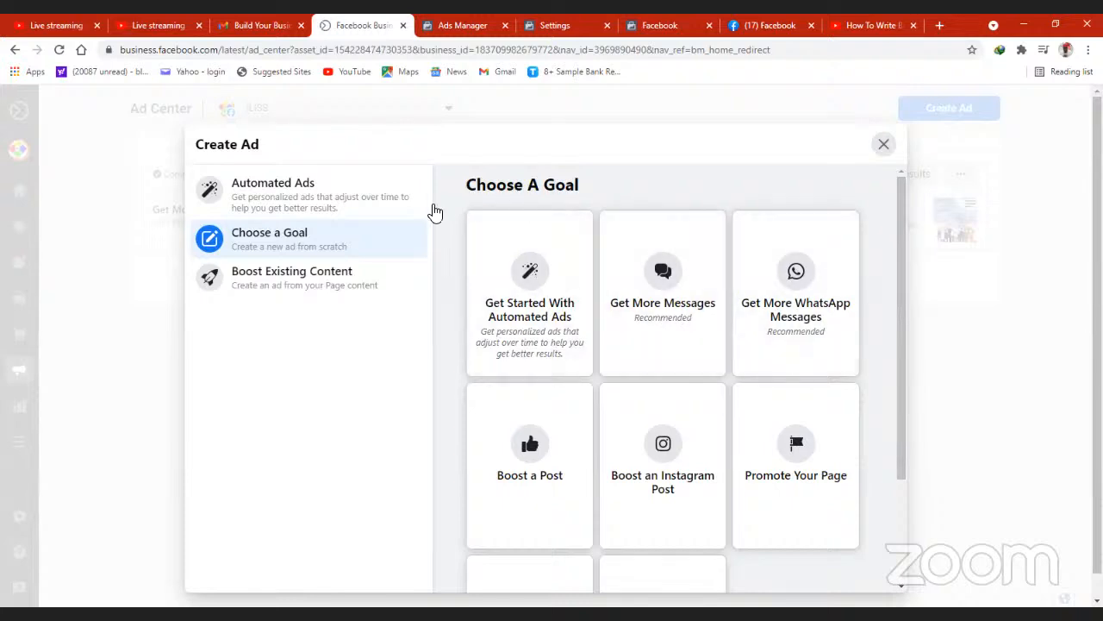
left_click(288, 195)
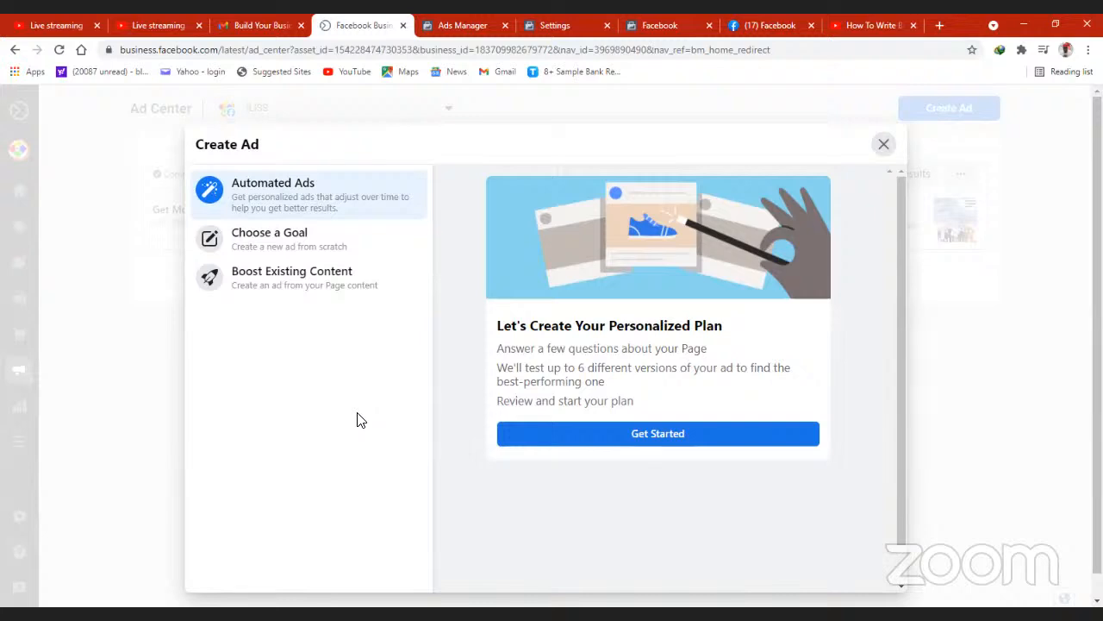
- Examine all the goals offered under Choose a Goal, from automated ads down to Get More Leads
left_click(280, 246)
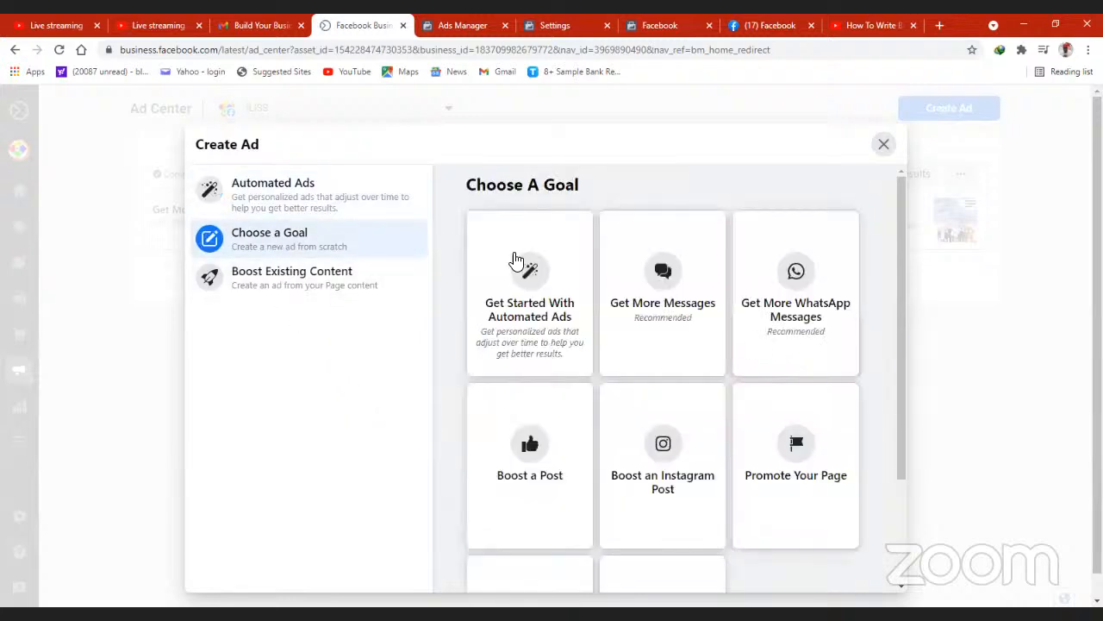
mouse_move(899, 227)
left_mouse_down()
mouse_move(905, 290)
mouse_move(899, 231)
left_mouse_up()
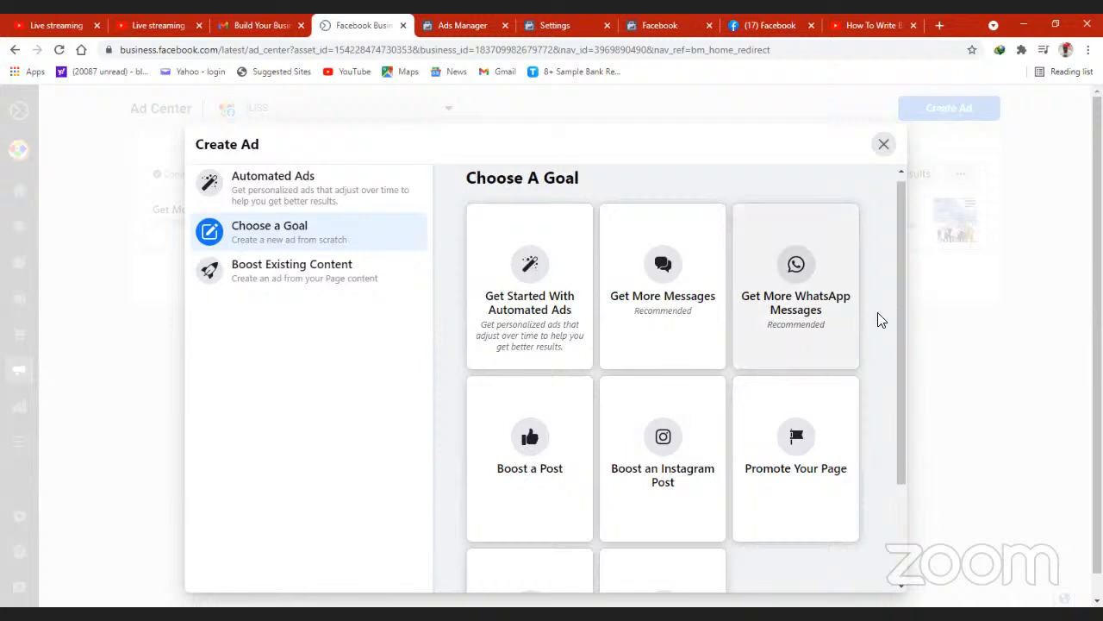
left_click_drag(900, 315, 900, 365)
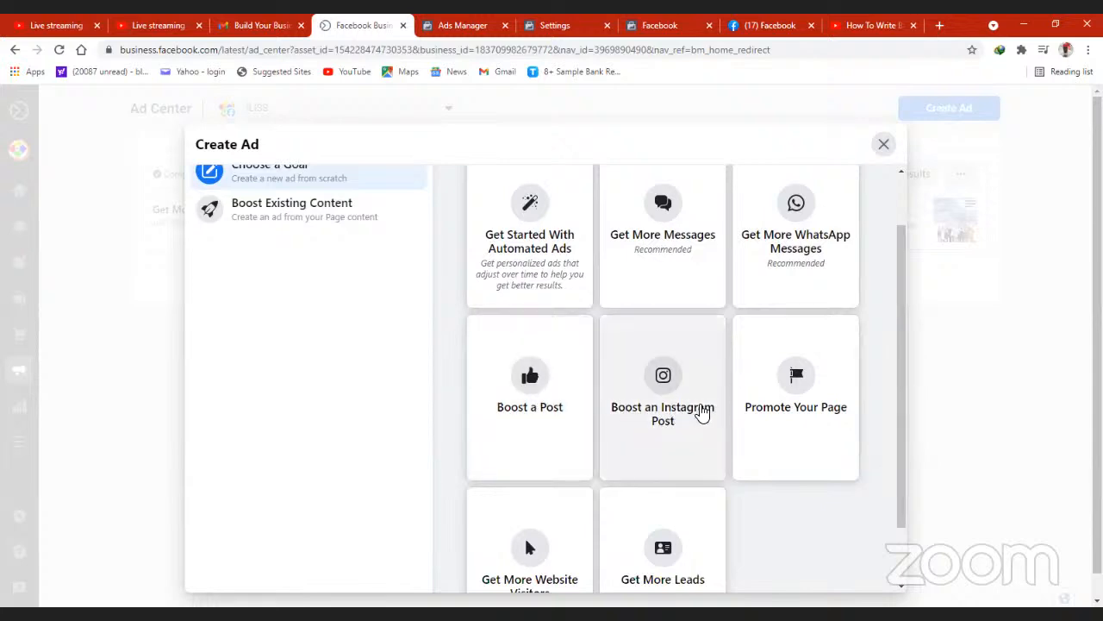
left_click_drag(906, 399, 899, 456)
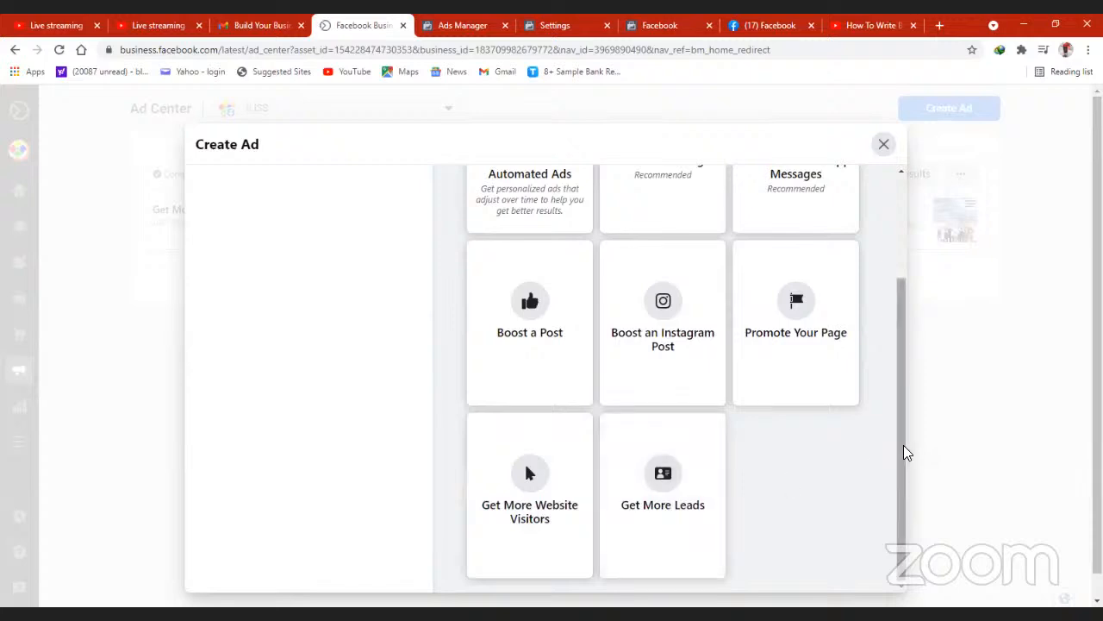
left_click_drag(903, 450, 897, 338)
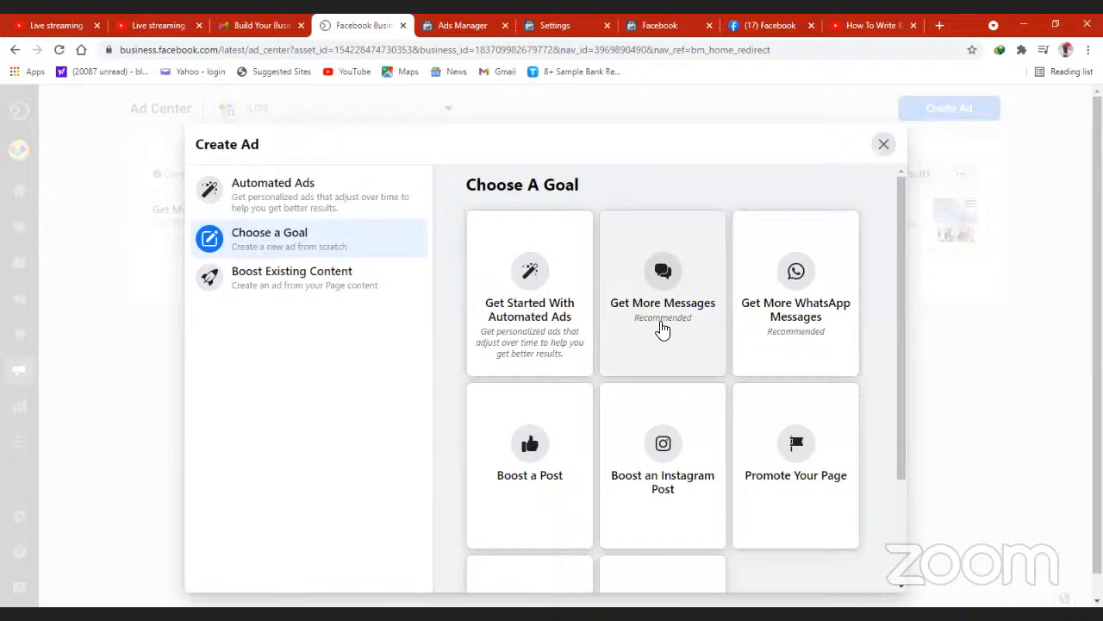
- Browse the Facebook posts under Boost Existing Content and view the Jun 5 post's boost setup before returning to the ad goals
left_click(303, 287)
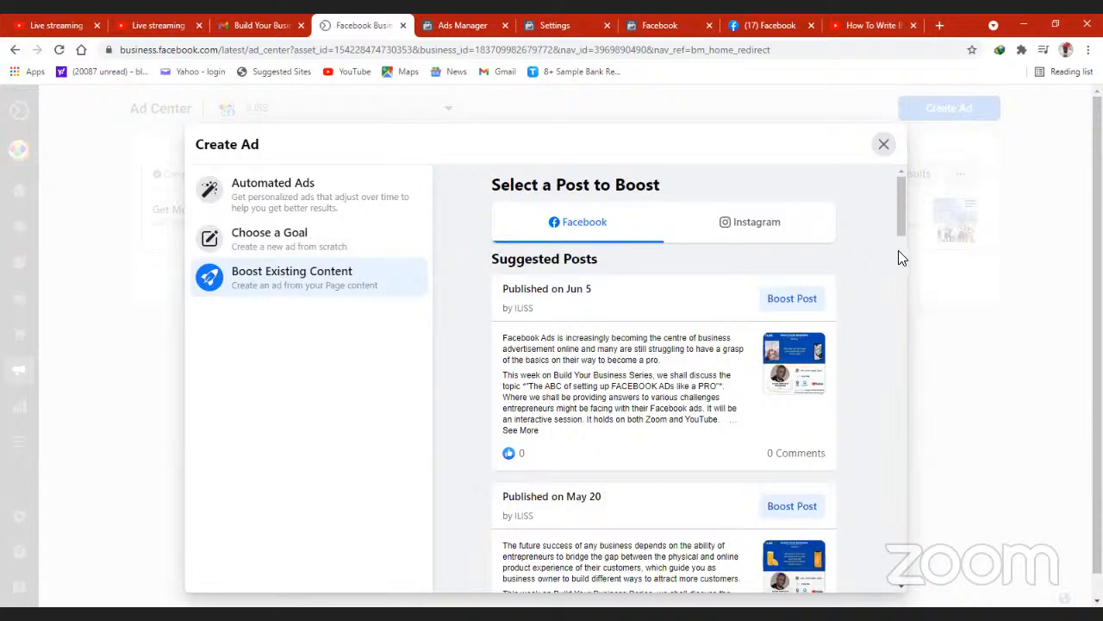
left_click_drag(903, 219, 908, 409)
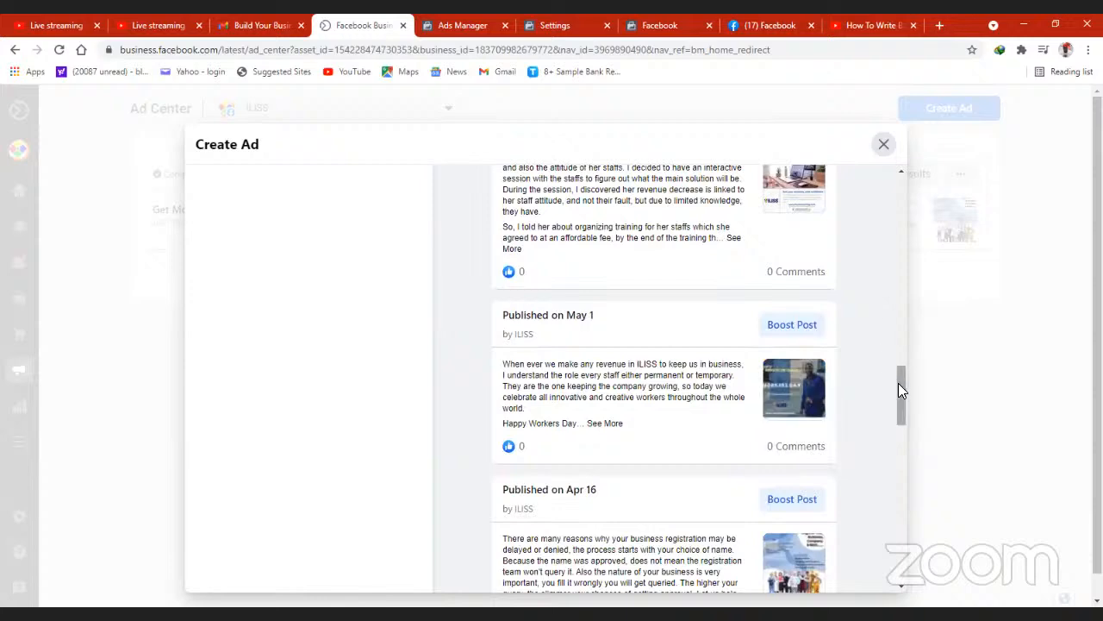
left_click_drag(898, 383, 896, 494)
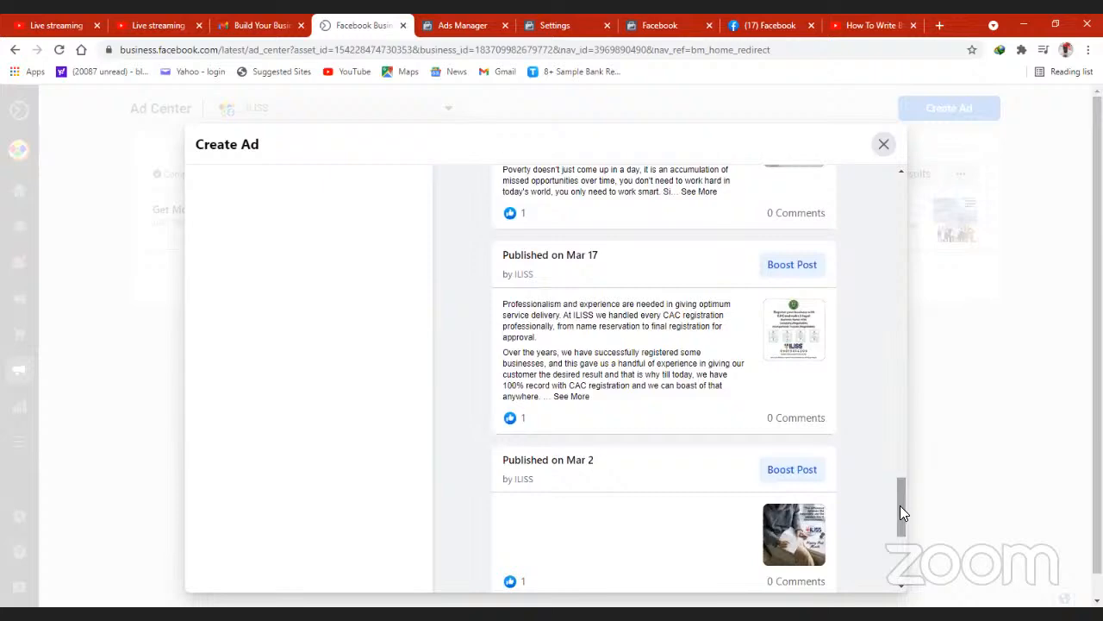
left_click_drag(900, 507, 895, 182)
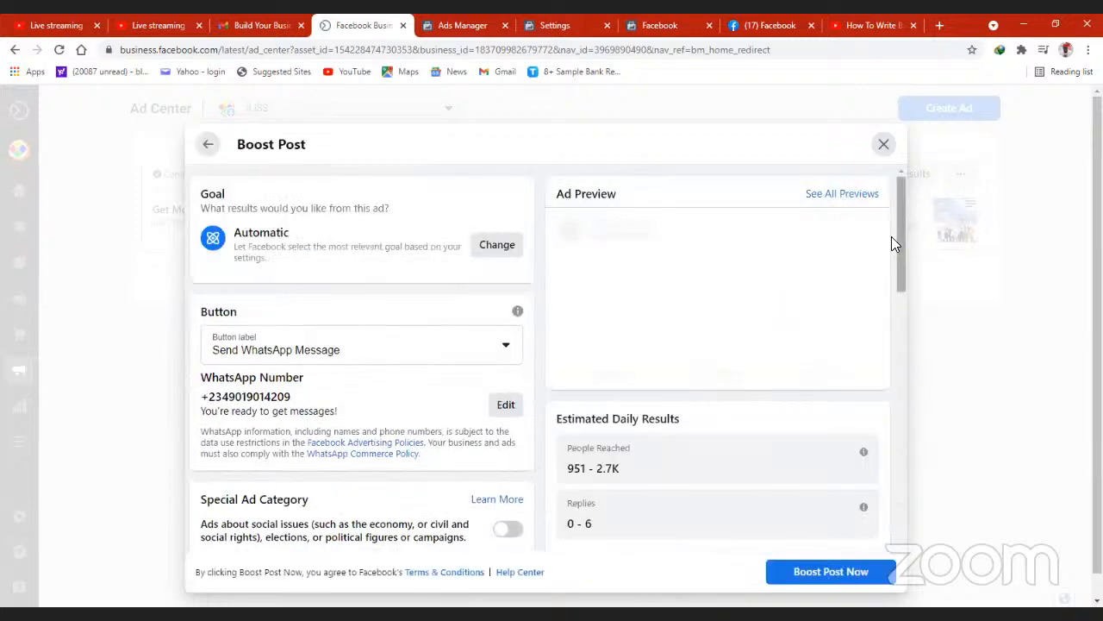
left_click_drag(901, 233, 888, 164)
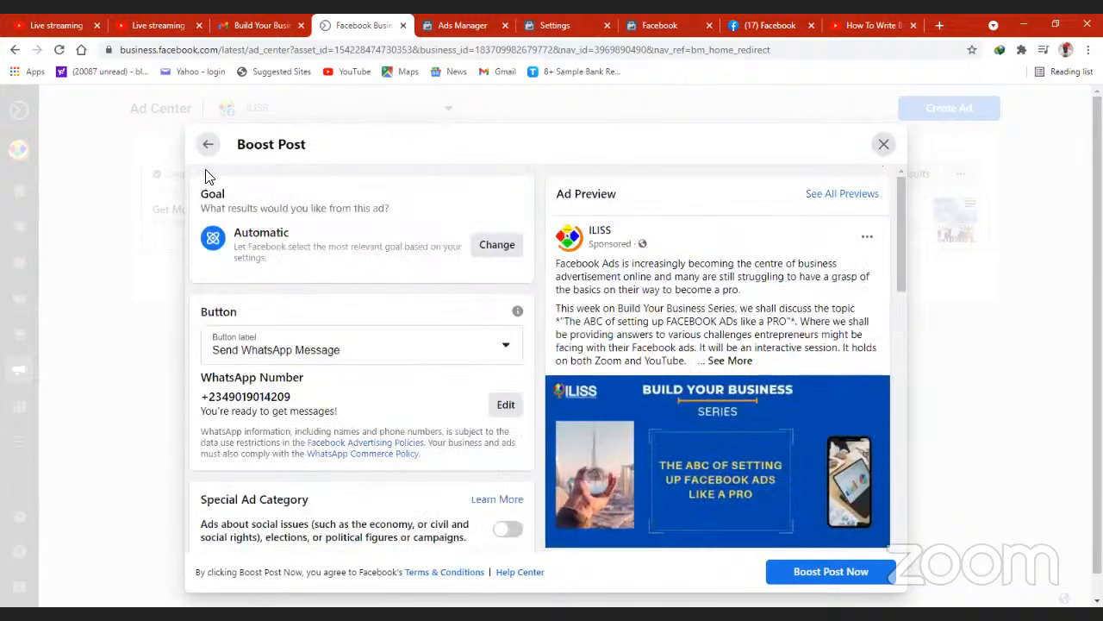
left_click(209, 145)
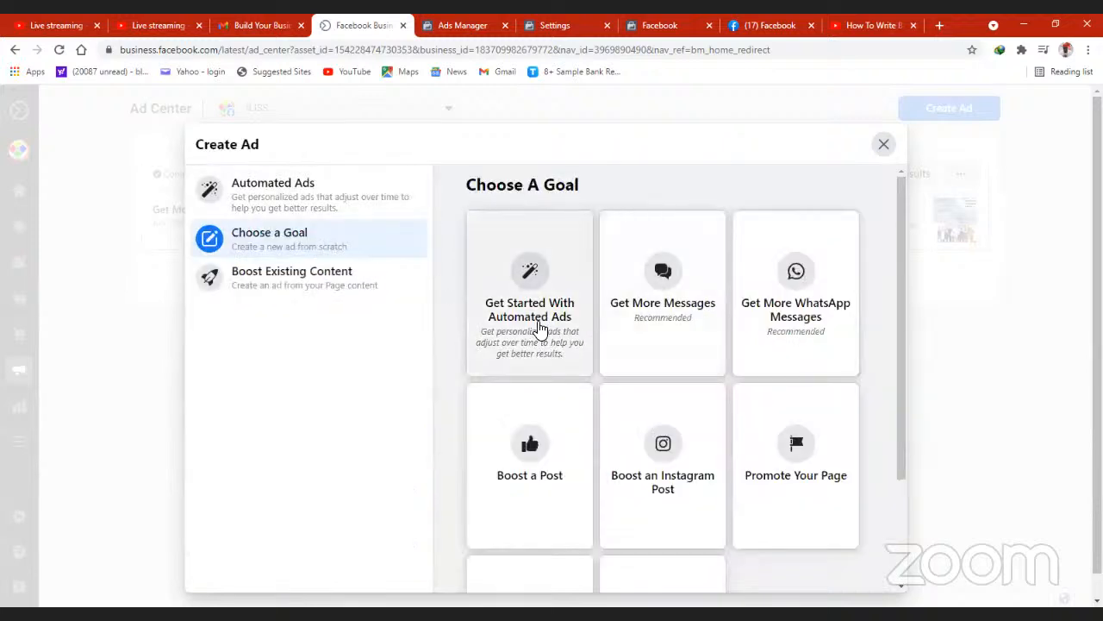
- Review the creative, preview and audience sections of the Get More Messages ad setup, and return to the ad goals
left_click(668, 319)
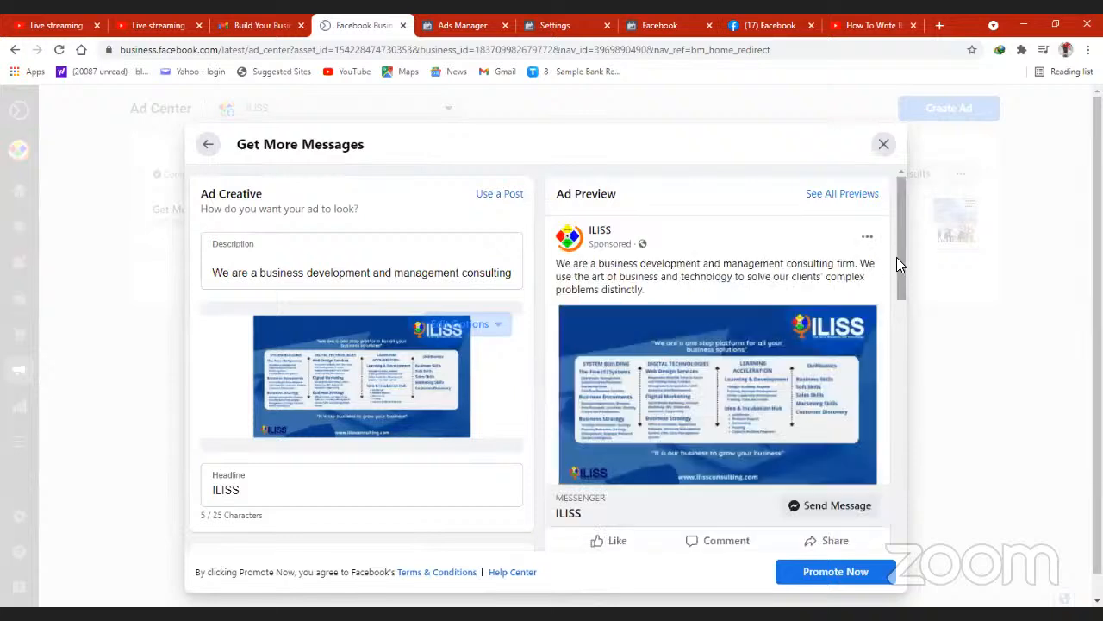
left_click_drag(897, 257, 898, 269)
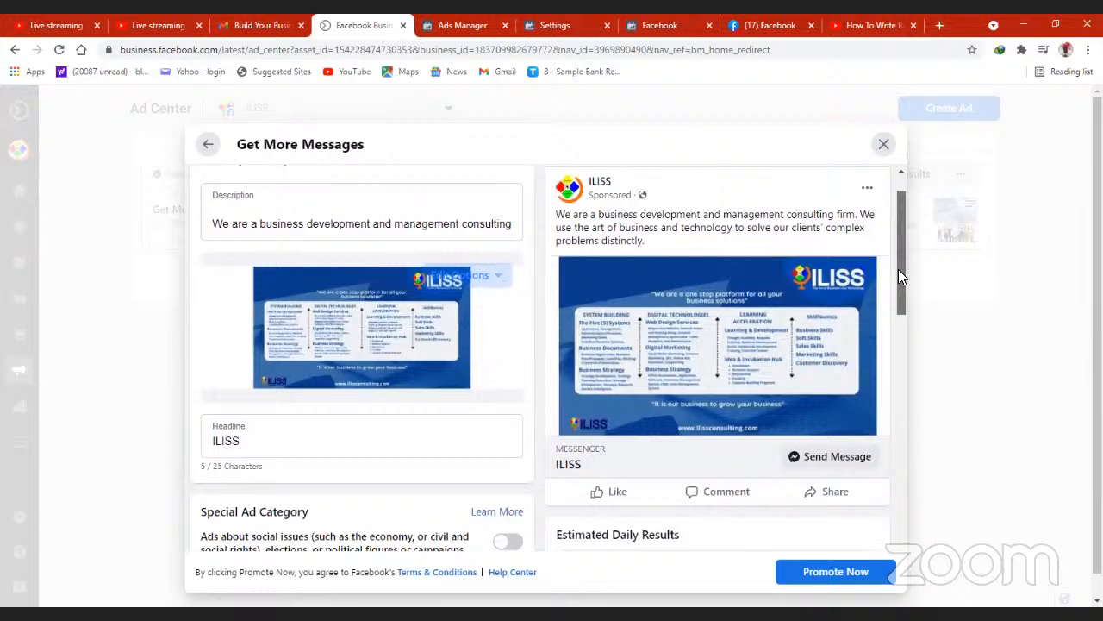
scroll(899, 302, "down", 1)
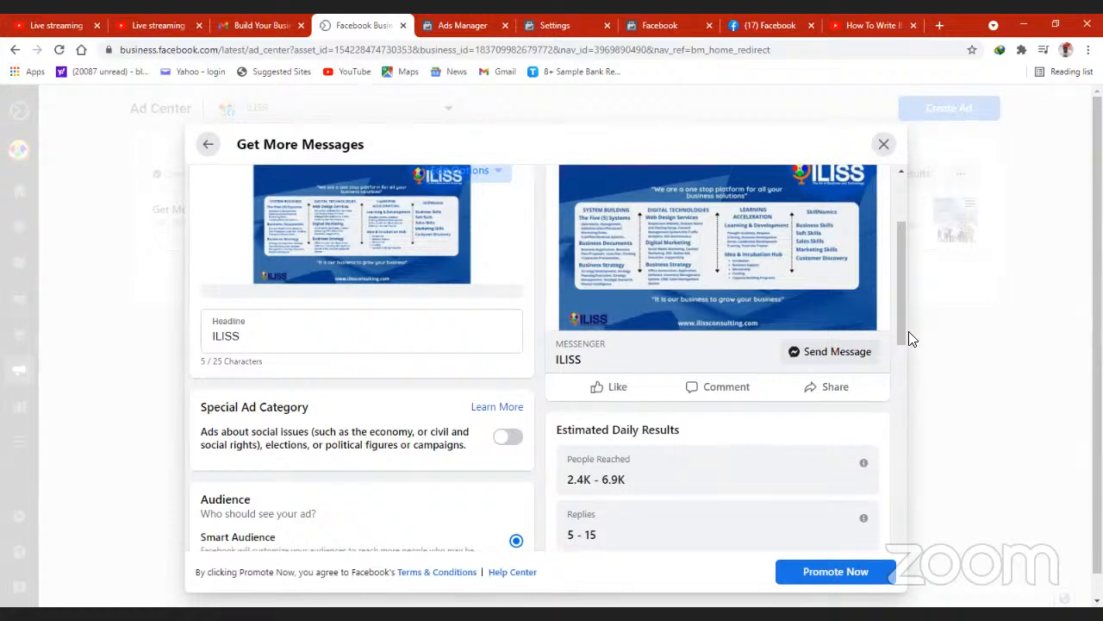
left_click_drag(902, 331, 899, 277)
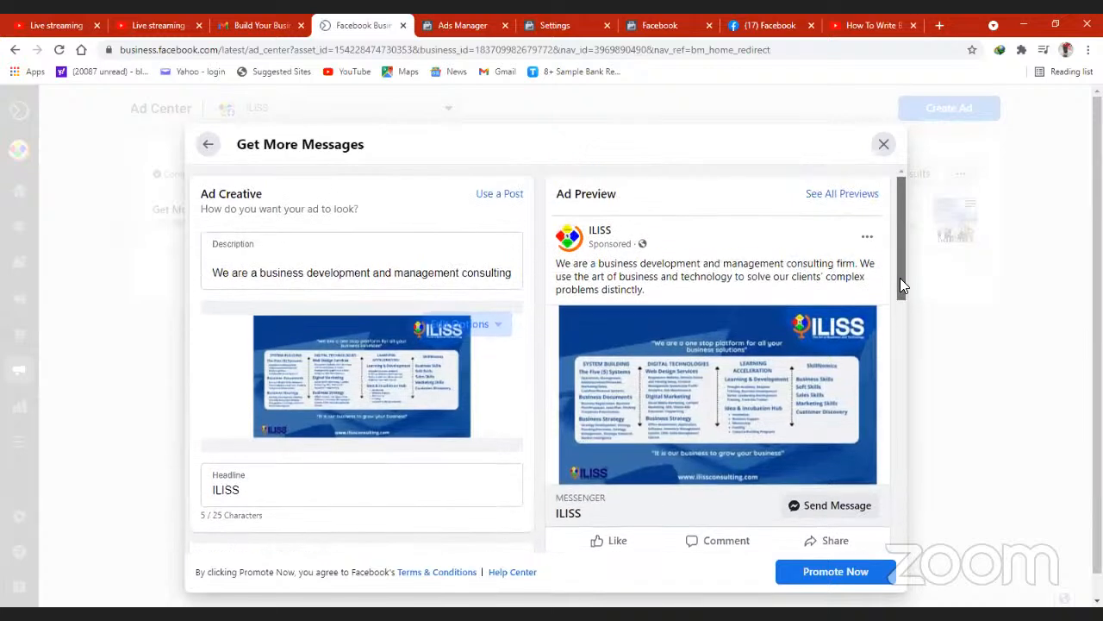
left_click_drag(900, 277, 901, 341)
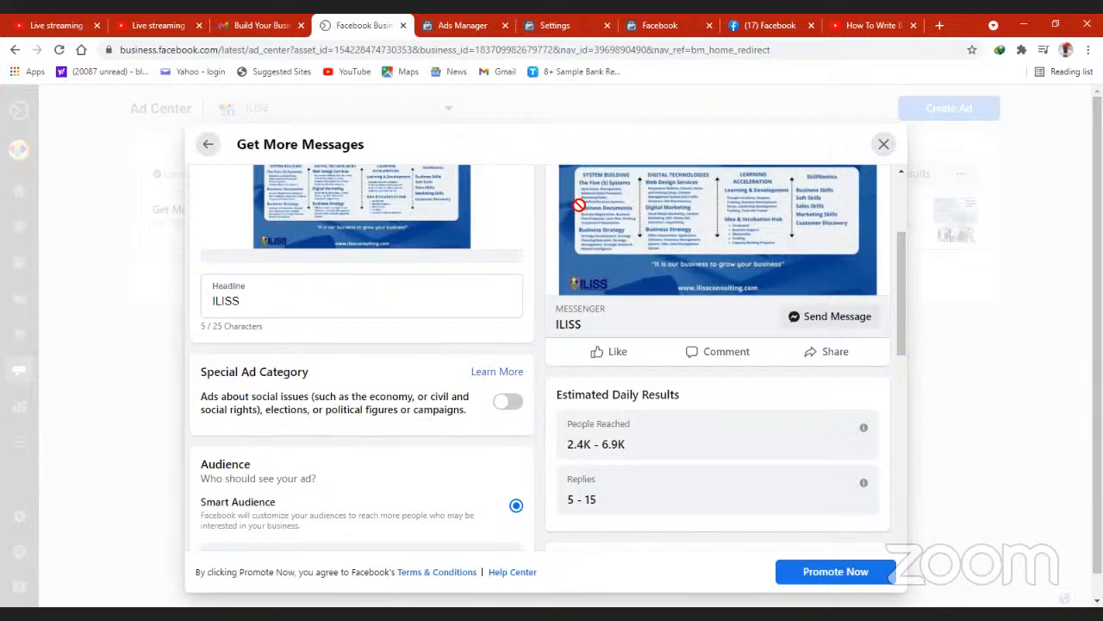
left_click_drag(573, 206, 411, 173)
left_click(423, 143)
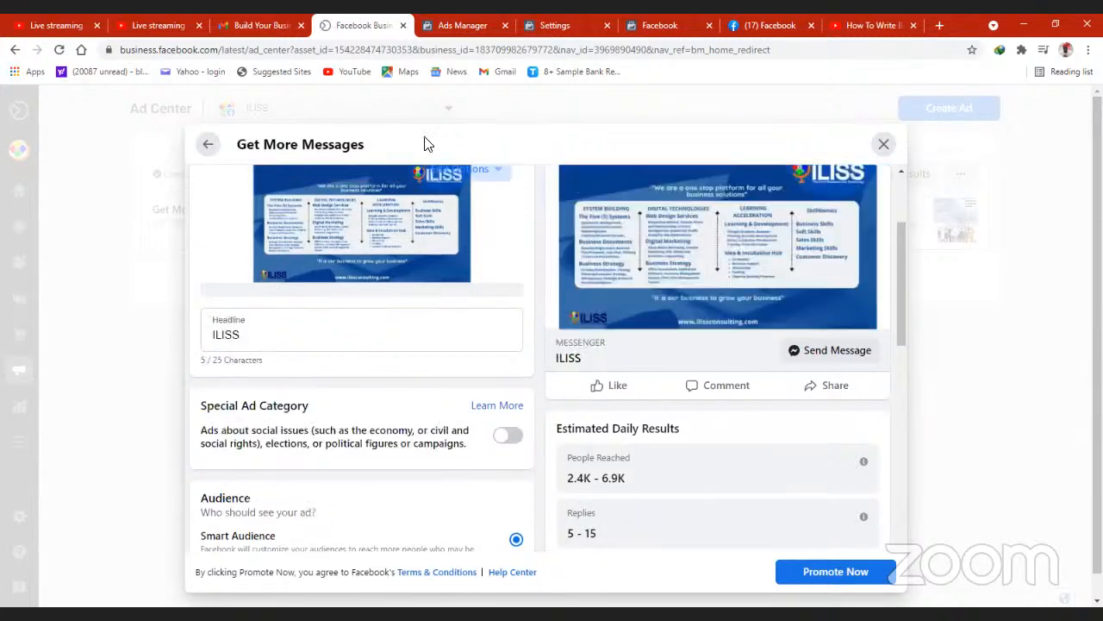
left_click(211, 146)
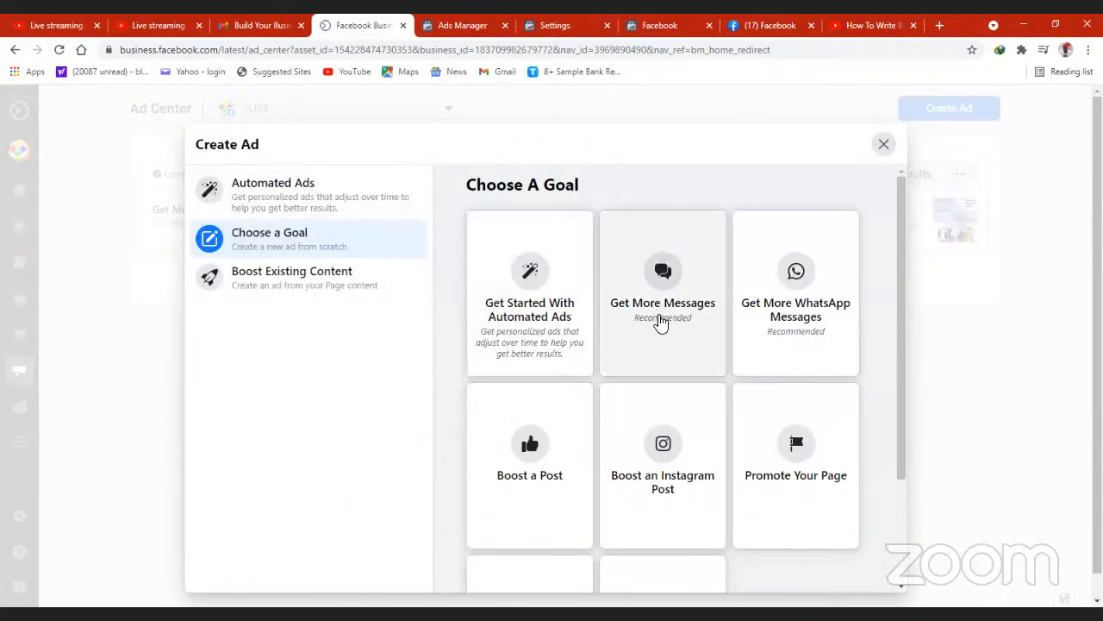
- Review the WhatsApp account, creative and estimated results of the Get More WhatsApp Messages ad setup, and return to the goals
left_click(798, 321)
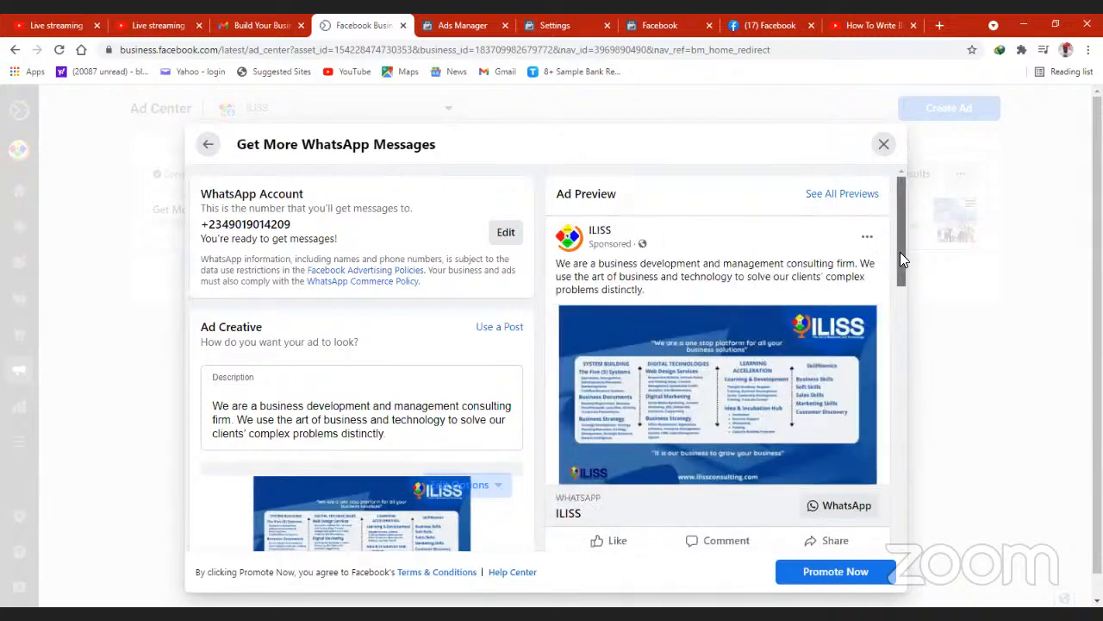
left_click_drag(900, 252, 898, 293)
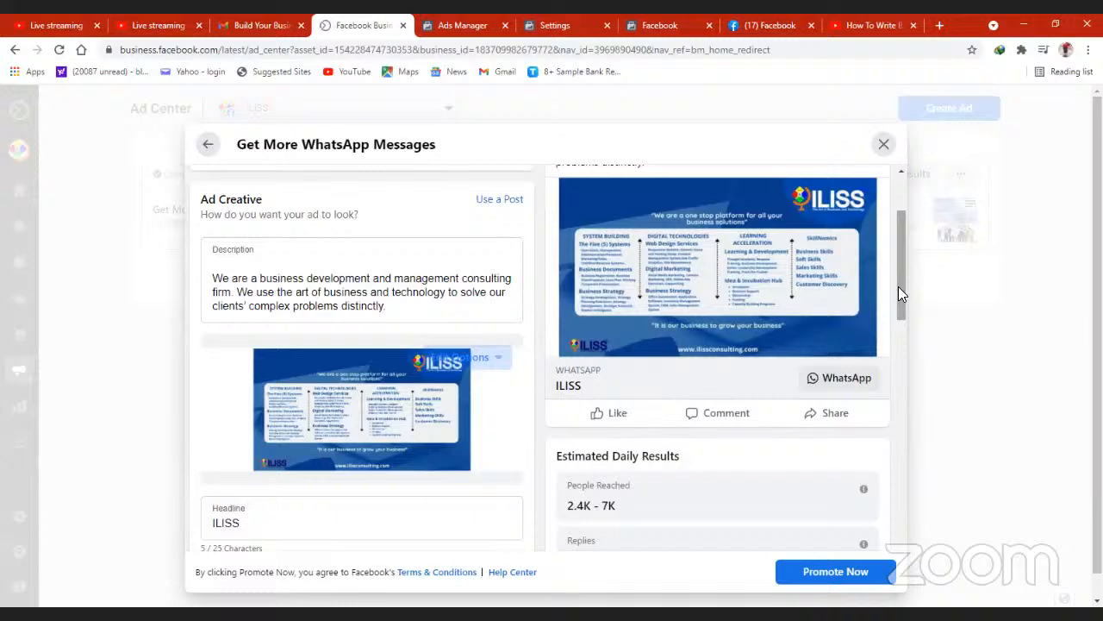
left_click_drag(898, 287, 894, 308)
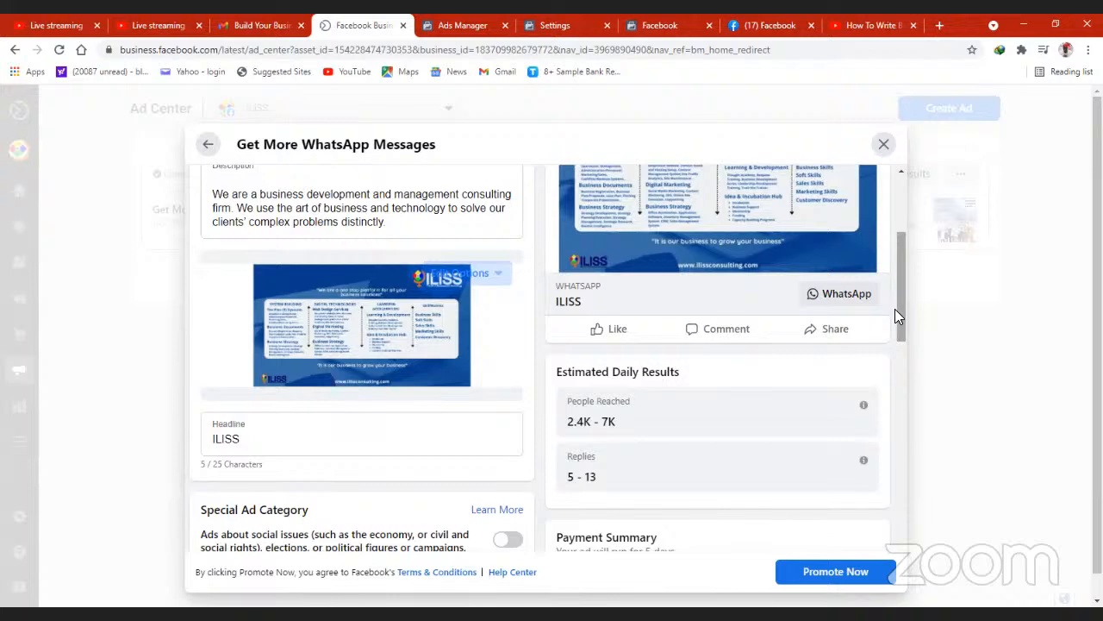
left_click_drag(900, 309, 900, 198)
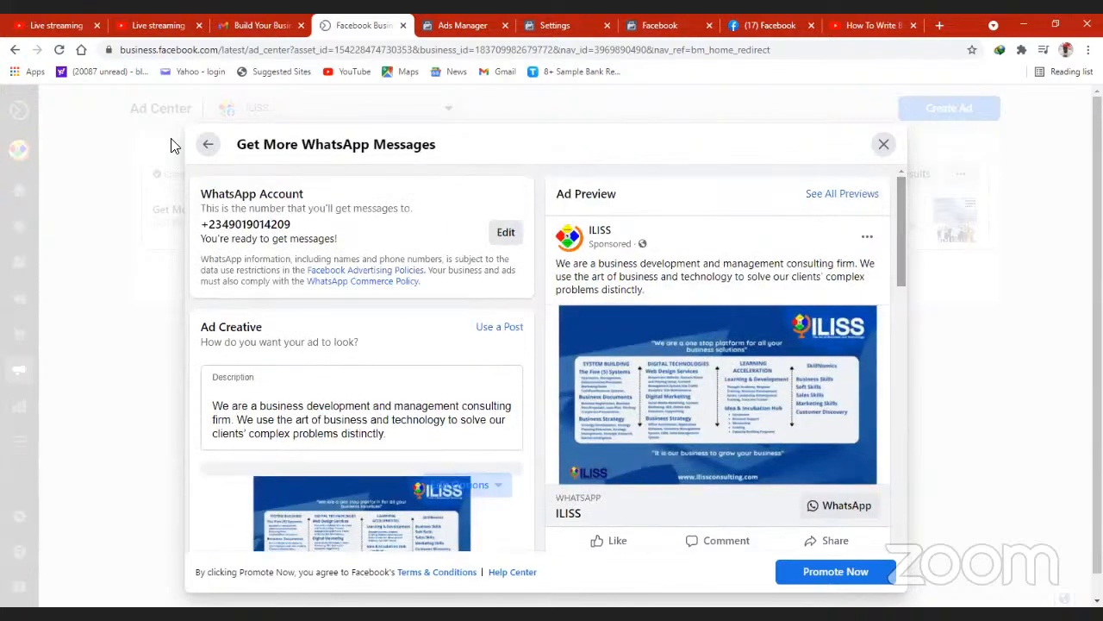
left_click(205, 145)
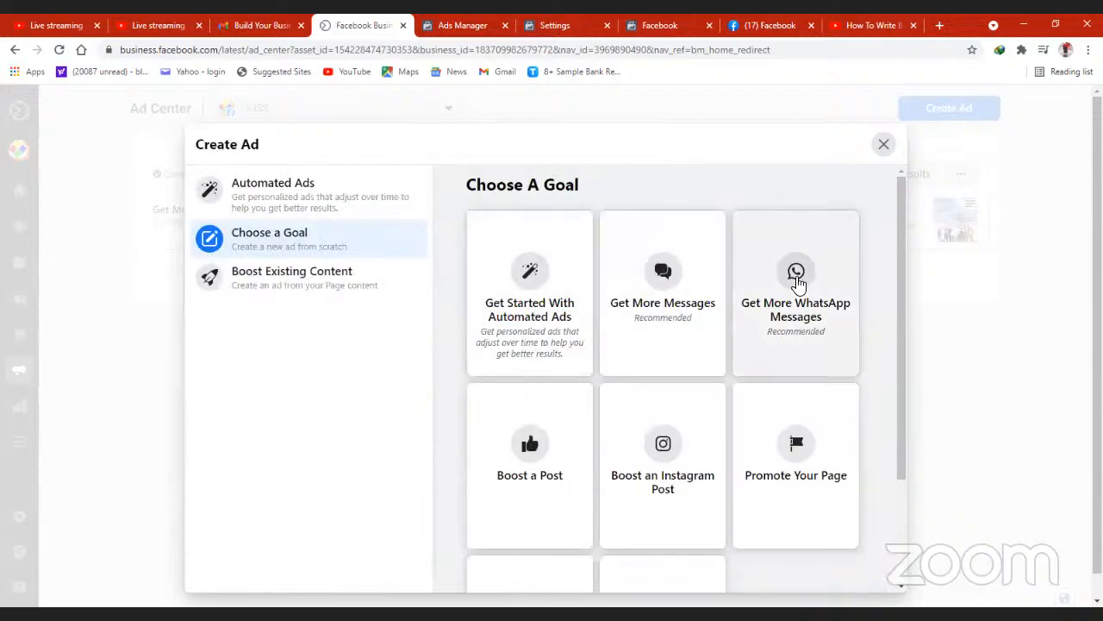
- View the Facebook and Instagram posts available under the Boost a Post goal, and return to the ad goals
left_click(529, 455)
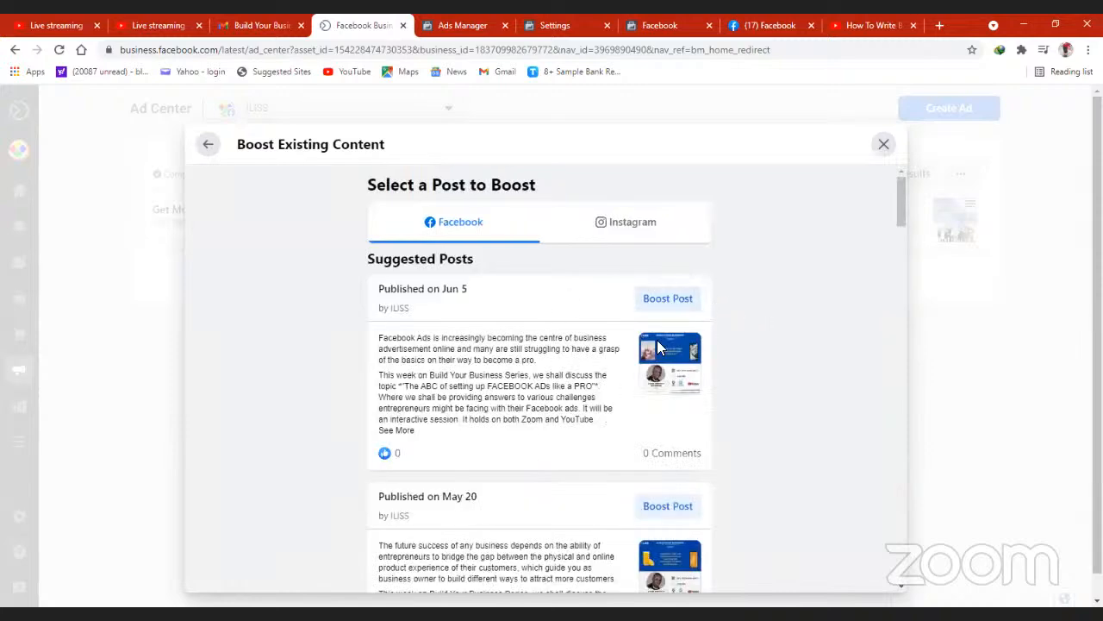
left_click(629, 228)
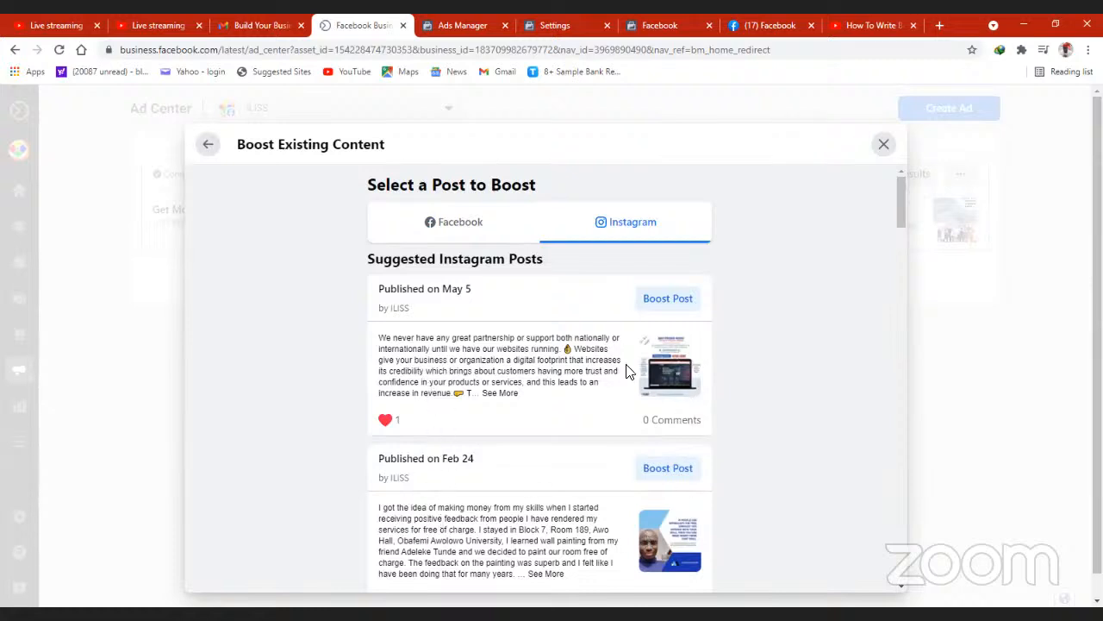
left_click(208, 144)
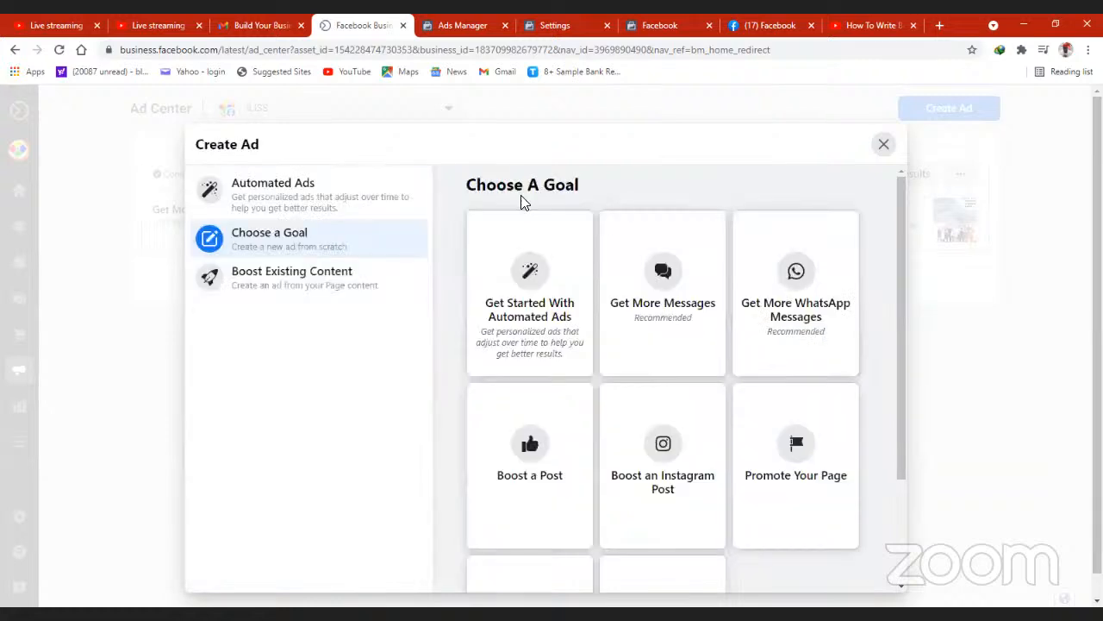
- View the posts under Boost an Instagram Post, review the Promote Your Page ad setup, and return to the ad goals
left_click(671, 480)
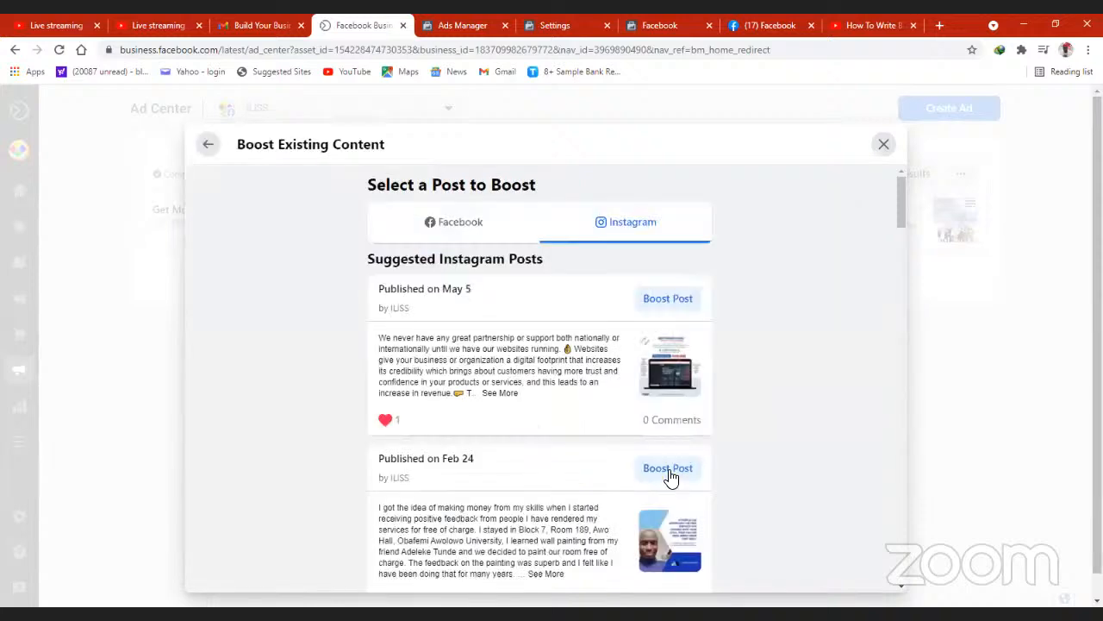
left_click(210, 145)
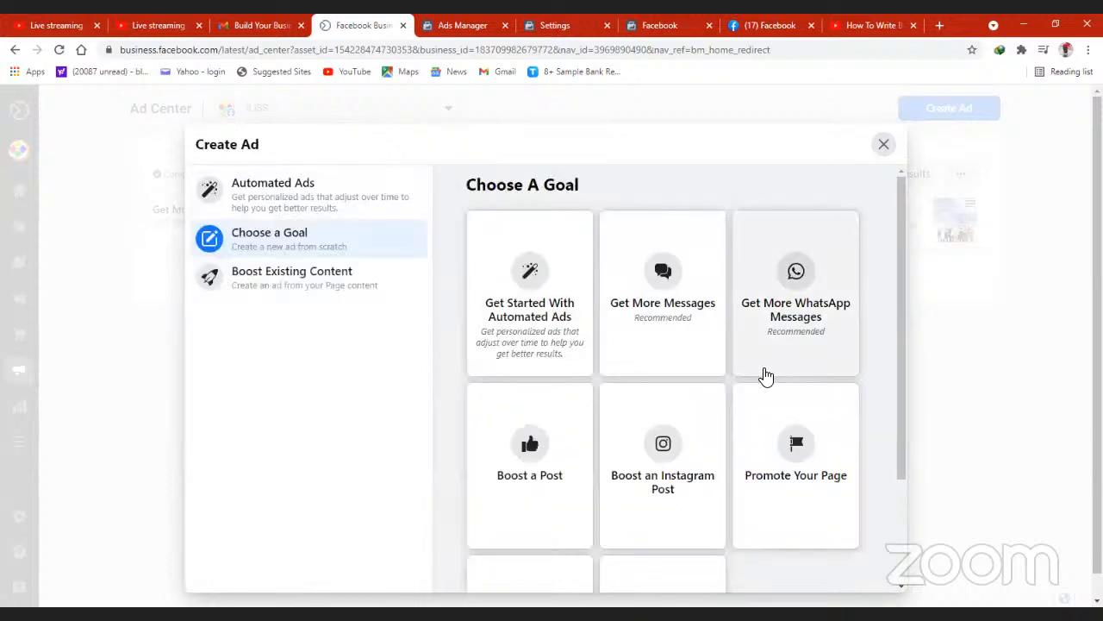
left_click(787, 477)
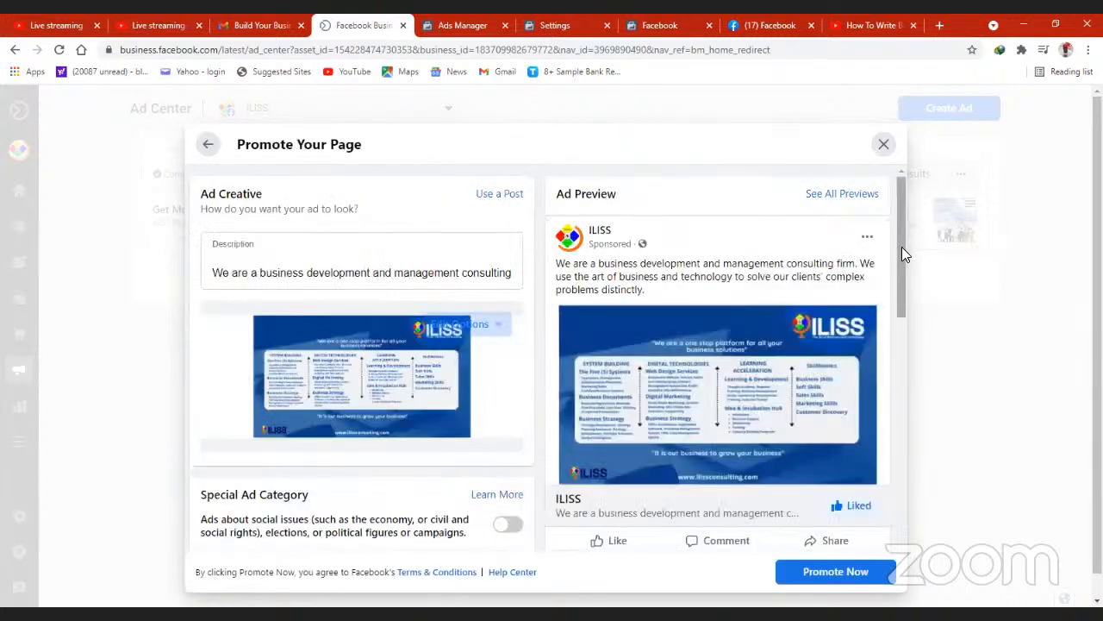
left_click_drag(902, 247, 905, 313)
scroll(891, 229, "up", 3)
left_click_drag(904, 229, 892, 249)
scroll(891, 248, "up", 2)
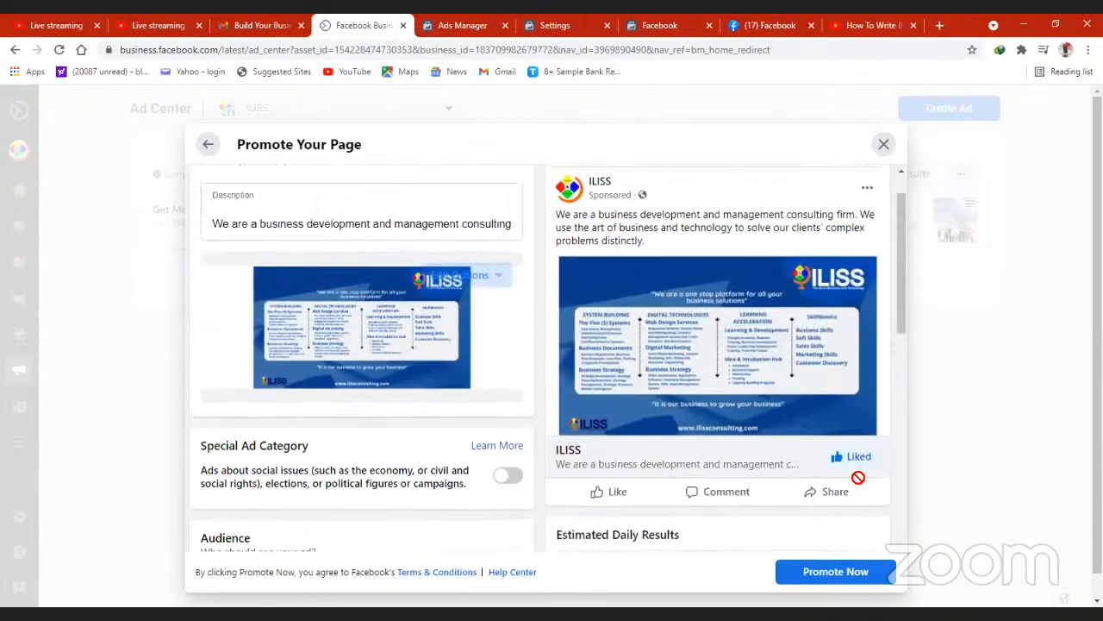
left_click(210, 145)
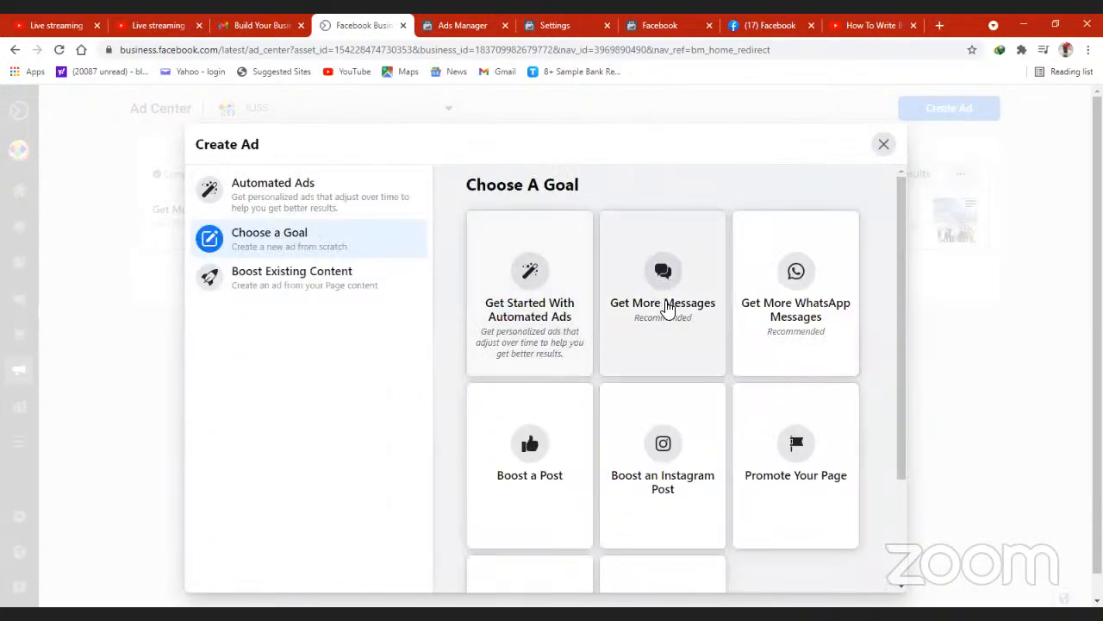
- Open the Get More Website Visitors goal and review its creative, headline, website URL and estimated daily results
left_click_drag(900, 359, 906, 486)
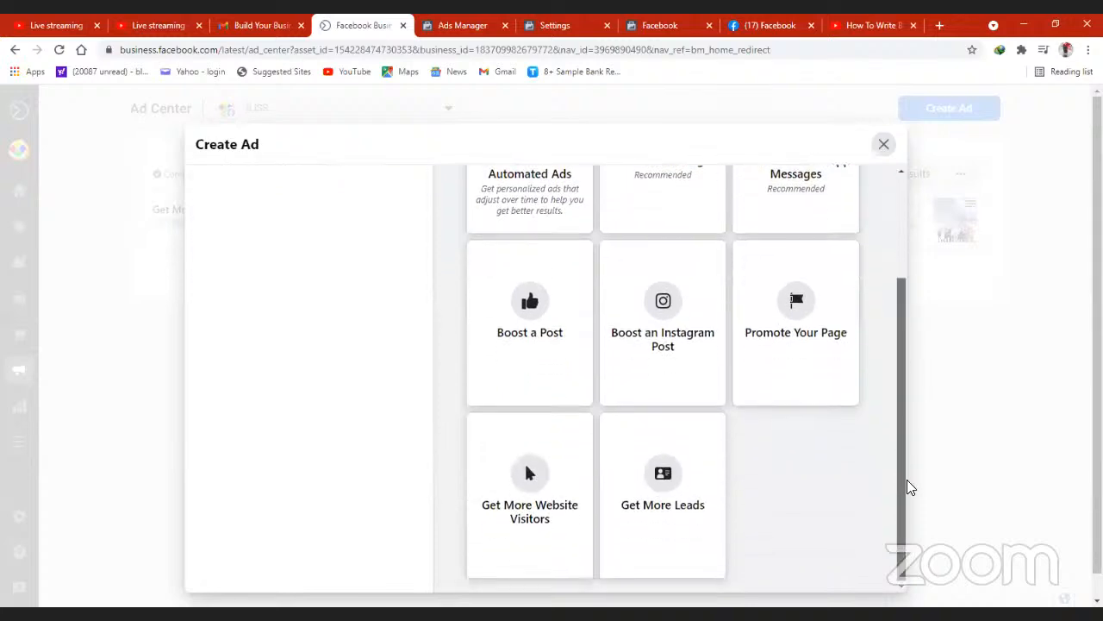
left_click(526, 481)
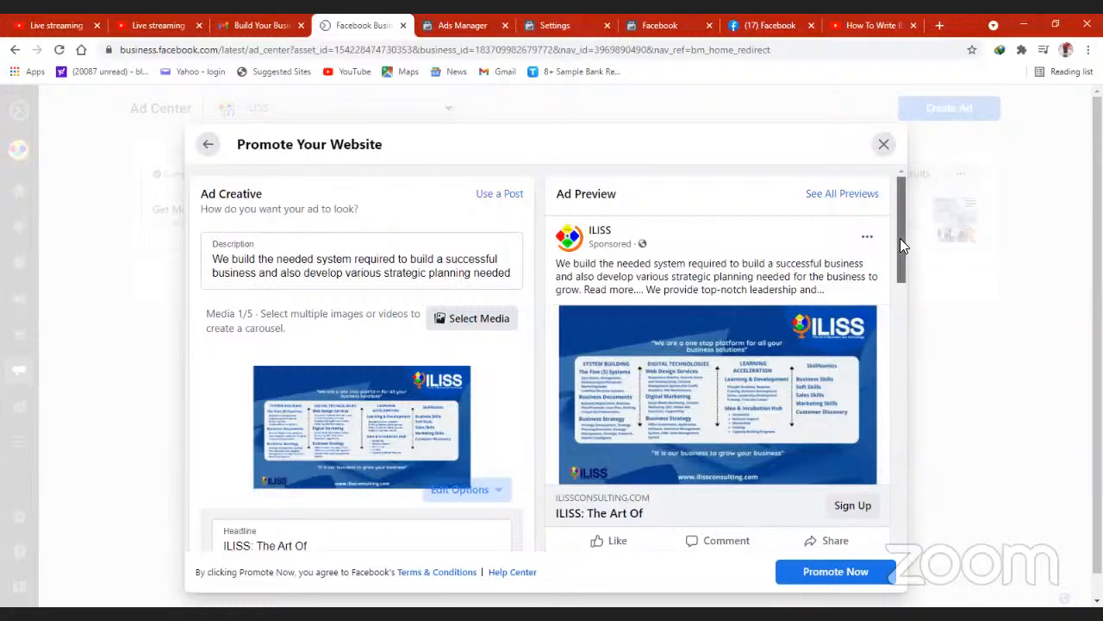
left_click_drag(900, 238, 899, 267)
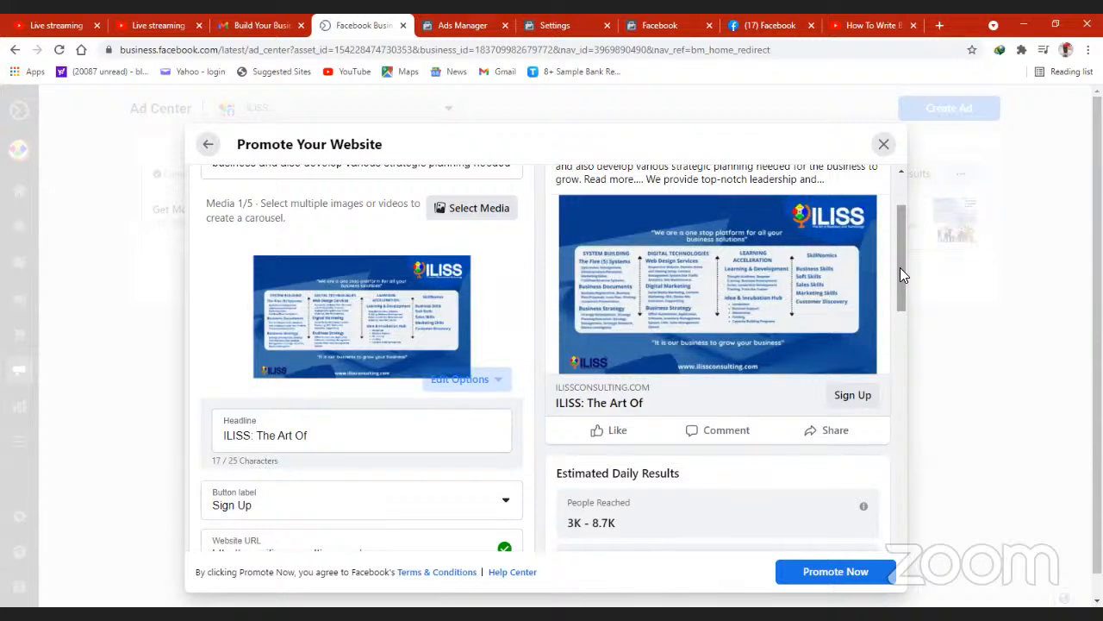
left_click_drag(899, 269, 903, 315)
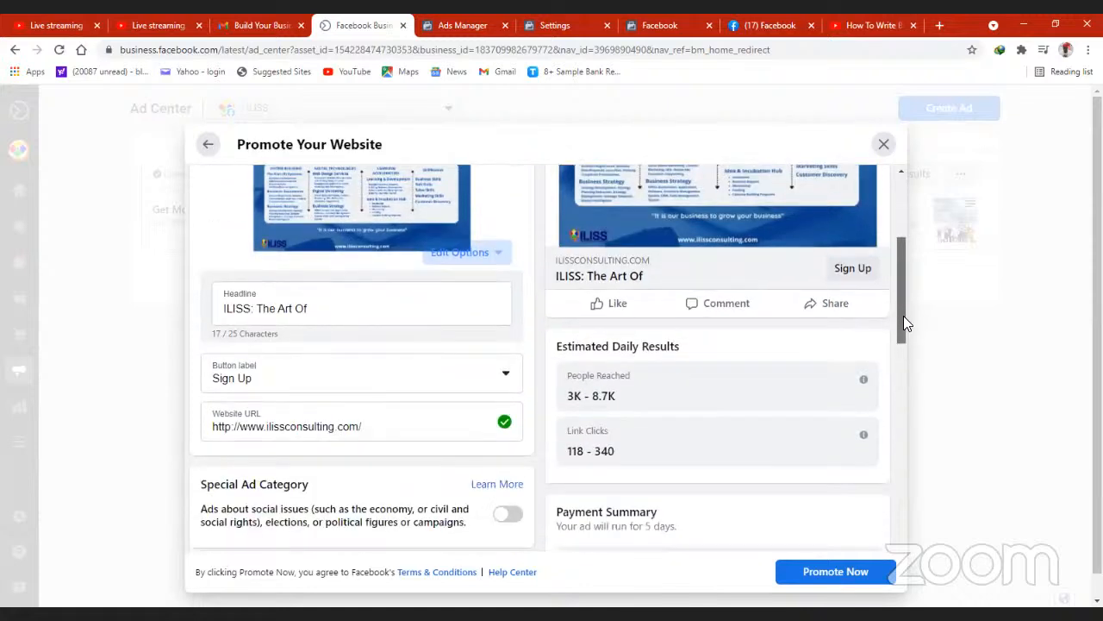
scroll(904, 318, "down", 1)
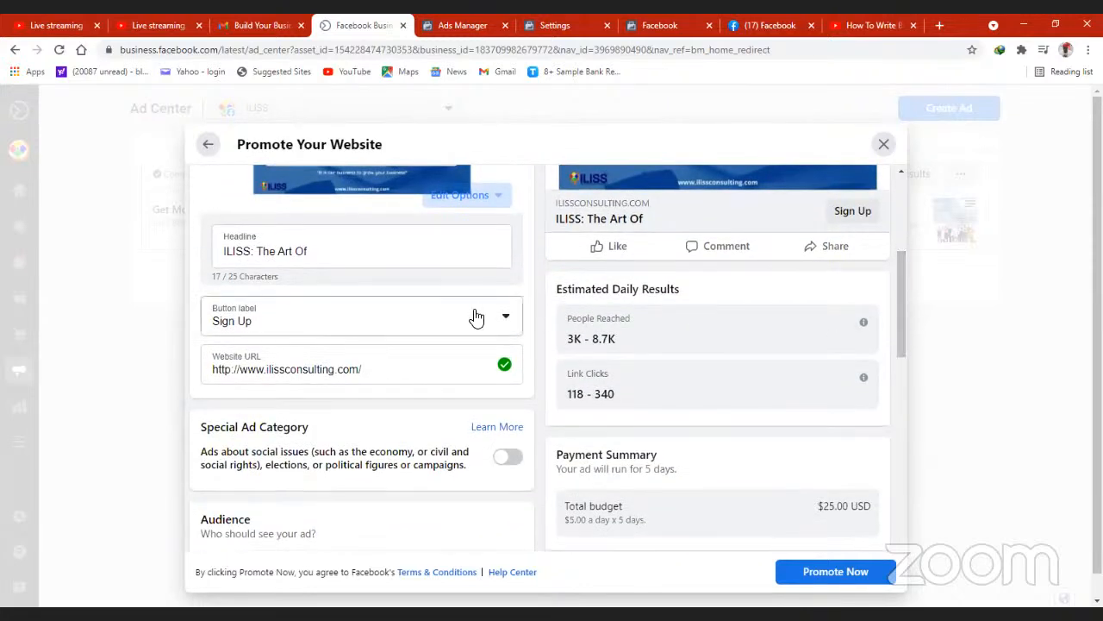
- Check the website ad's button label choices and its website URL field, and return to the ad goals
left_click(503, 320)
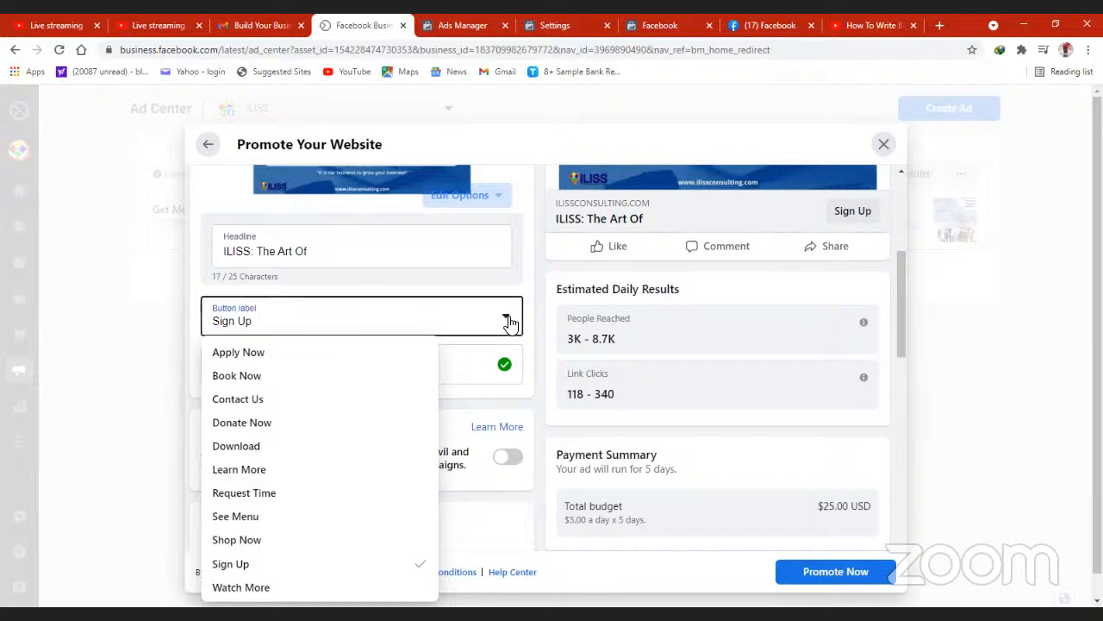
left_click(517, 289)
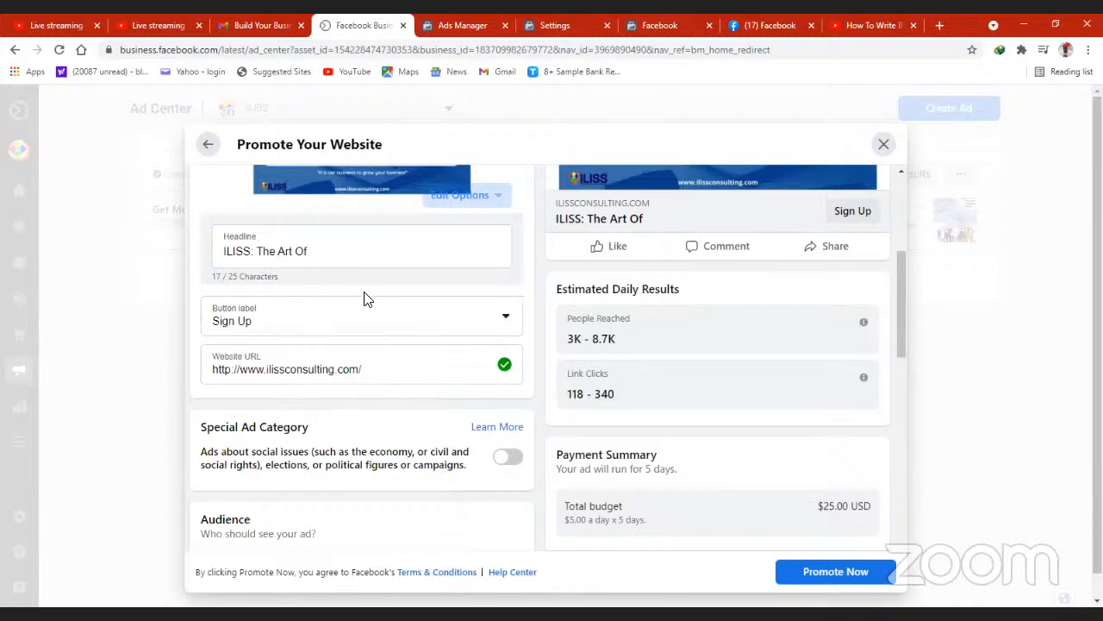
left_click(368, 369)
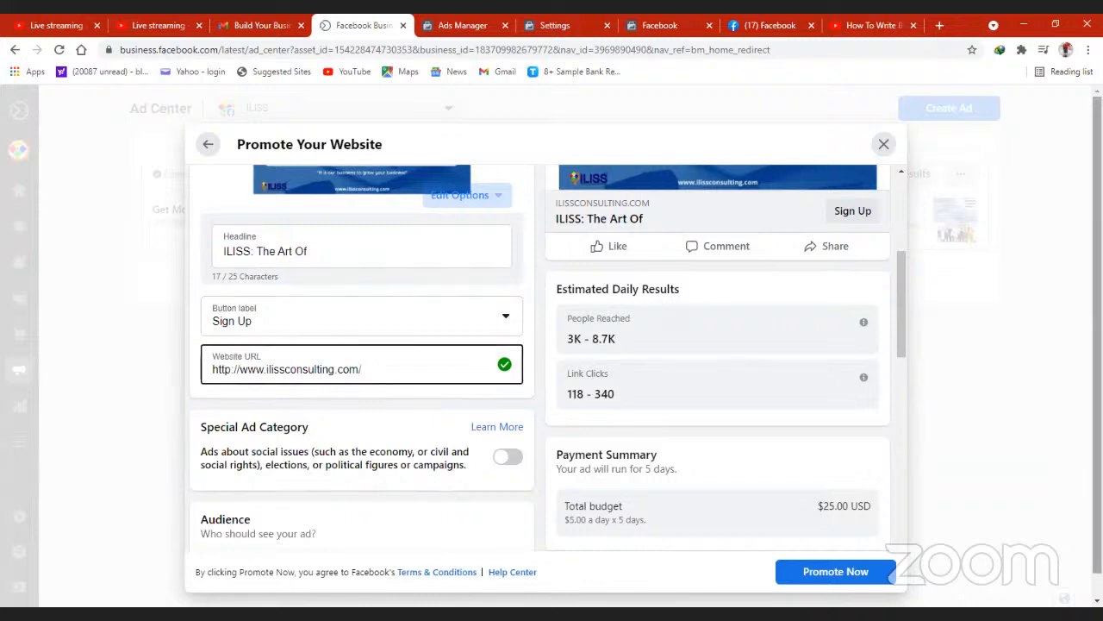
left_click_drag(901, 308, 901, 207)
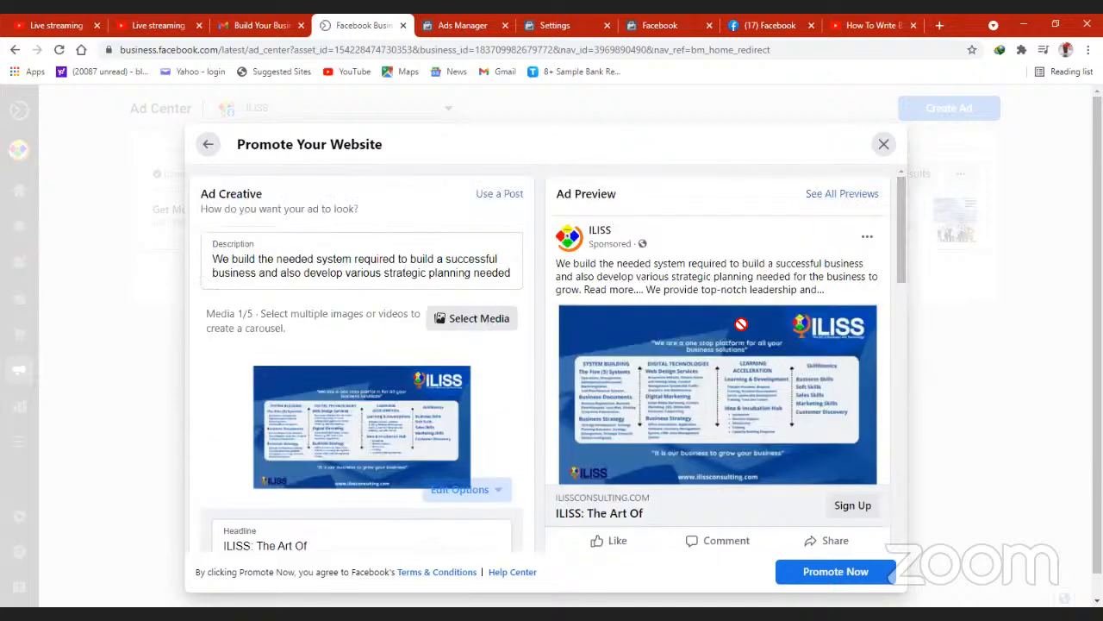
left_click(209, 145)
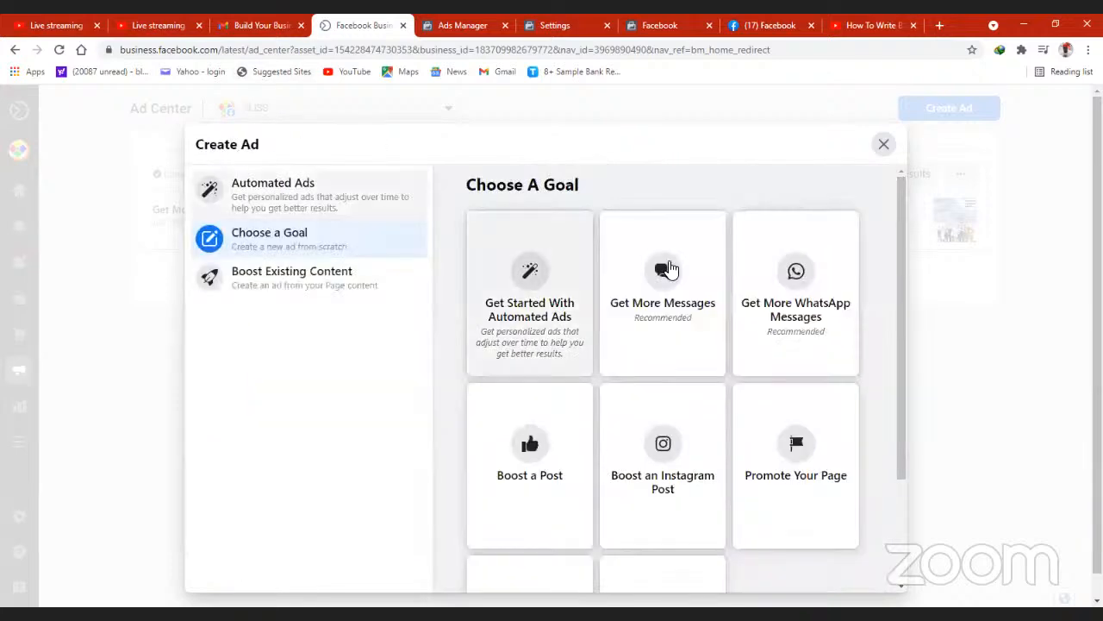
- Open the Get More Leads goal with contact info collected on Facebook, and show all customer info fields of the lead form
left_click_drag(902, 341, 905, 440)
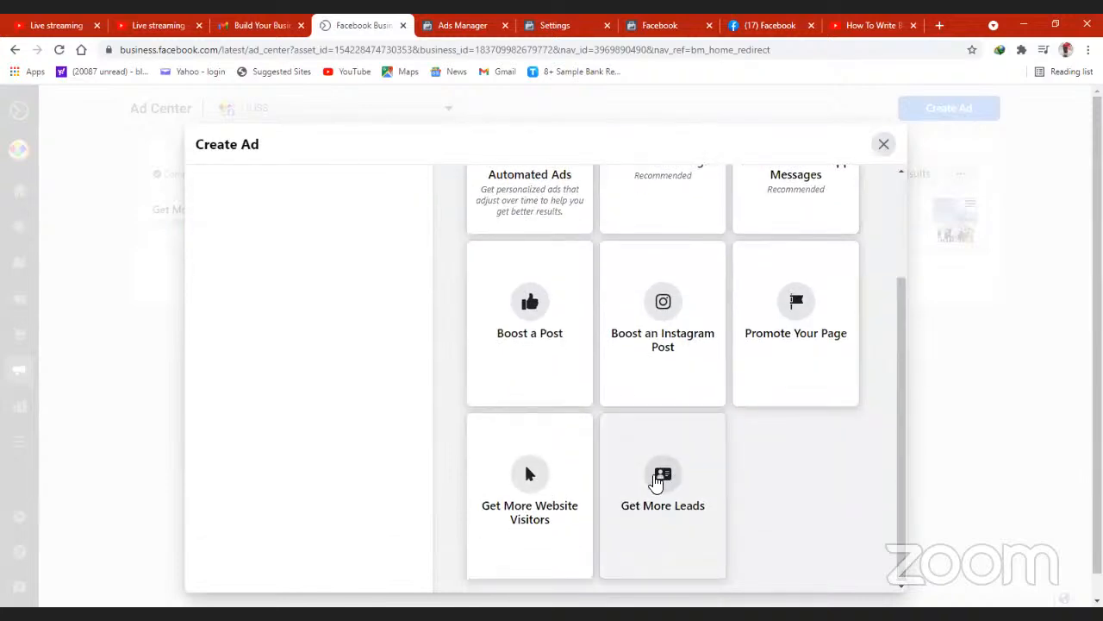
left_click(657, 481)
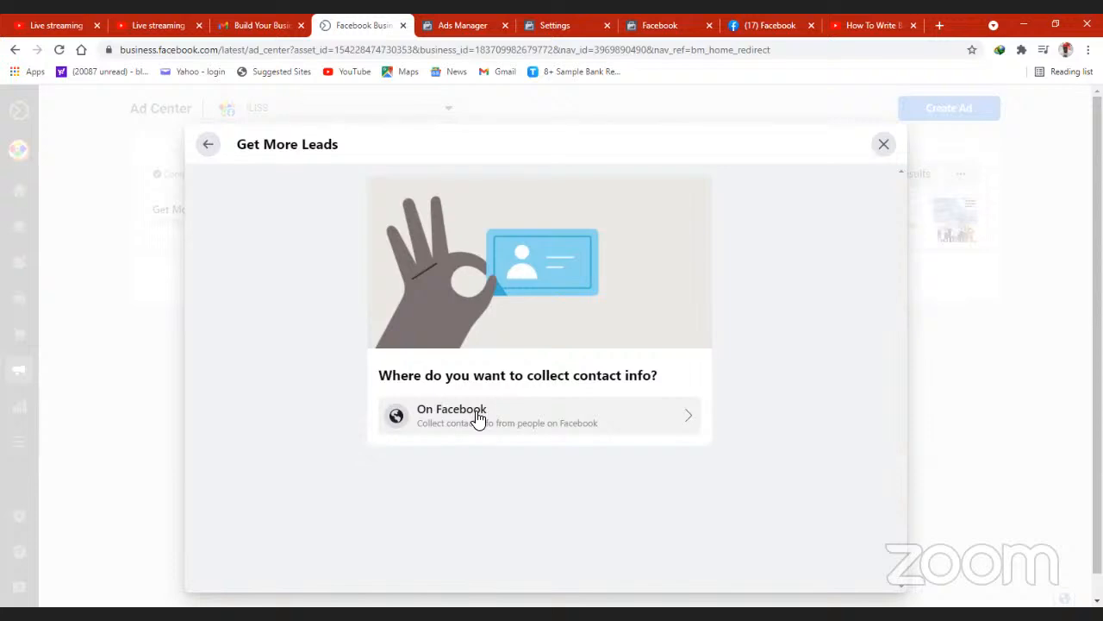
left_click(672, 418)
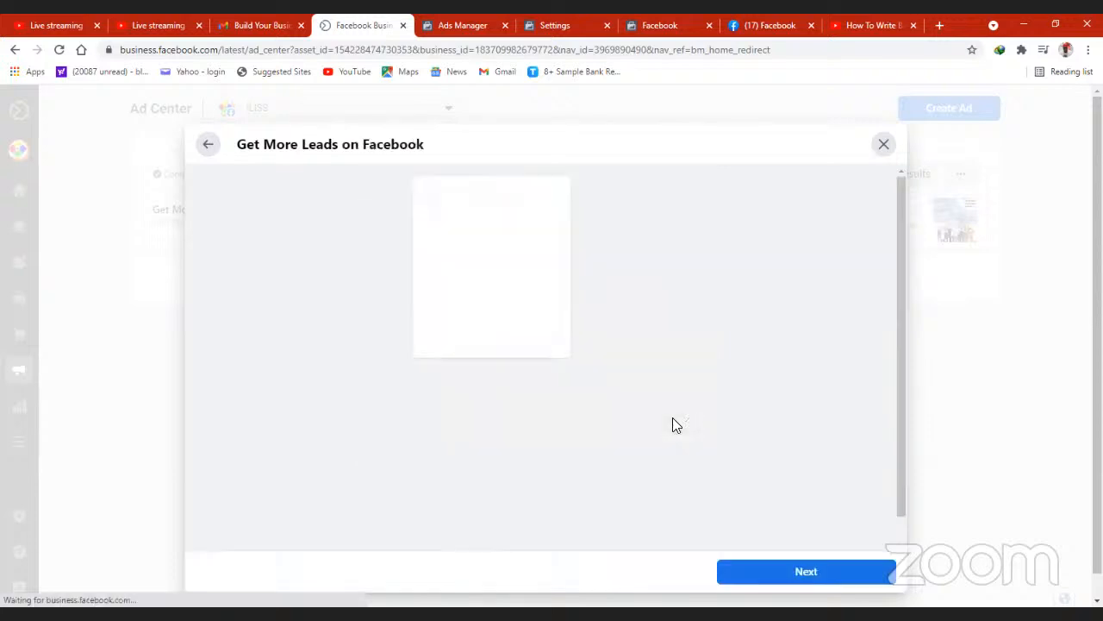
left_click_drag(901, 271, 891, 342)
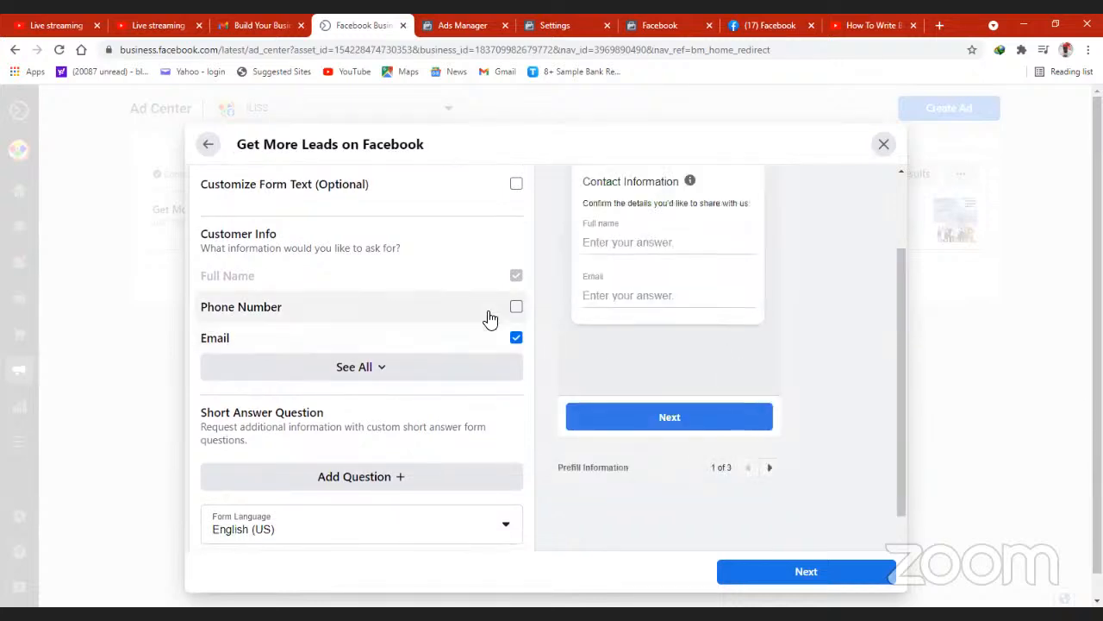
left_click(384, 372)
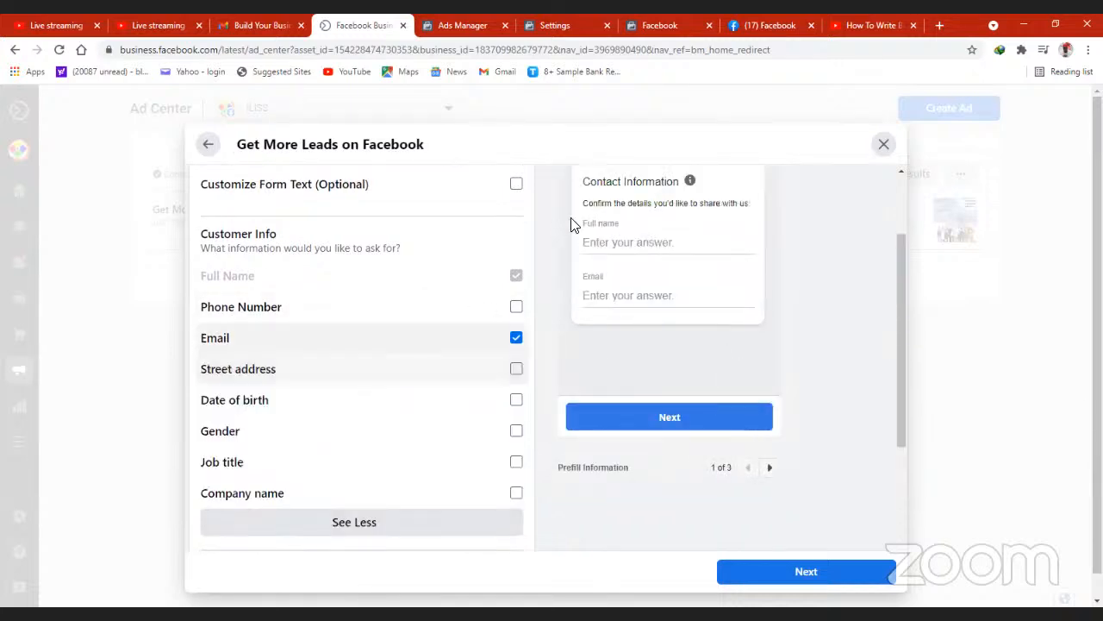
- Add phone number, street address, date of birth, gender, job title and company name to the lead form's customer info
left_click(517, 307)
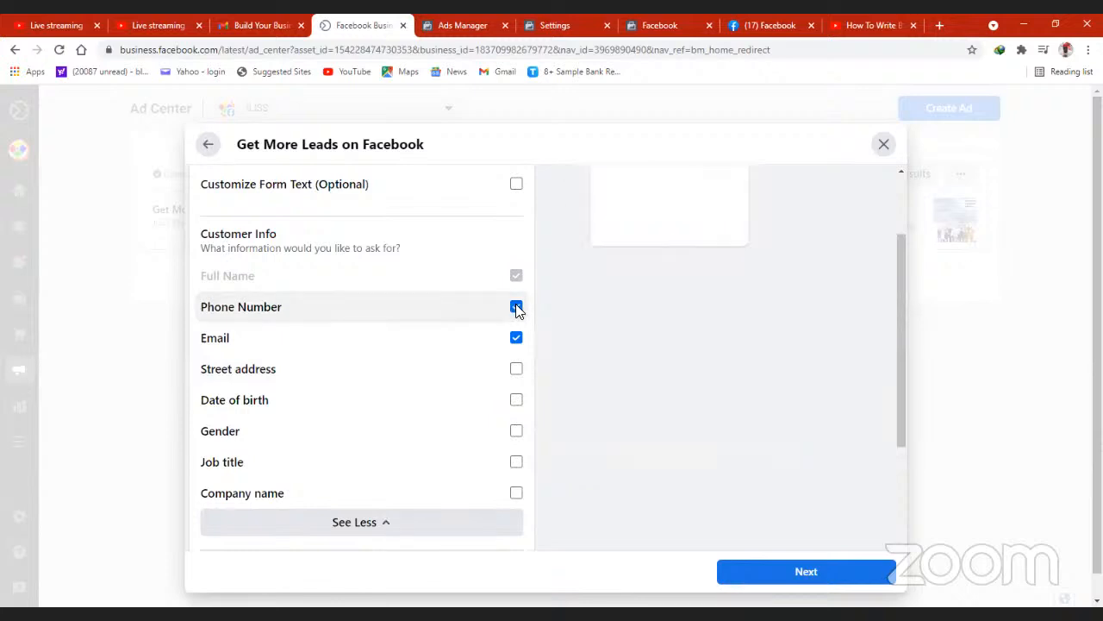
left_click(516, 369)
left_click(517, 401)
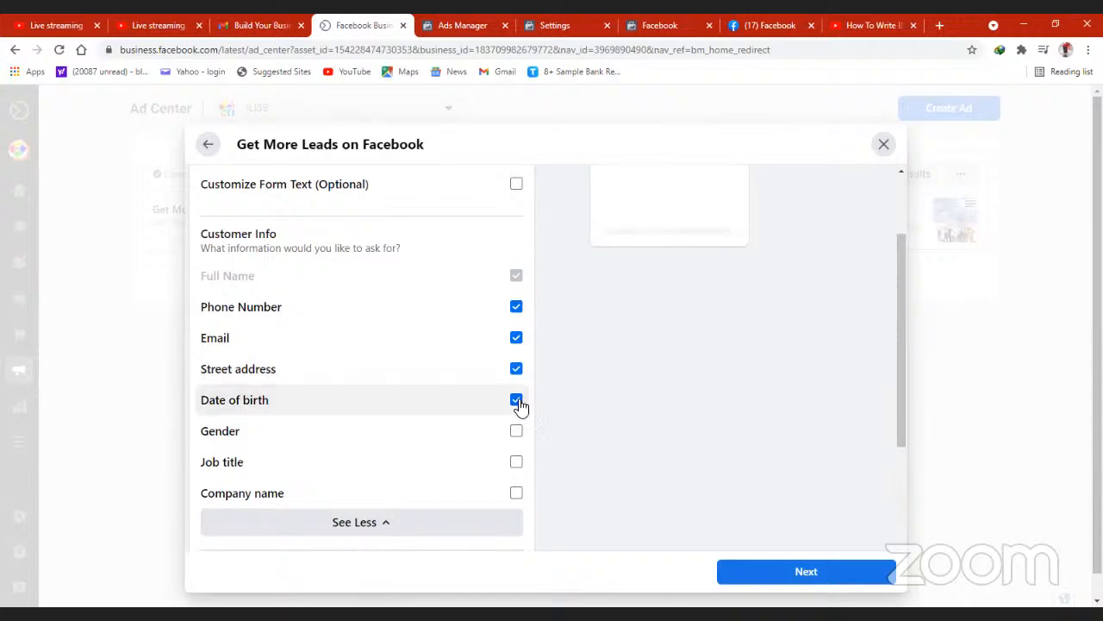
left_click(516, 435)
left_click(516, 462)
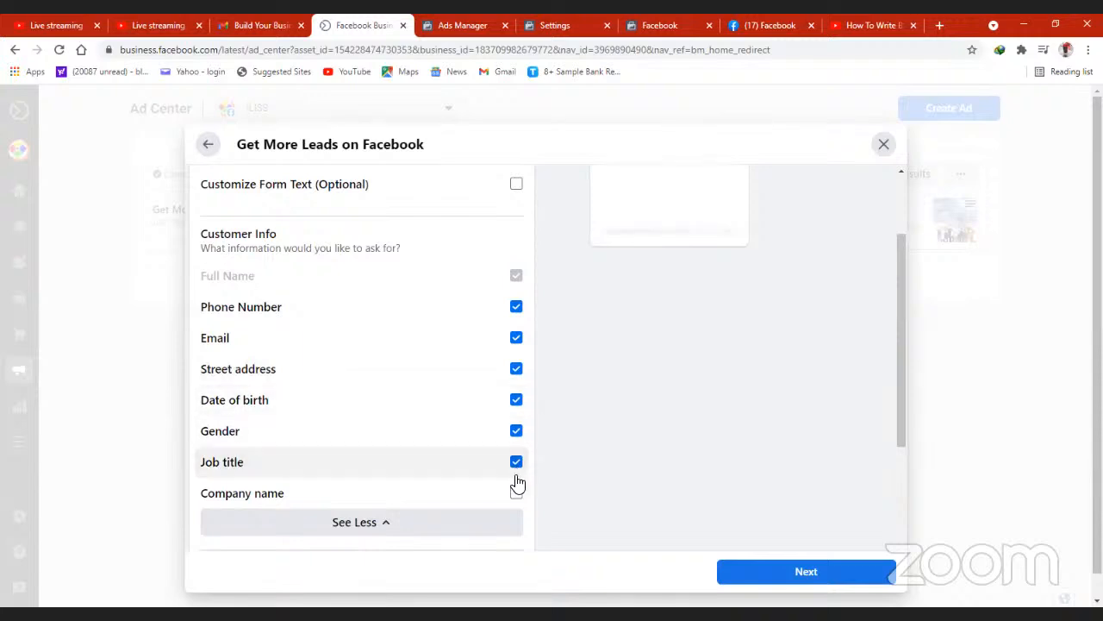
left_click(517, 494)
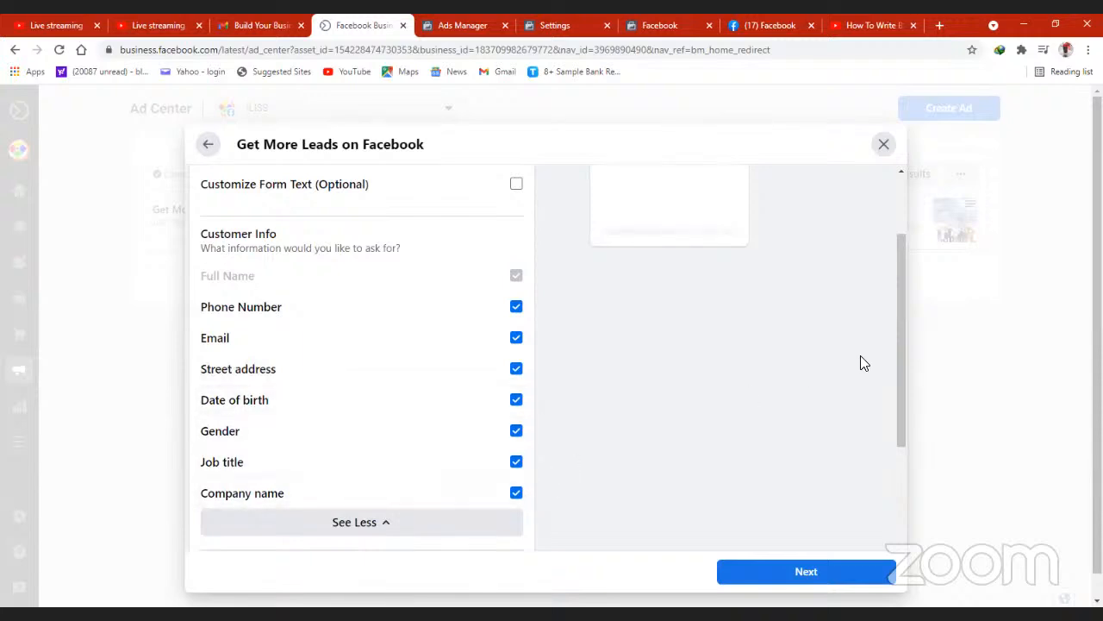
- Continue past the lead form to review the lead ad's creative and estimated daily results, and return to the ad goals
left_click_drag(896, 370, 928, 503)
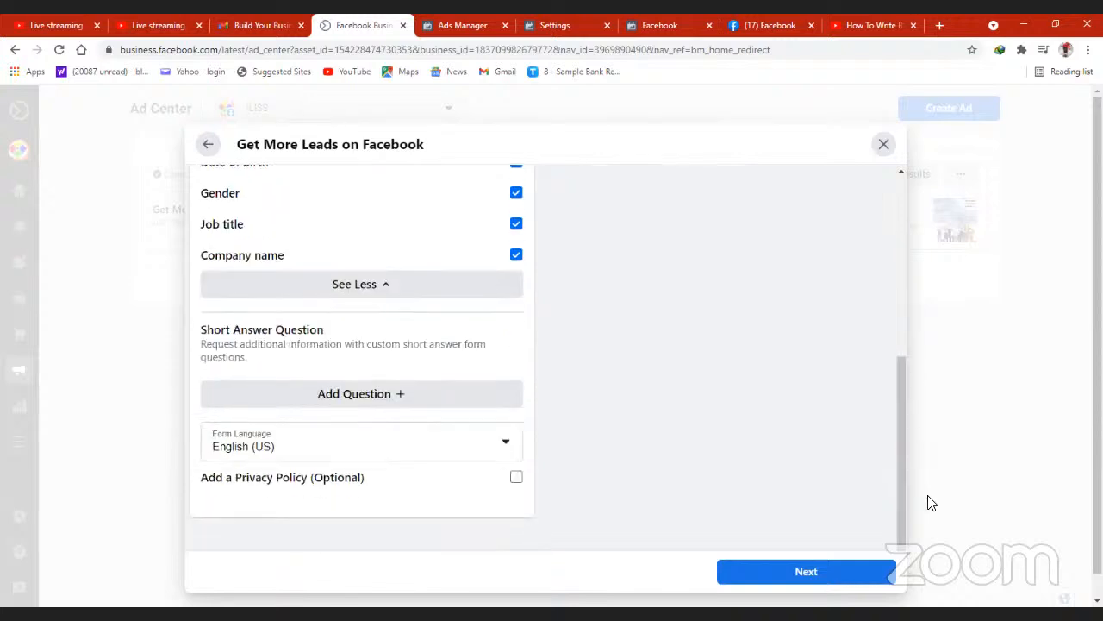
left_click(885, 562)
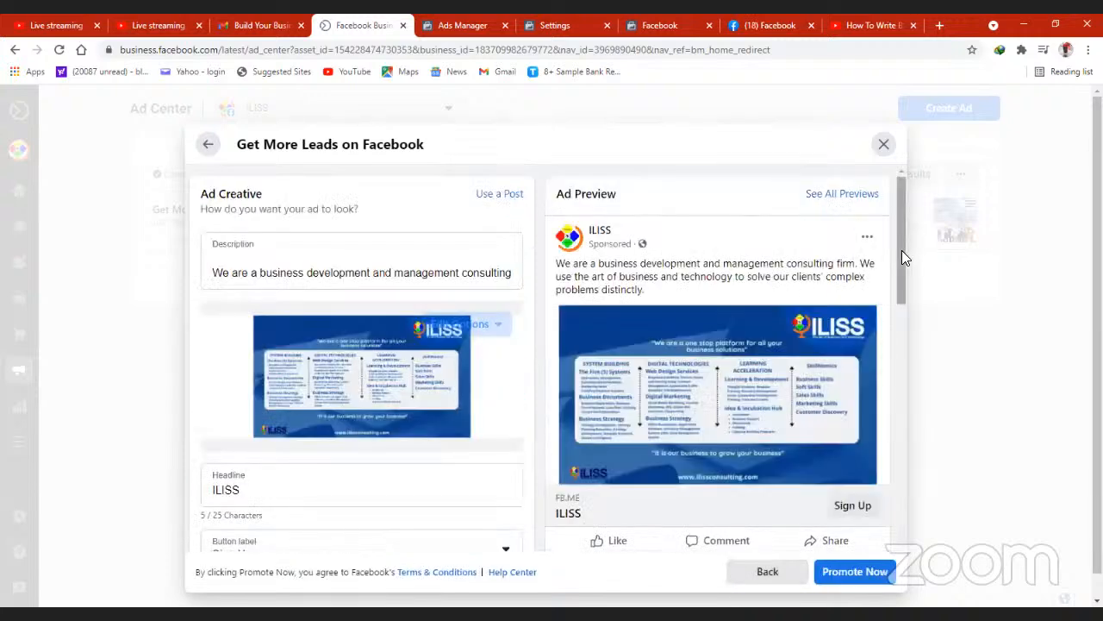
left_click_drag(901, 250, 900, 295)
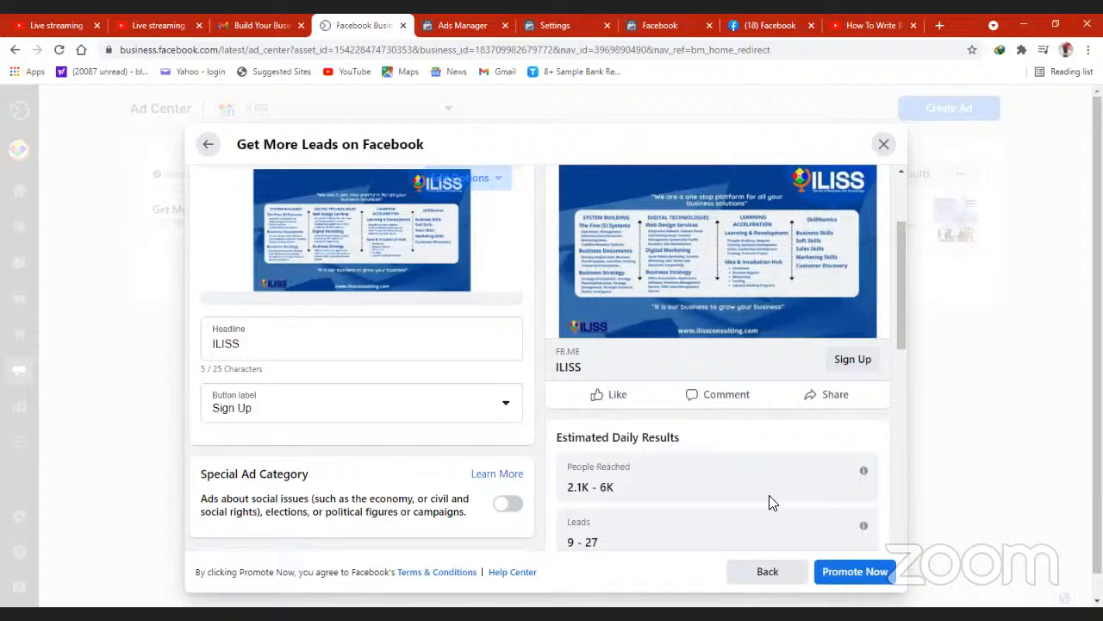
left_click(207, 144)
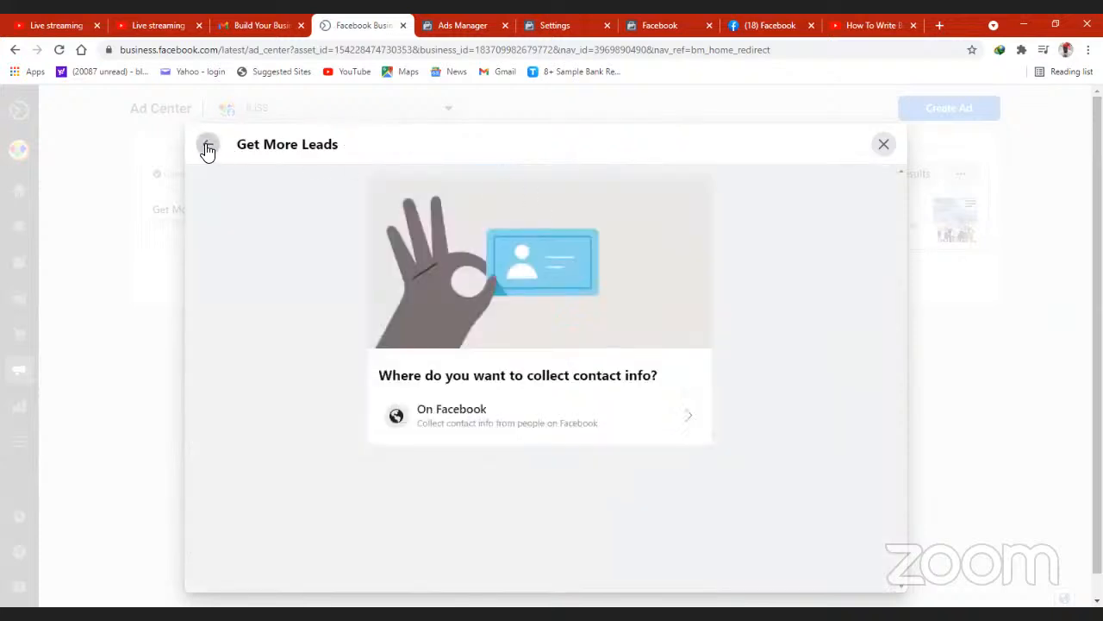
left_click(208, 144)
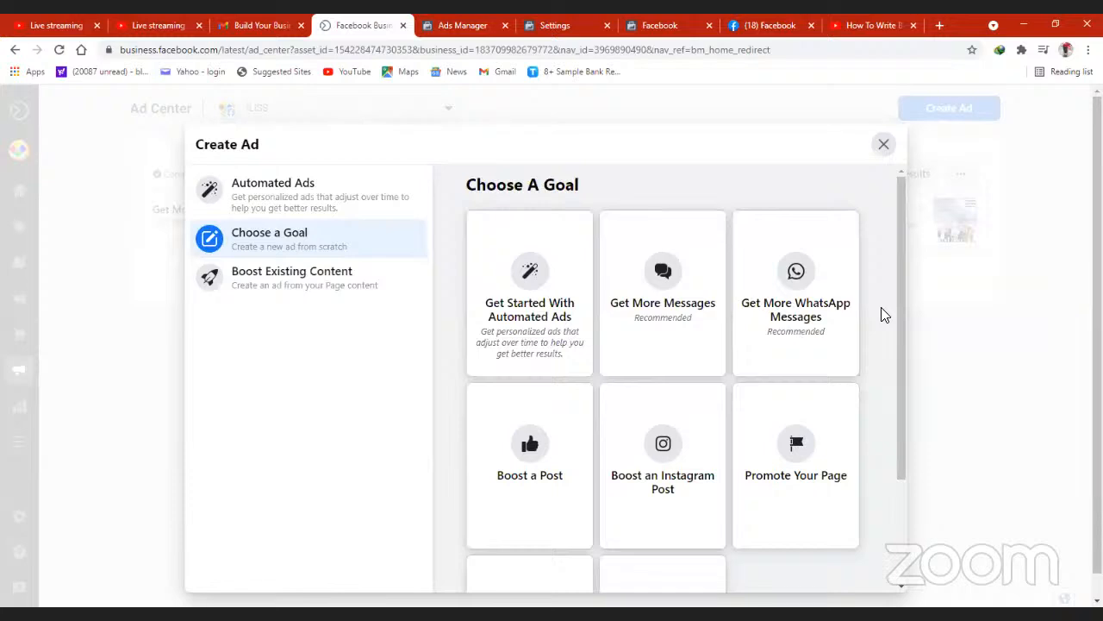
- Reopen the Get More WhatsApp Messages ad setup and review its creative, estimated results, payment summary and audience options
left_click(786, 284)
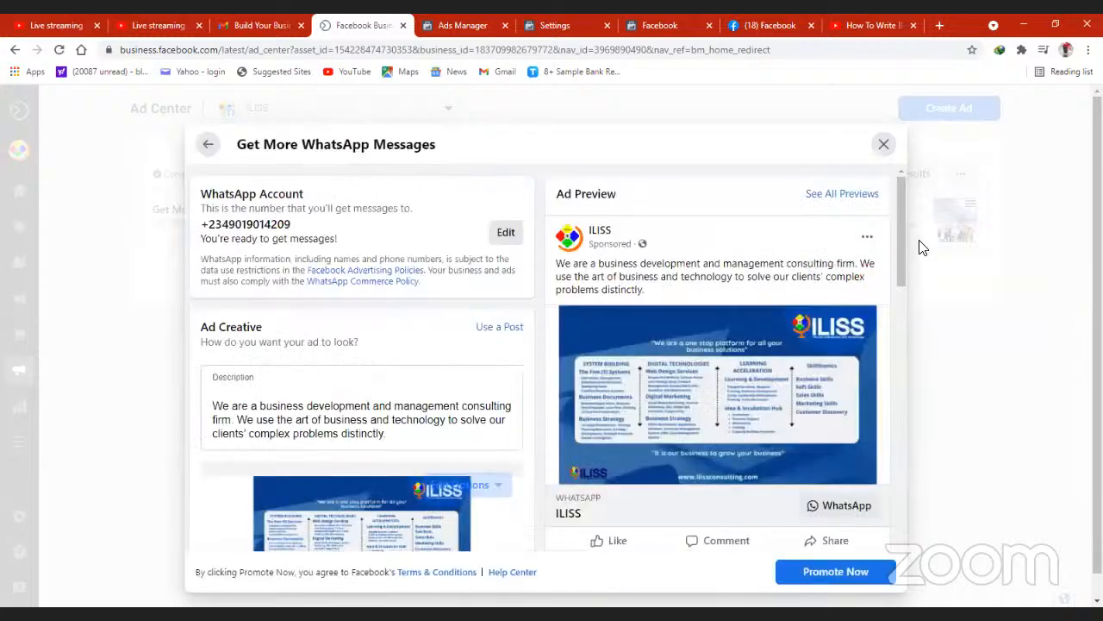
left_click_drag(900, 240, 903, 209)
scroll(917, 258, "down", 2)
left_click_drag(917, 286, 918, 287)
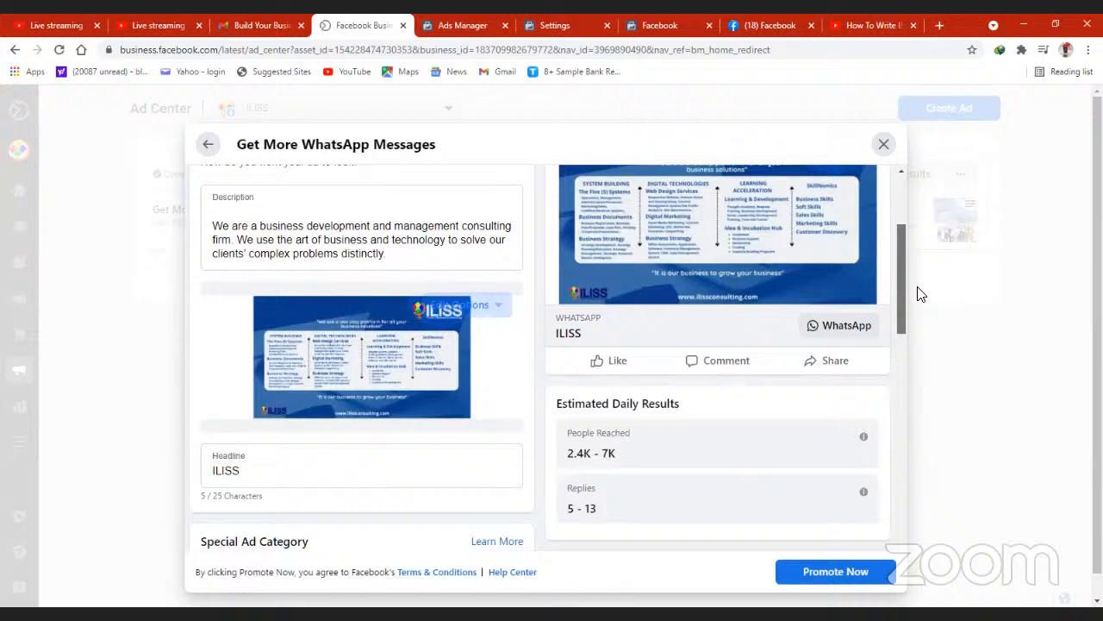
left_click_drag(918, 294, 915, 368)
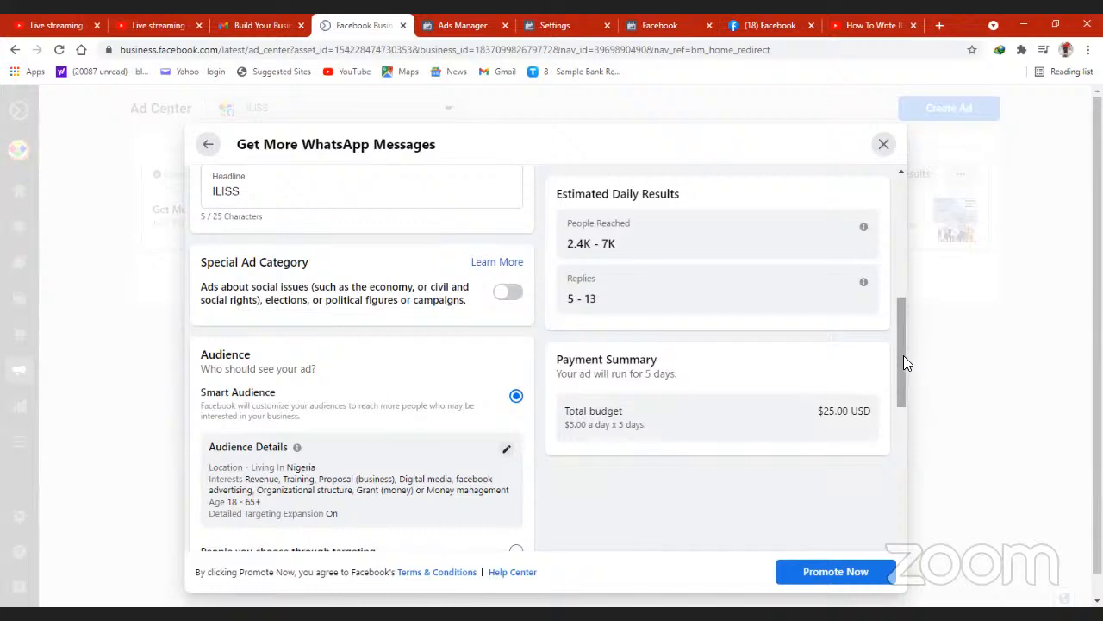
left_click_drag(904, 356, 902, 370)
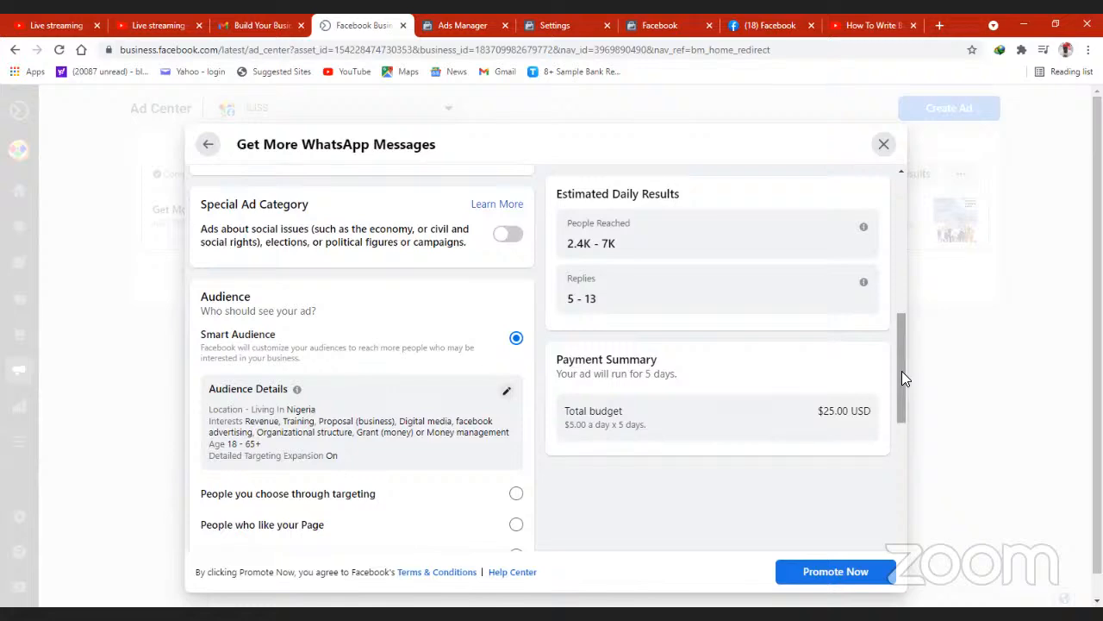
mouse_move(901, 370)
left_mouse_down()
mouse_move(910, 441)
mouse_move(907, 347)
mouse_move(909, 380)
left_mouse_up()
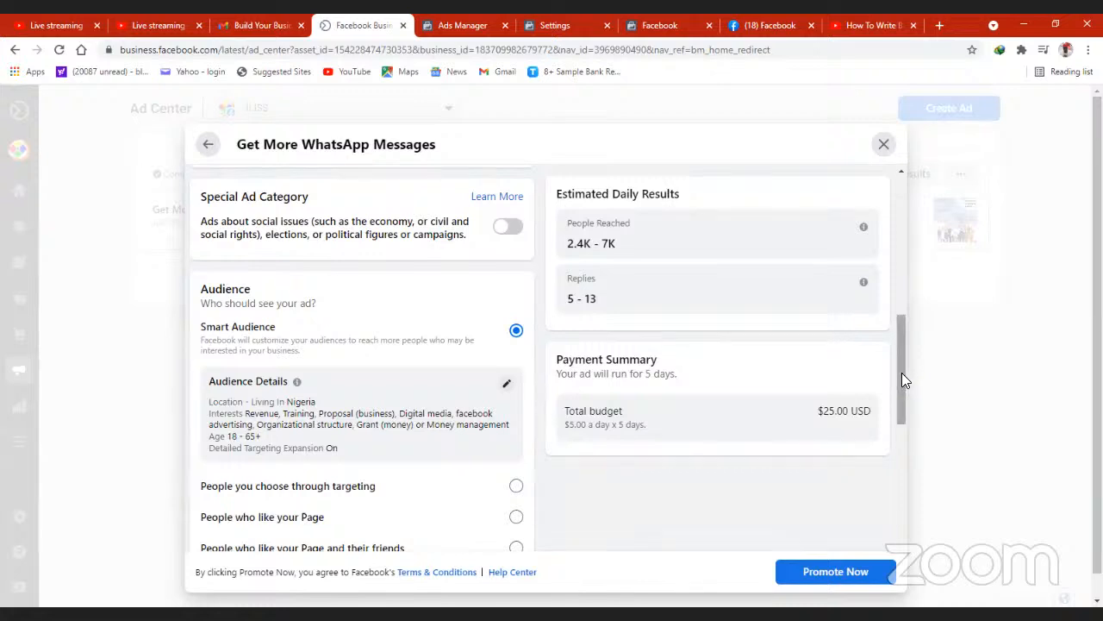
left_click_drag(902, 372, 901, 401)
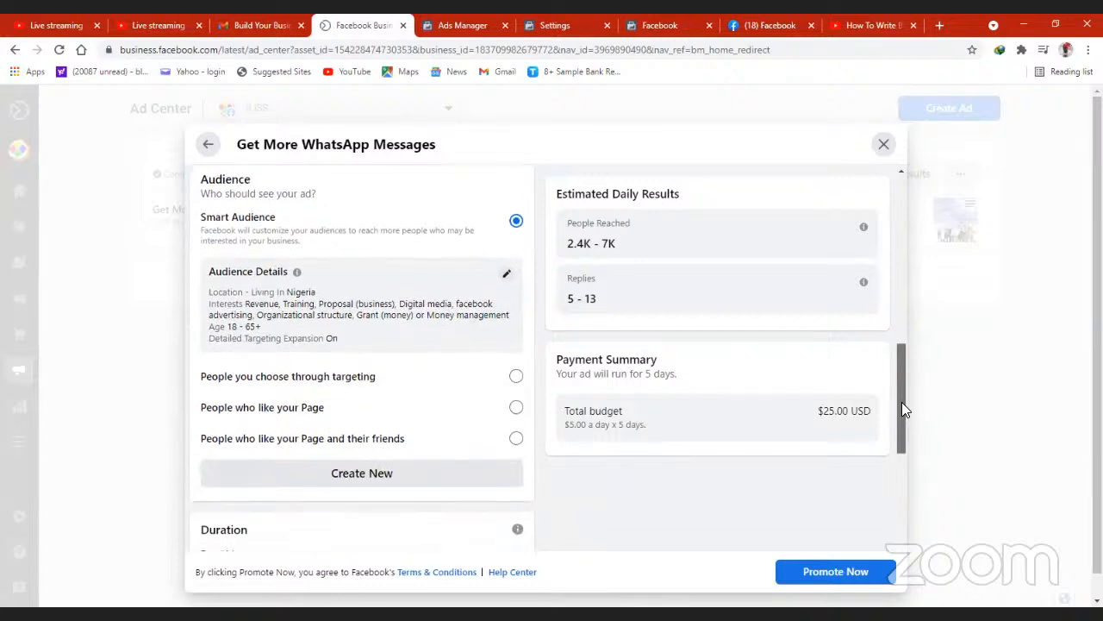
- Use the Facebook post published on Jun 5 as the creative for the WhatsApp messages ad
left_click_drag(902, 401, 898, 426)
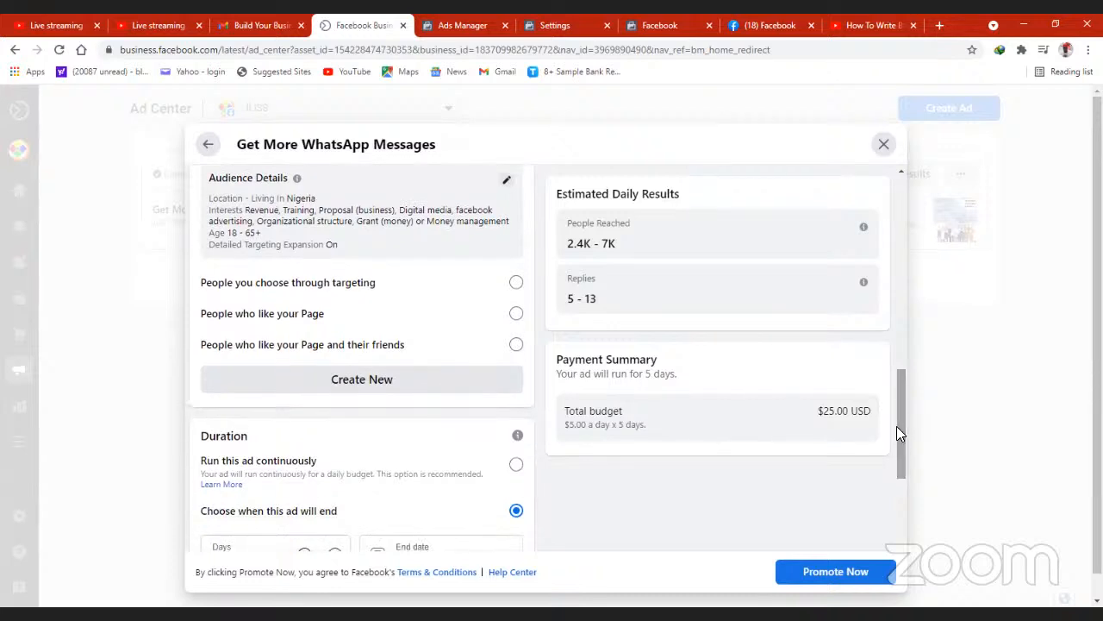
left_click_drag(905, 434, 891, 287)
scroll(881, 254, "up", 2)
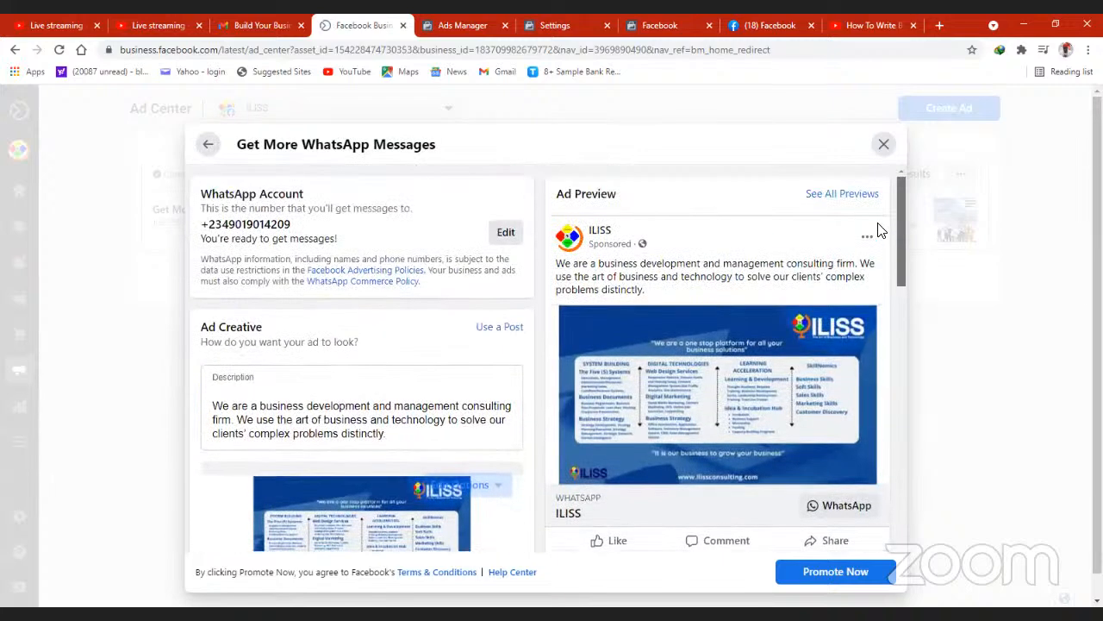
scroll(879, 228, "down", 1)
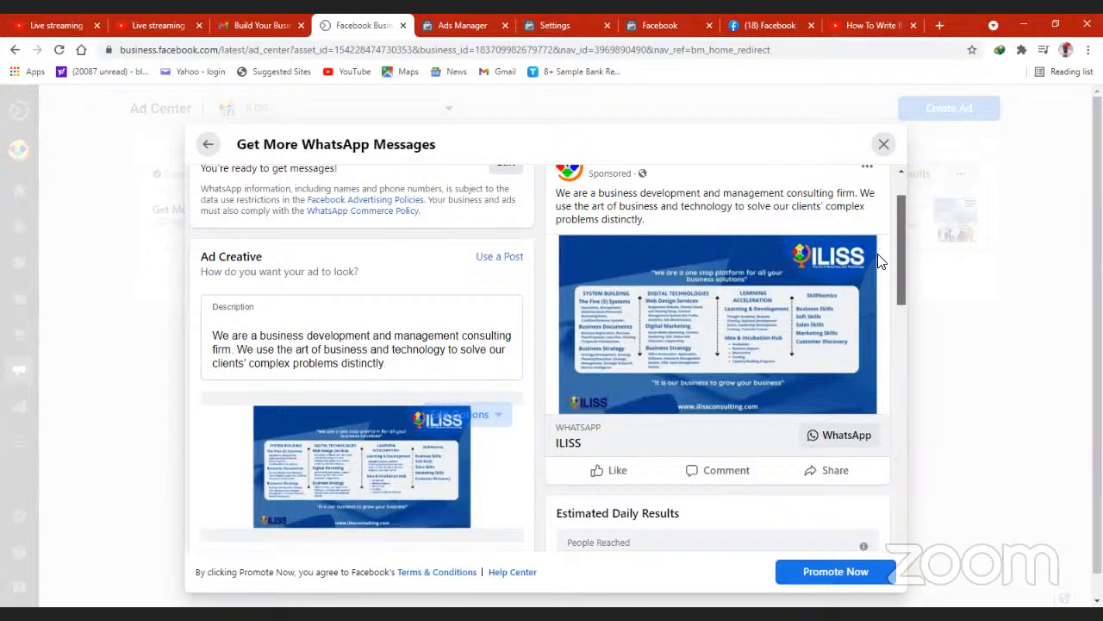
left_click(498, 257)
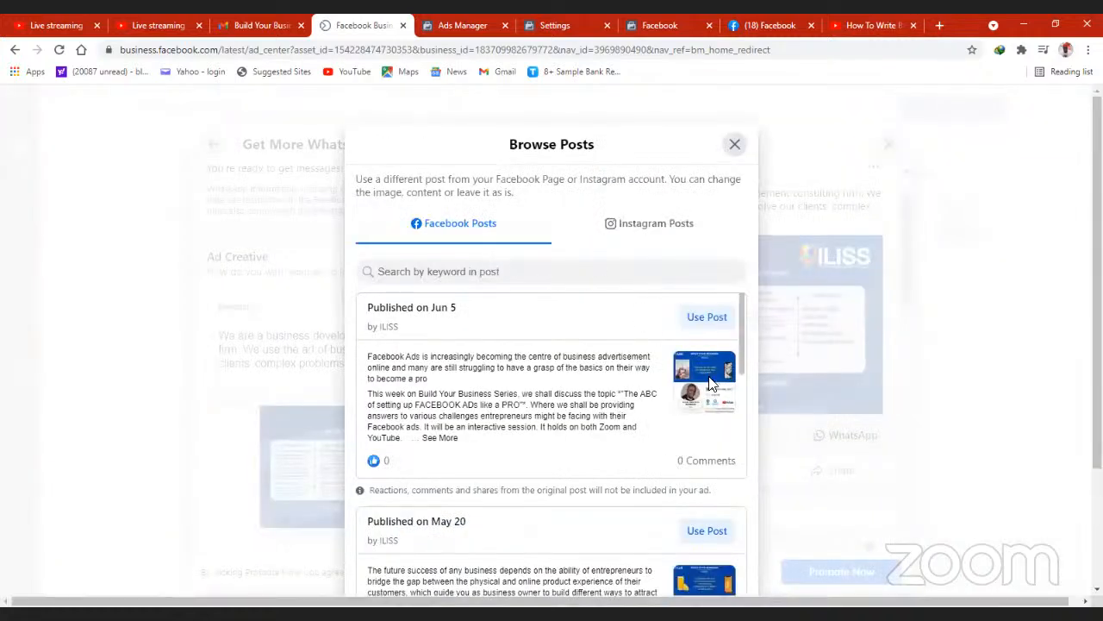
left_click(707, 318)
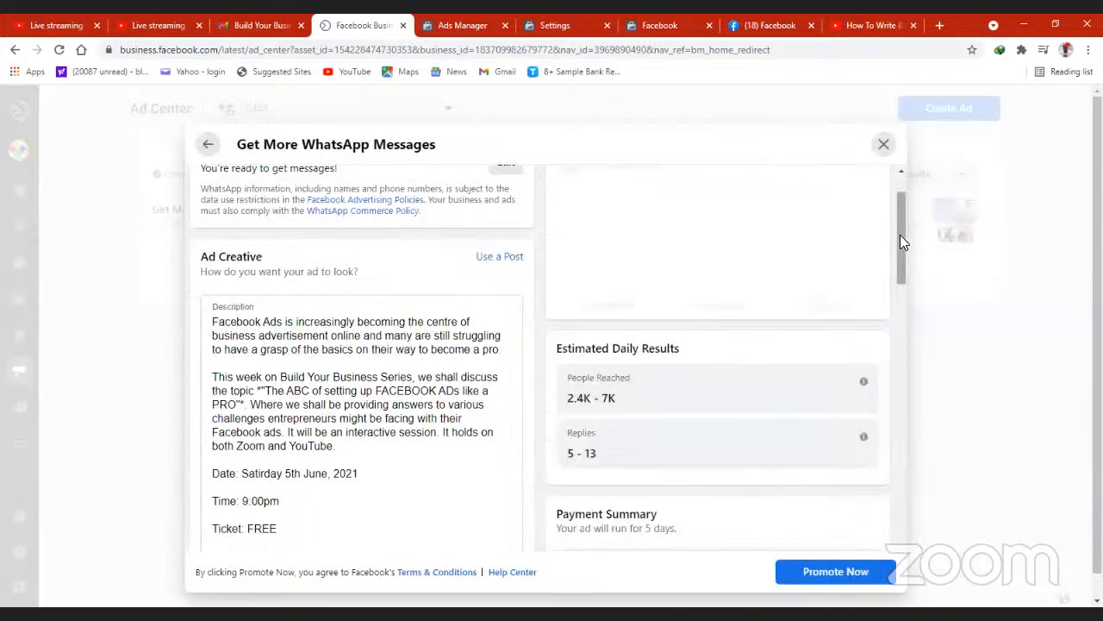
- View all previews of the ad with the chosen post, and return to the ad setup
left_click_drag(900, 228, 900, 204)
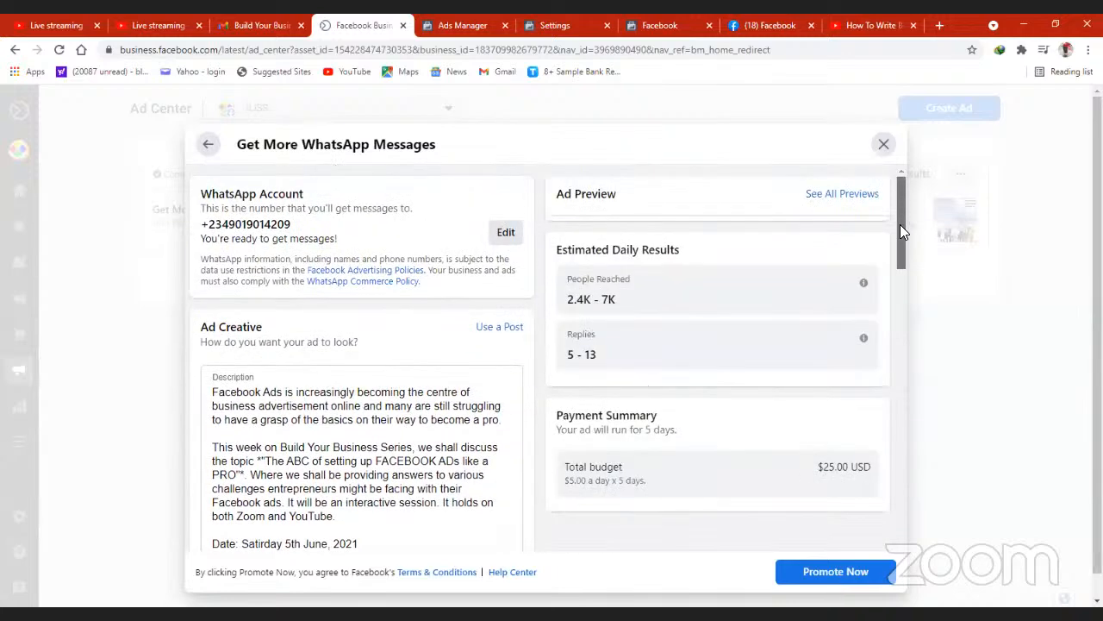
scroll(900, 224, "down", 4)
scroll(898, 197, "up", 4)
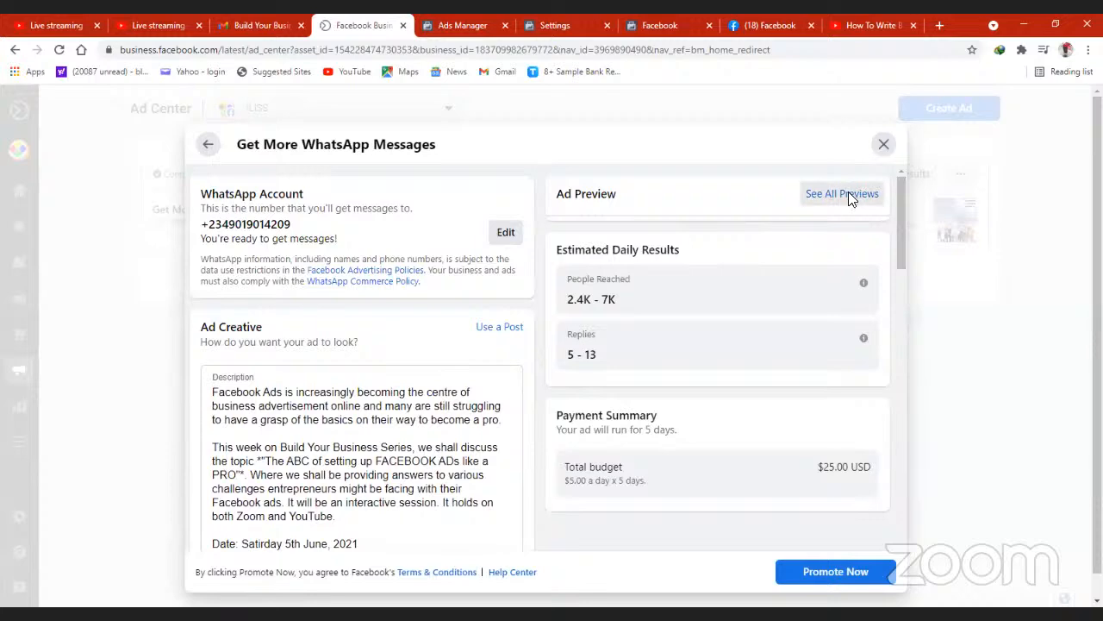
left_click(849, 193)
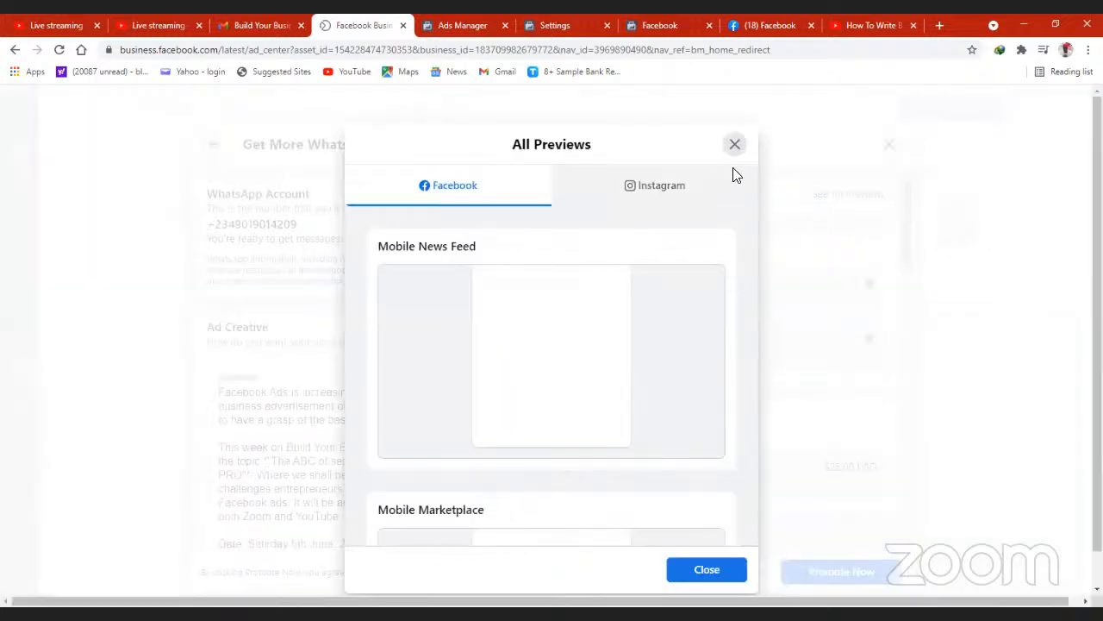
left_click(734, 145)
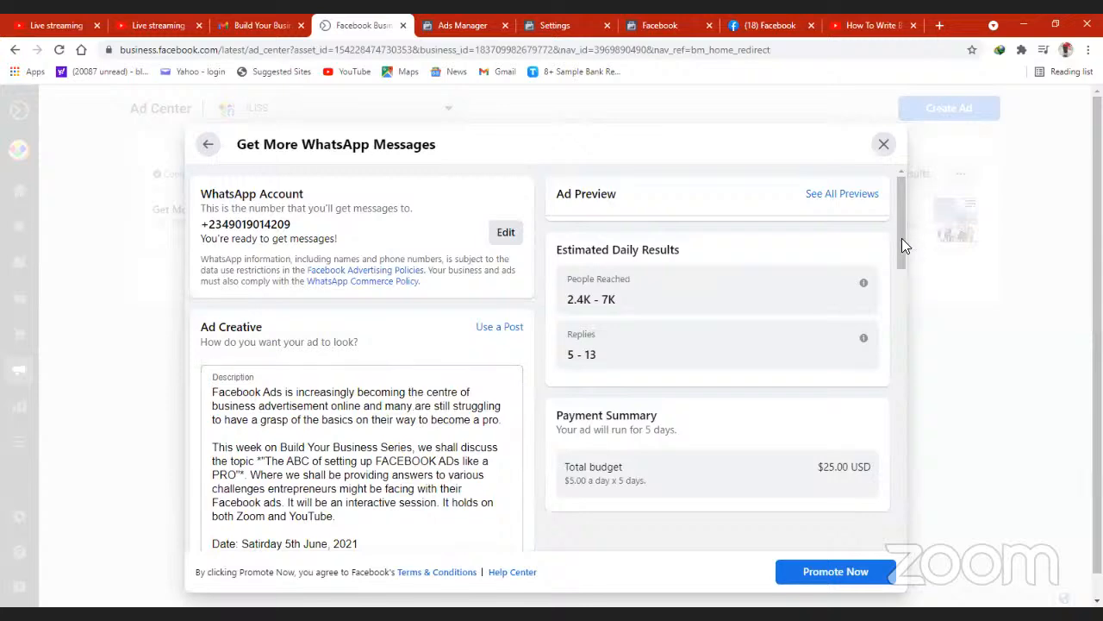
- Delete the closing WhatsApp group invitation and its chat link from the ad description
left_click_drag(898, 240, 895, 302)
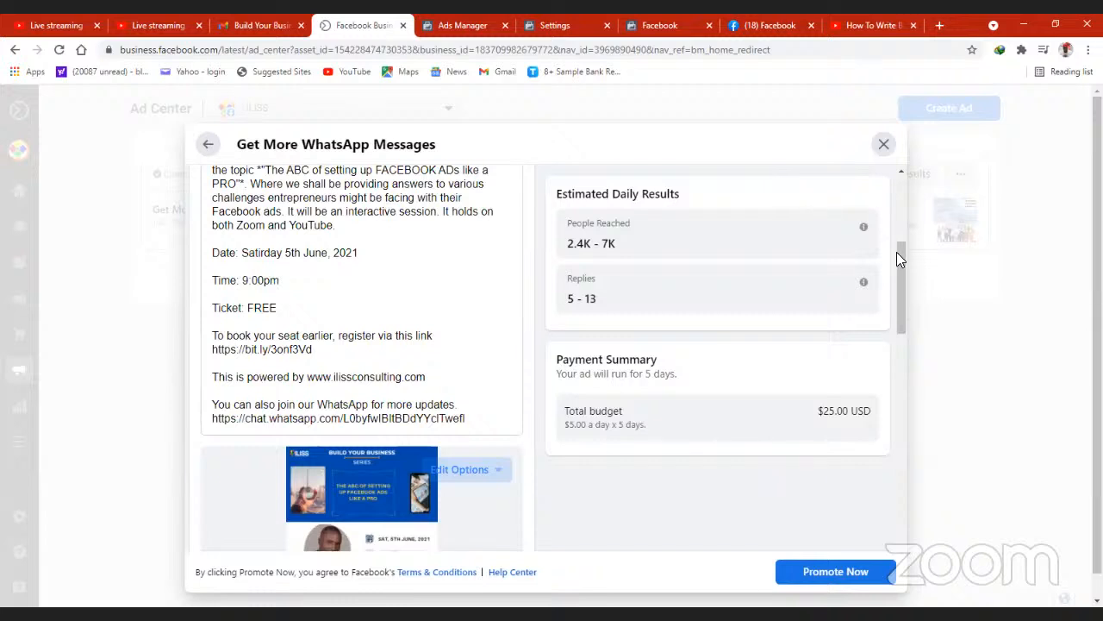
mouse_move(898, 274)
left_mouse_down()
mouse_move(900, 295)
mouse_move(896, 266)
left_mouse_up()
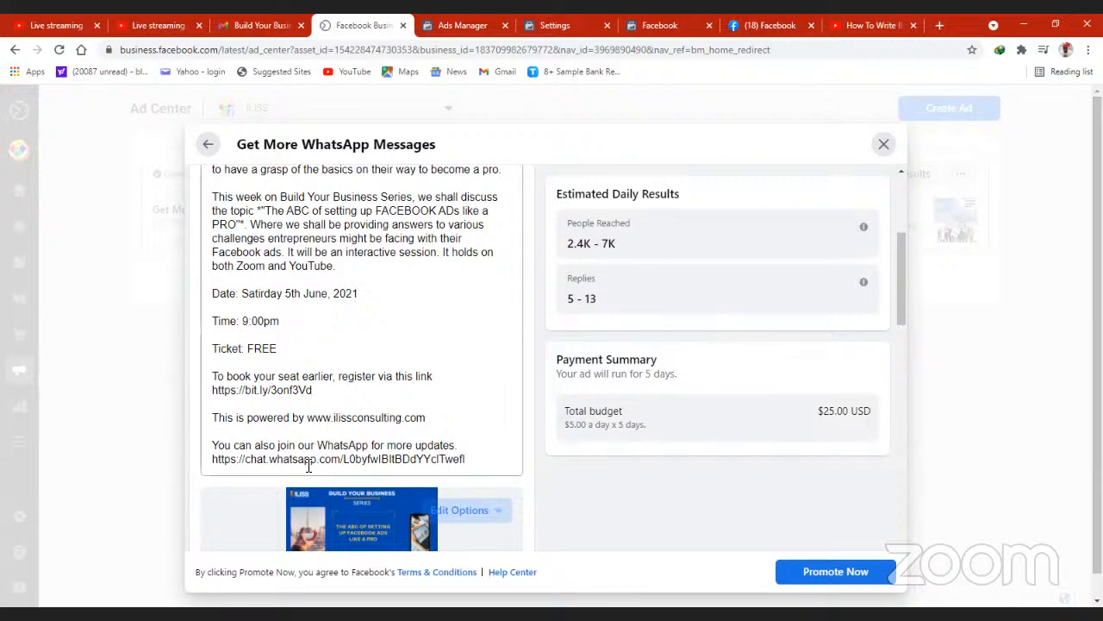
left_click(475, 458)
left_click_drag(475, 458, 208, 450)
key("BackSpace")
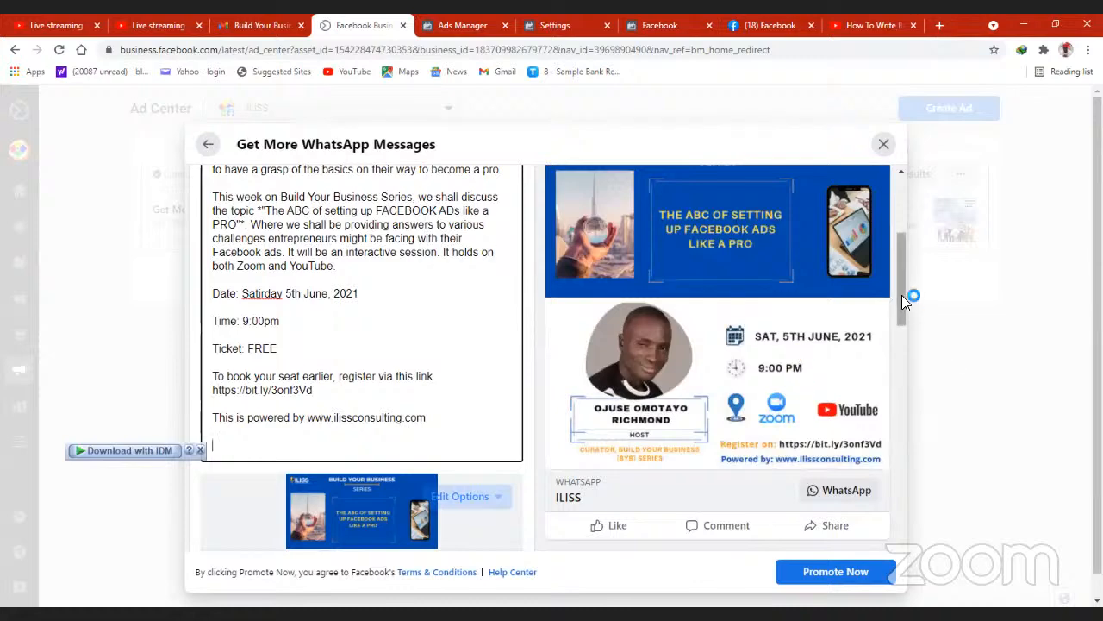
- Review the shortened description and the ad preview with the event flyer and WhatsApp button
left_click_drag(901, 295, 901, 219)
scroll(907, 304, "up", 1)
left_click_drag(902, 273, 910, 307)
scroll(906, 310, "down", 1)
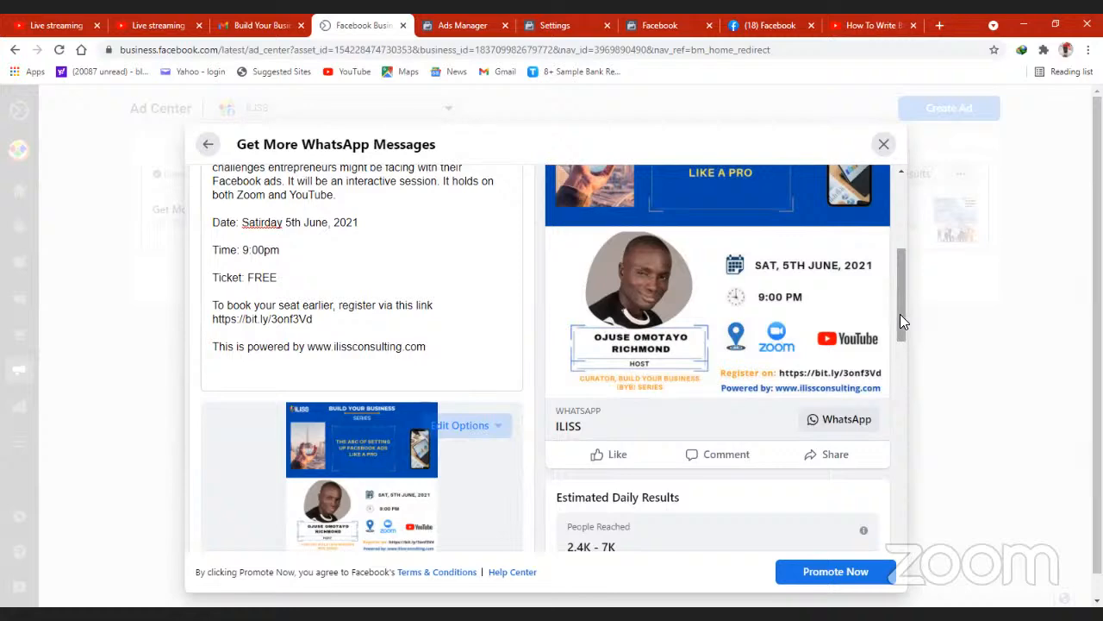
mouse_move(900, 314)
left_mouse_down()
mouse_move(898, 332)
mouse_move(898, 297)
left_mouse_up()
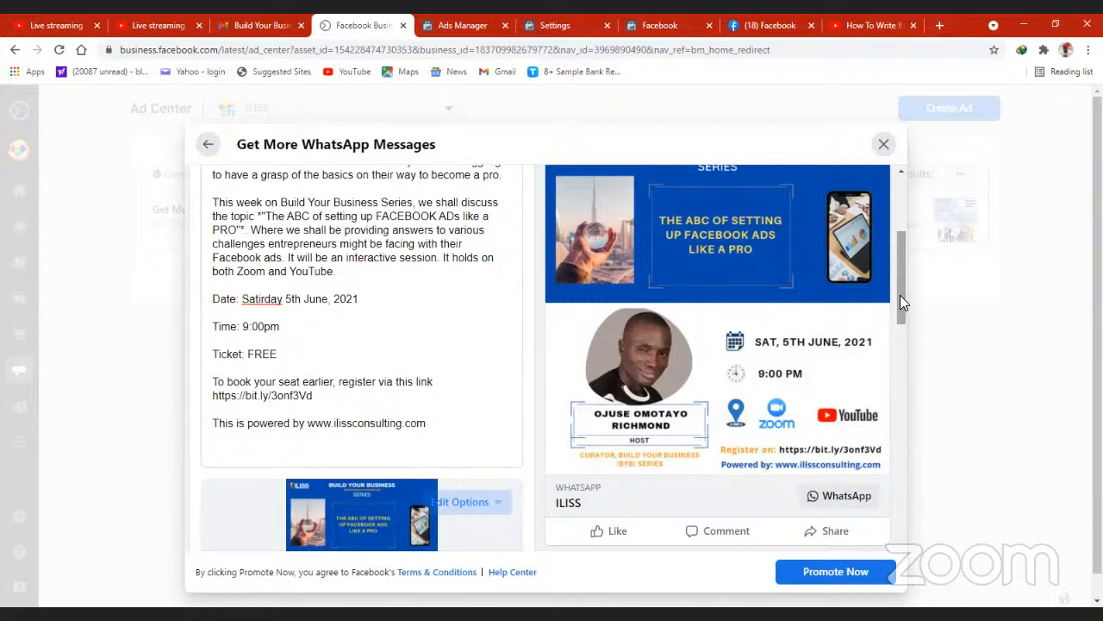
- Open the Smart Audience details for editing, review the gender, age, location and detailed targeting options, and close them without saving
left_click_drag(899, 295, 899, 408)
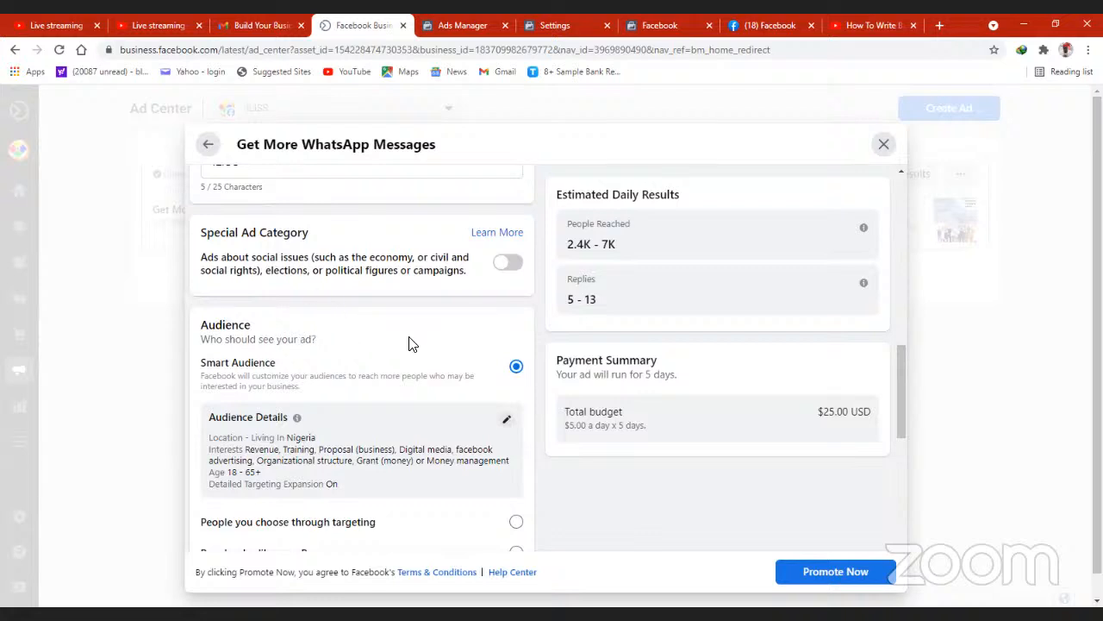
left_click_drag(1099, 345, 1099, 371)
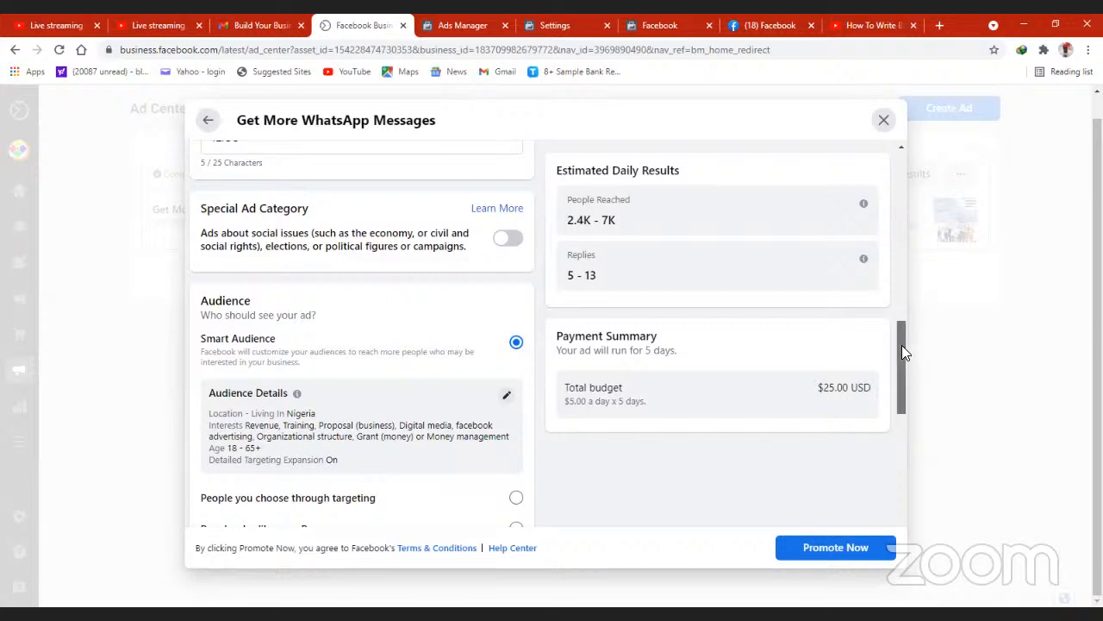
mouse_move(902, 351)
left_mouse_down()
mouse_move(903, 384)
mouse_move(901, 371)
left_mouse_up()
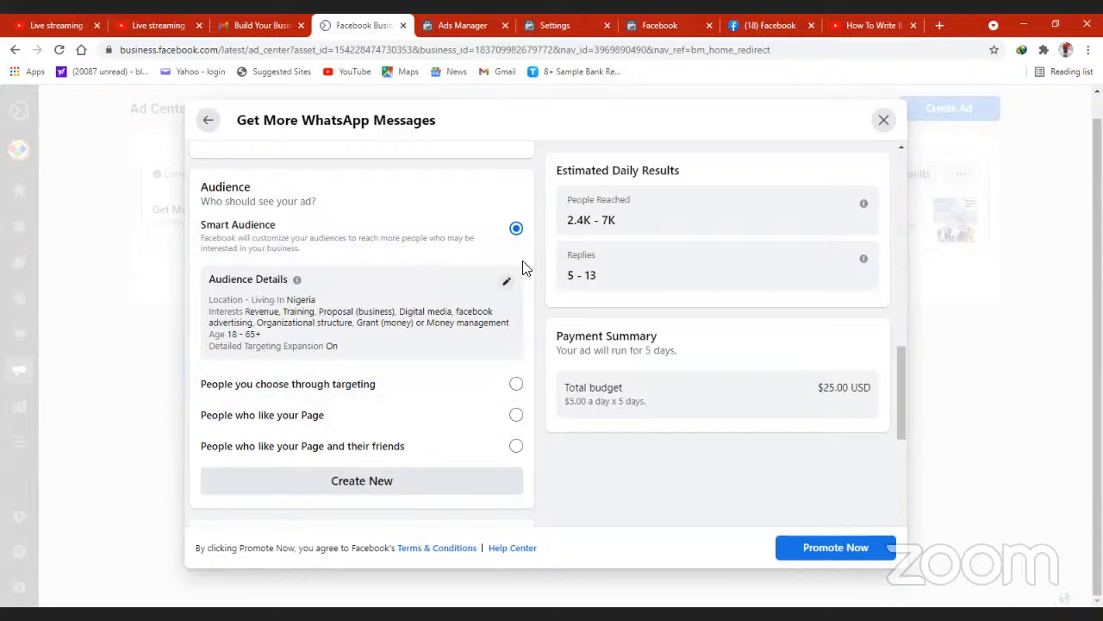
left_click(509, 287)
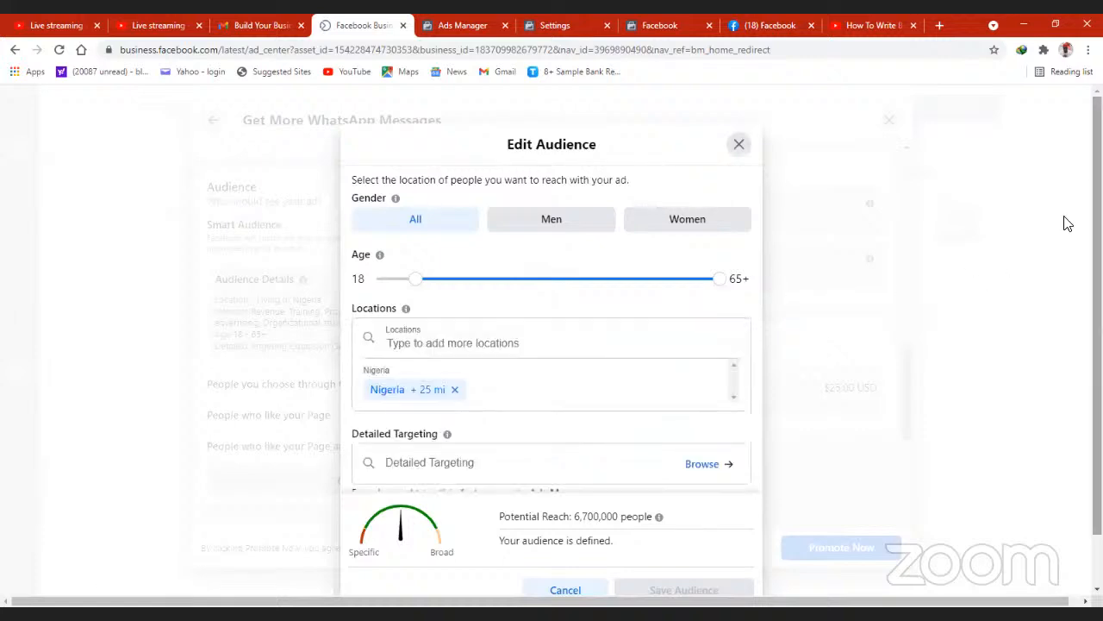
scroll(862, 339, "down", 1)
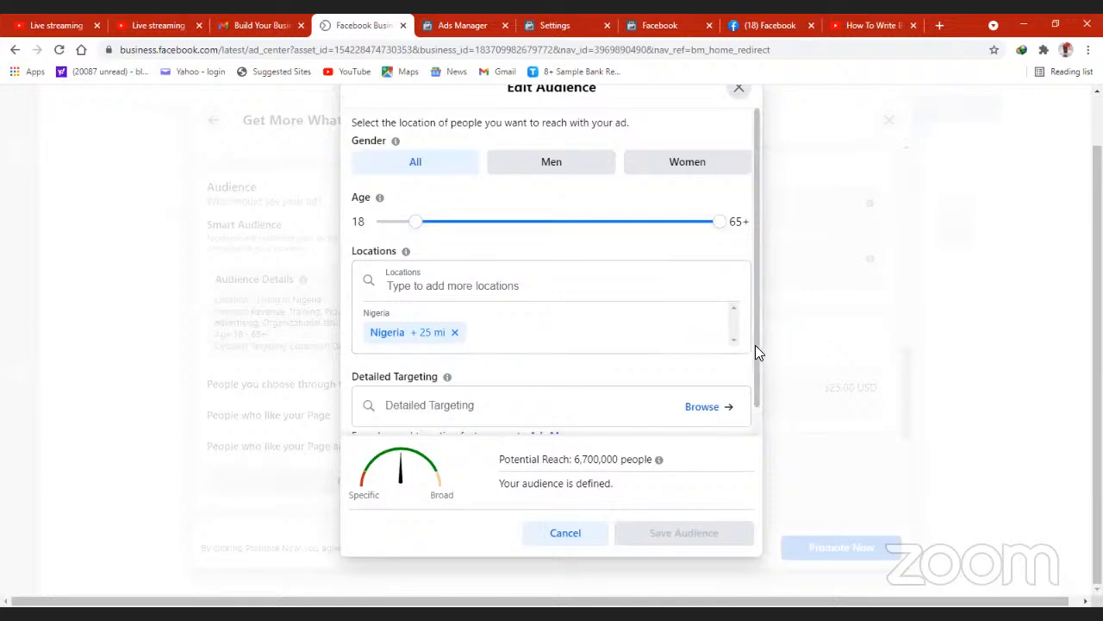
scroll(755, 345, "down", 1)
scroll(755, 258, "up", 1)
left_click(736, 90)
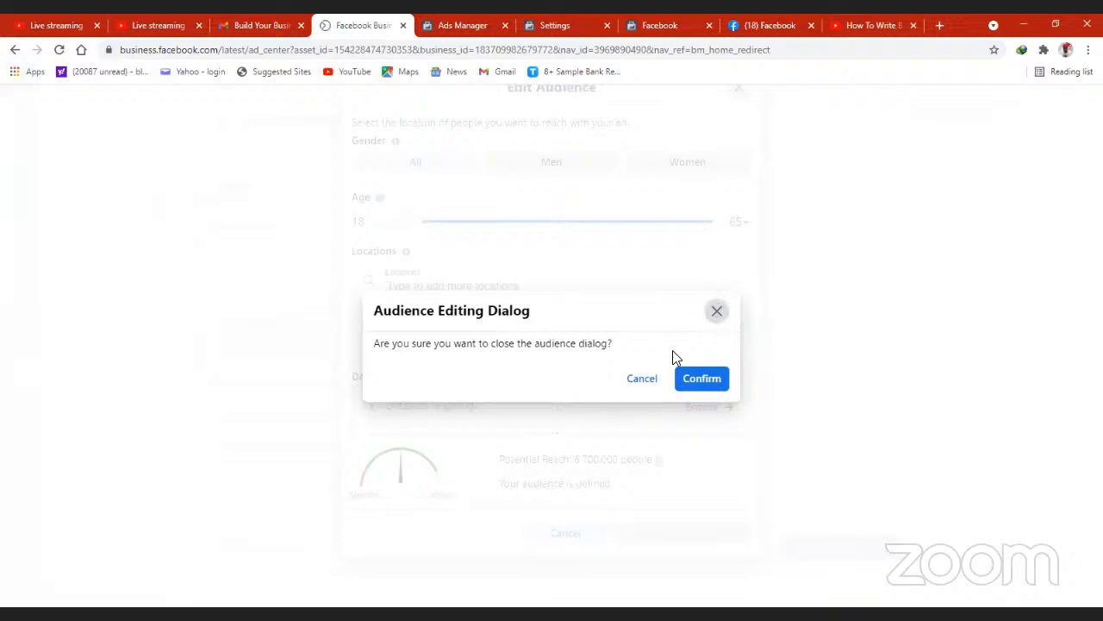
left_click(644, 380)
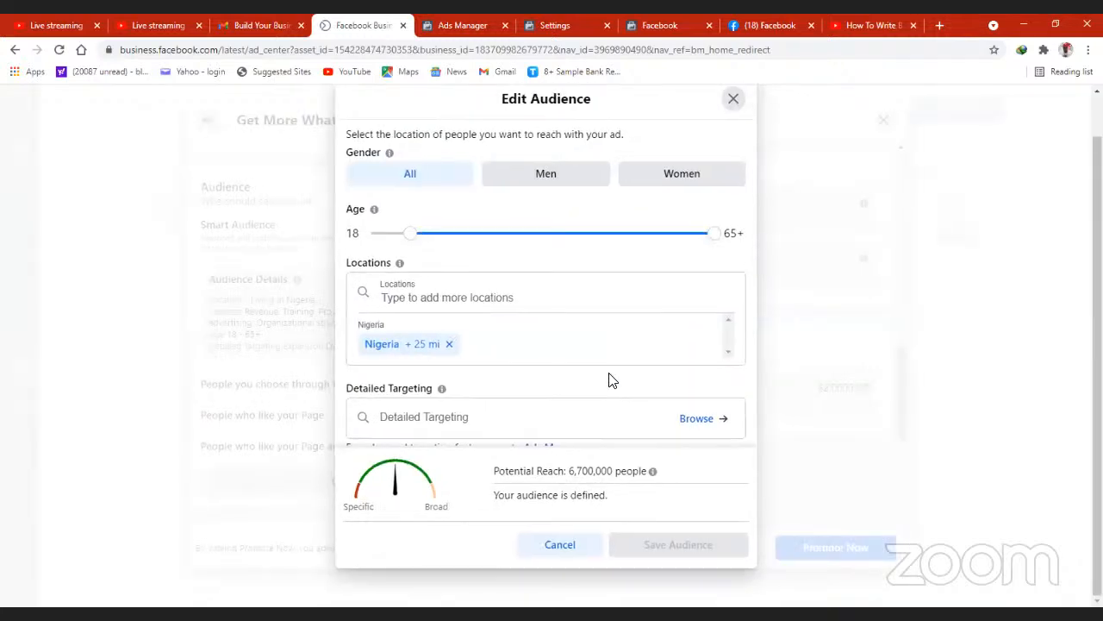
left_click(732, 100)
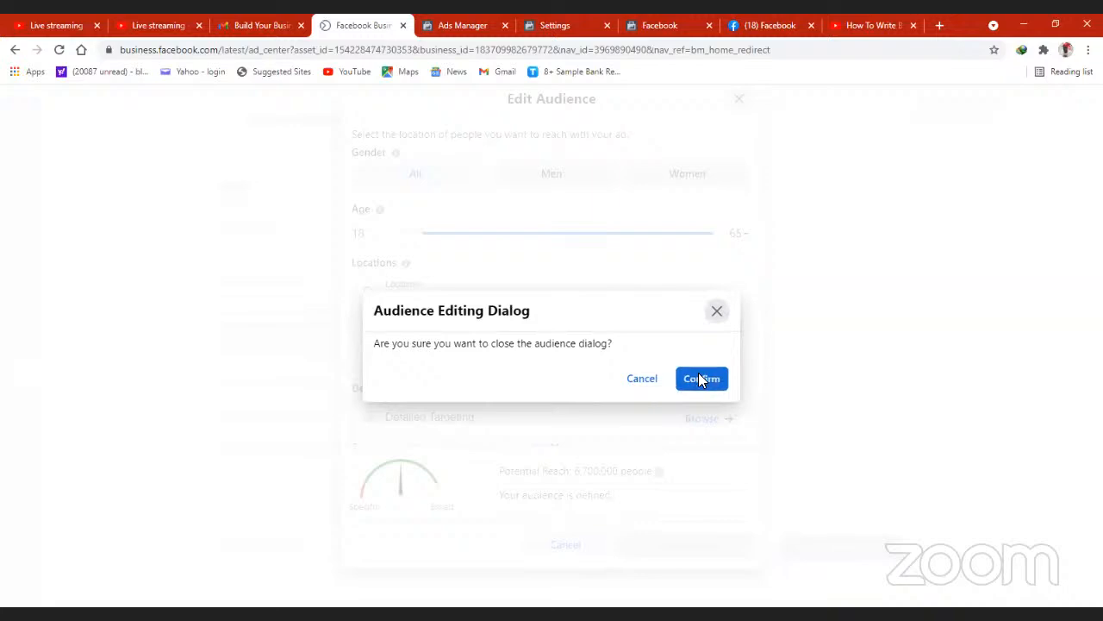
left_click(700, 380)
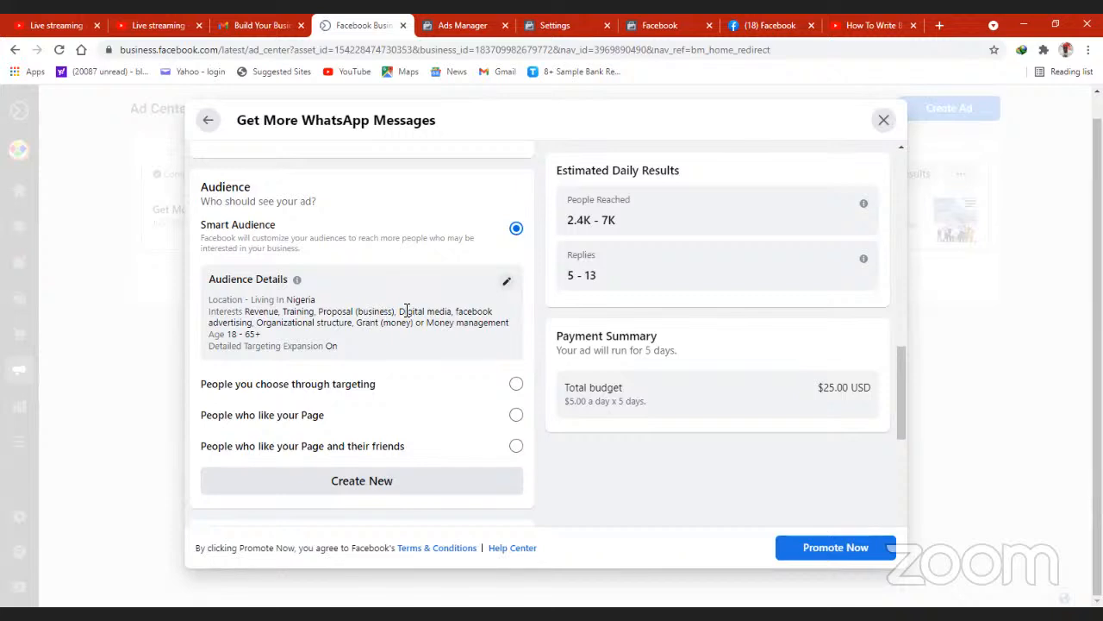
- Switch the ad audience to people chosen through targeting and set its maximum age to 50
left_click(516, 385)
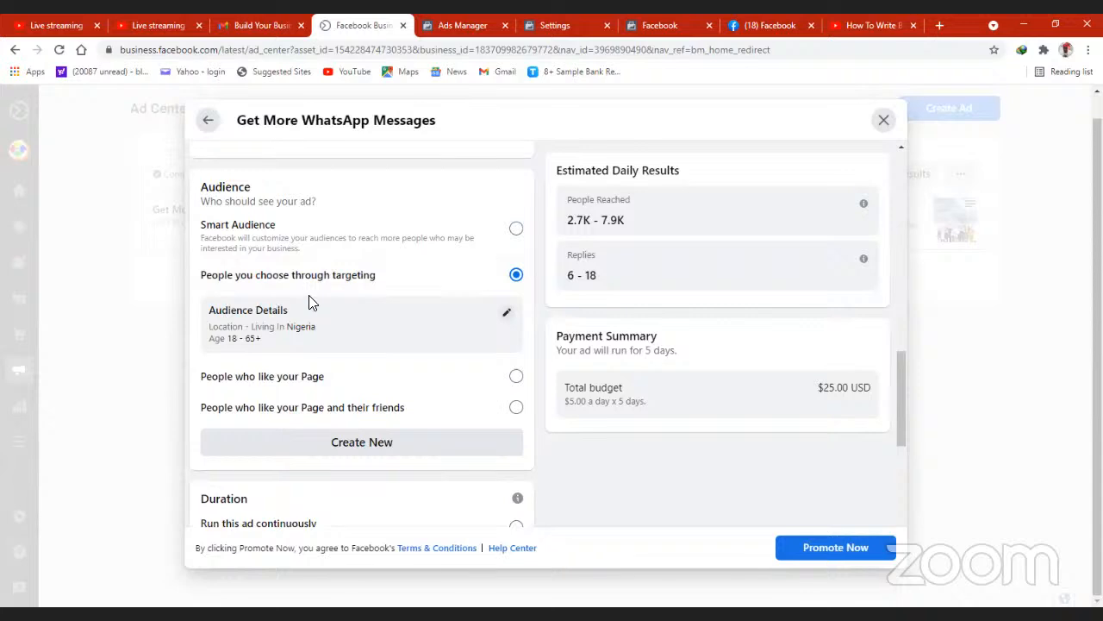
left_click(506, 316)
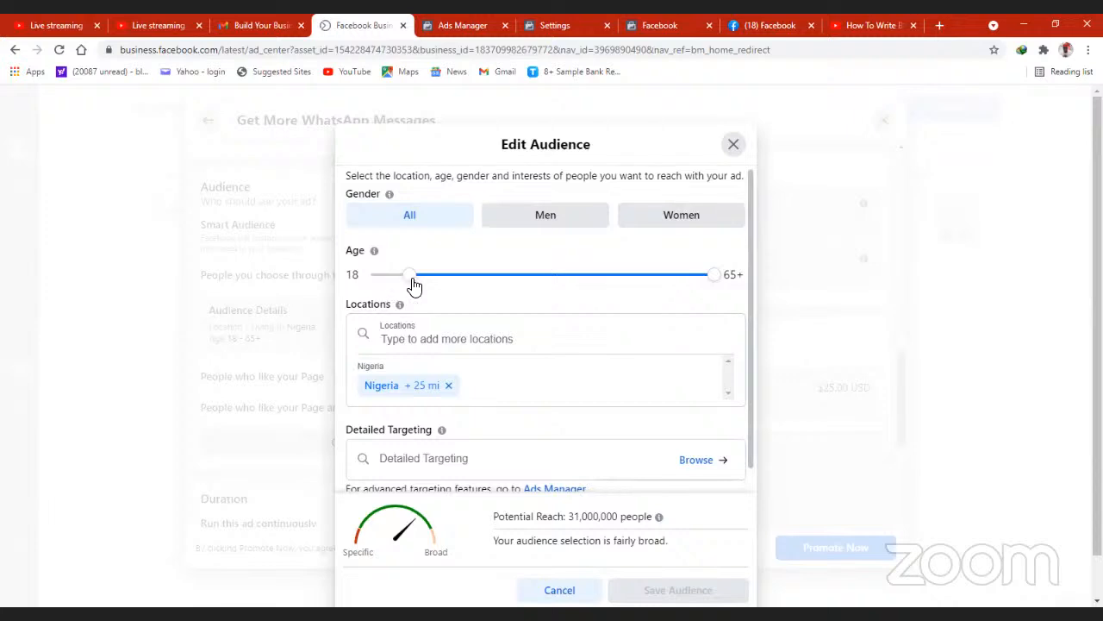
left_click_drag(716, 276, 610, 288)
left_click_drag(615, 288, 620, 288)
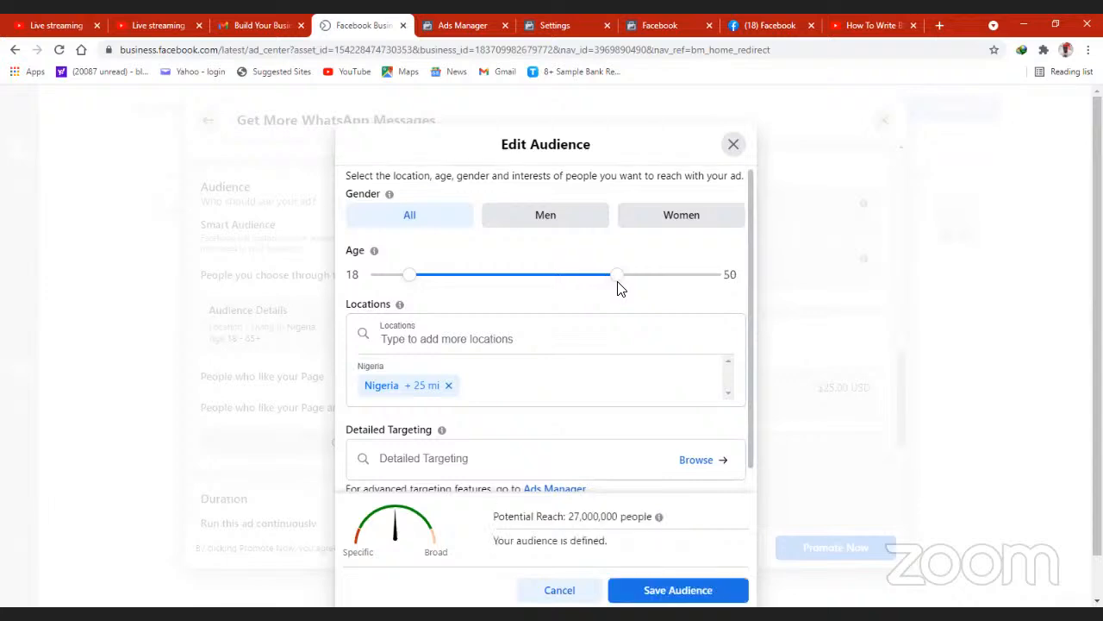
- Try the Africa region as the audience location in place of Nigeria, and remove it from the locations
left_click(612, 342)
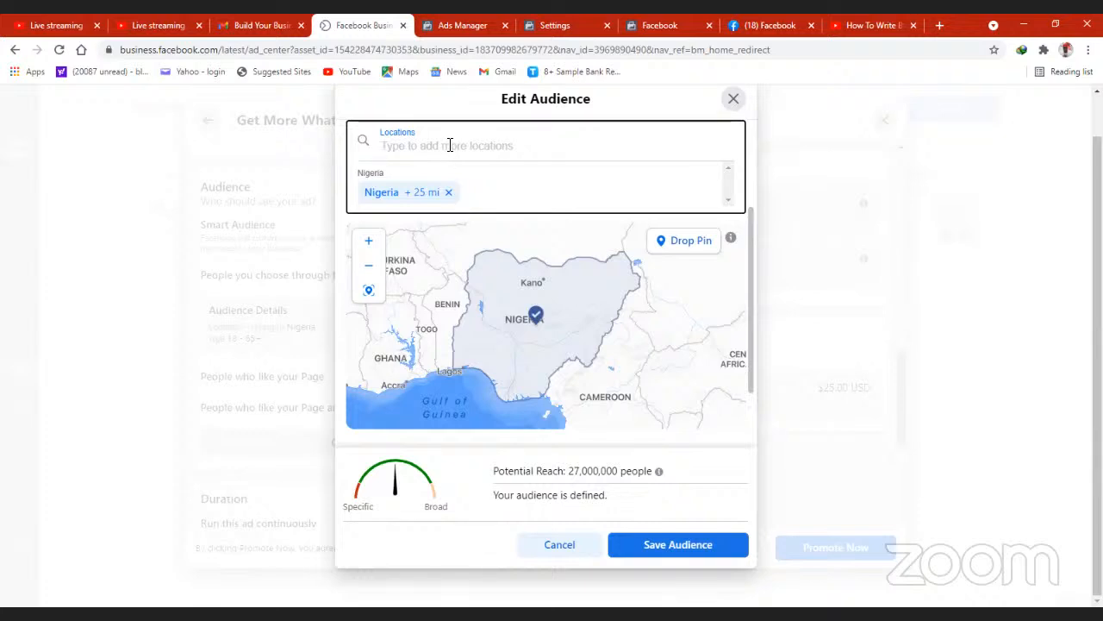
left_click(483, 192)
type("afr")
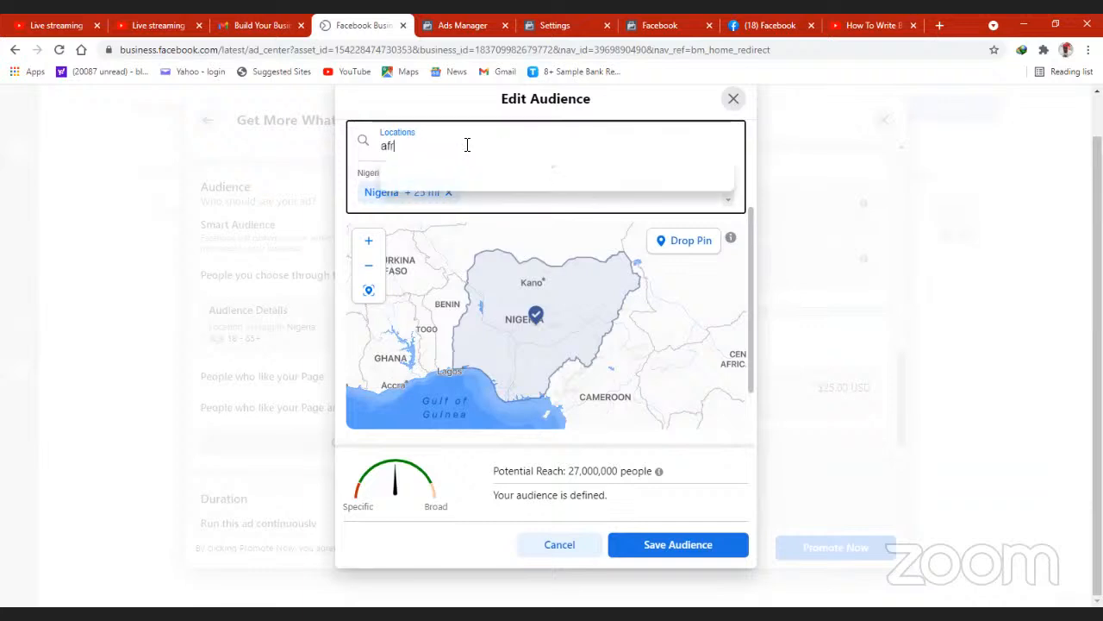
type("ica")
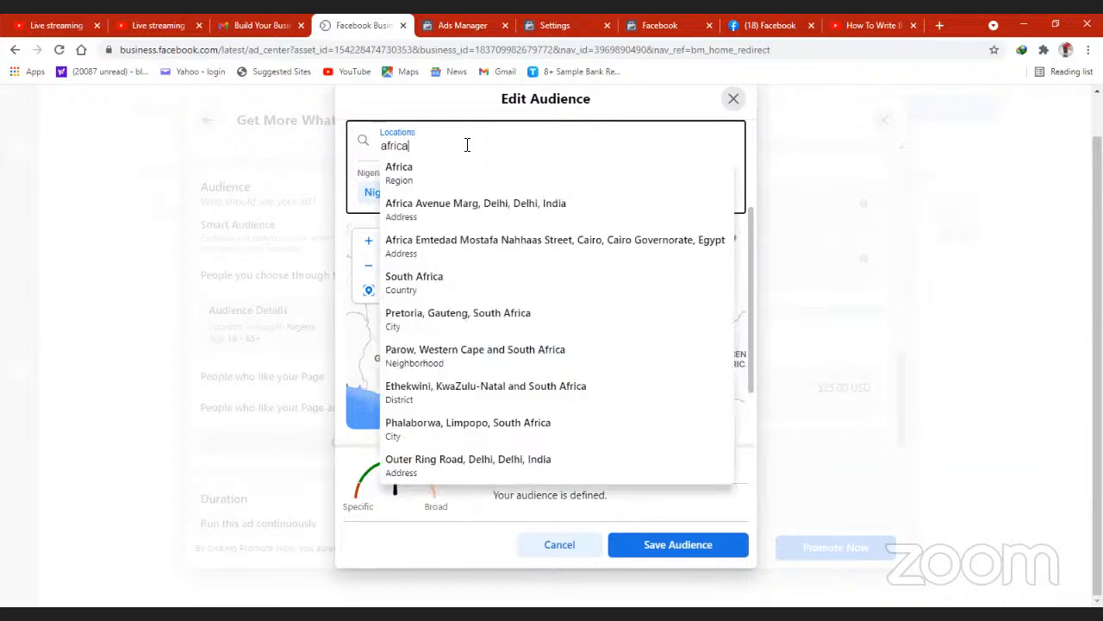
left_click(423, 174)
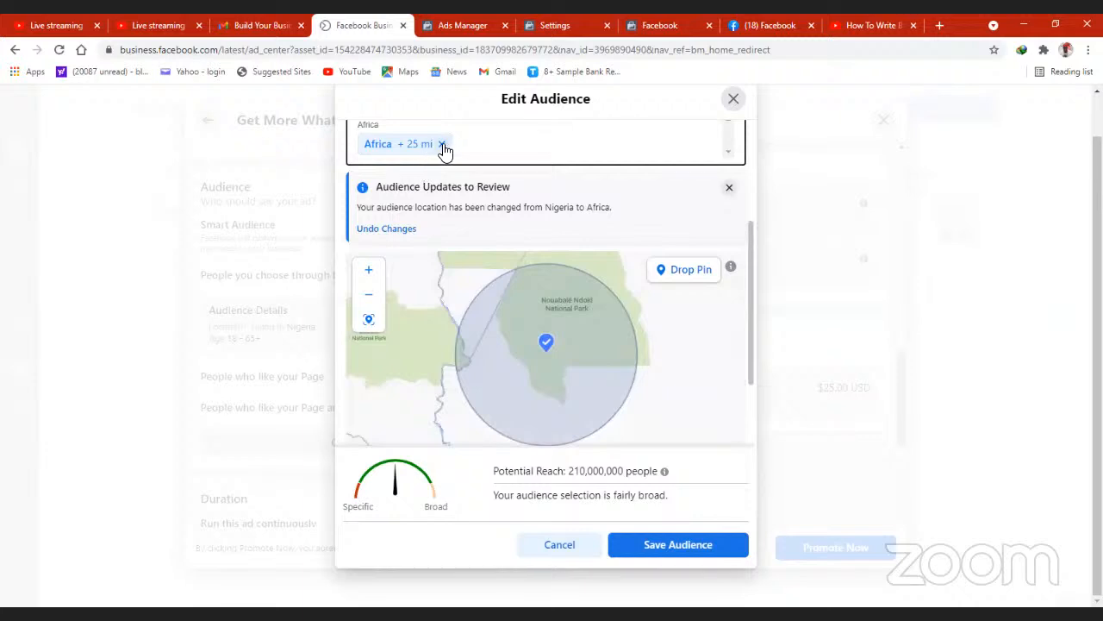
left_click(442, 145)
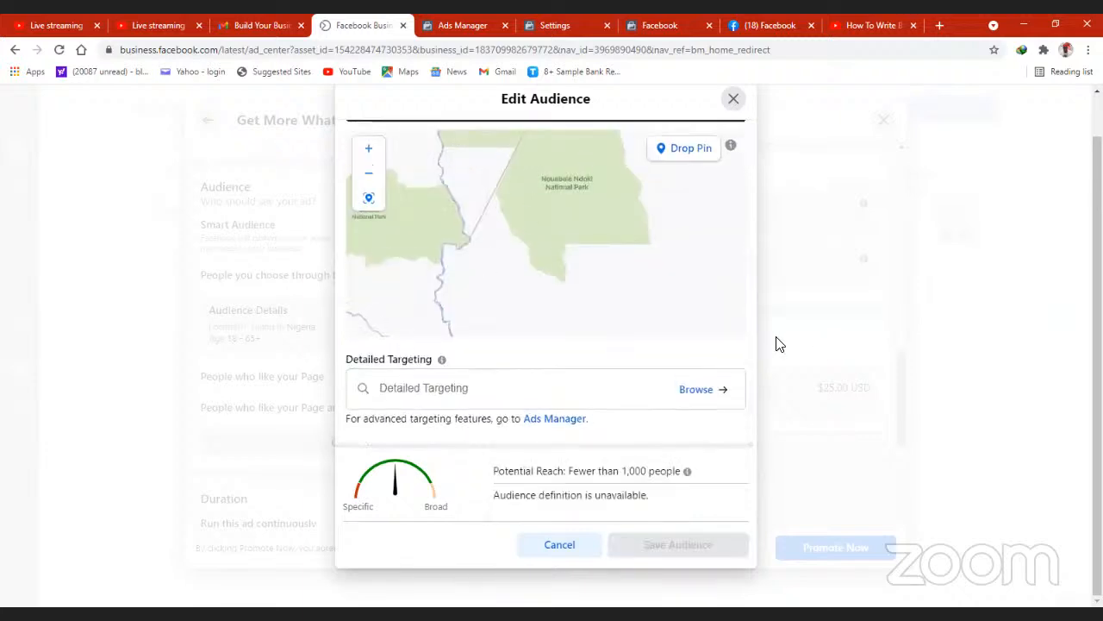
- Try to add the country Nigeria back as the audience location, and clear the location search
left_click_drag(752, 341, 752, 226)
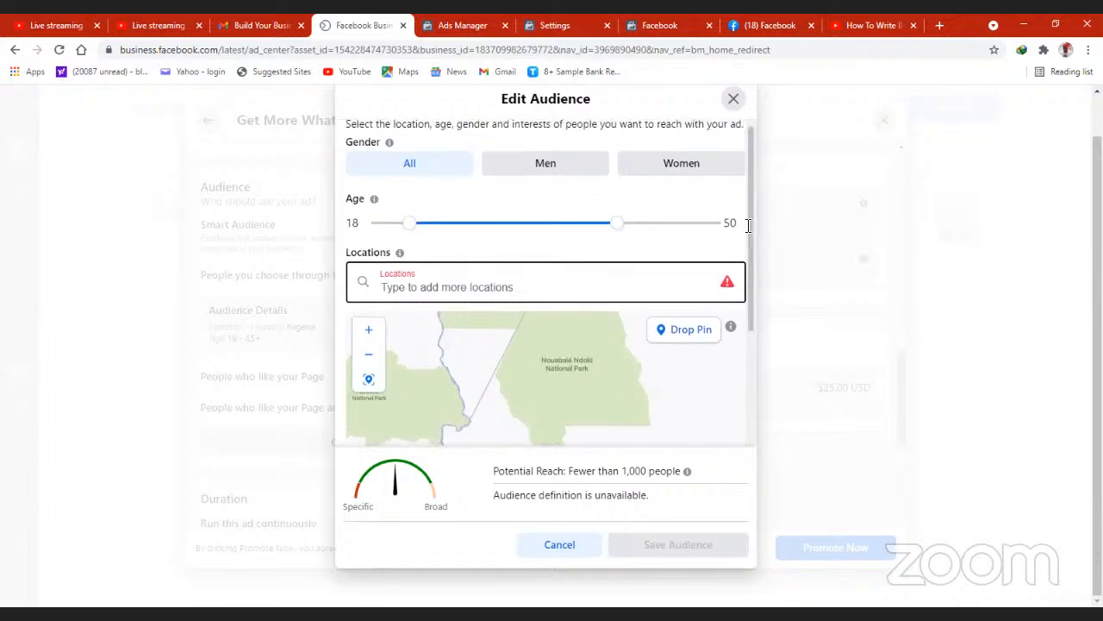
left_click(481, 284)
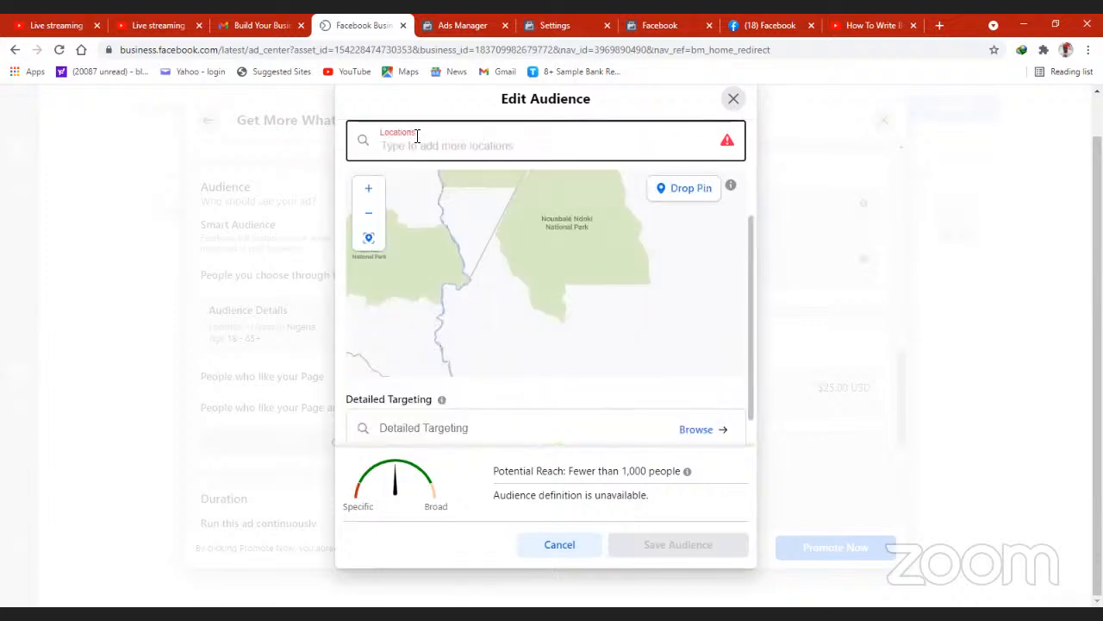
left_click_drag(752, 224, 752, 115)
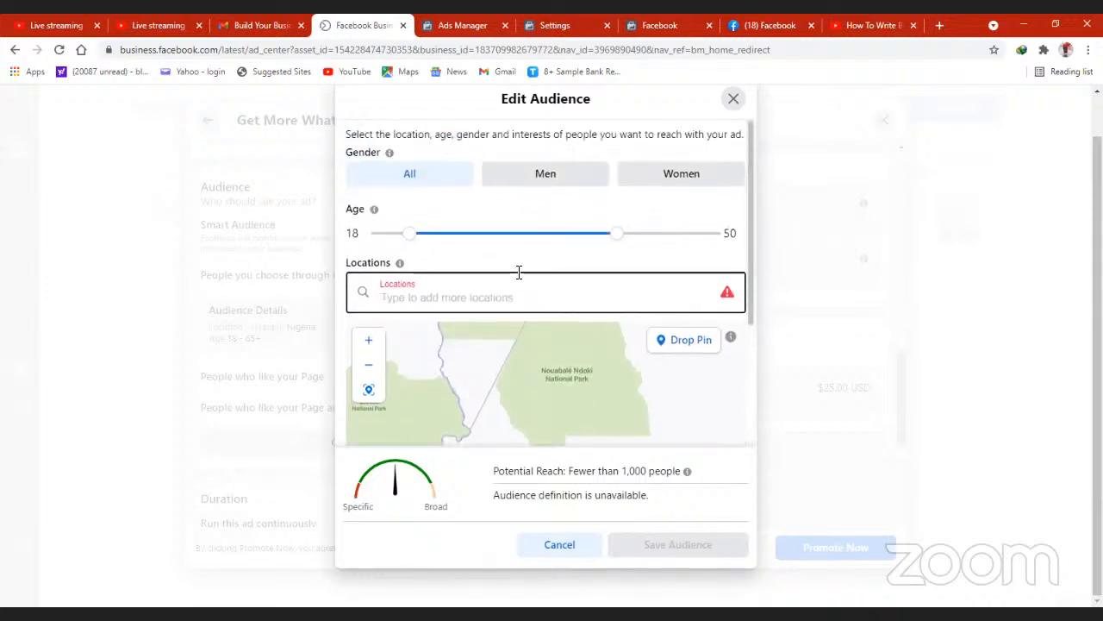
type("Nigeria")
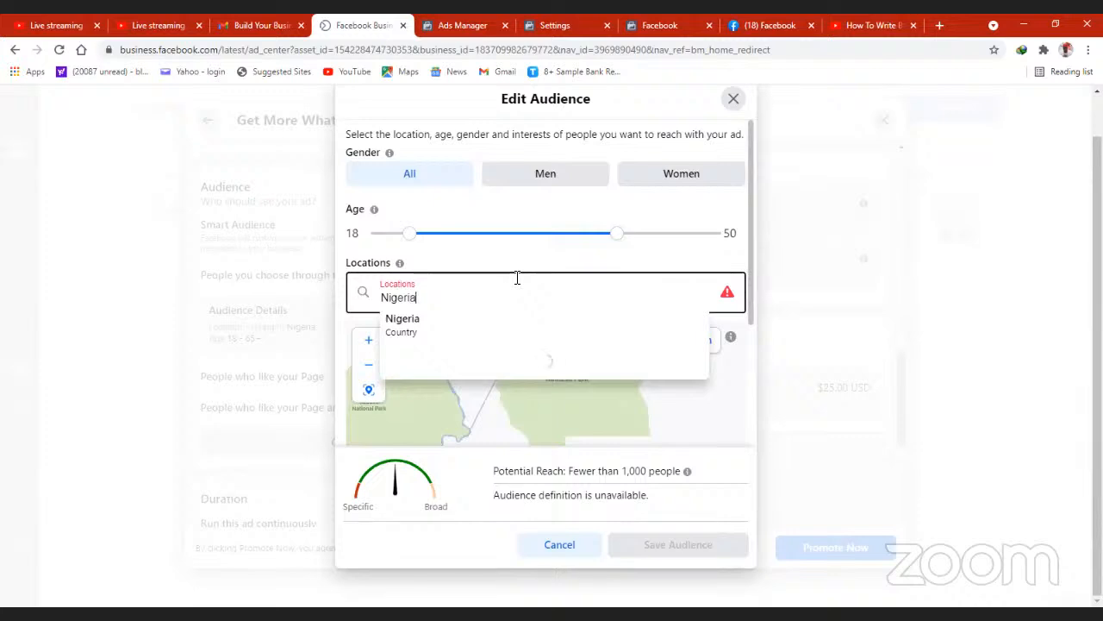
left_click(413, 322)
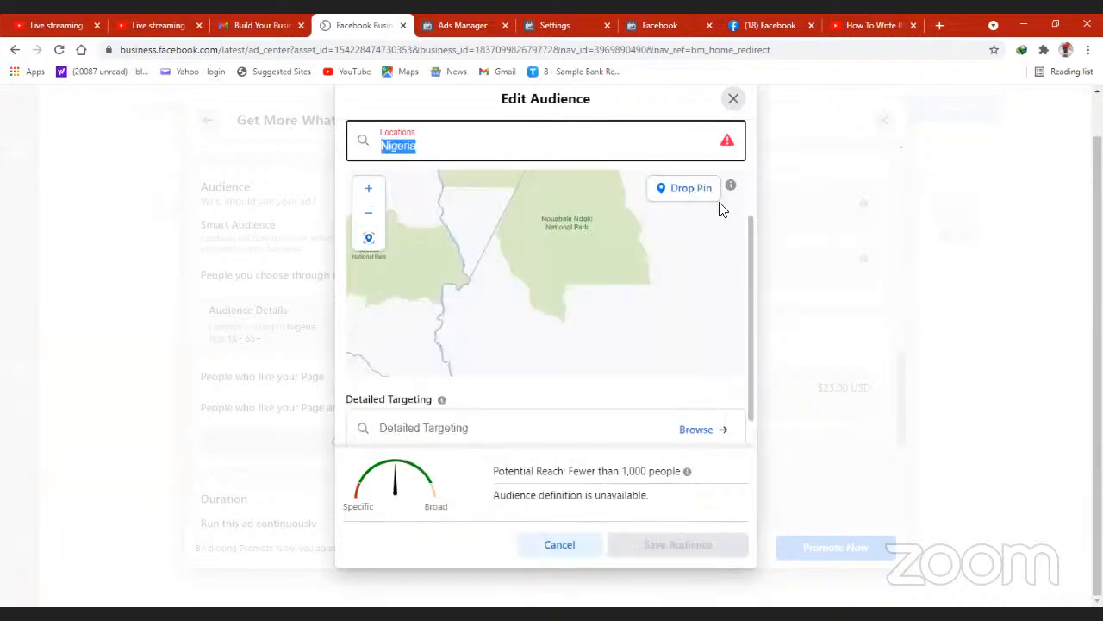
left_click_drag(750, 256, 754, 156)
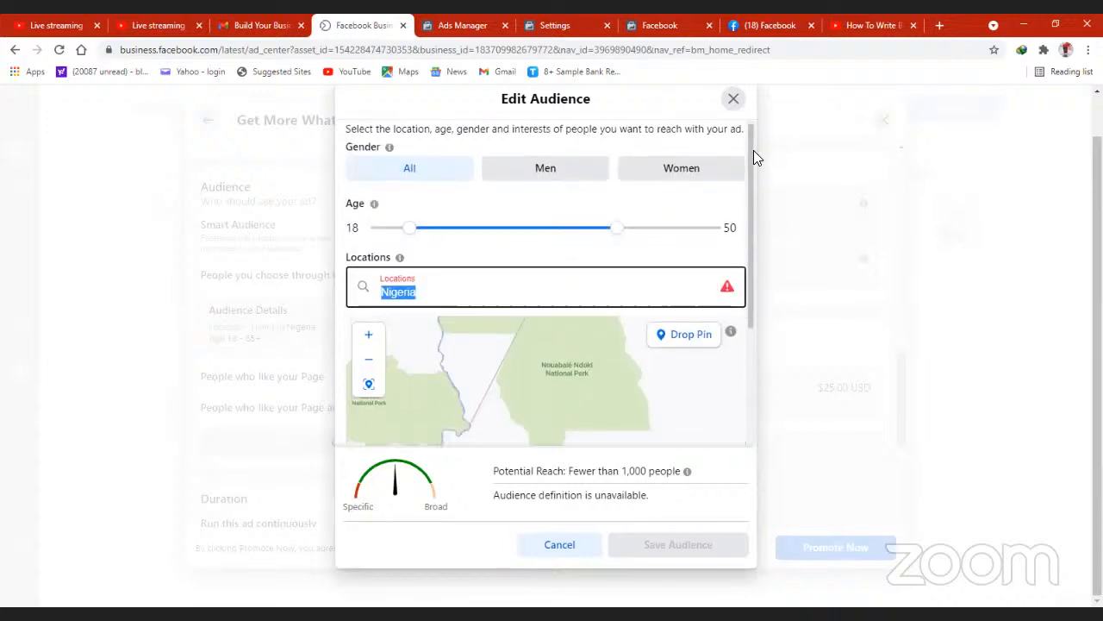
left_click(489, 287)
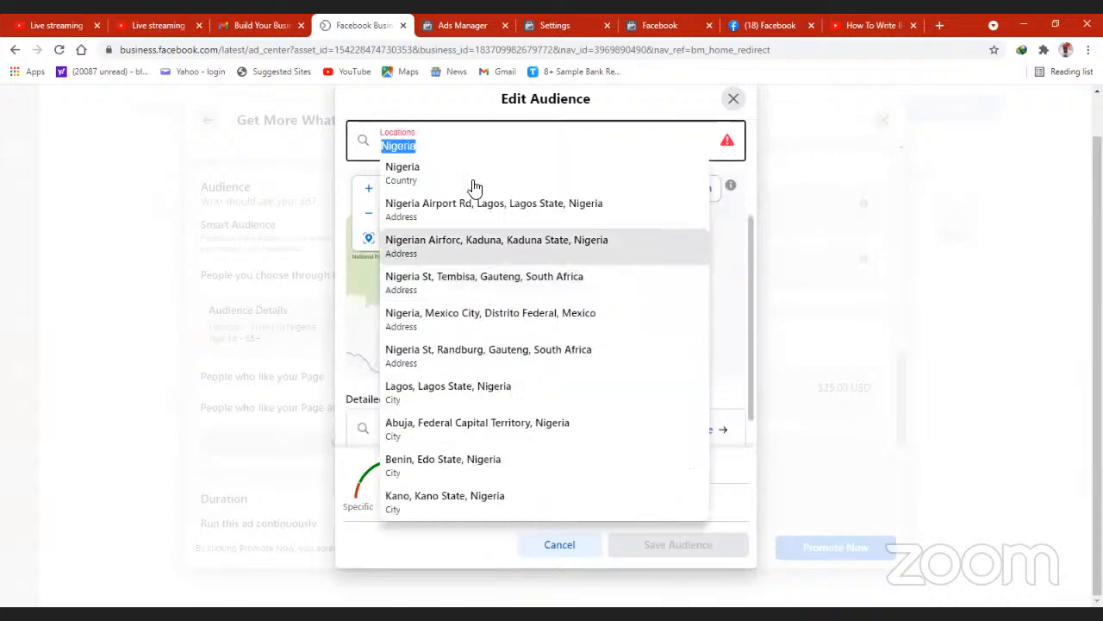
left_click(410, 175)
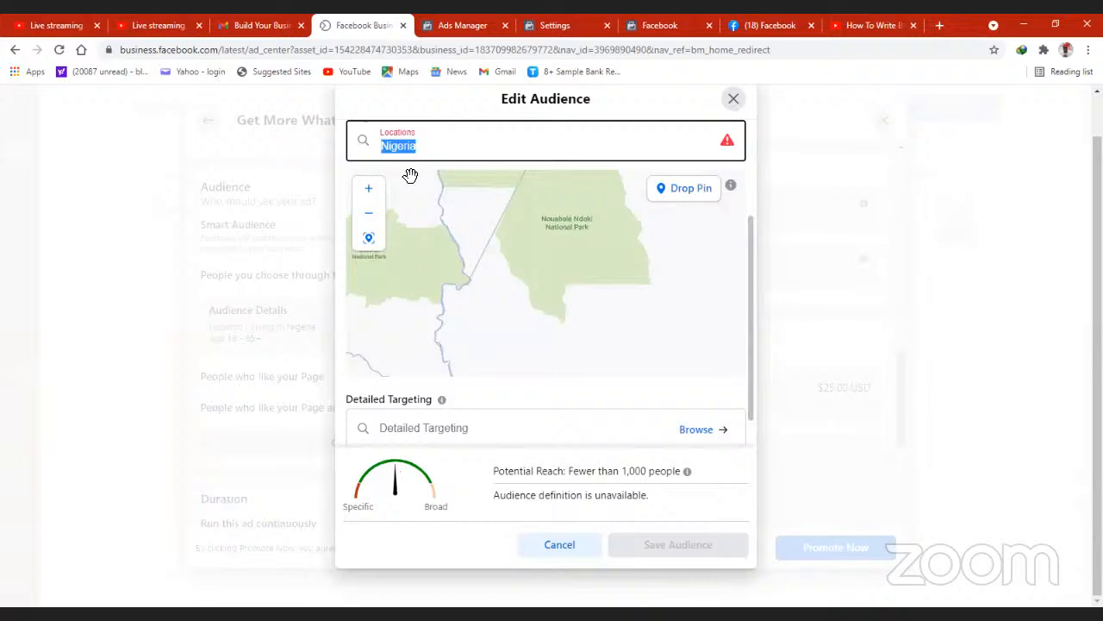
left_click(478, 143)
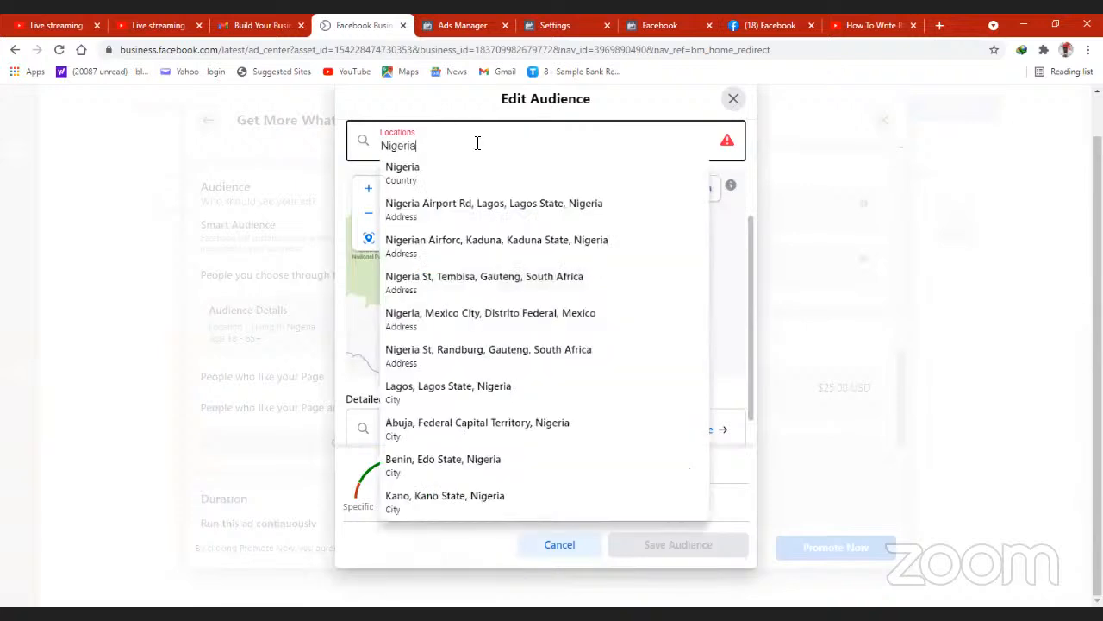
key("BackSpace")
key("BackSpace")
key("BackSpace")
key("BackSpace")
key("BackSpace")
key("BackSpace")
key("BackSpace")
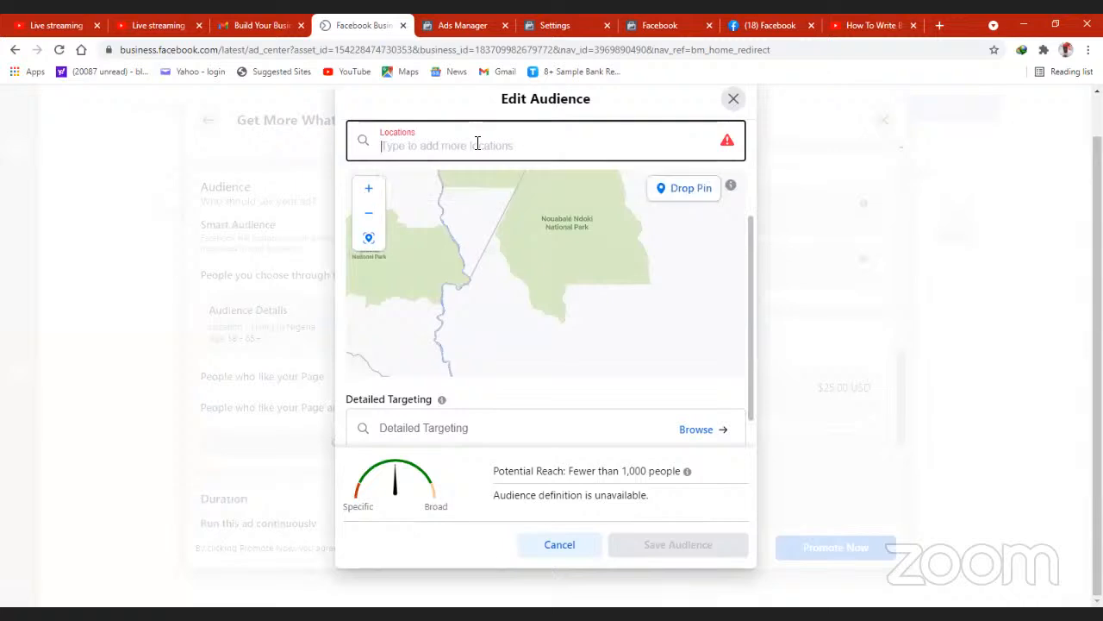
- Add Lagos State and Oyo State in Nigeria as the audience locations
type("Lags")
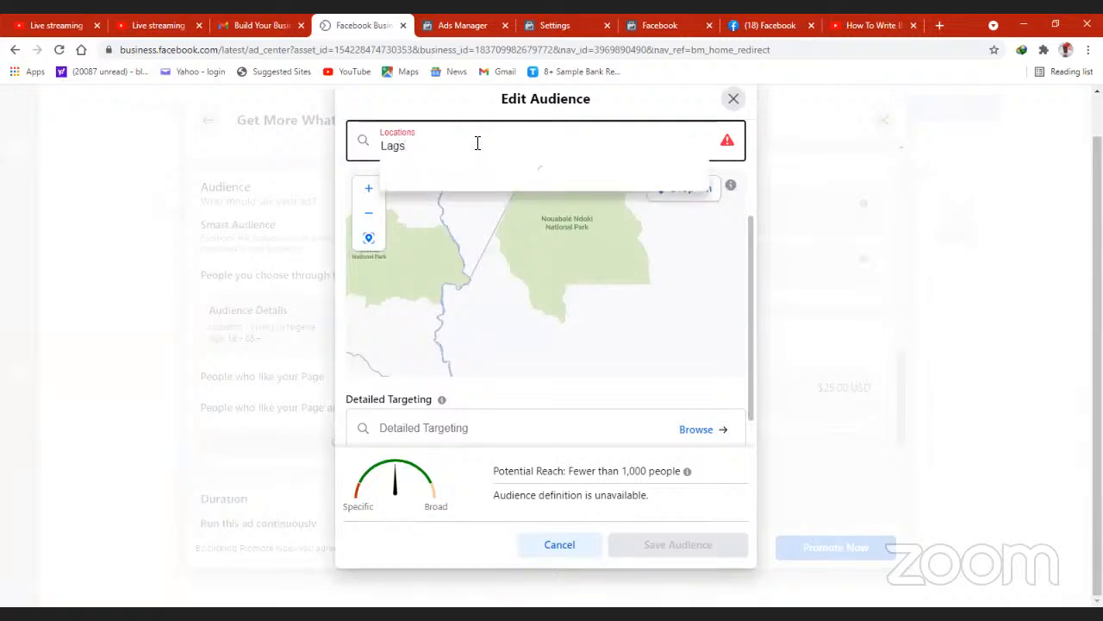
key("BackSpace")
type("os")
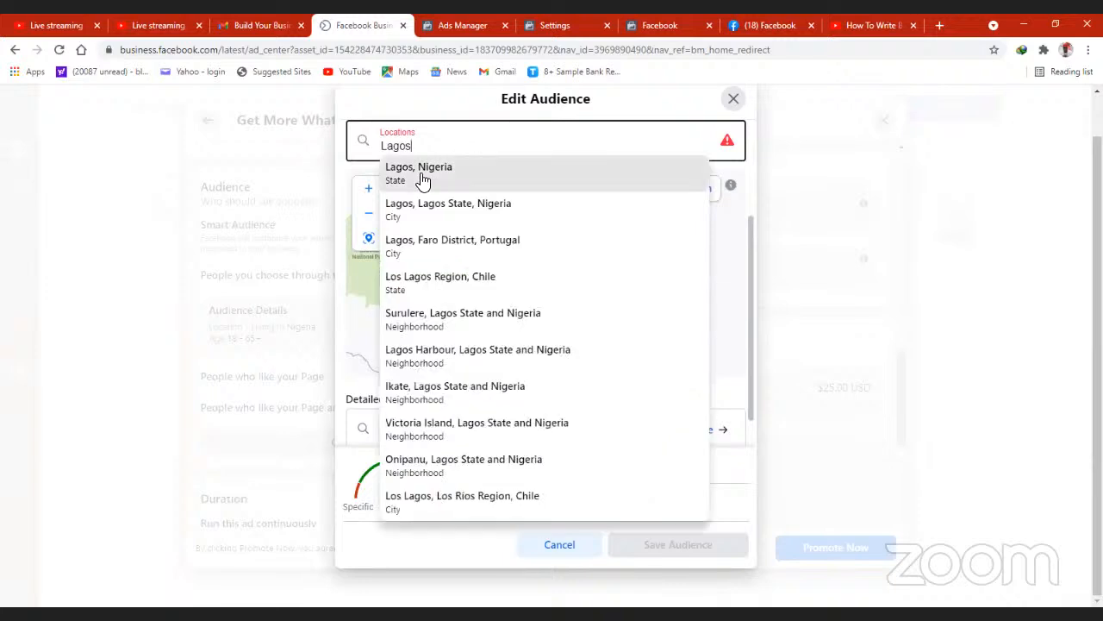
left_click(422, 179)
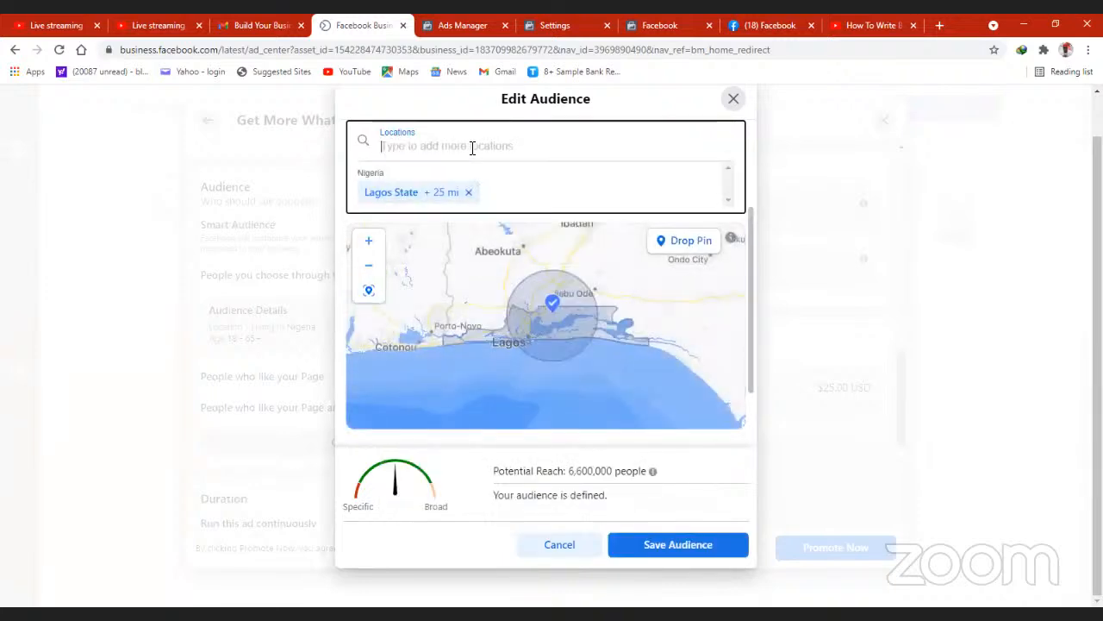
type("Oyo")
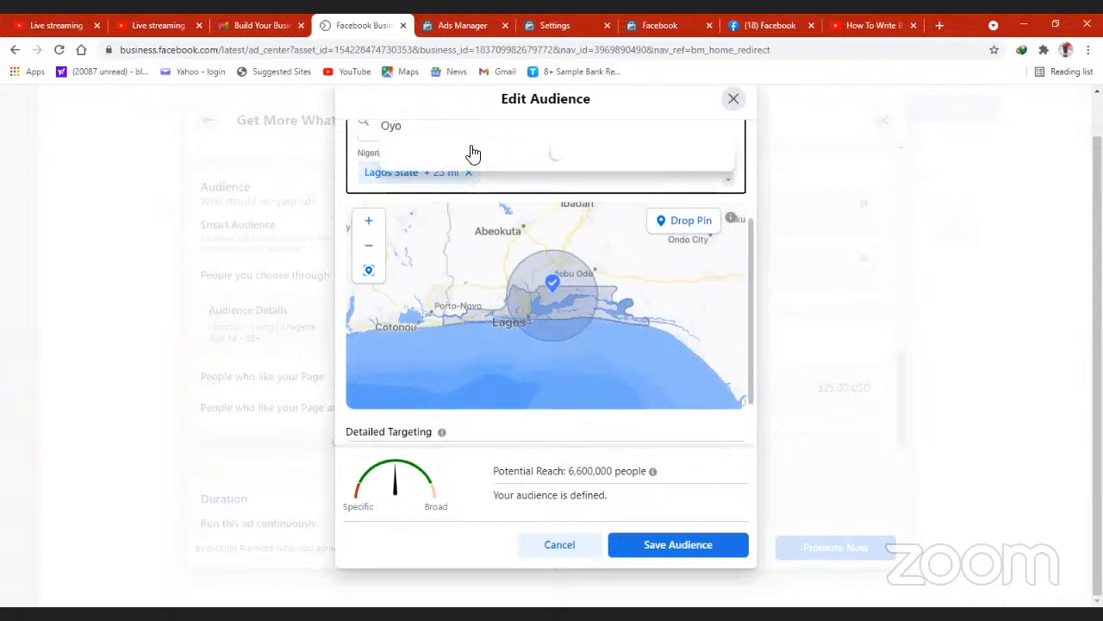
left_click(426, 160)
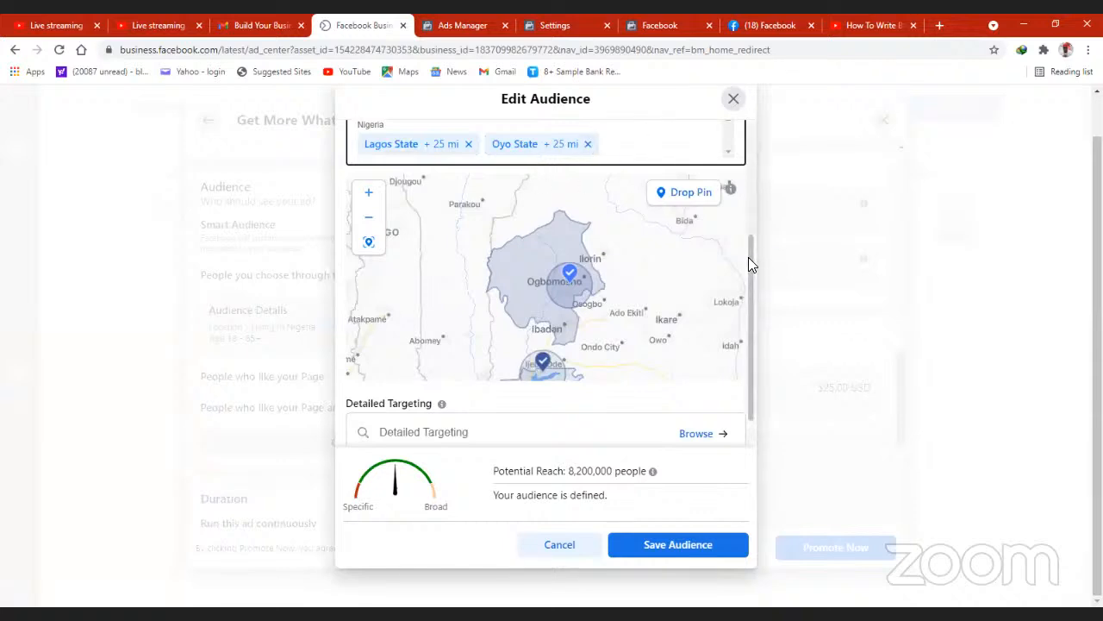
- Review the location map and detailed targeting section, and save the edited audience
scroll(750, 300, "down", 1)
mouse_move(750, 305)
left_mouse_down()
mouse_move(748, 272)
mouse_move(747, 326)
left_mouse_up()
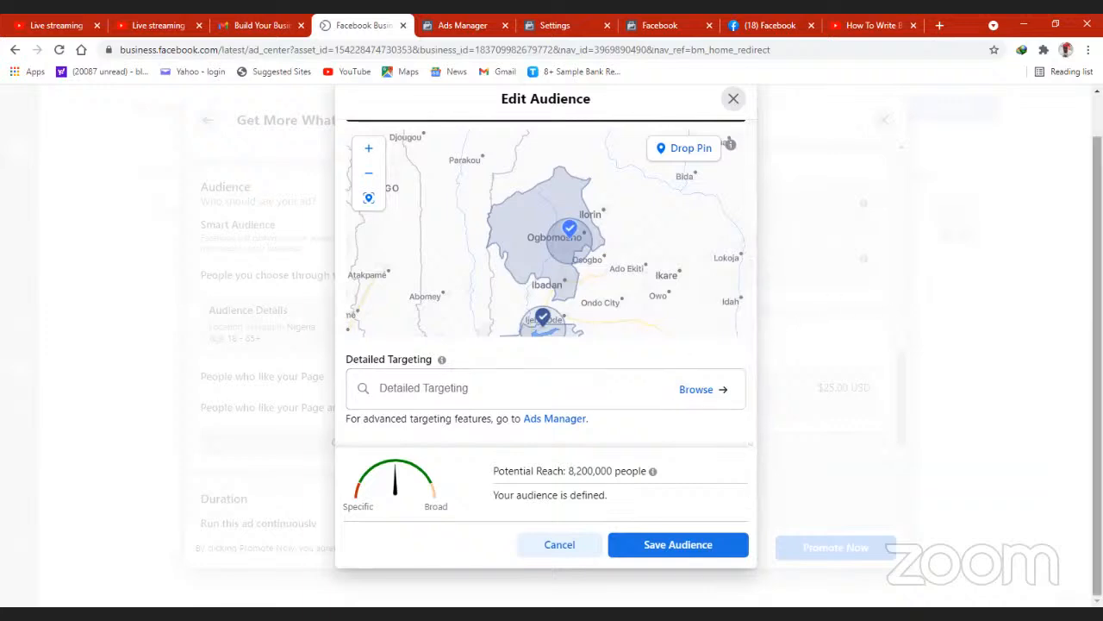
left_click_drag(1097, 344, 1097, 303)
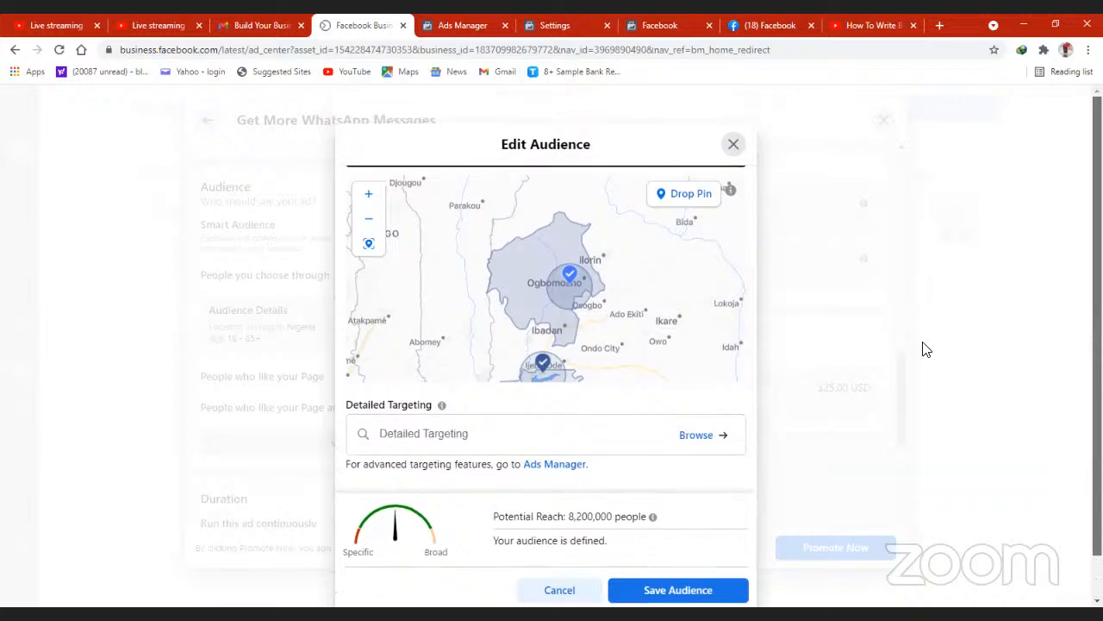
scroll(923, 347, "down", 1)
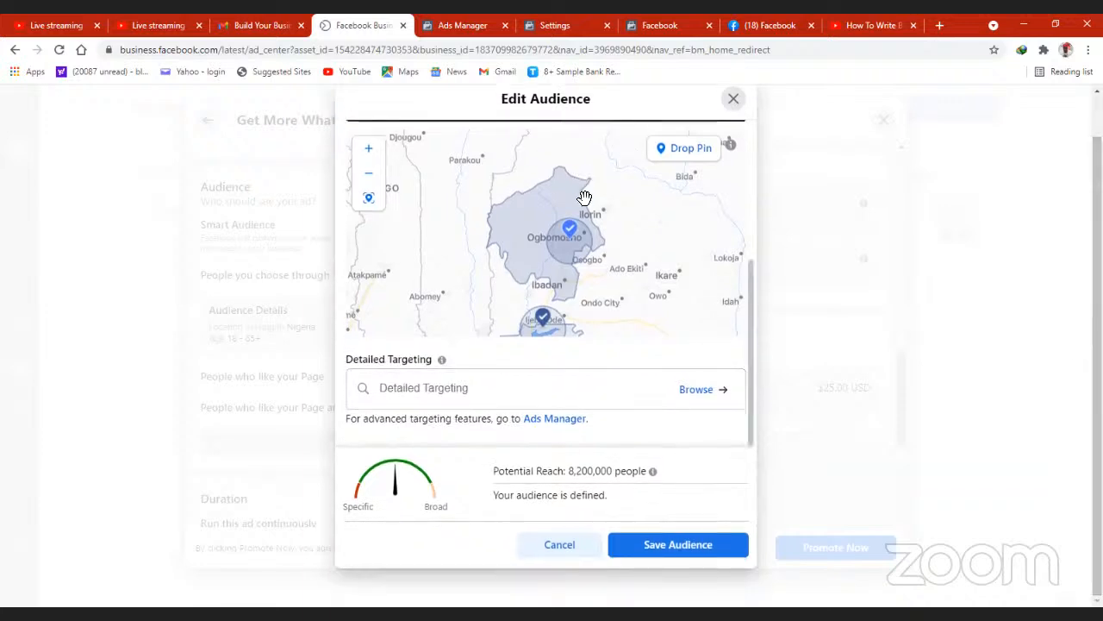
left_click(668, 545)
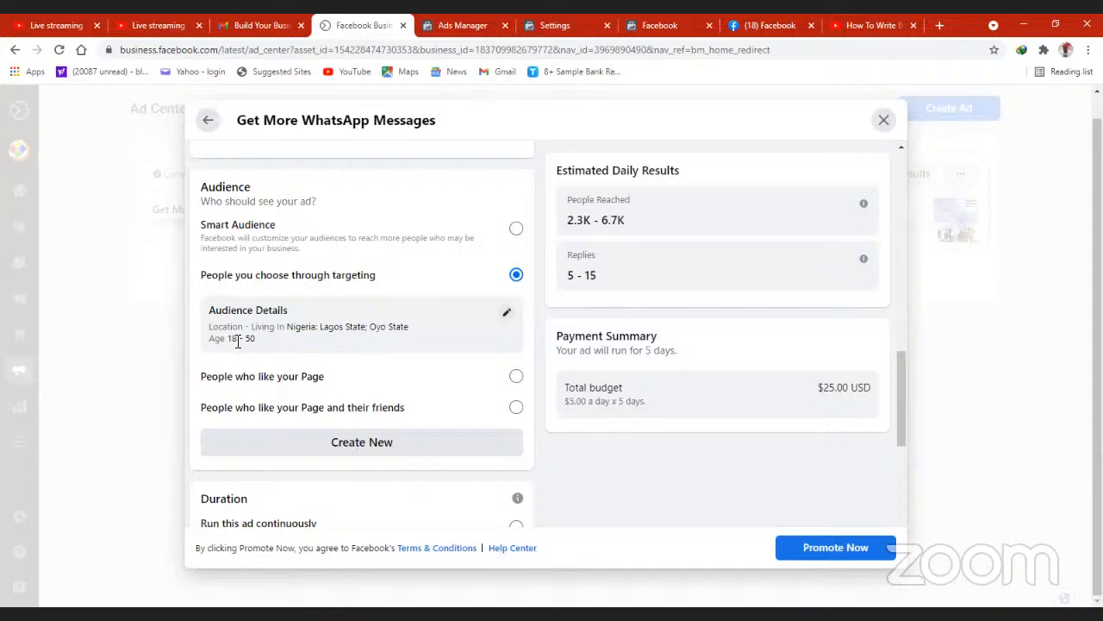
- Try the audience of people who like the Page, and switch to people who like the Page and their friends
left_click(516, 377)
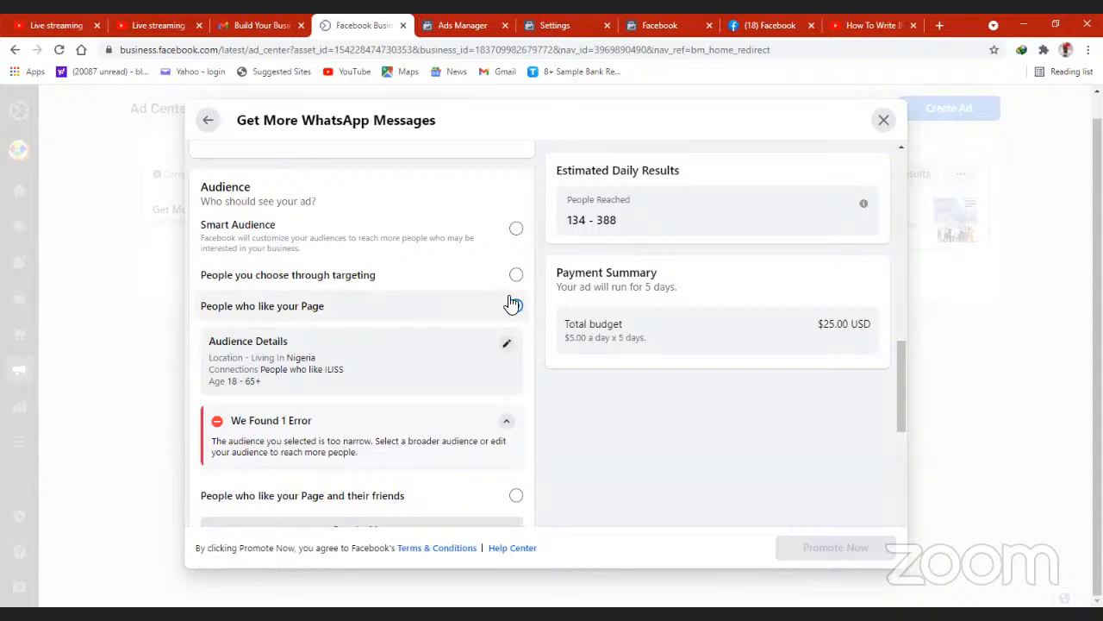
mouse_move(898, 363)
left_mouse_down()
mouse_move(908, 417)
mouse_move(901, 383)
left_mouse_up()
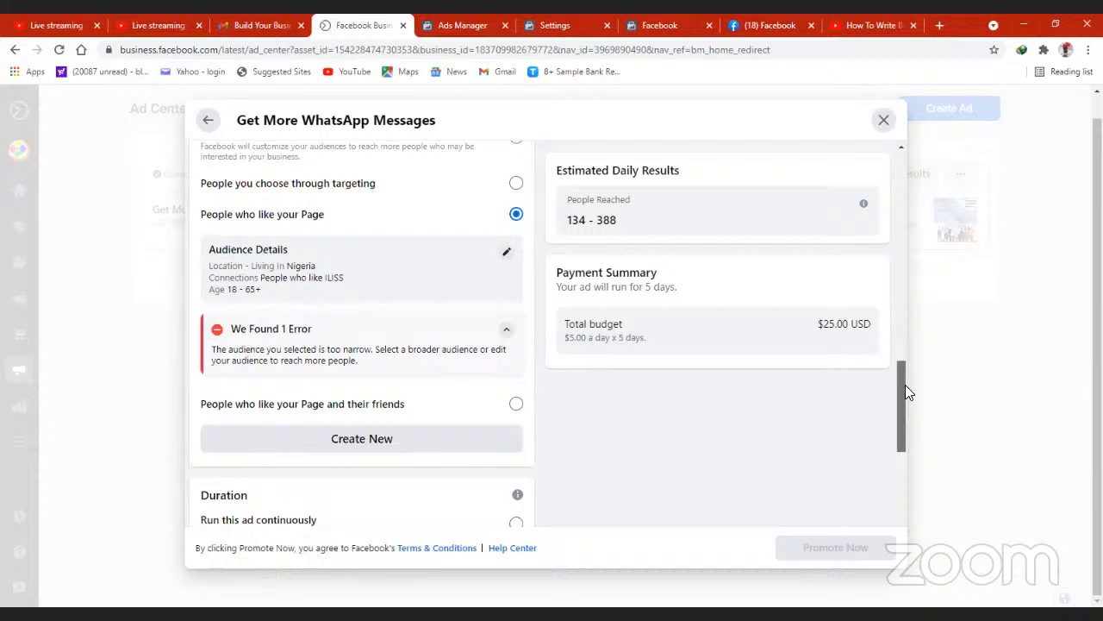
left_click(515, 405)
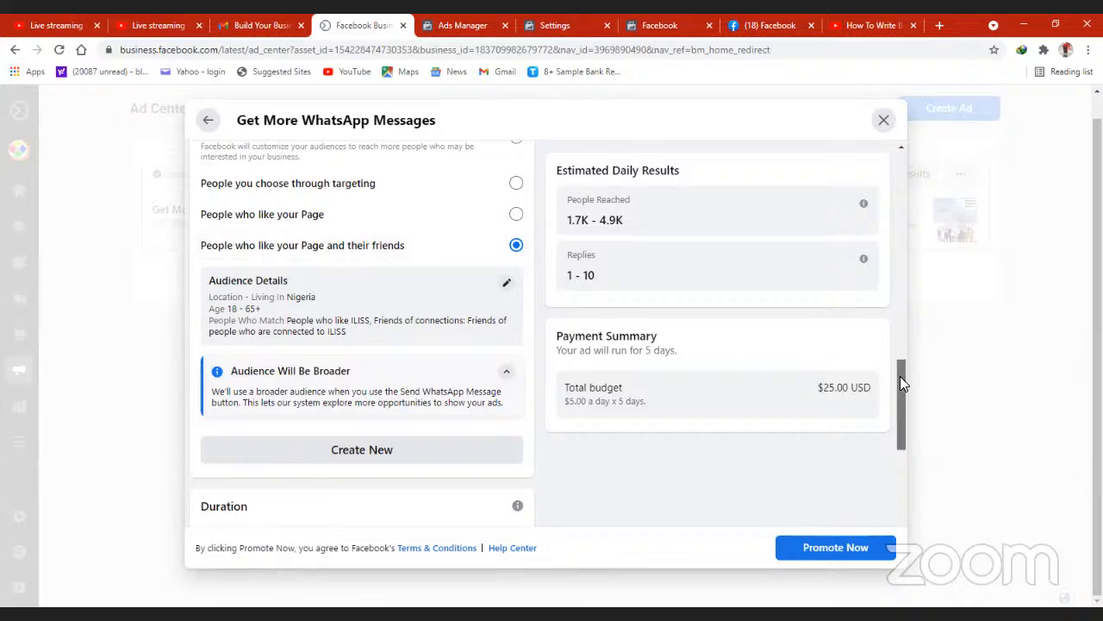
- Try running the ad continuously, return to a chosen end date, and set the duration to 4 days
left_click_drag(901, 382, 893, 446)
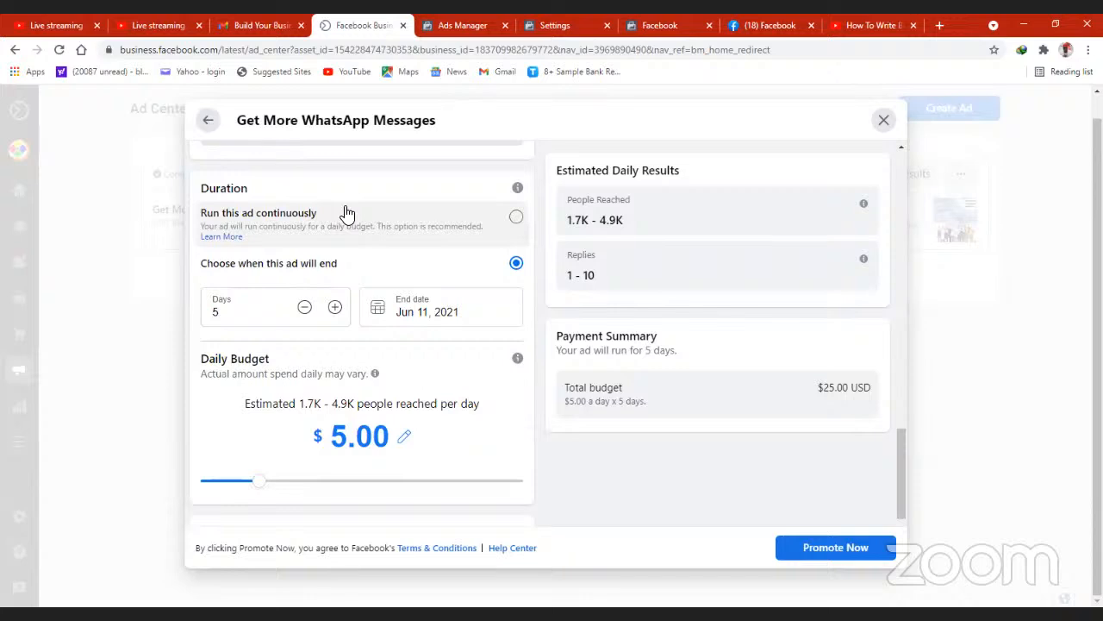
left_click(516, 218)
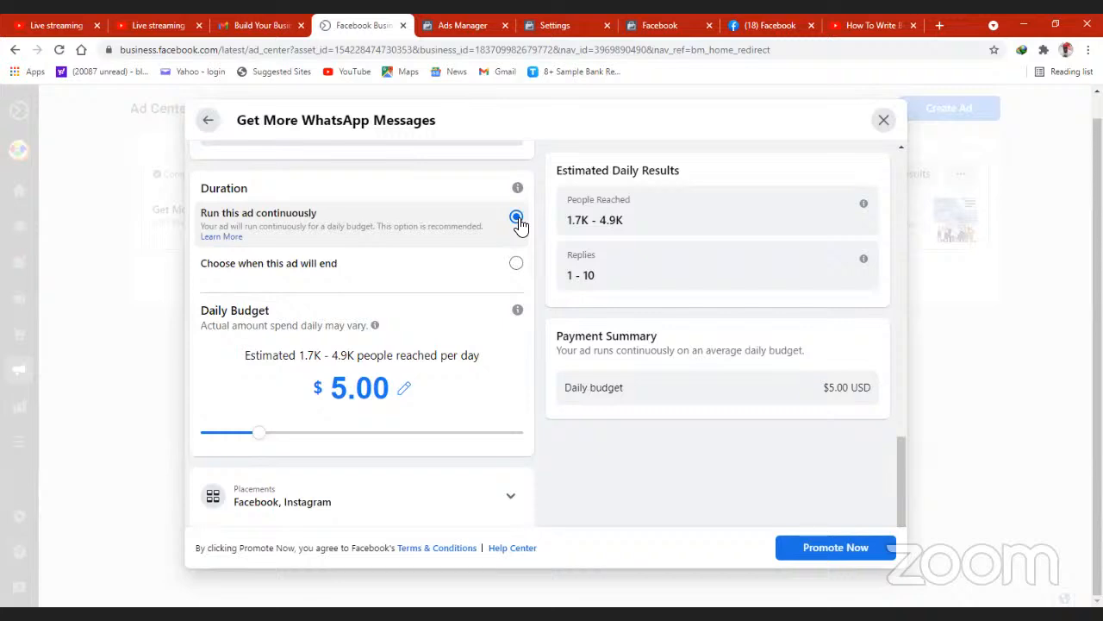
left_click(517, 264)
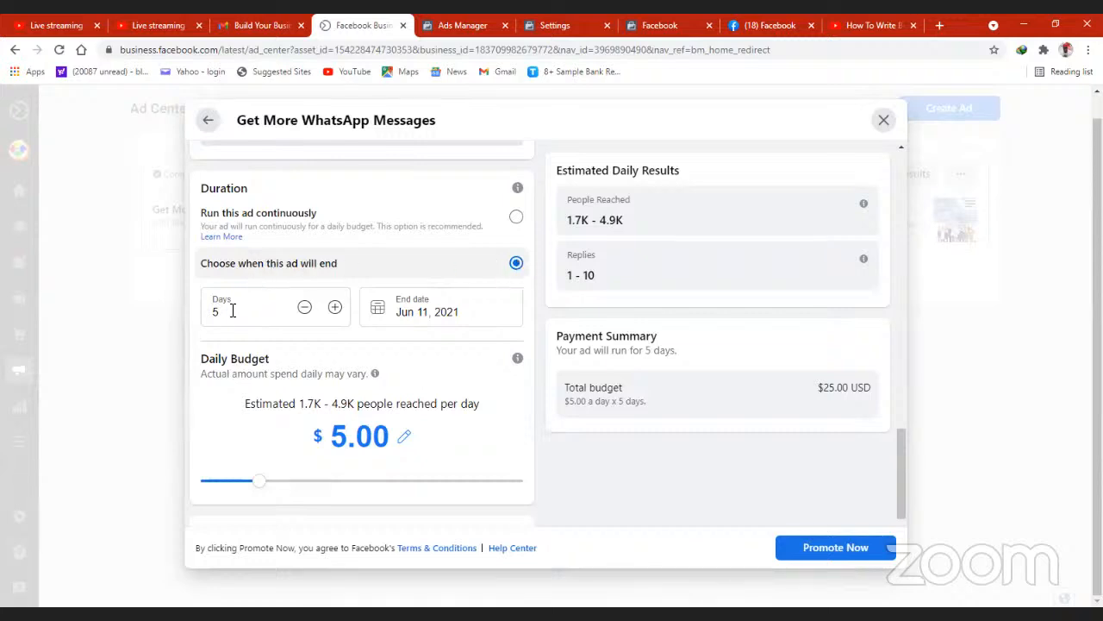
left_click(335, 308)
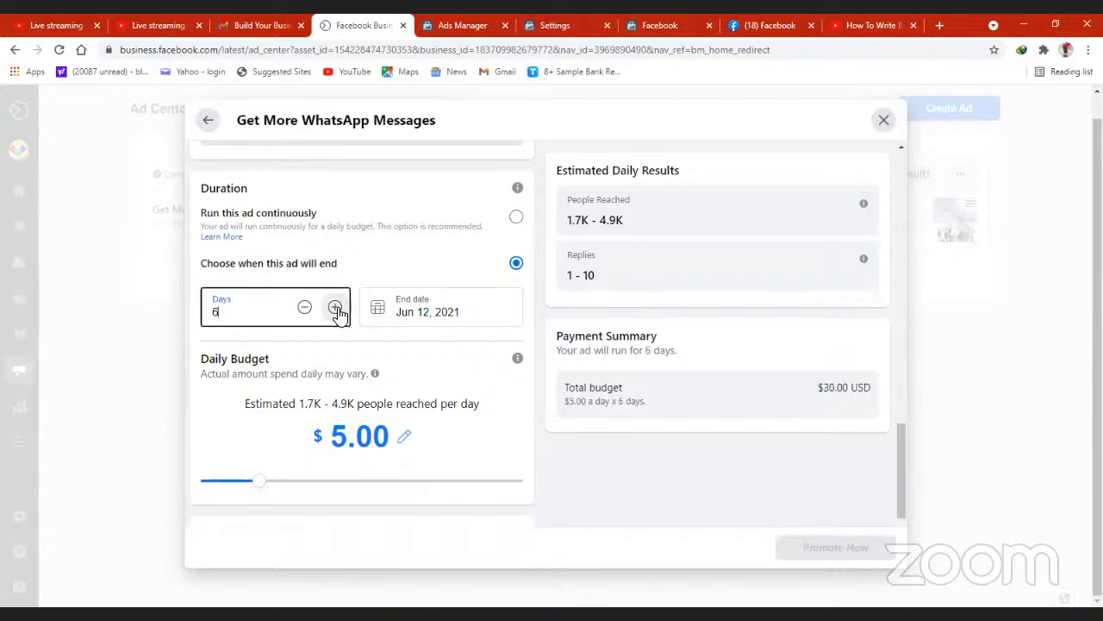
left_click(304, 308)
- Try ad durations of 3 and 6 days, and set the duration to 5 days
left_click(304, 309)
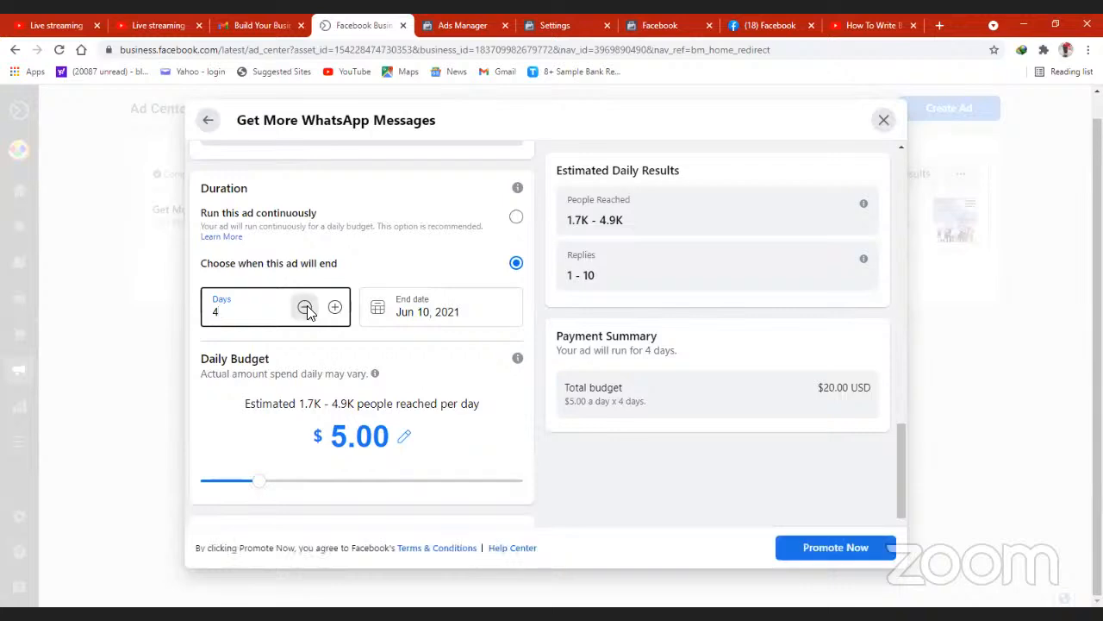
left_click(304, 308)
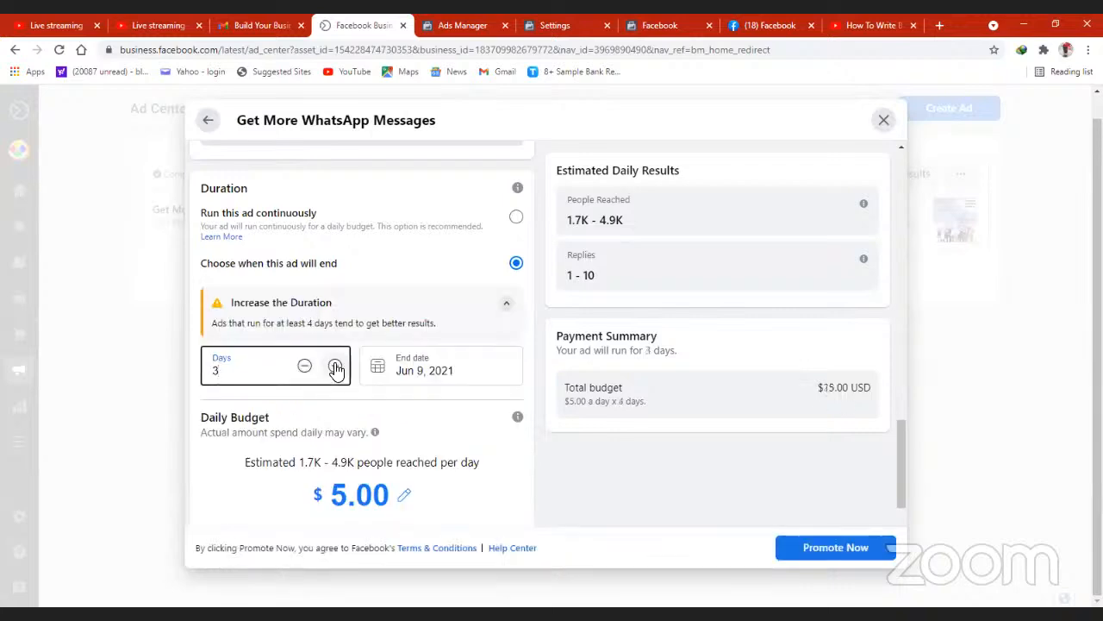
left_click(335, 365)
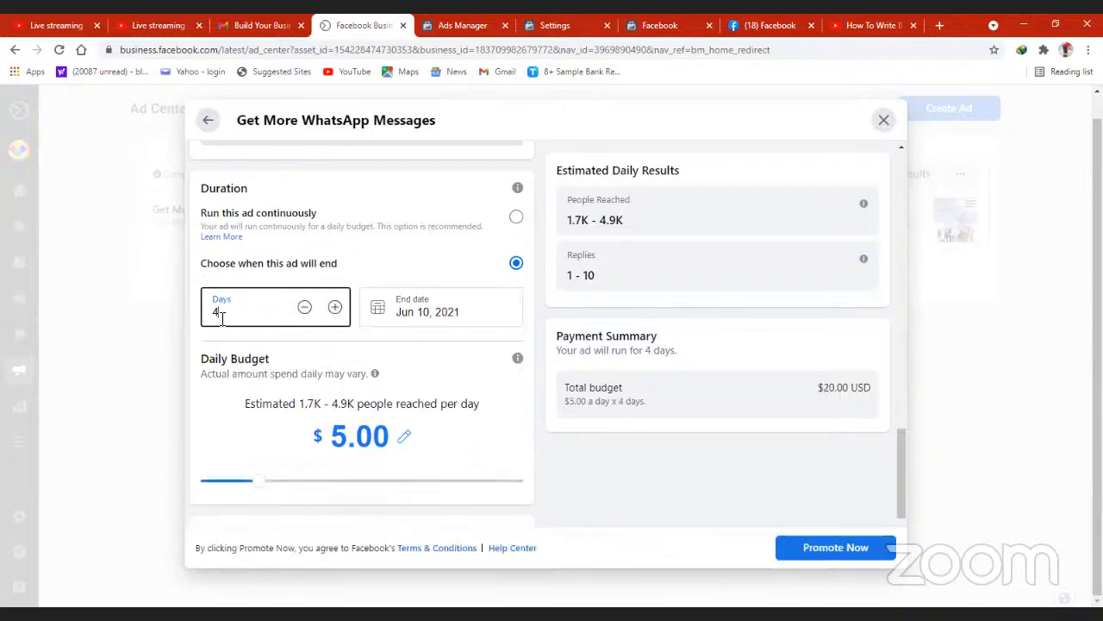
left_click(335, 307)
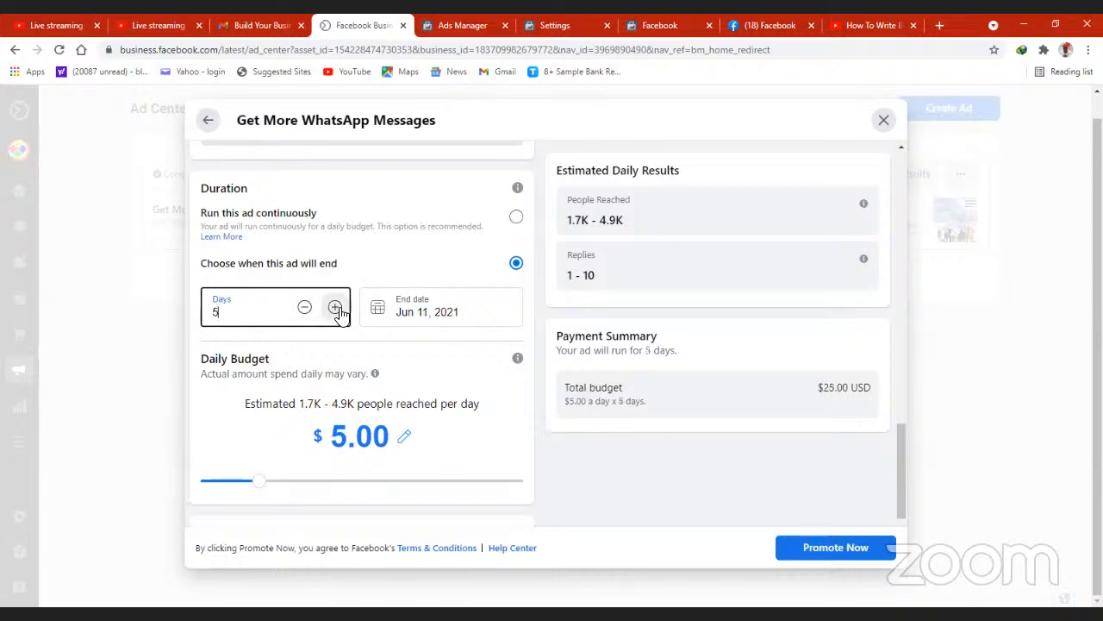
left_click(336, 308)
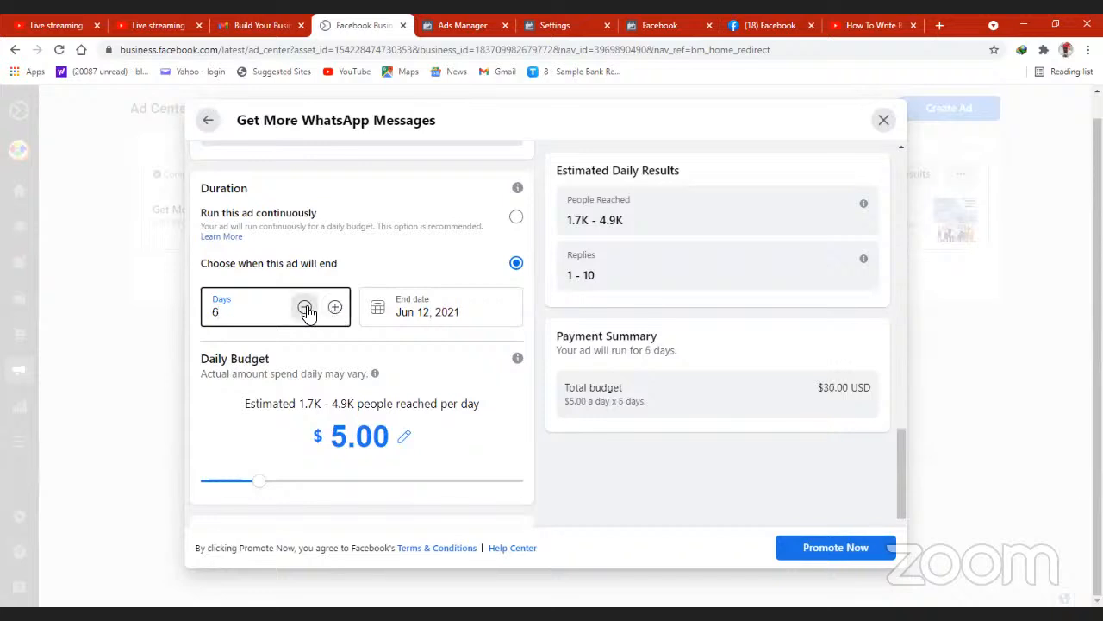
left_click(304, 308)
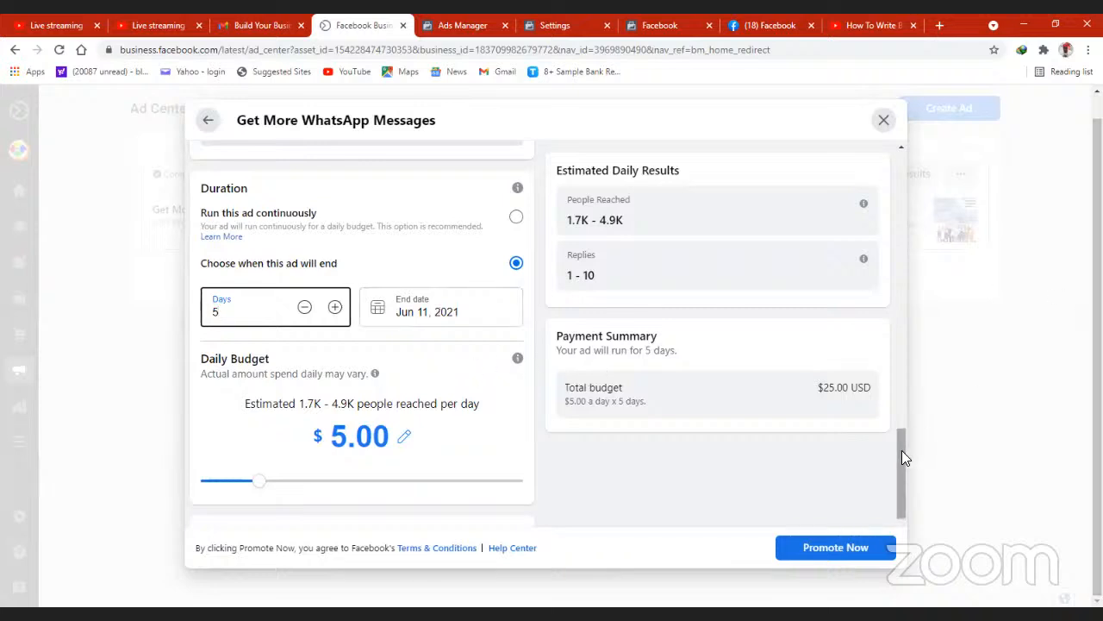
- Try daily budgets of $1.00 and $500.00, and set the daily budget to $4.00
left_click_drag(901, 450, 902, 501)
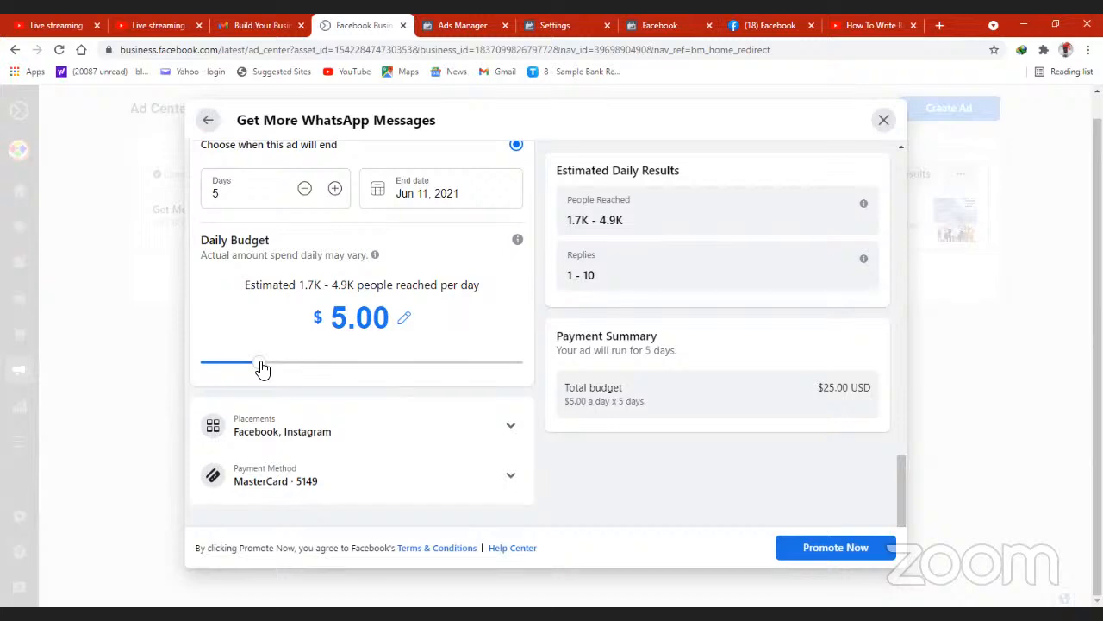
left_click_drag(262, 368, 192, 376)
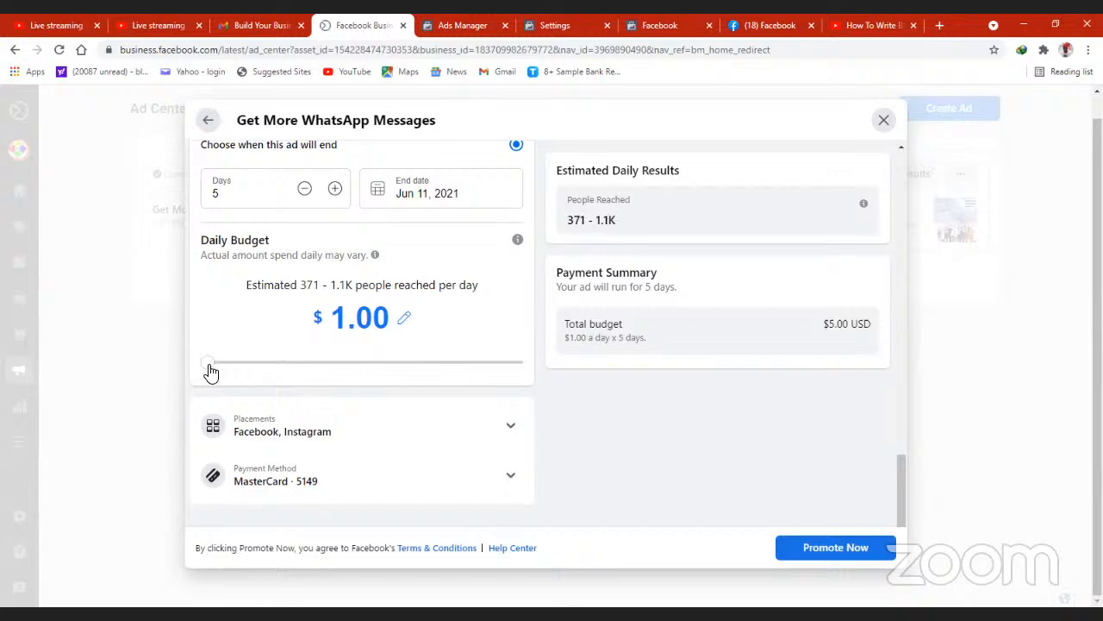
left_click_drag(209, 371, 527, 370)
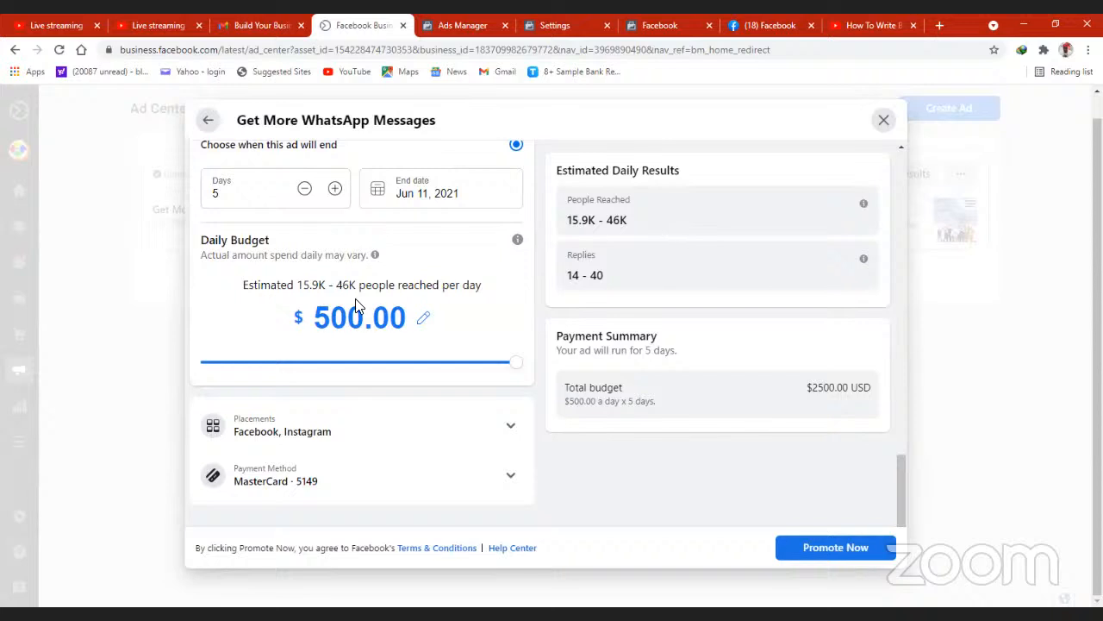
left_click_drag(517, 369, 246, 385)
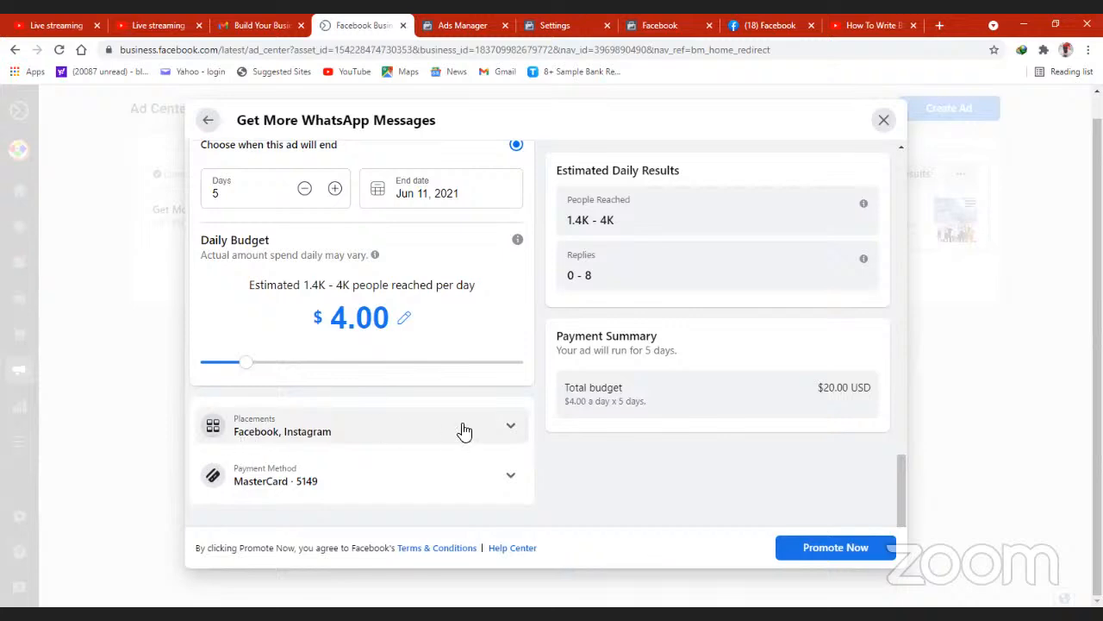
- Check the placement options, look back over the ad setup, and leave the WhatsApp messages ad without keeping the changes
left_click(511, 430)
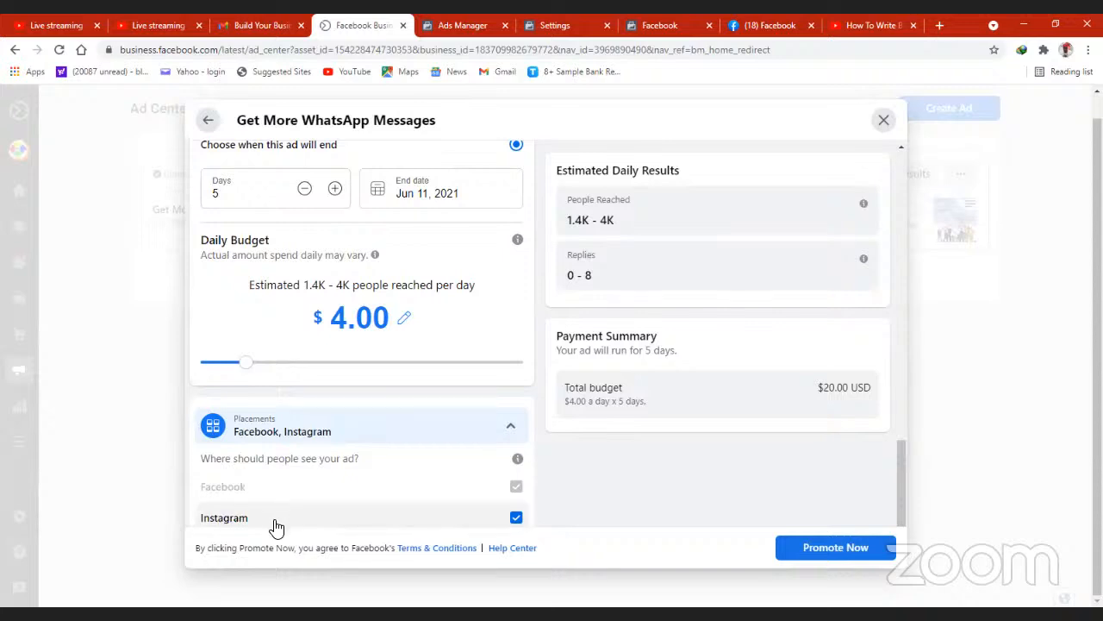
left_click(511, 427)
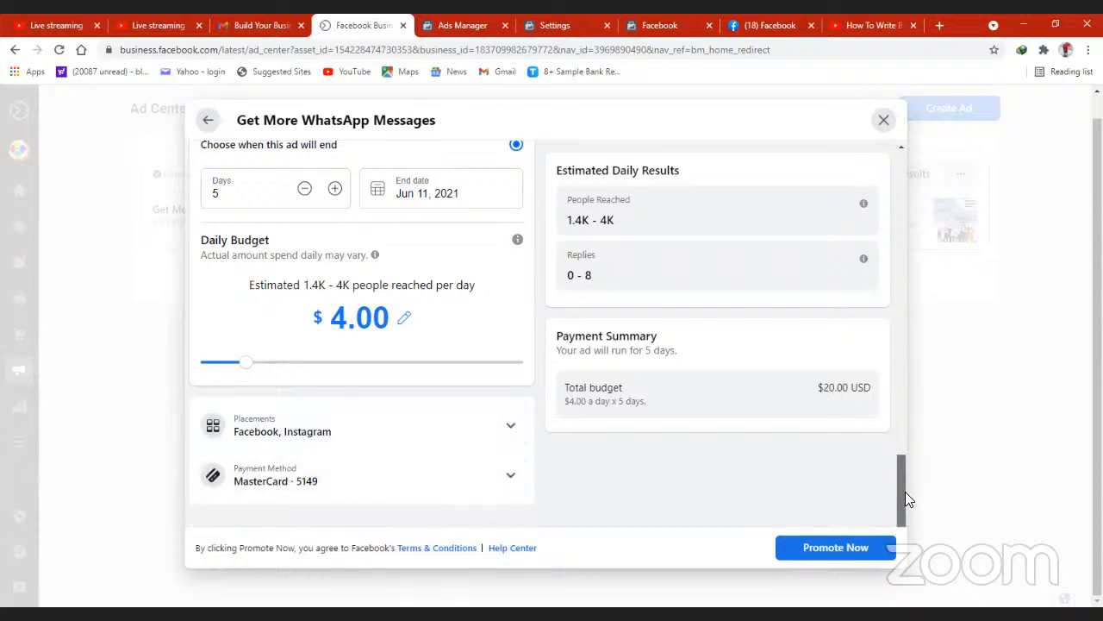
scroll(900, 448, "up", 10)
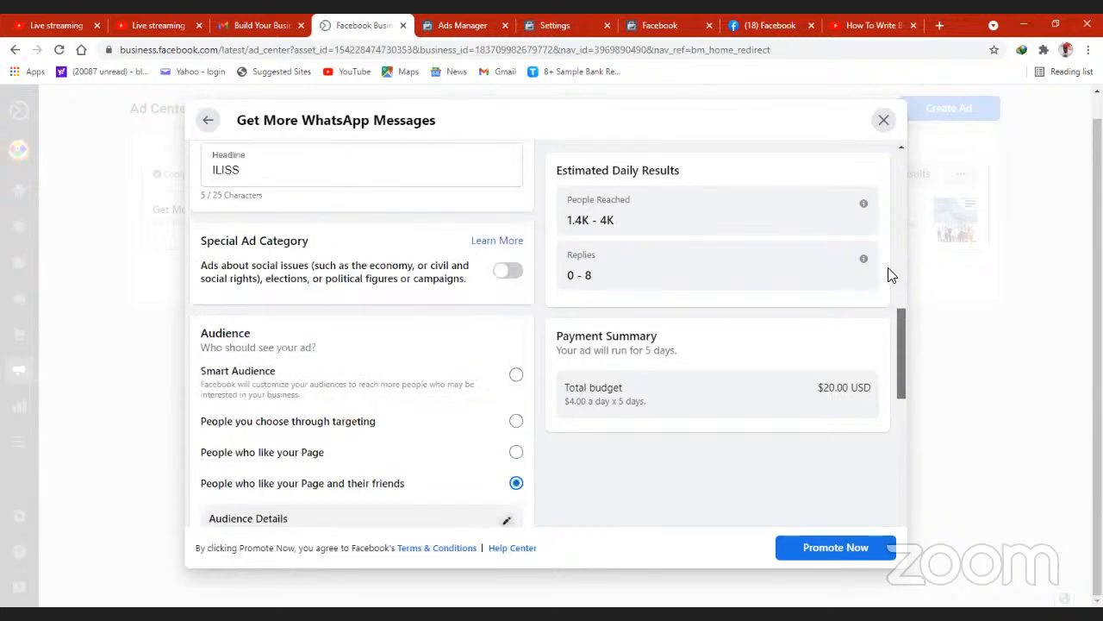
scroll(892, 274, "up", 5)
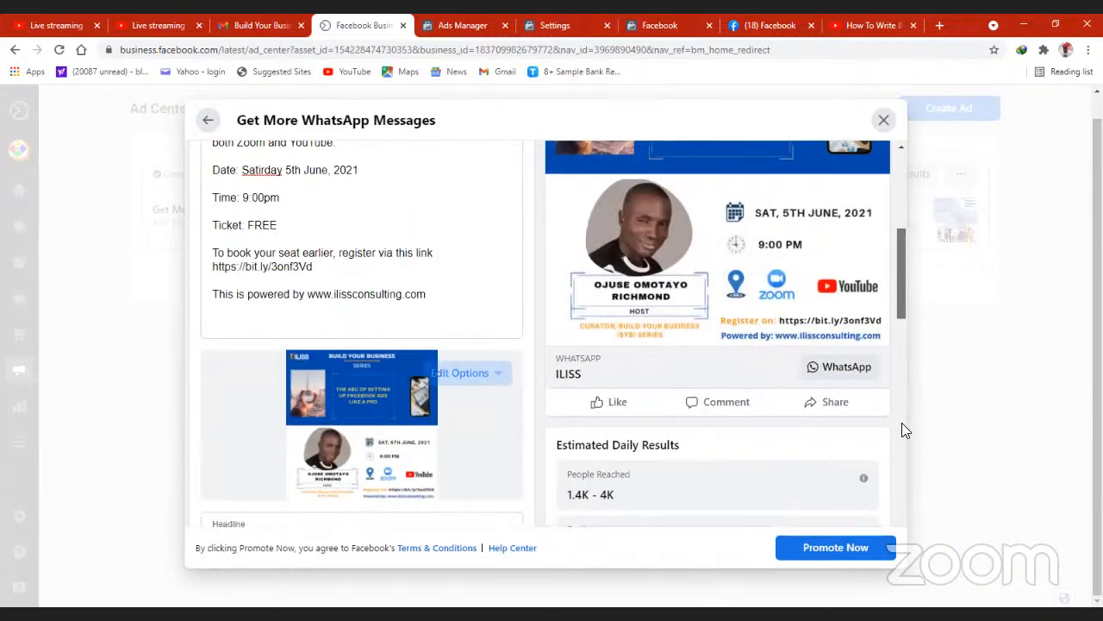
scroll(867, 541, "down", 10)
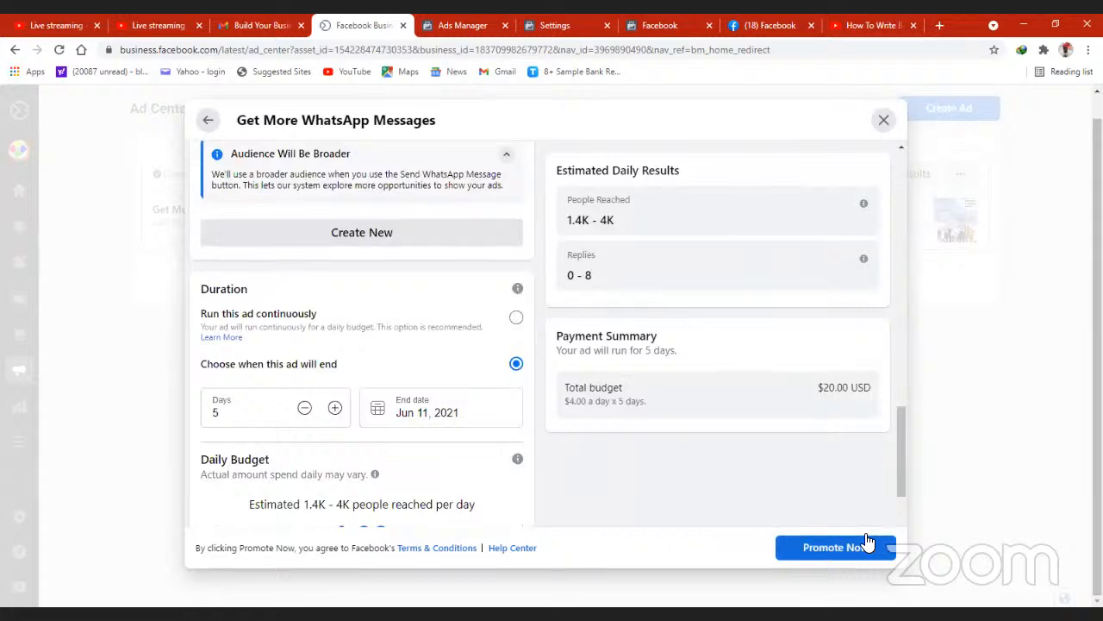
left_click(884, 122)
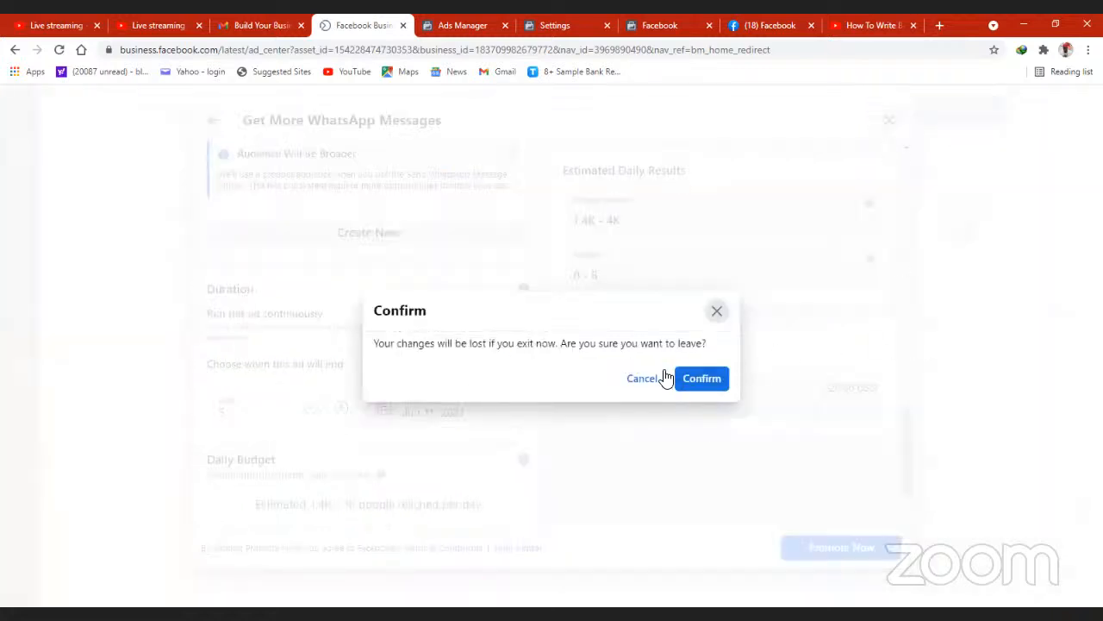
left_click(701, 383)
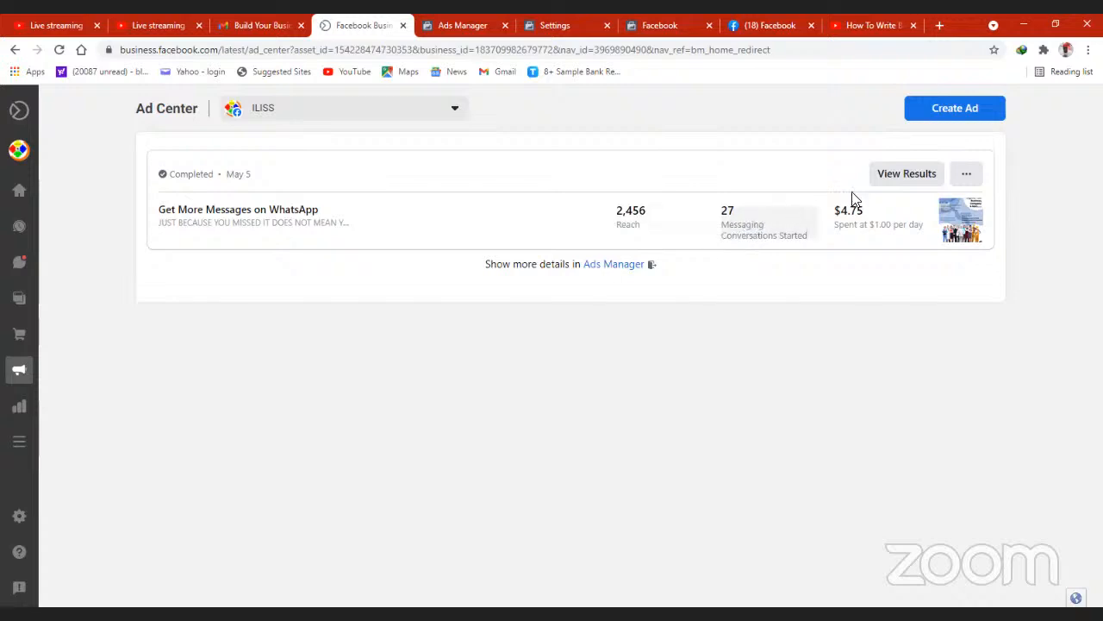
- Review the performance, audience and payment details in the completed WhatsApp messages ad's results, and close them
left_click(931, 173)
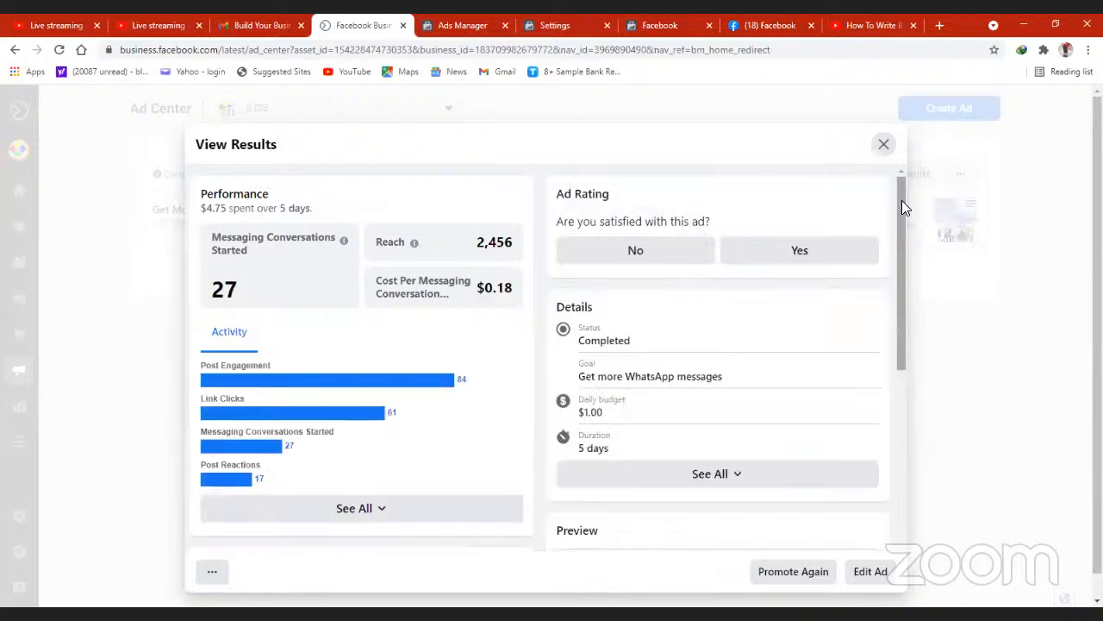
left_click_drag(900, 200, 901, 226)
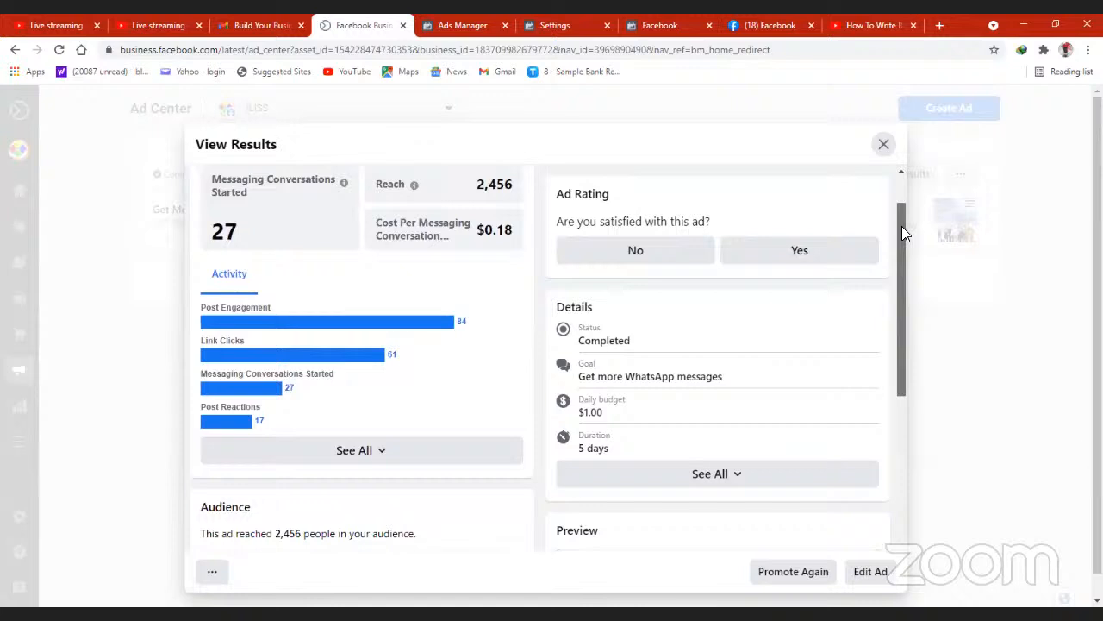
left_click_drag(901, 225, 928, 423)
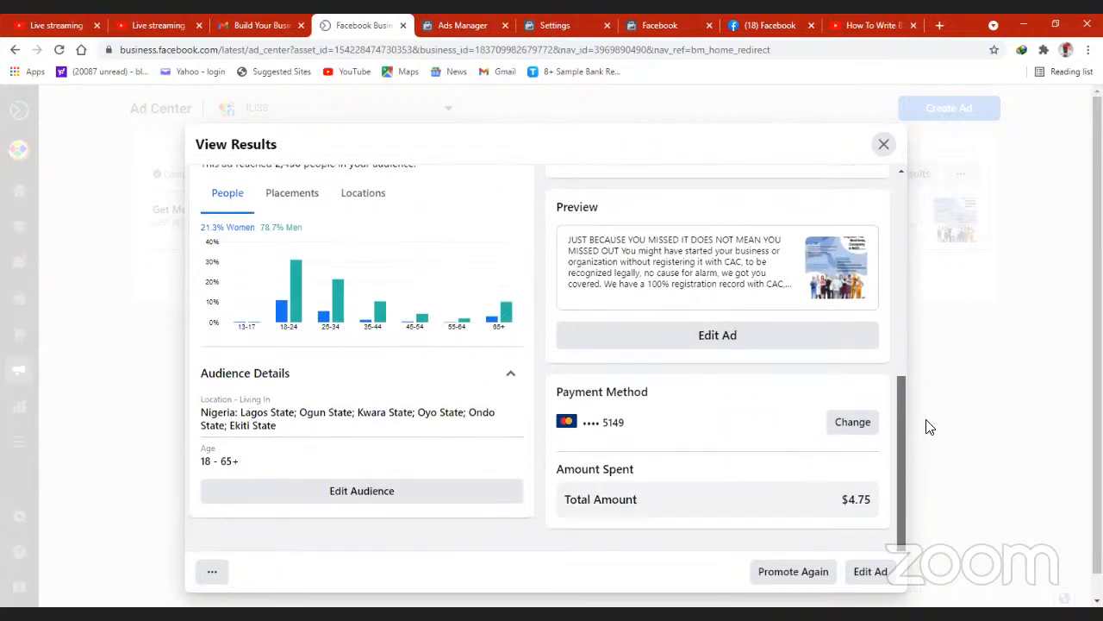
scroll(899, 356, "up", 10)
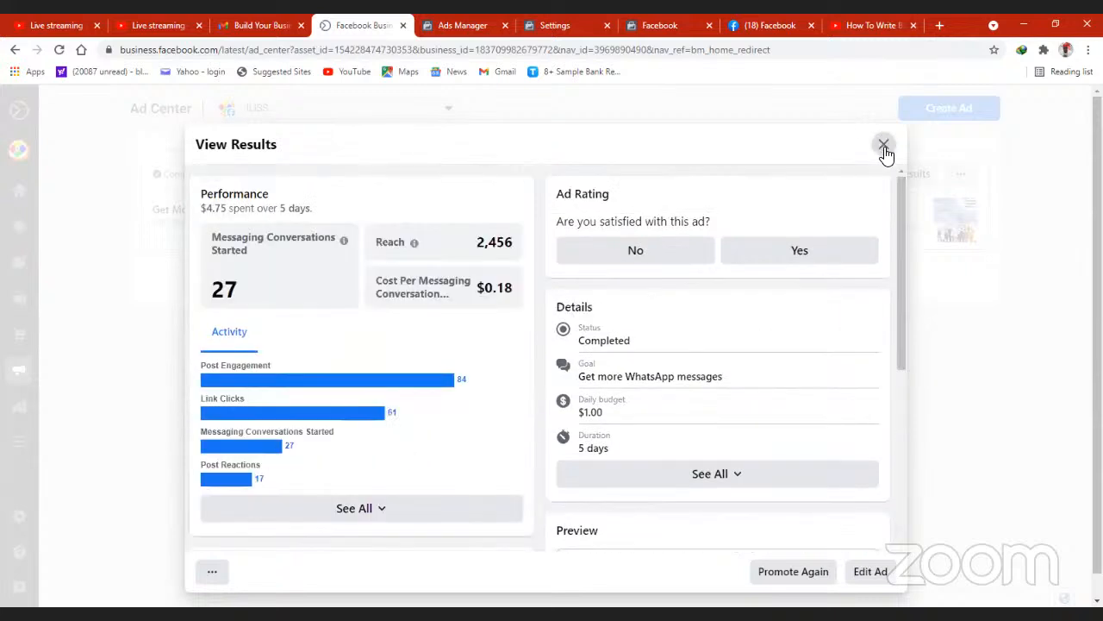
left_click(884, 145)
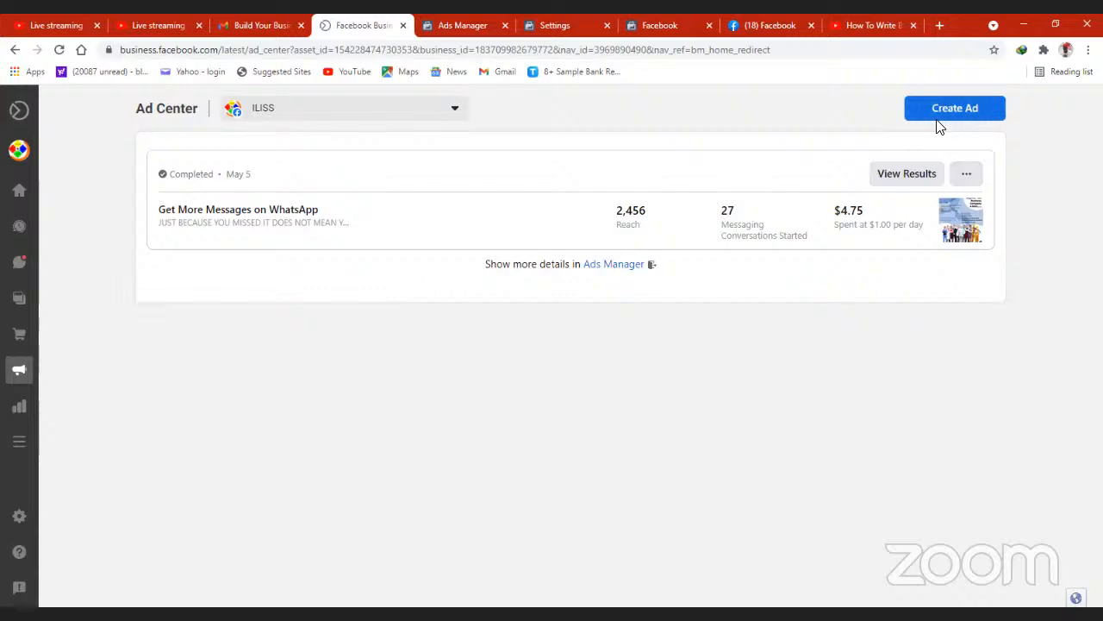
- Start a new ad from existing content, browse the Facebook posts available to boost, and close the ad creation window
mouse_move(22, 374)
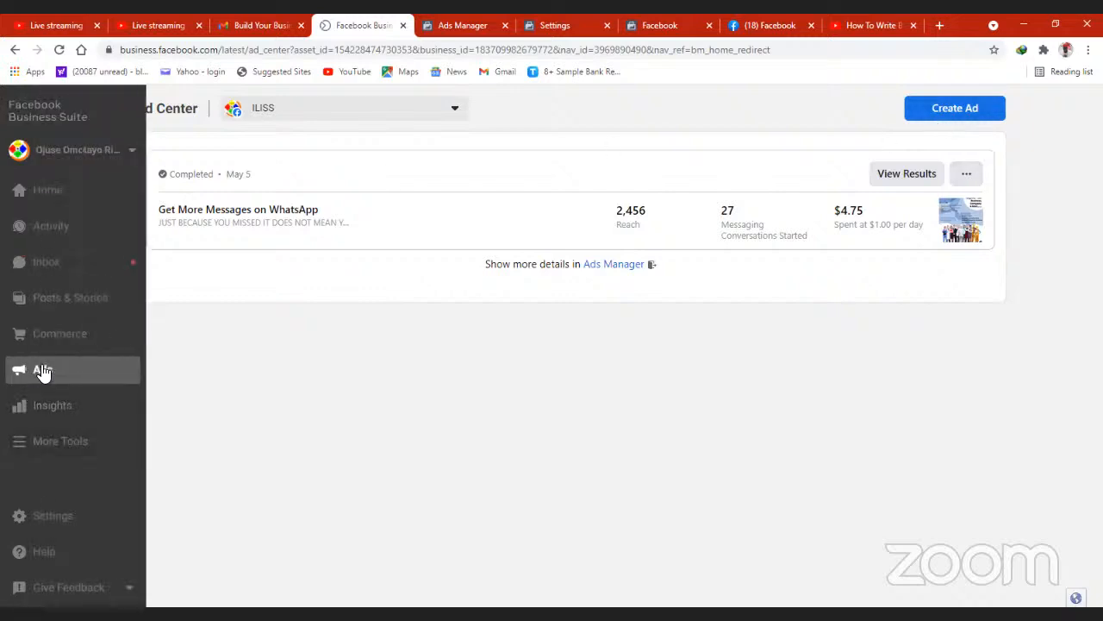
left_click(955, 109)
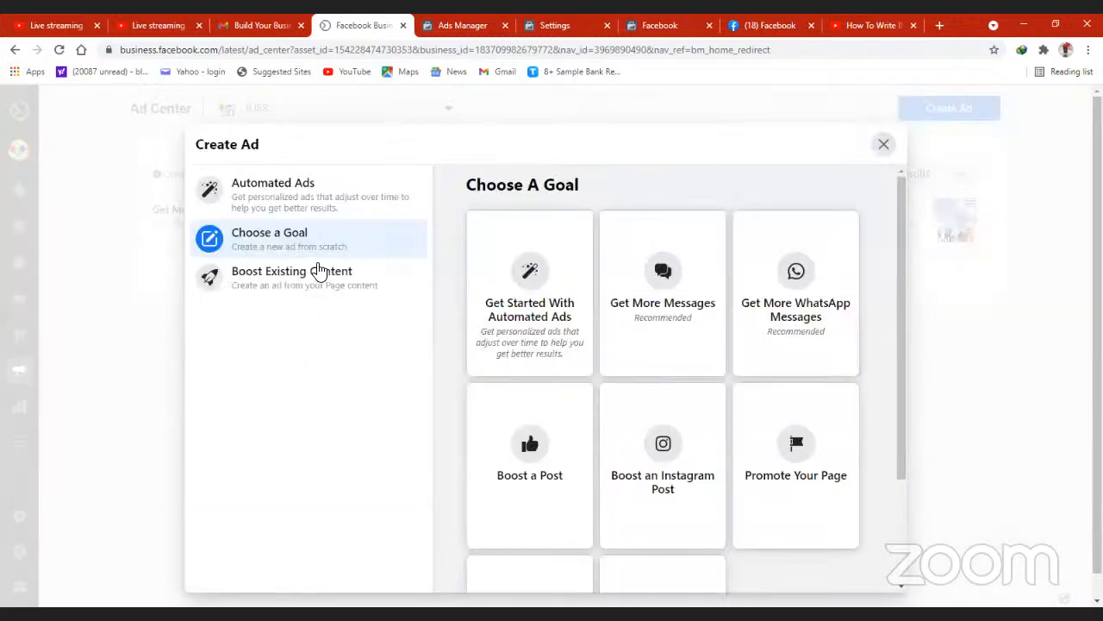
left_click(314, 275)
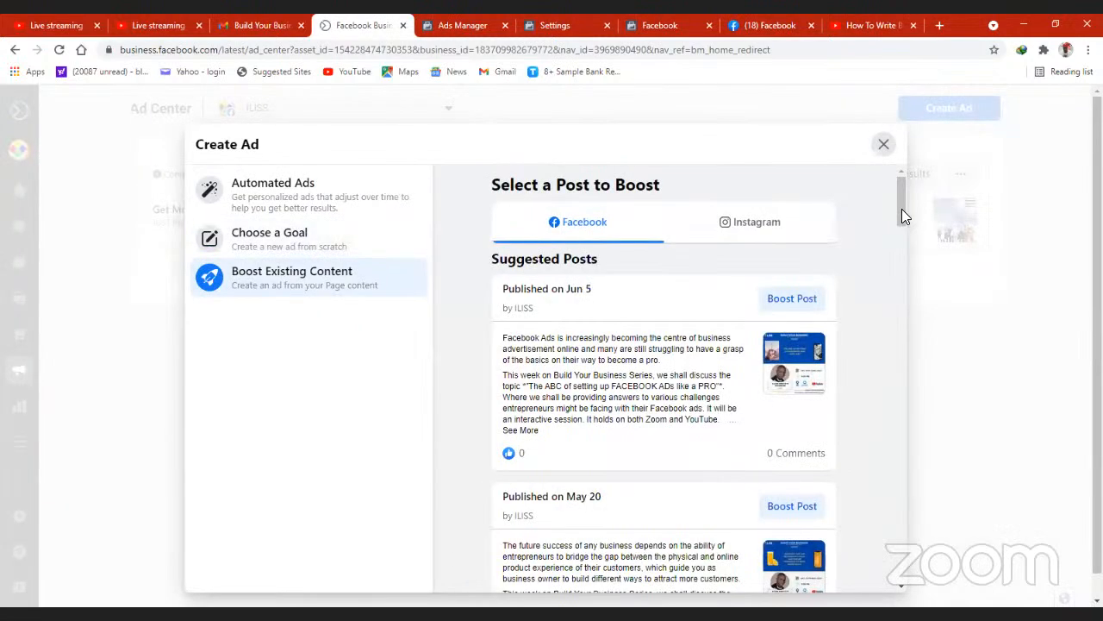
scroll(901, 245, "down", 3)
scroll(608, 300, "up", 2)
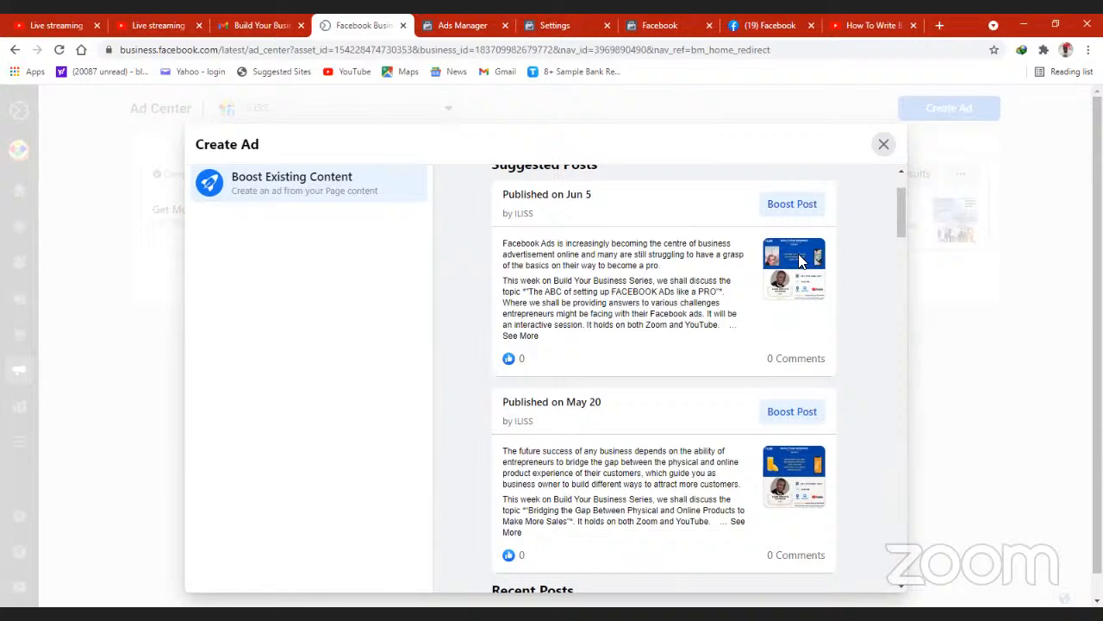
left_click_drag(897, 219, 897, 256)
scroll(895, 284, "down", 6)
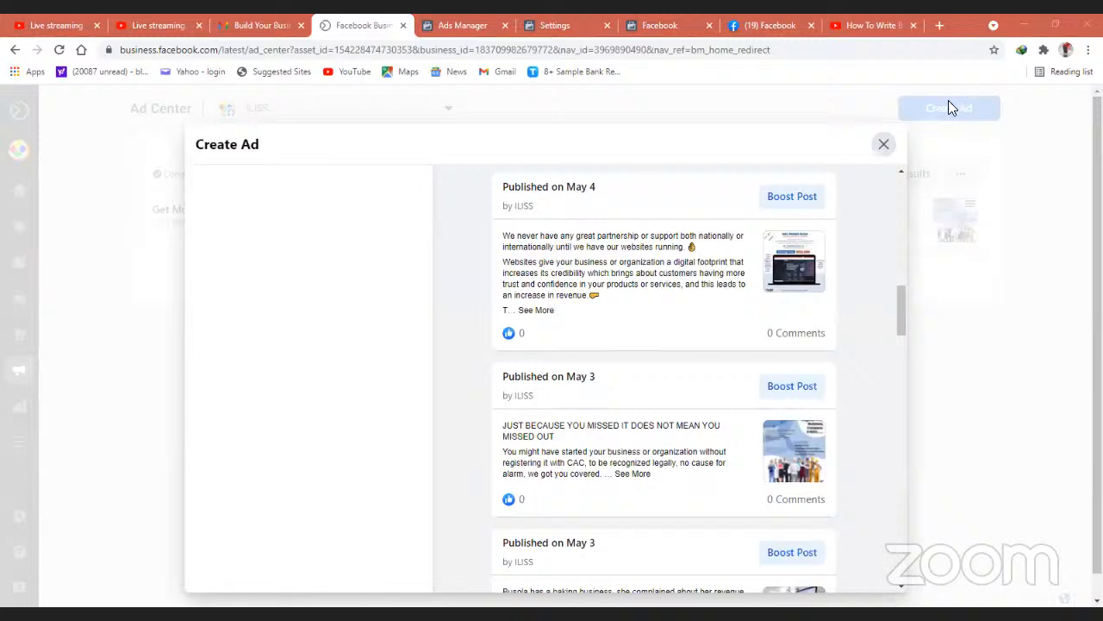
left_click(885, 144)
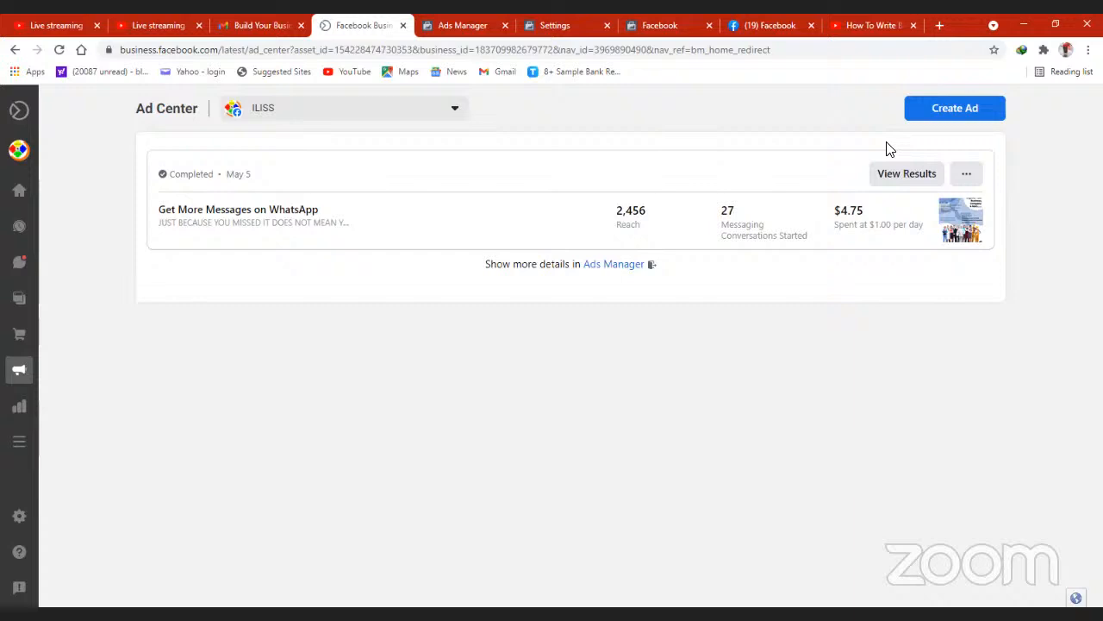
- Check the completed ad's extra options, browse the posts offered under the Boost a Post goal, and close the selection
left_click(966, 175)
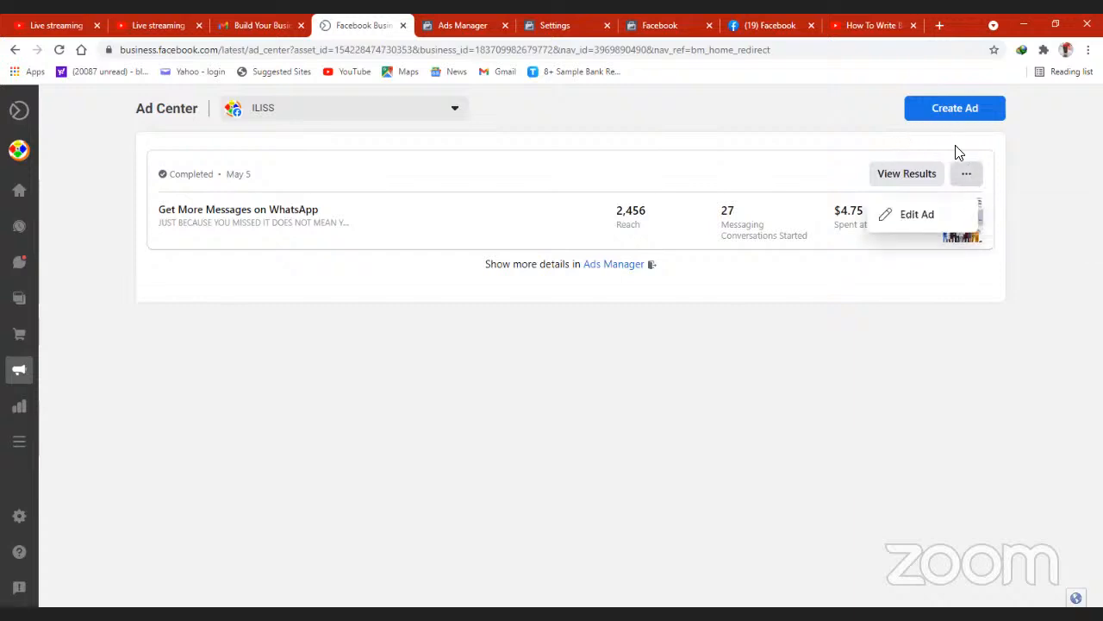
left_click(948, 110)
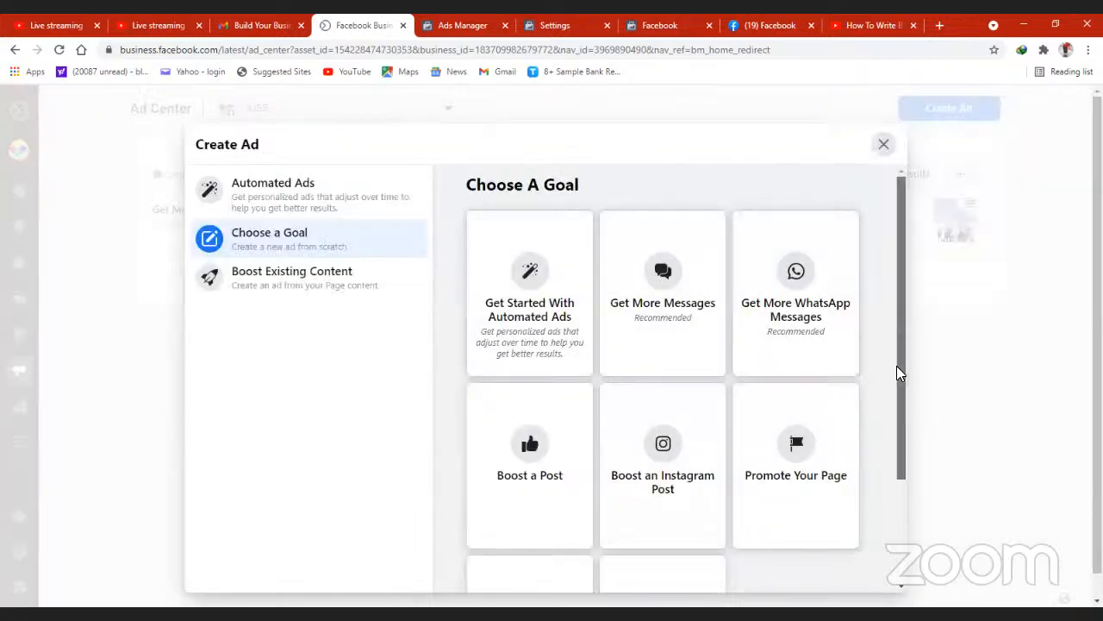
left_click_drag(900, 367, 916, 474)
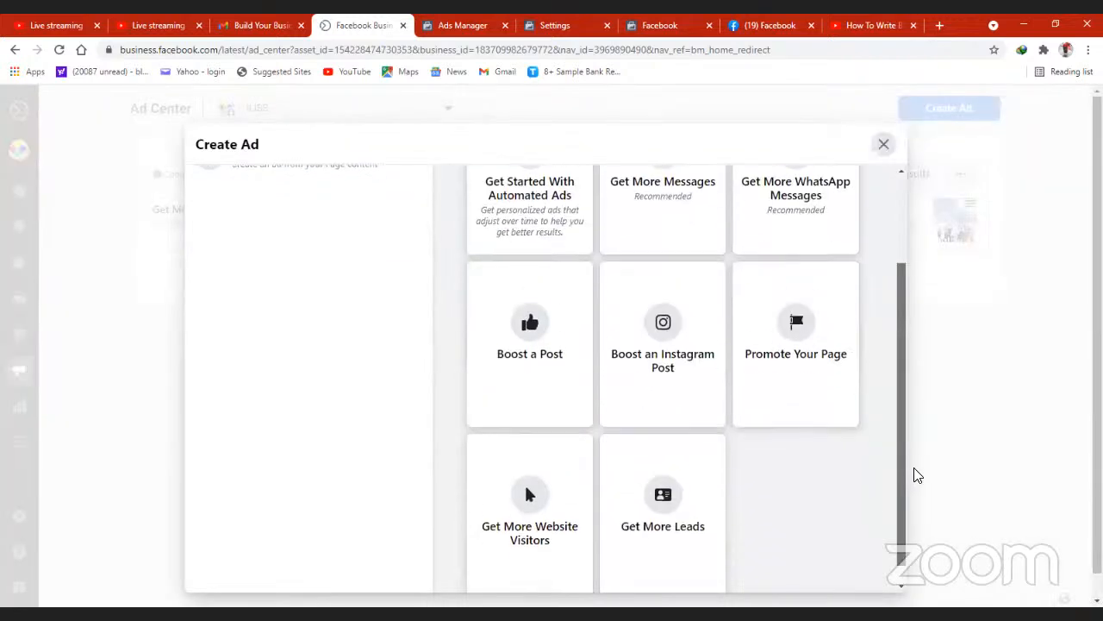
left_click(529, 307)
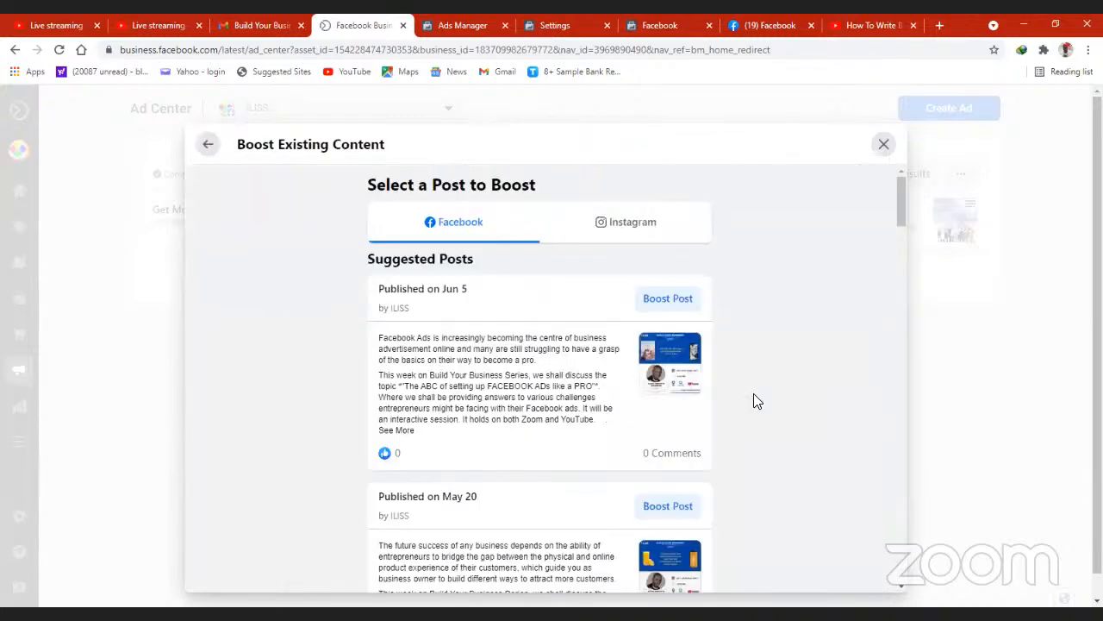
mouse_move(902, 224)
left_mouse_down()
mouse_move(902, 264)
mouse_move(897, 227)
left_mouse_up()
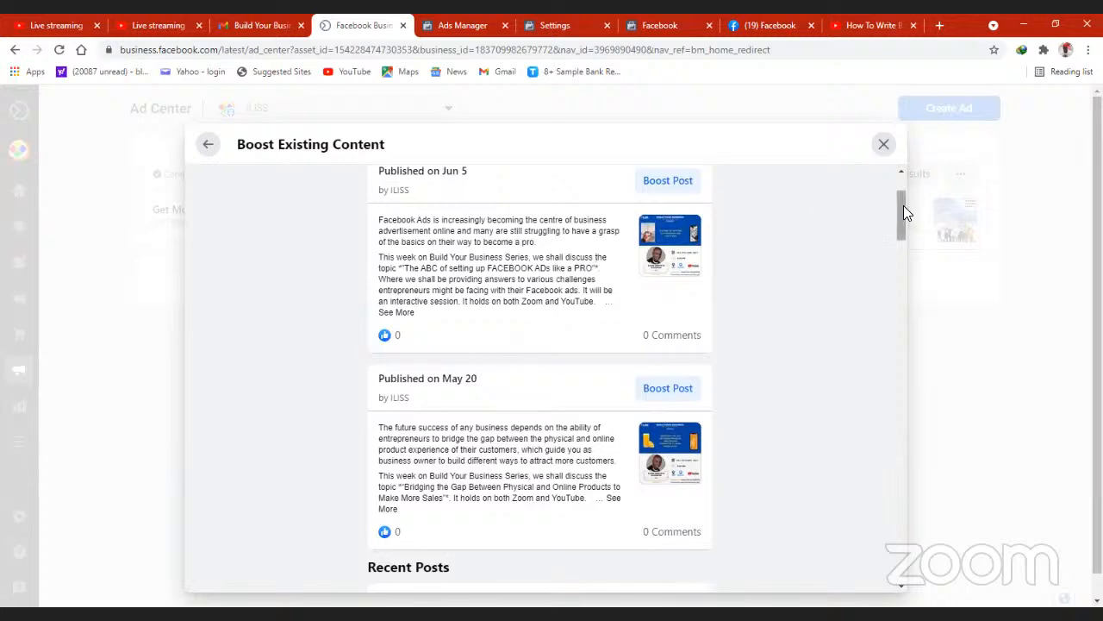
left_click_drag(904, 214, 903, 322)
scroll(905, 172, "up", 10)
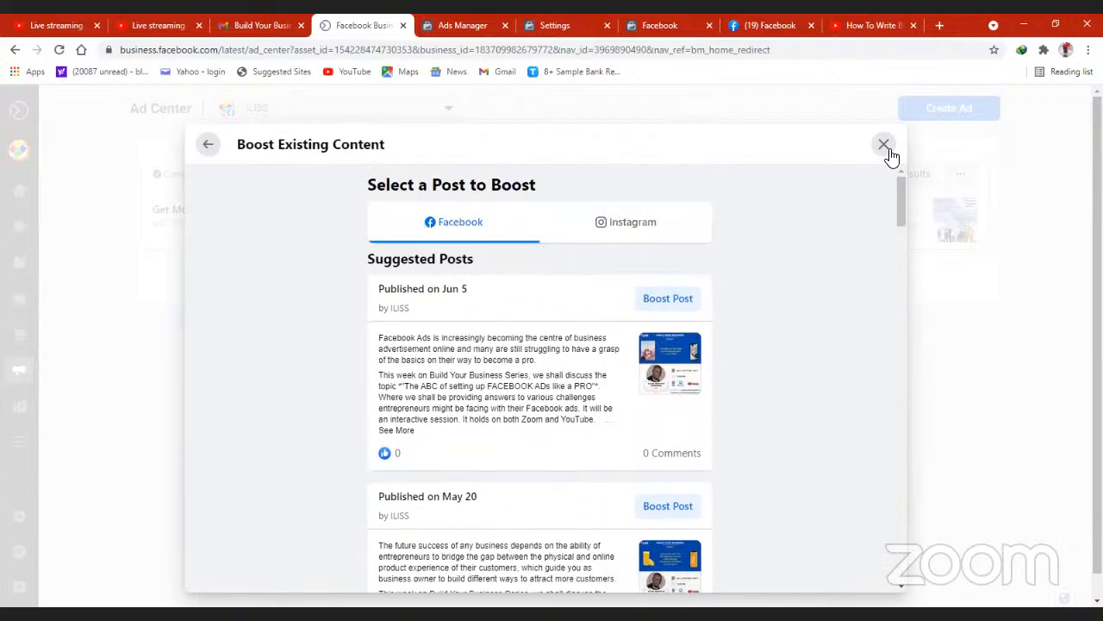
left_click(884, 145)
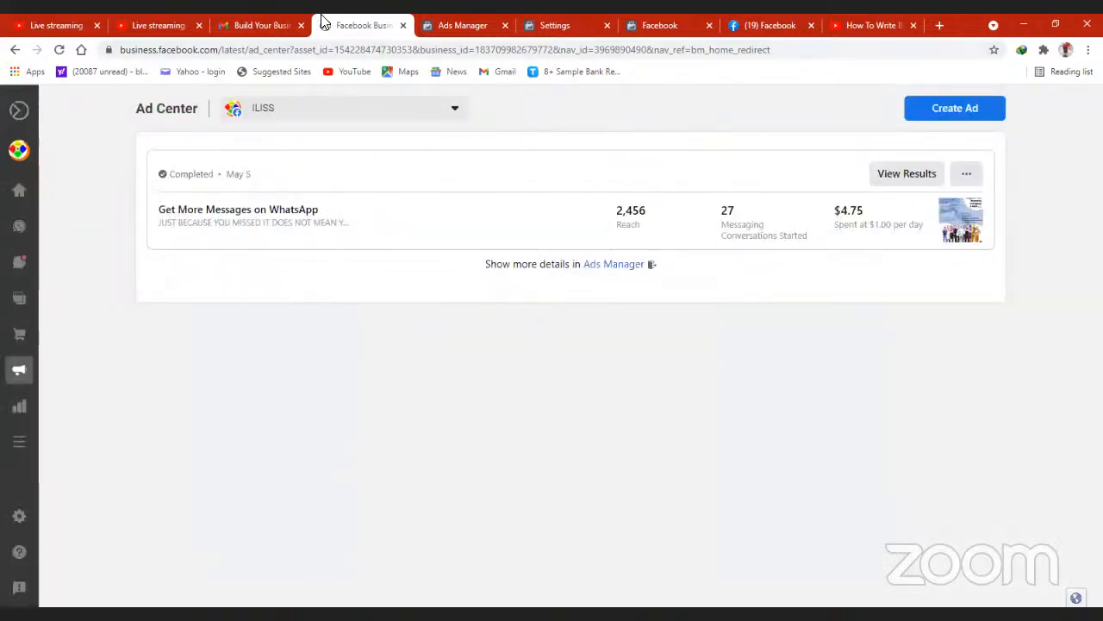
- Switch to the Facebook page creation form, leave it without saving, and look through the personal profile's details and recent posts
left_click(750, 26)
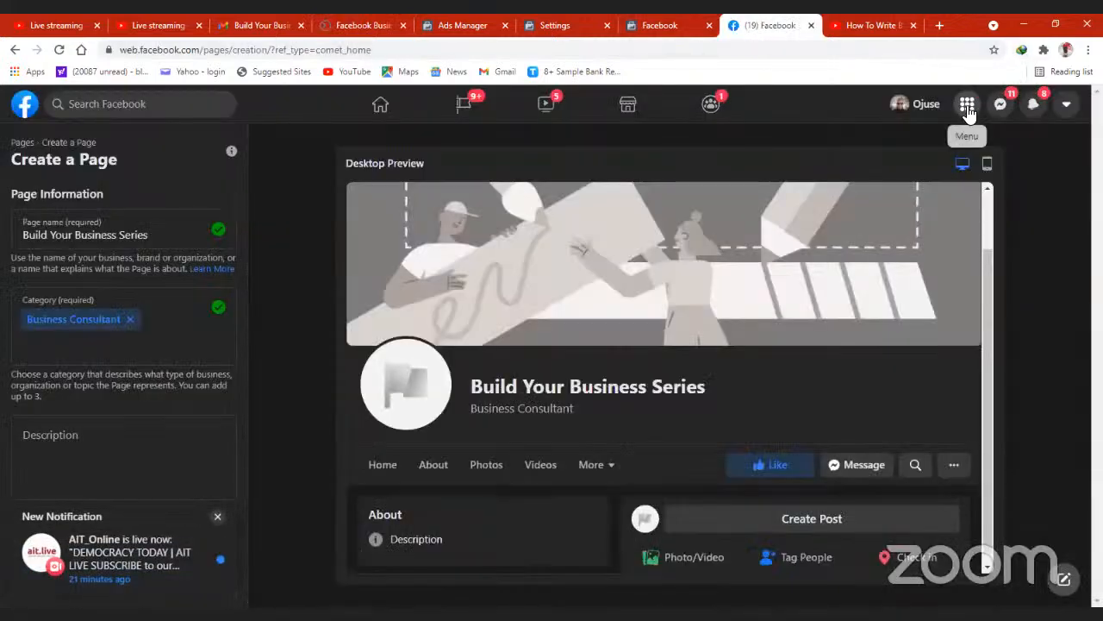
left_click(1066, 104)
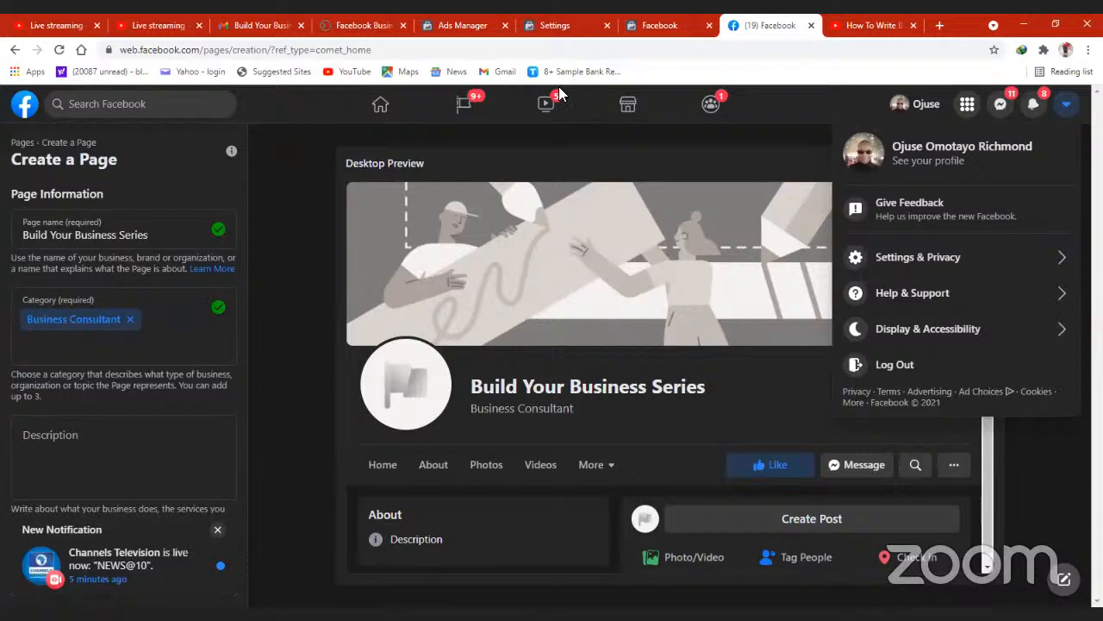
left_click(925, 105)
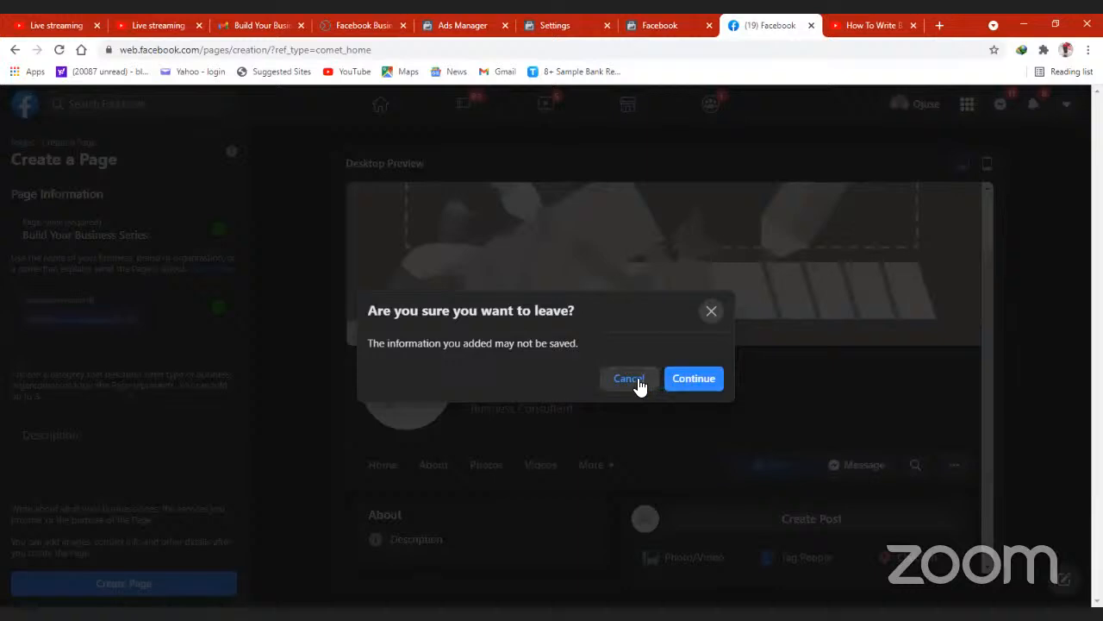
left_click(677, 381)
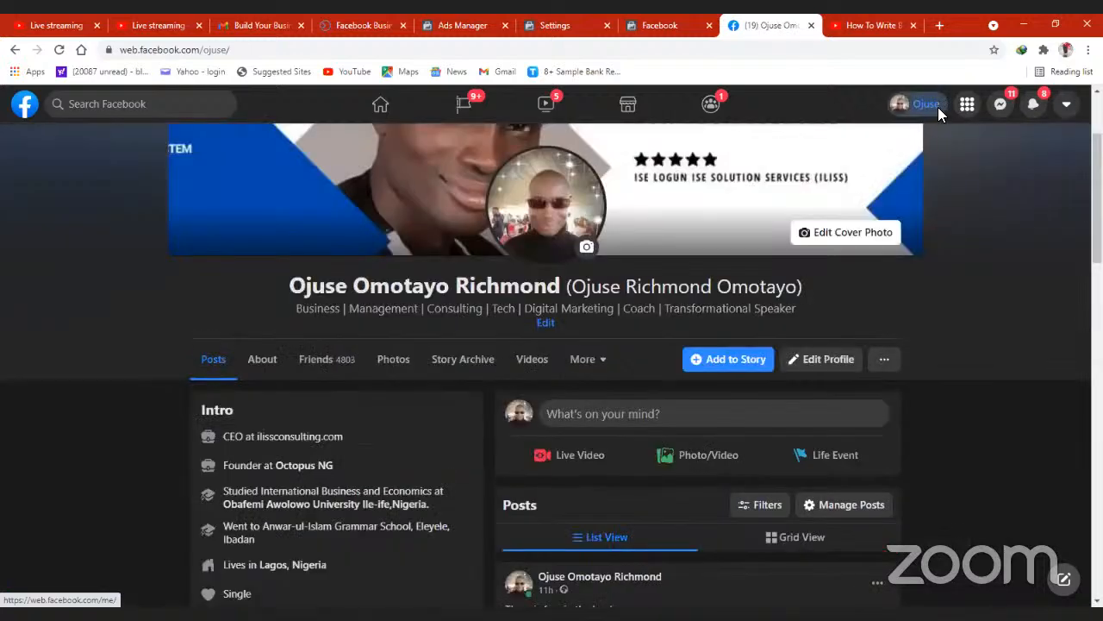
scroll(552, 362, "down", 2)
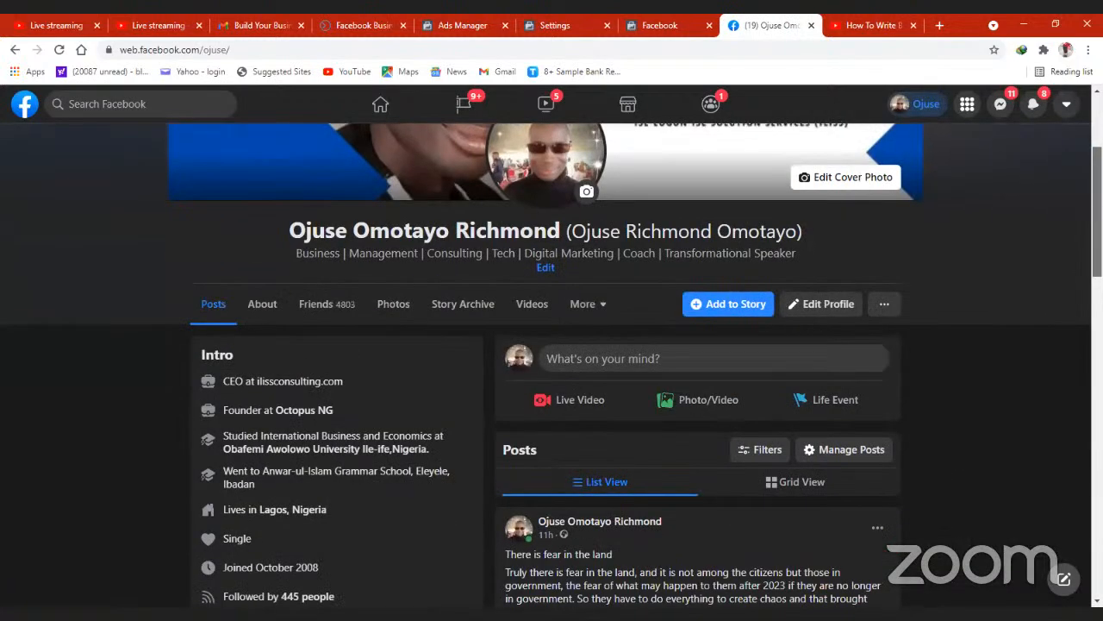
scroll(920, 106, "down", 3)
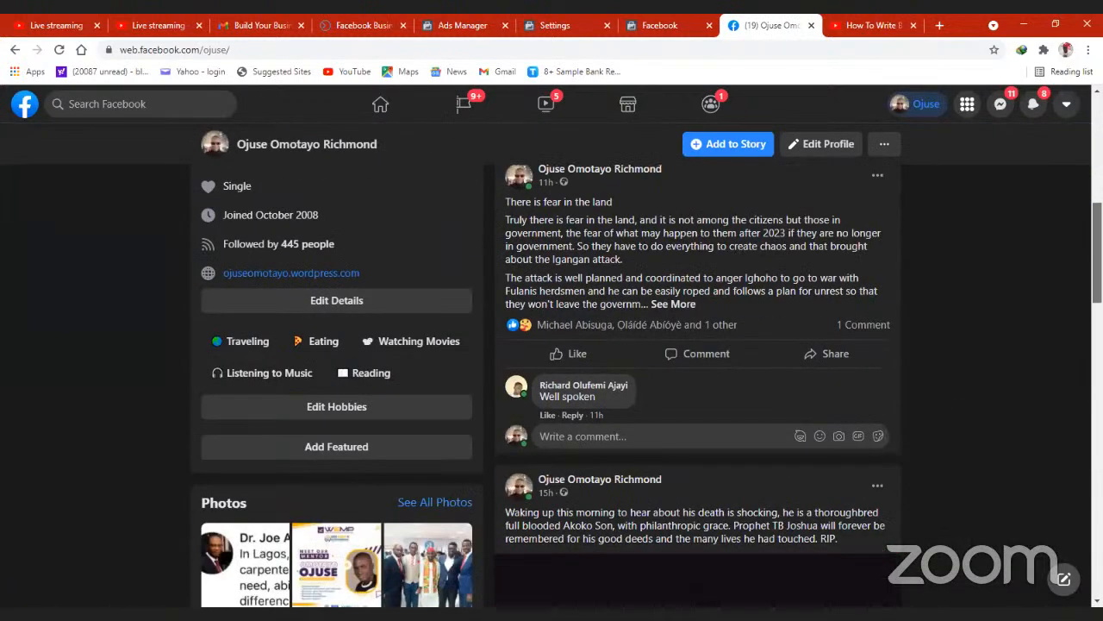
- Go to the list of managed Facebook pages and open the ILISS page
left_click(921, 106)
left_click(969, 107)
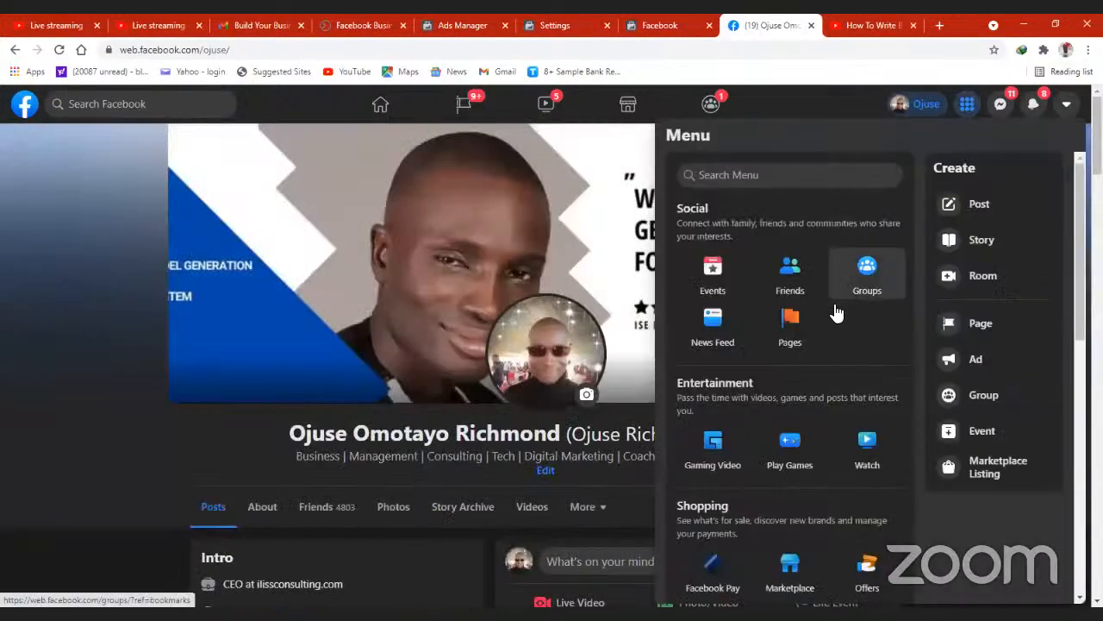
left_click(791, 323)
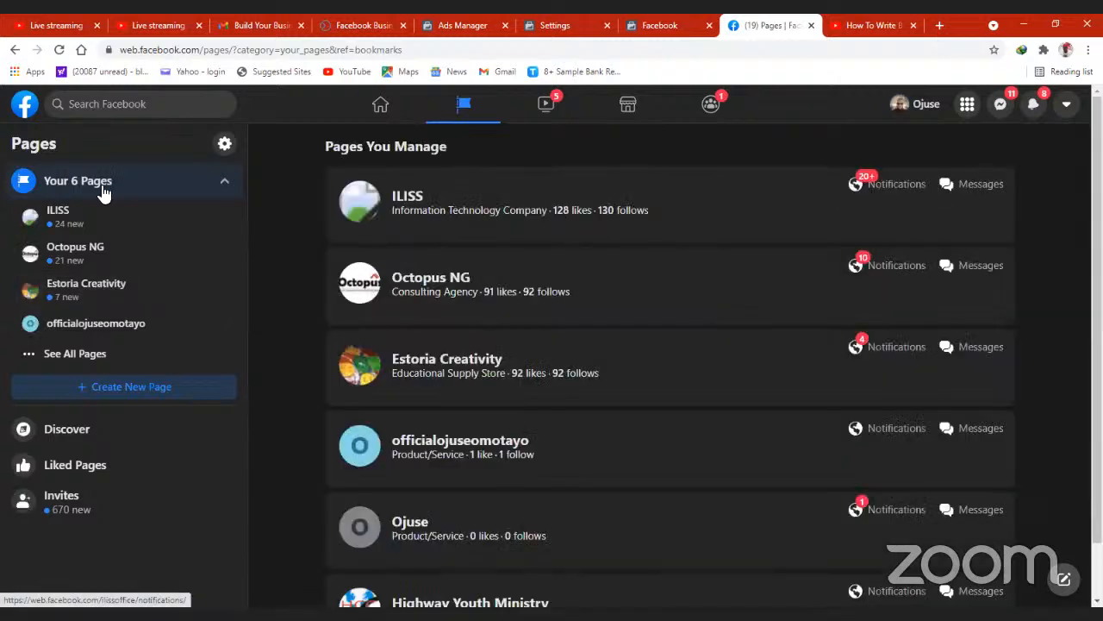
left_click(67, 224)
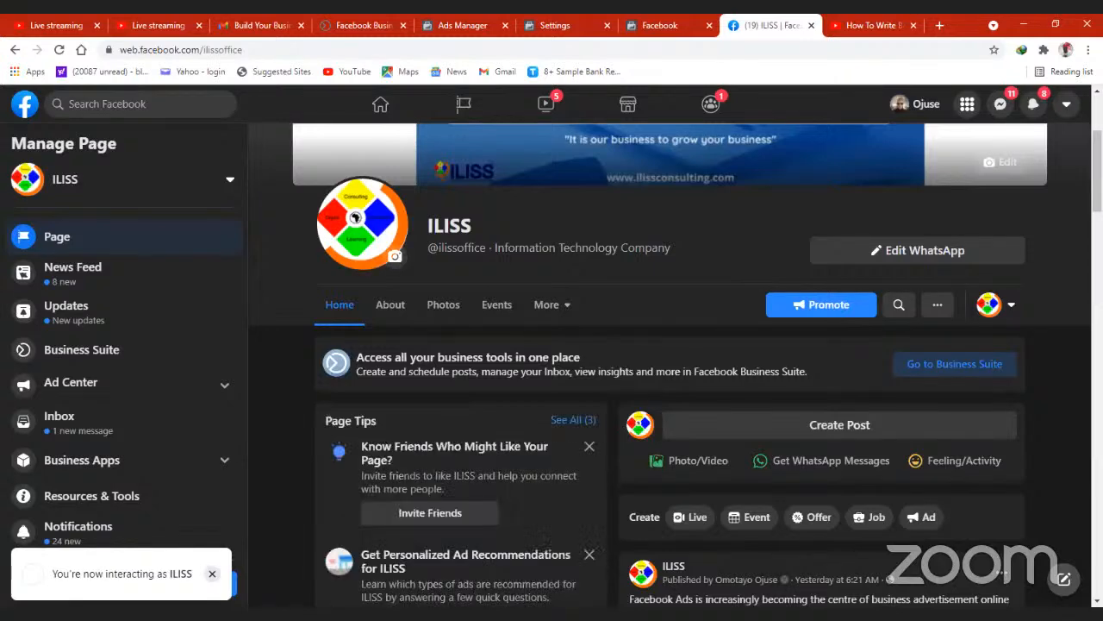
- Examine the ILISS page's ad creation suggestions and the boost option on its latest post about setting up Facebook ads
scroll(483, 474, "down", 3)
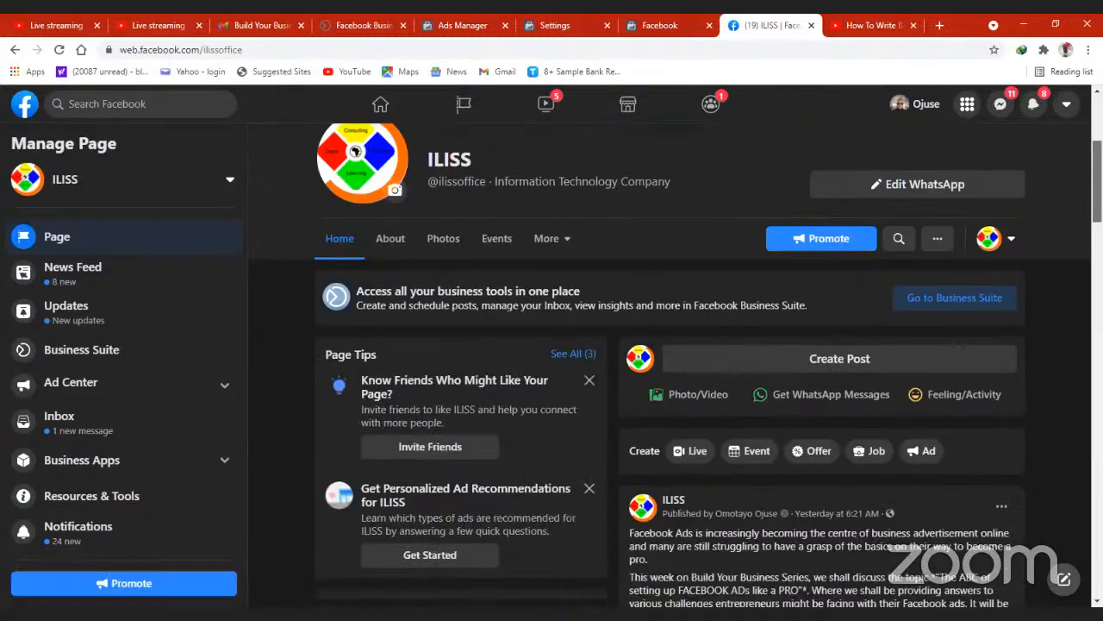
scroll(603, 371, "down", 5)
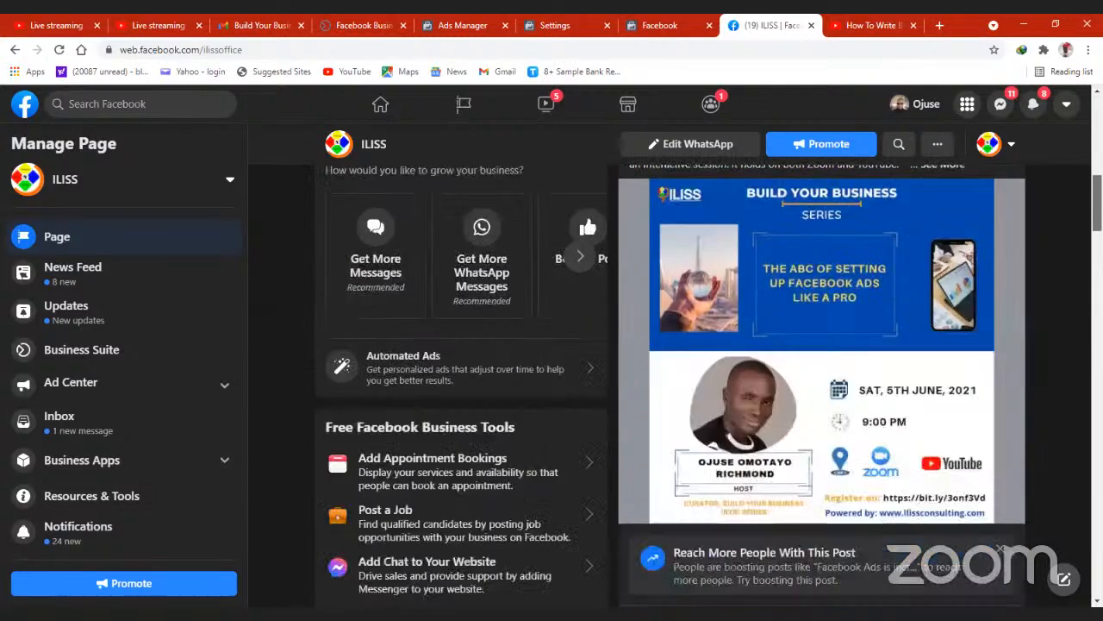
scroll(670, 384, "down", 2)
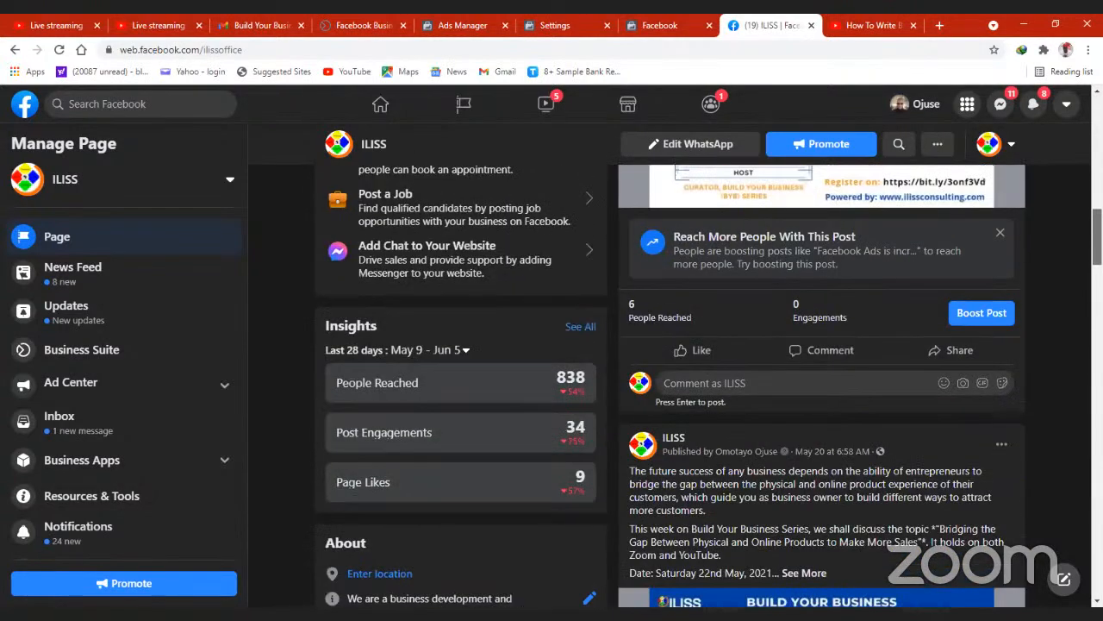
scroll(670, 385, "up", 2)
scroll(671, 384, "down", 1)
scroll(670, 384, "up", 1)
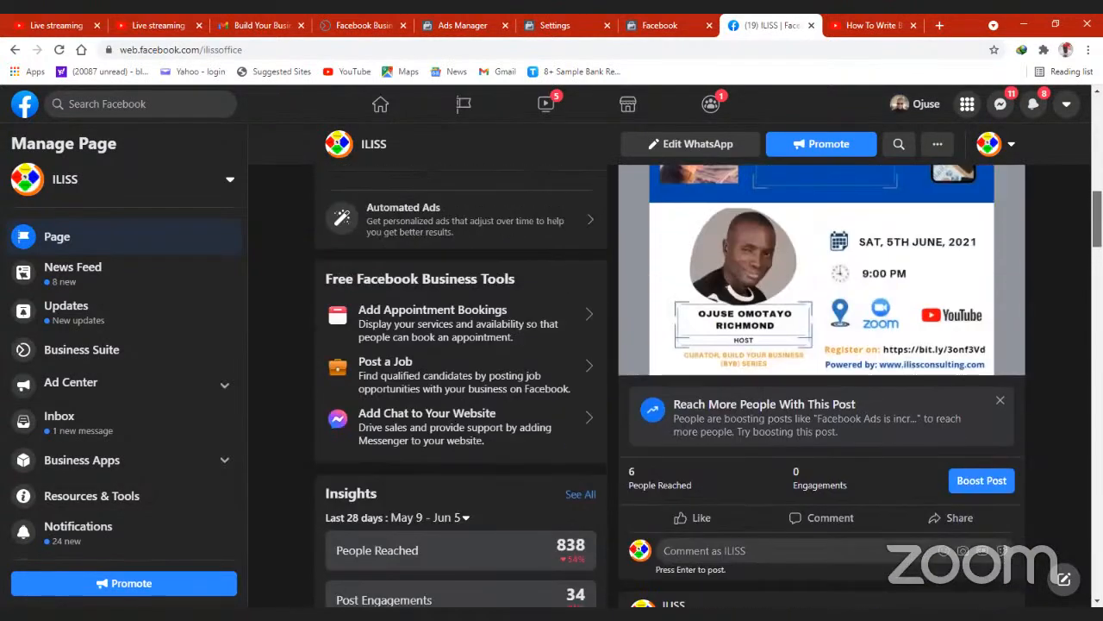
scroll(670, 385, "up", 4)
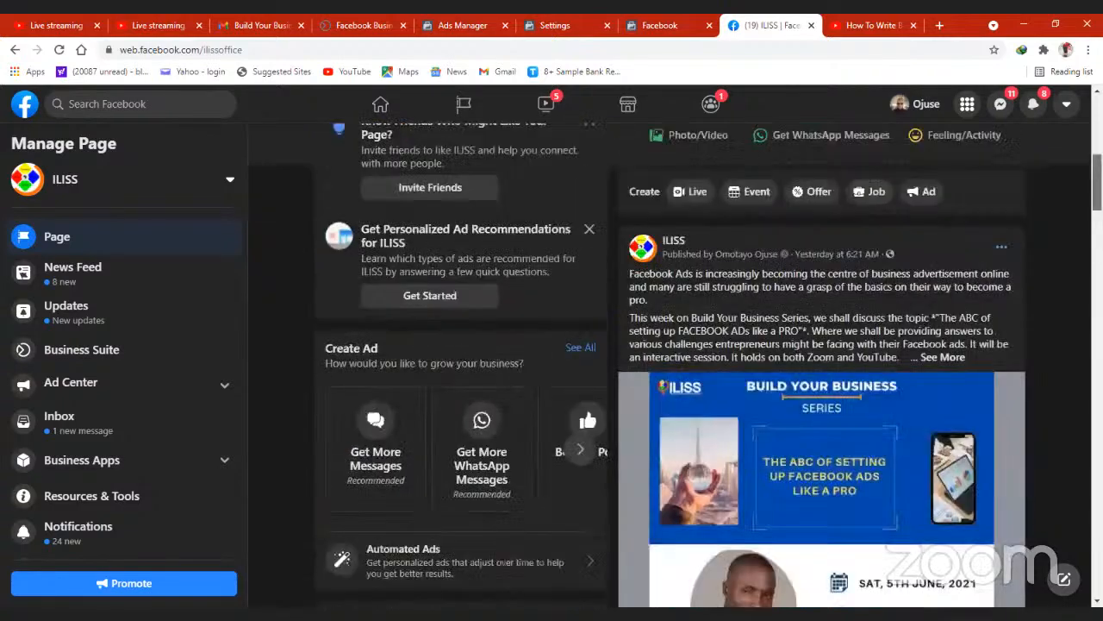
scroll(671, 384, "down", 7)
scroll(750, 280, "up", 1)
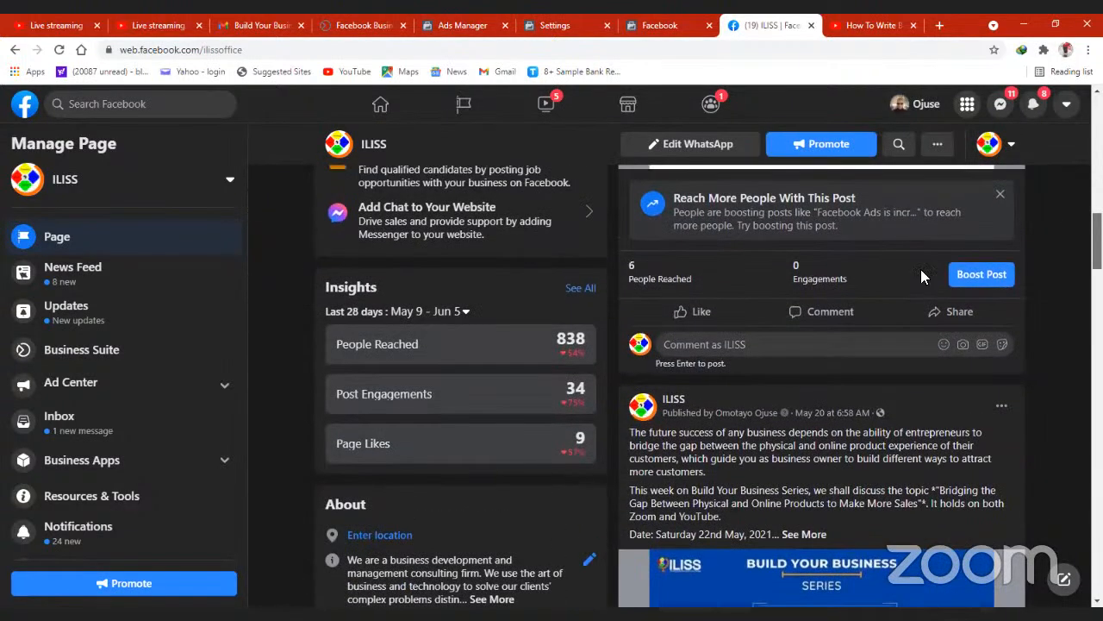
scroll(659, 306, "up", 1)
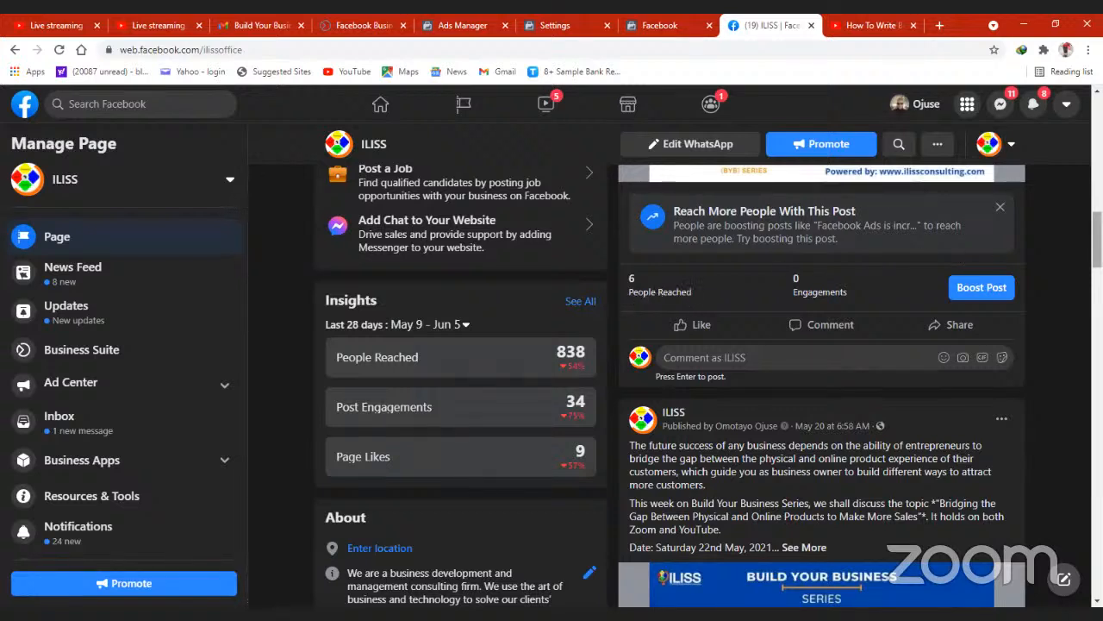
scroll(819, 388, "up", 5)
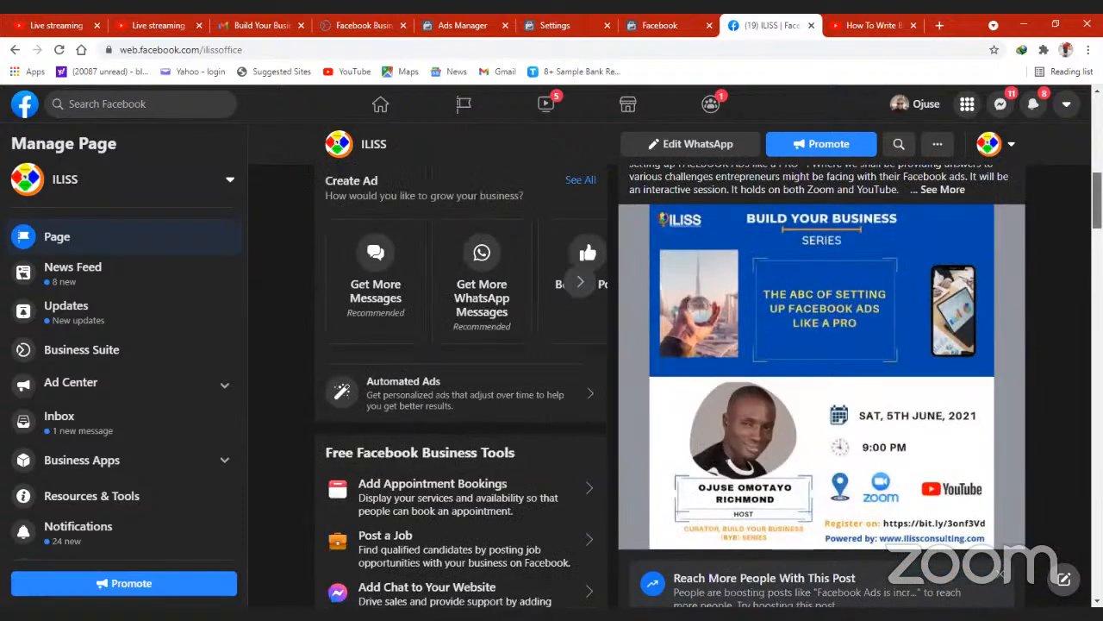
scroll(672, 362, "up", 6)
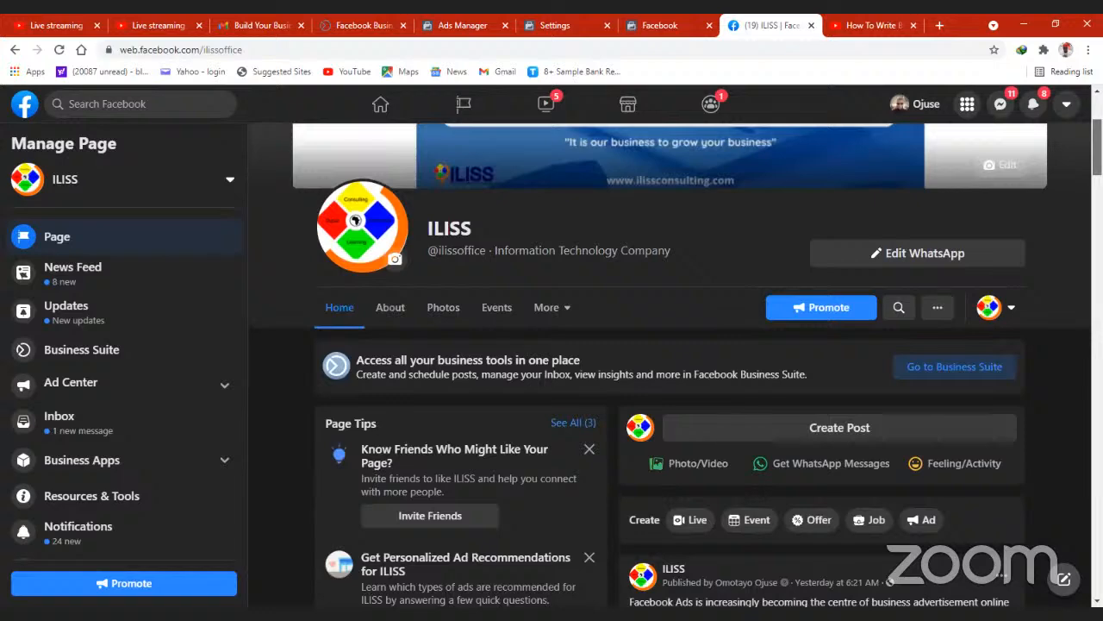
- Review the ILISS page's Insights and About details alongside the boost options on its two Build Your Business Series posts
scroll(672, 362, "down", 10)
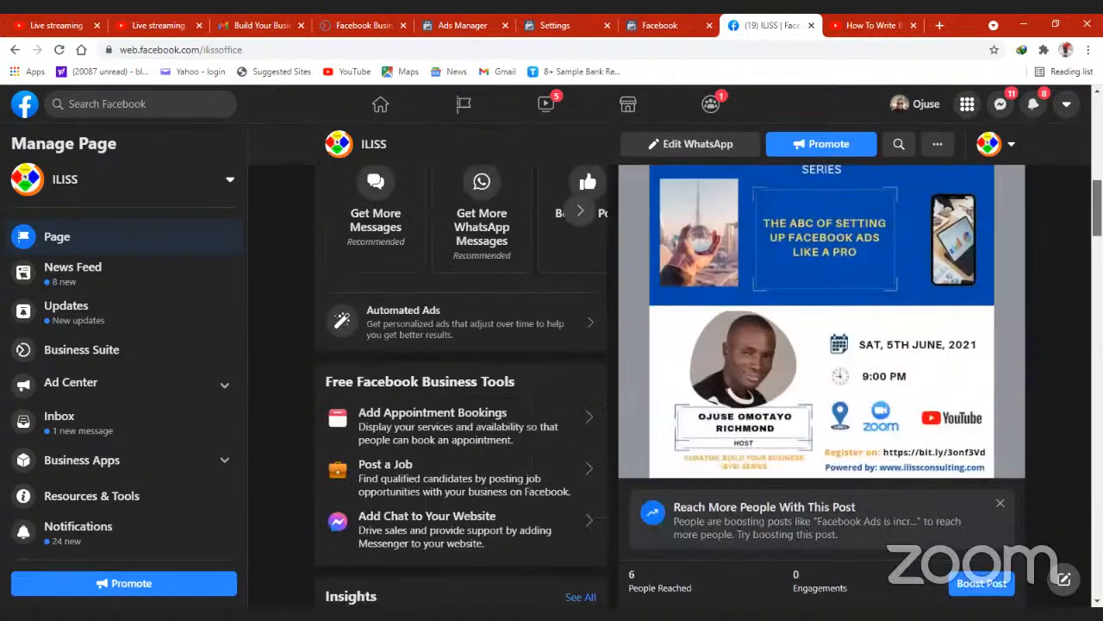
scroll(709, 384, "down", 1)
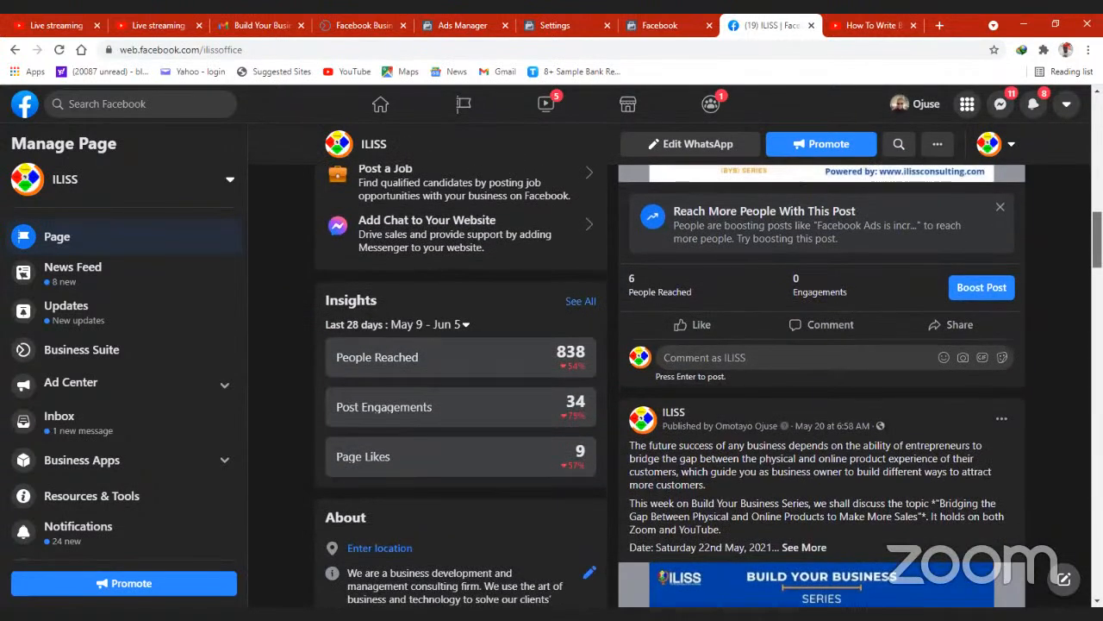
scroll(709, 385, "down", 1)
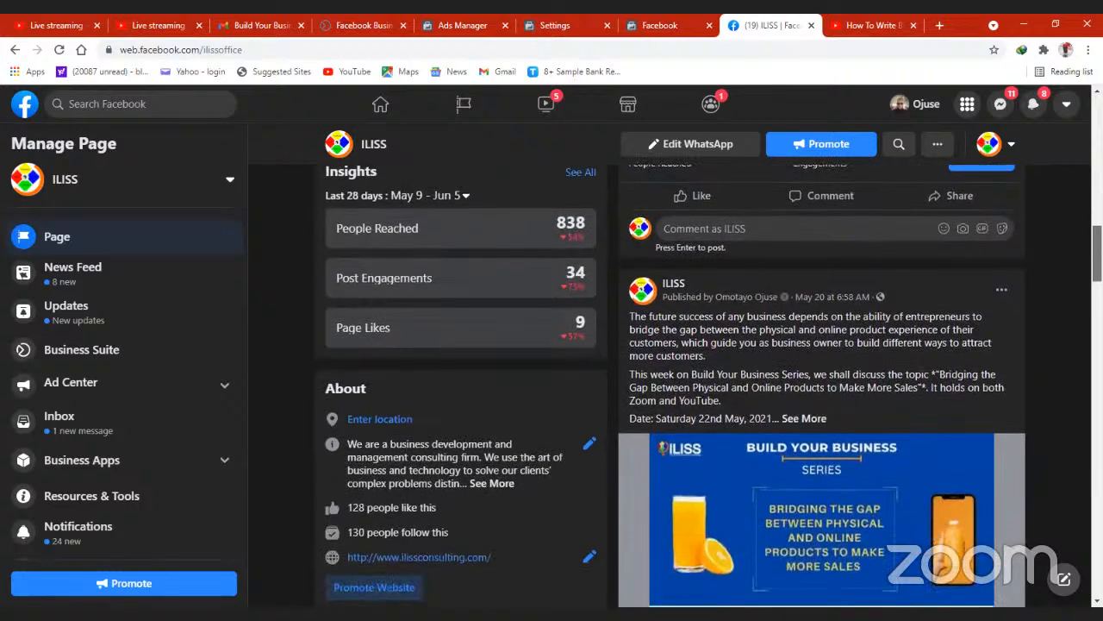
scroll(709, 384, "down", 1)
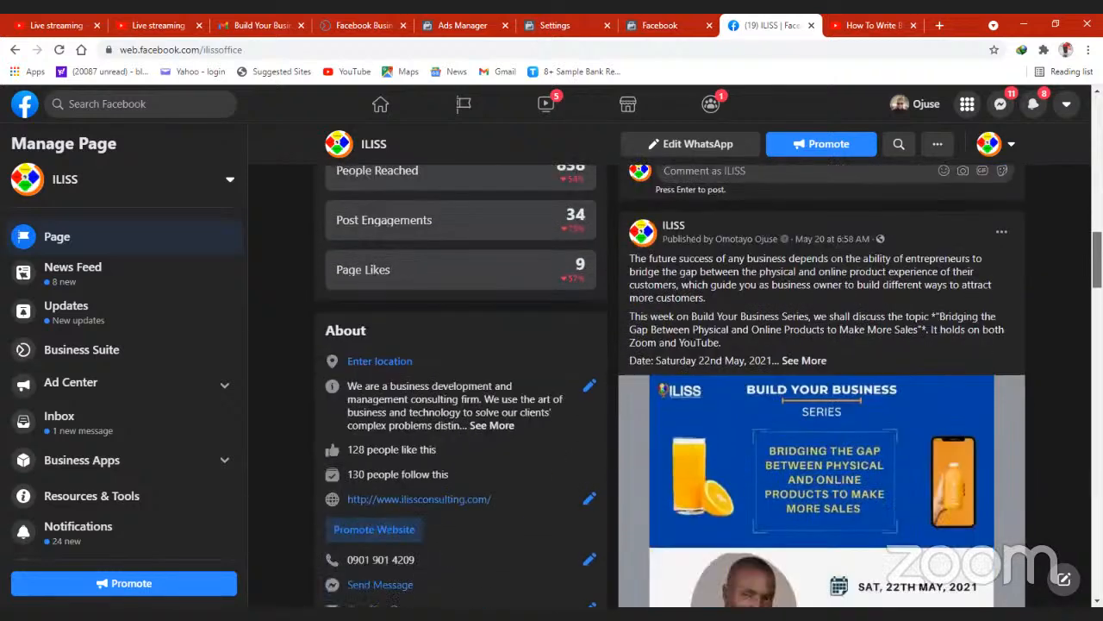
scroll(512, 227, "down", 2)
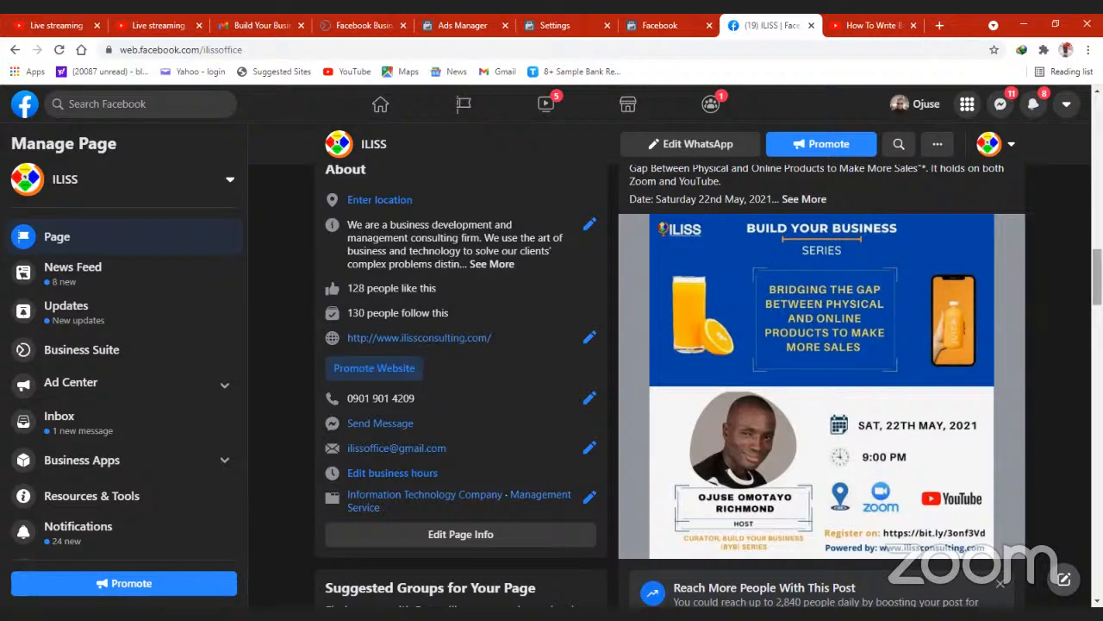
scroll(850, 321, "up", 3)
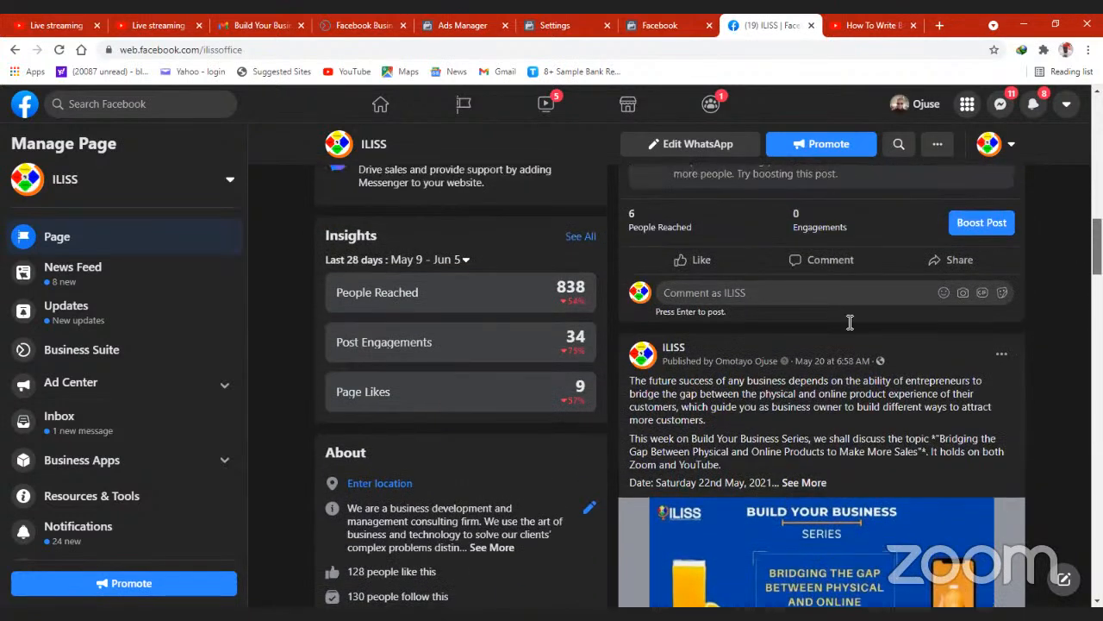
scroll(850, 321, "up", 2)
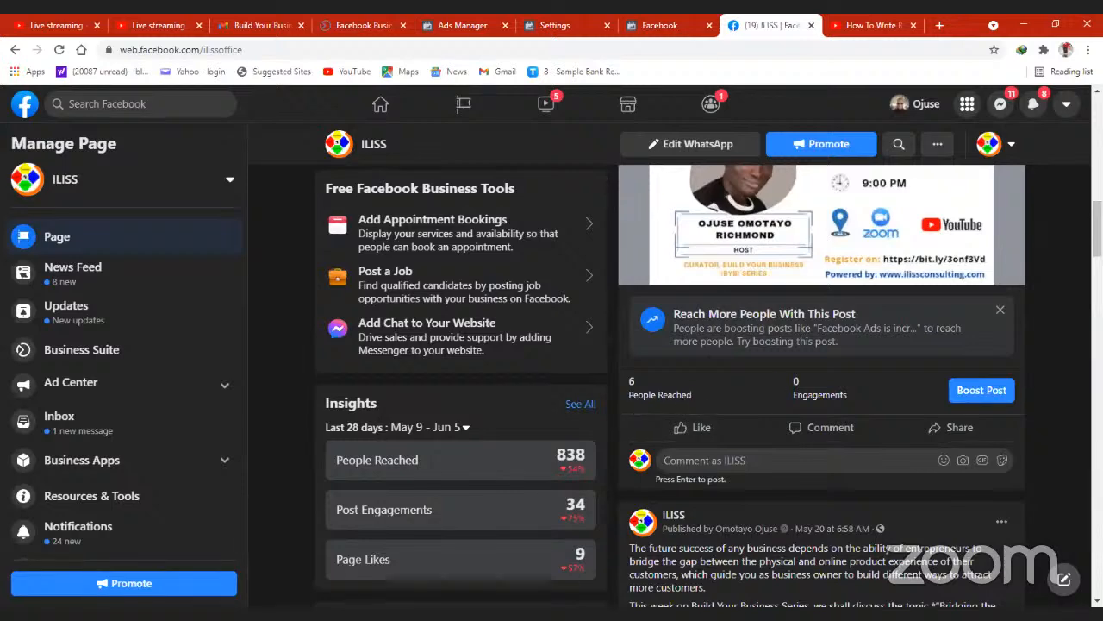
scroll(710, 385, "down", 2)
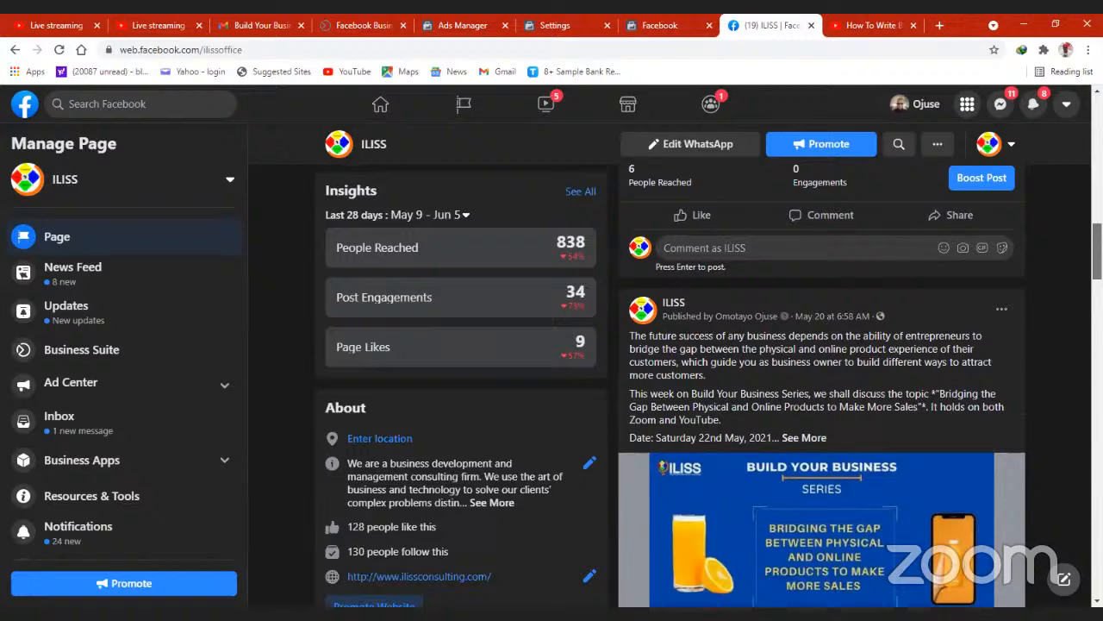
scroll(645, 366, "down", 3)
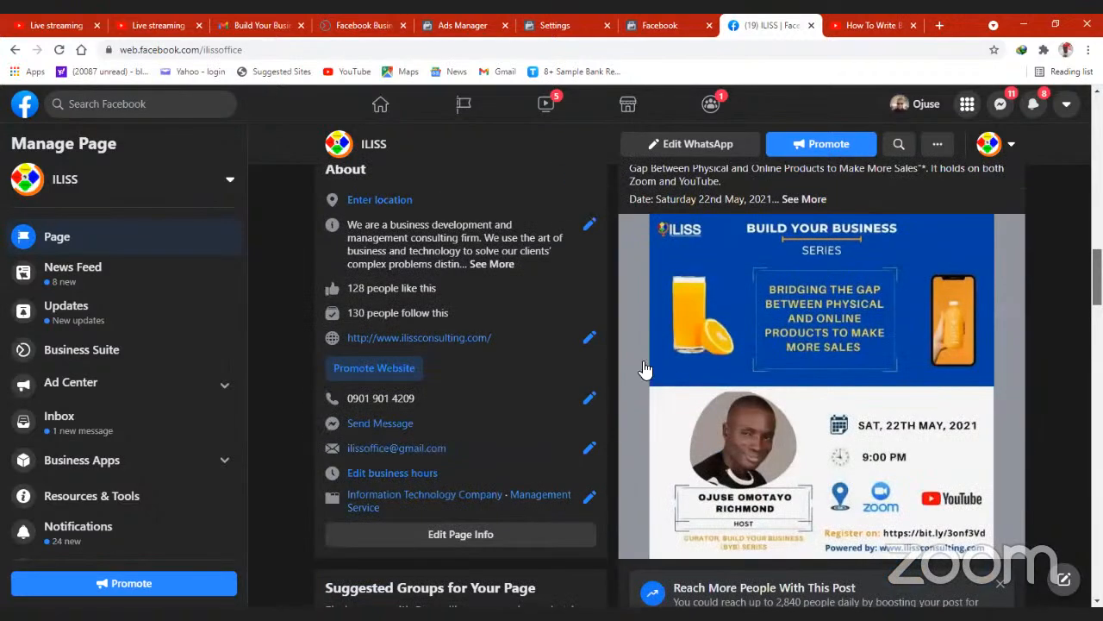
- Browse the ILISS page's older posts from May 4 back to April 21, checking their reach, engagement and boost options
scroll(660, 366, "down", 3)
scroll(638, 379, "down", 1)
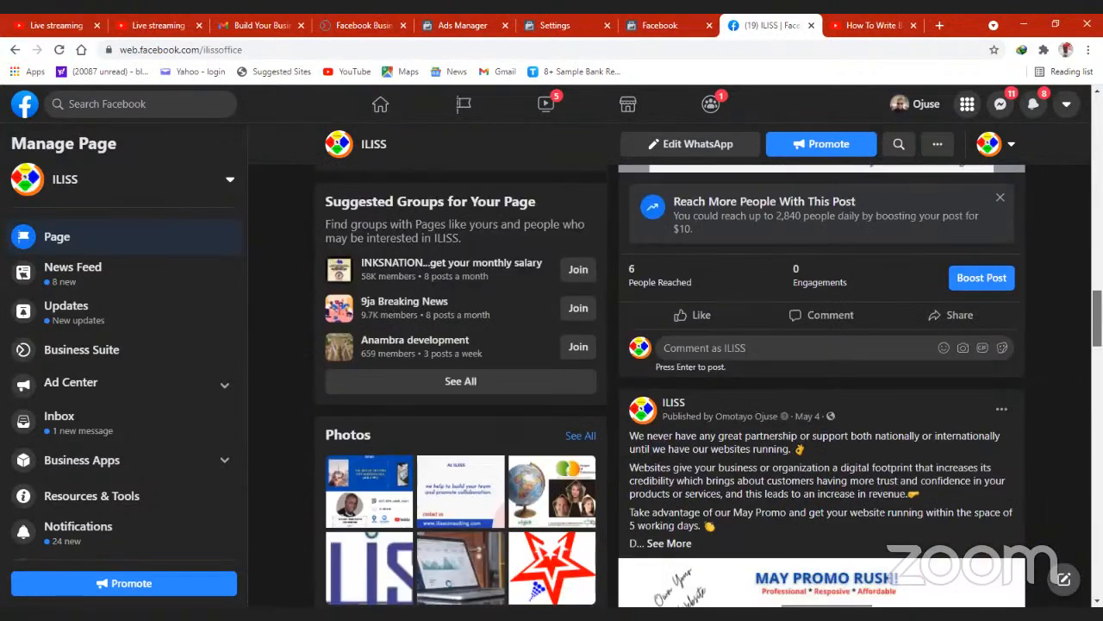
scroll(638, 379, "down", 1)
scroll(655, 393, "down", 6)
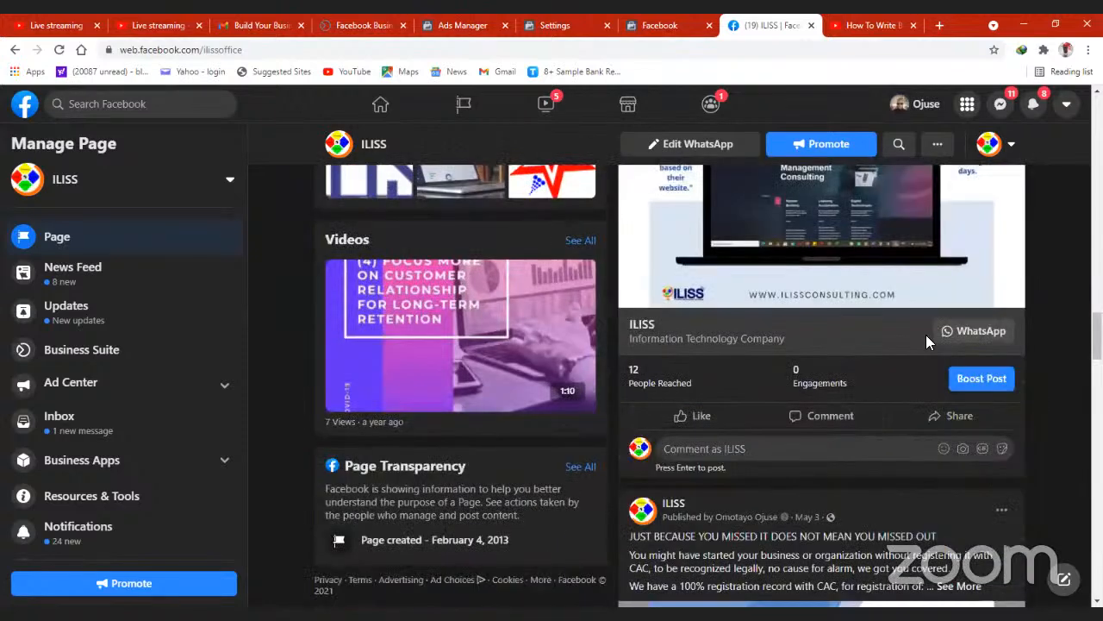
left_click_drag(1097, 336, 1097, 364)
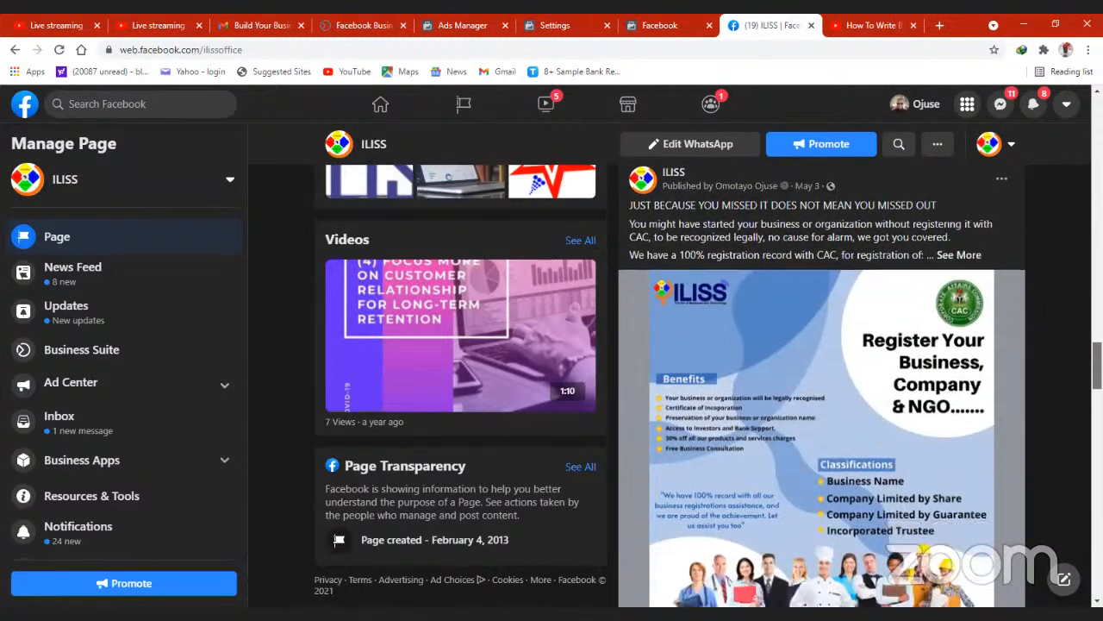
scroll(665, 320, "down", 5)
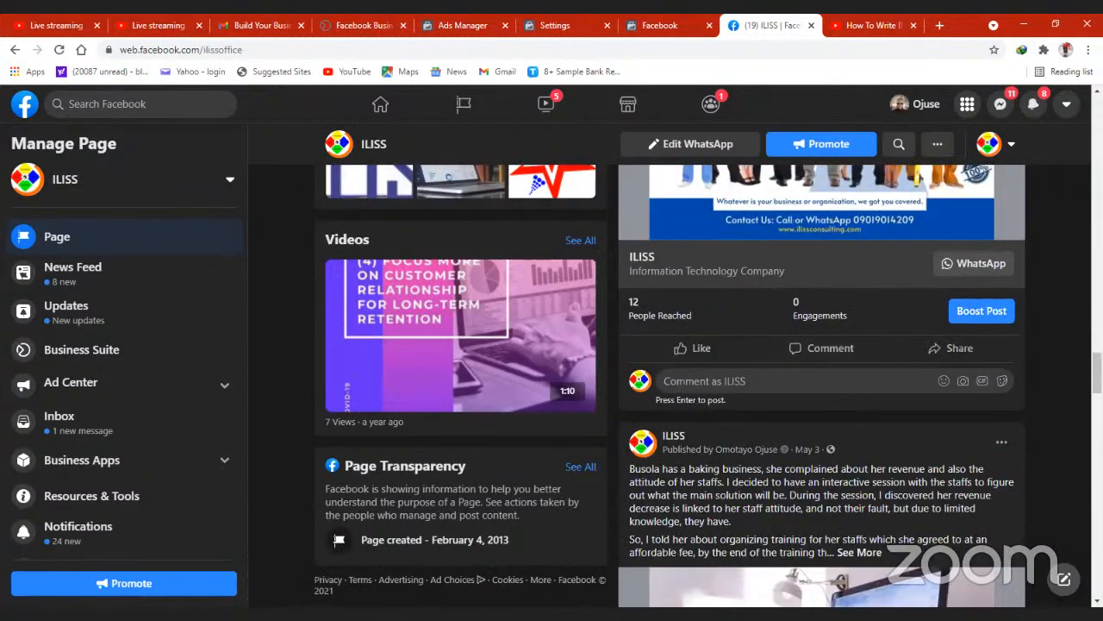
scroll(1037, 268, "down", 6)
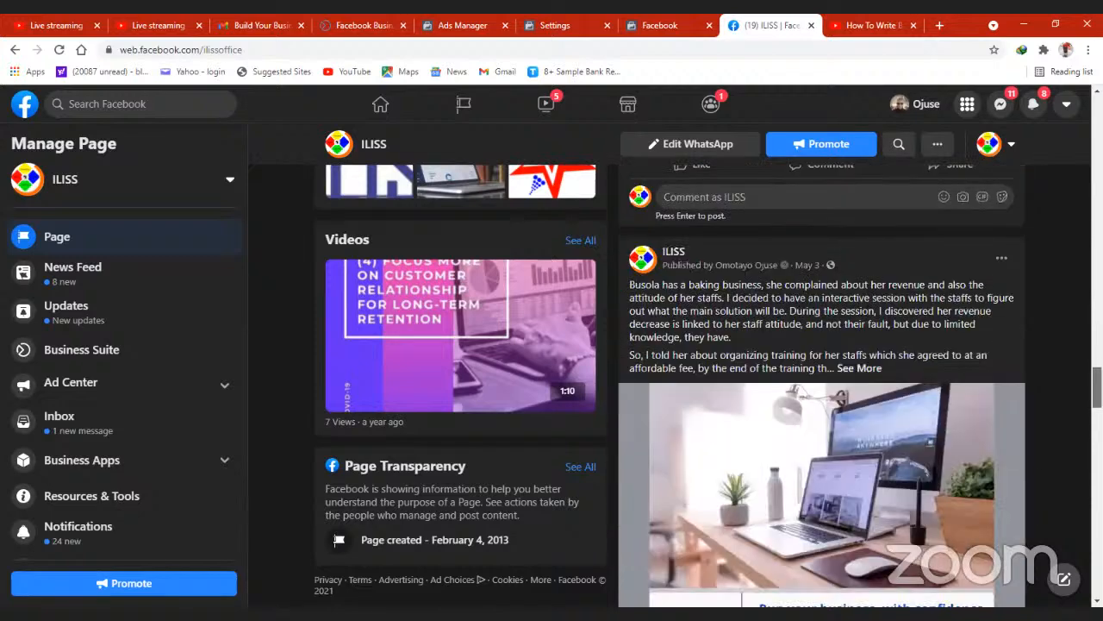
scroll(1037, 268, "down", 1)
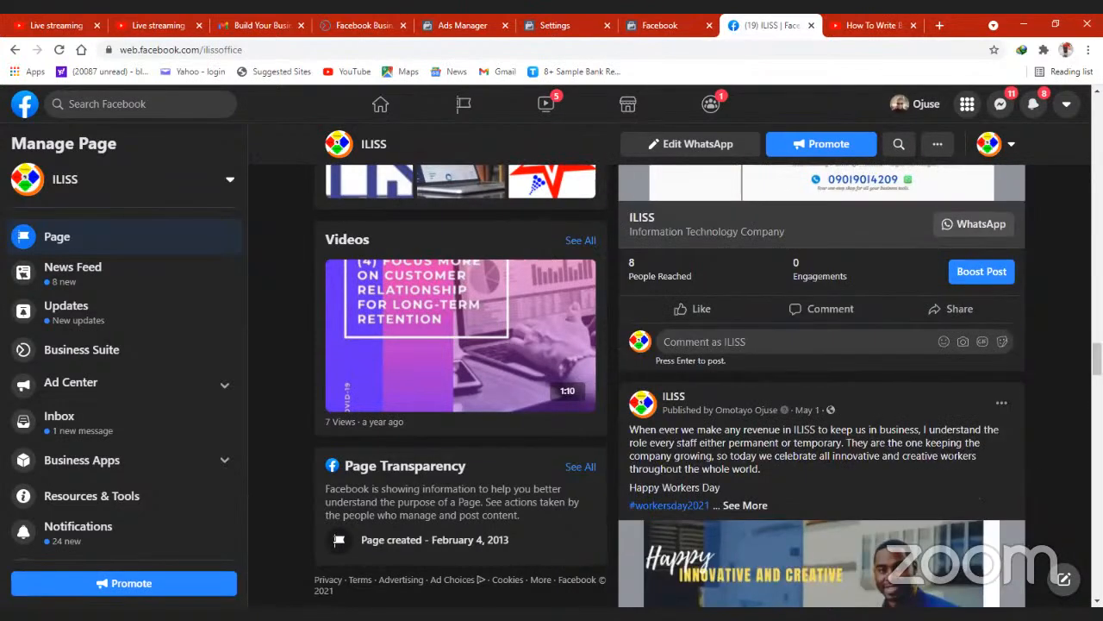
scroll(1036, 267, "down", 1)
scroll(746, 373, "down", 8)
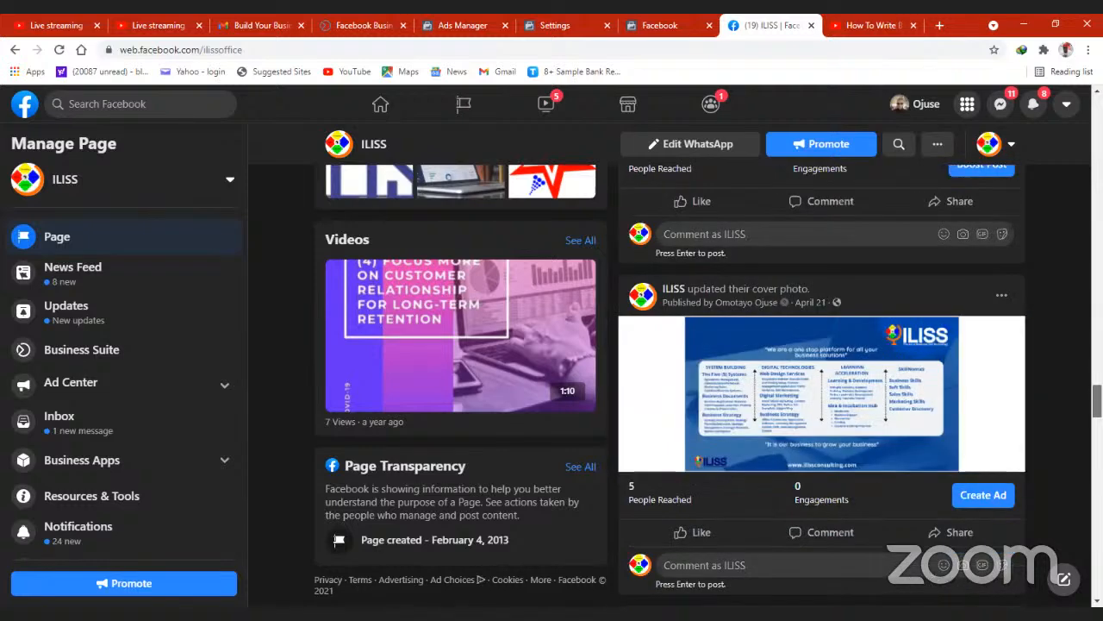
scroll(640, 364, "up", 2)
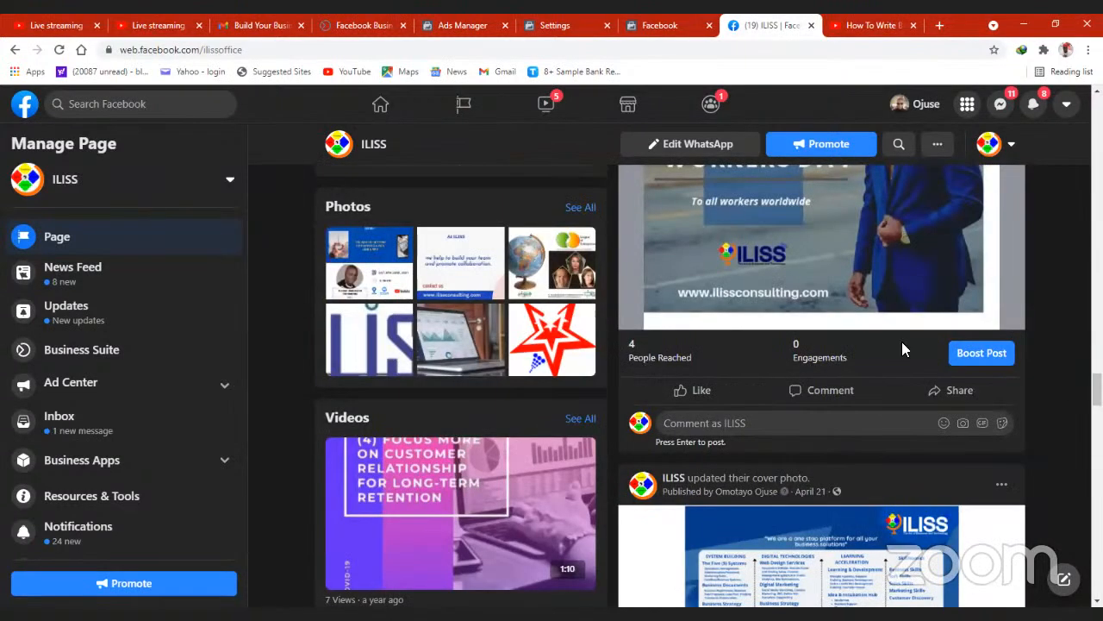
- Return from the ILISS page's older posts to its cover photo and page header
scroll(709, 385, "up", 3)
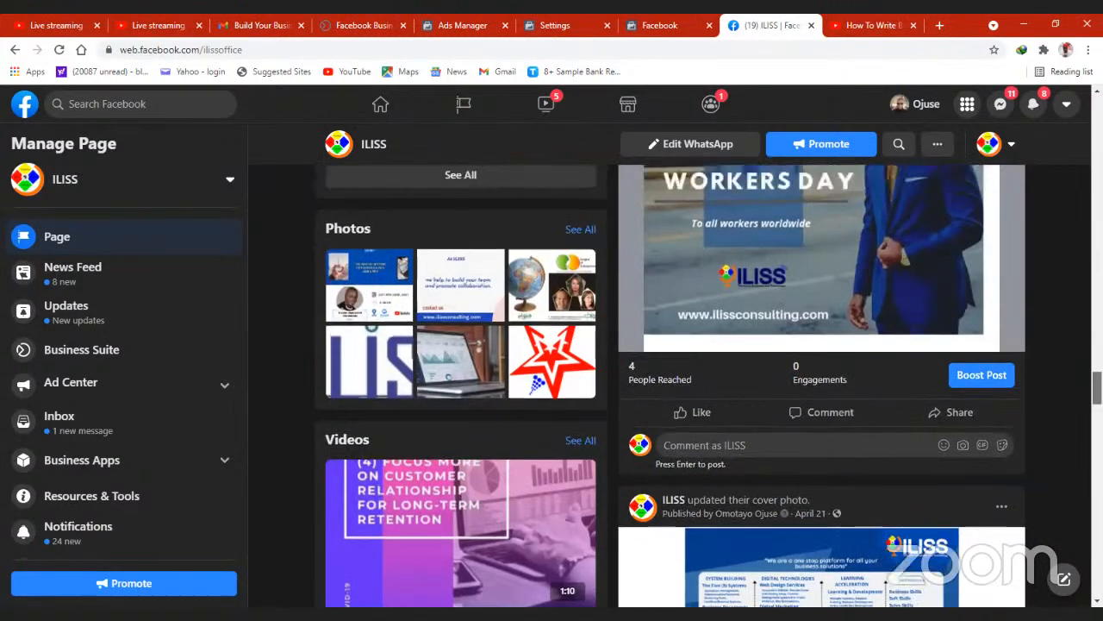
scroll(710, 384, "up", 4)
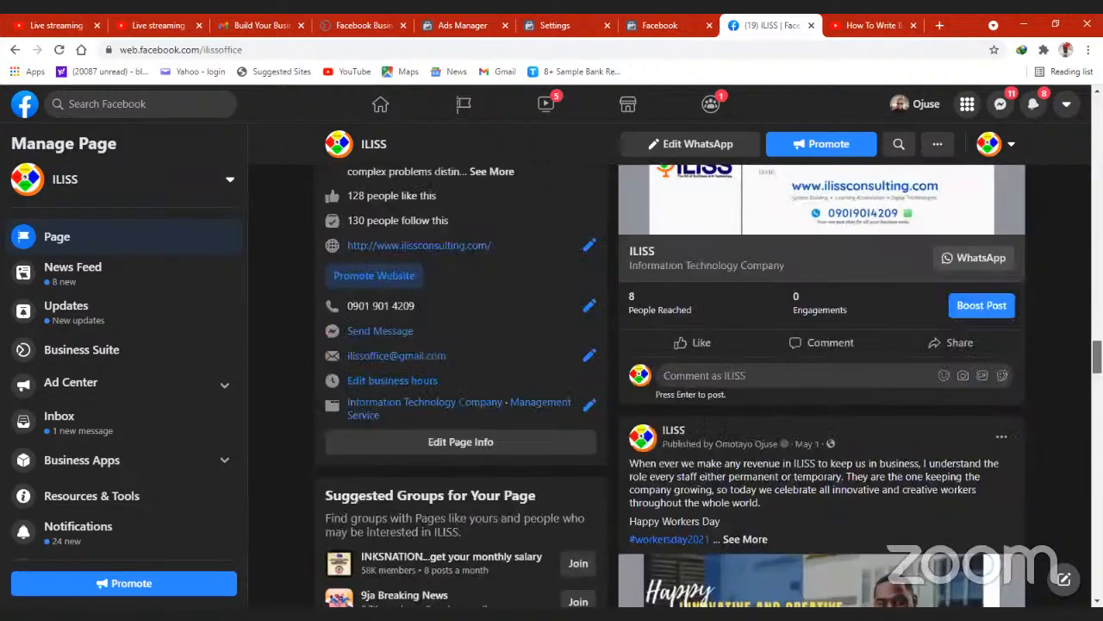
scroll(709, 384, "up", 12)
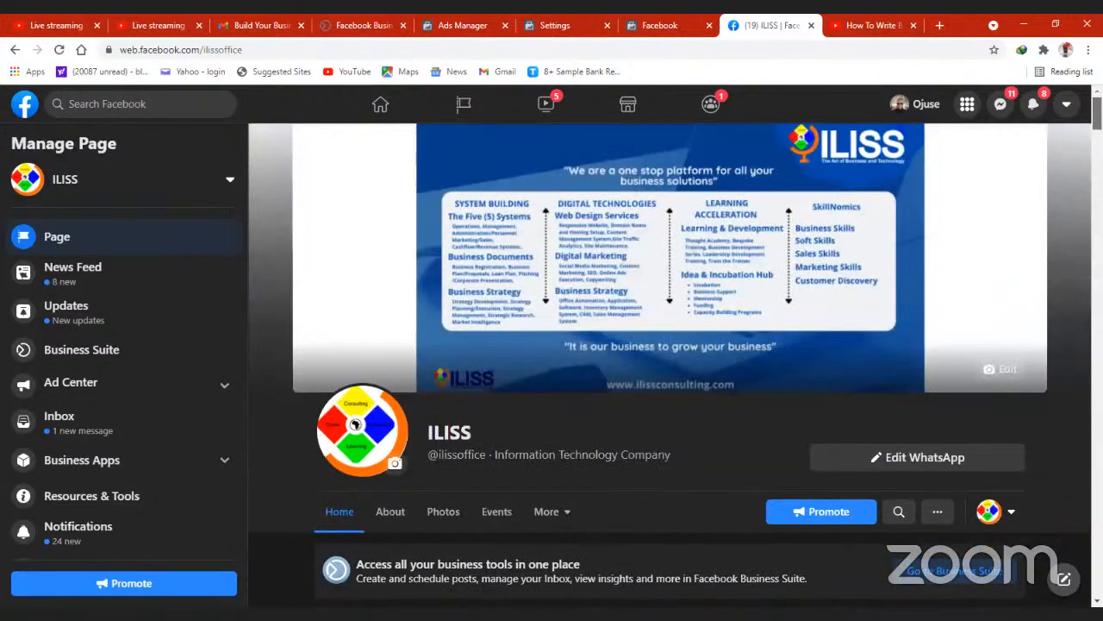
- Review the boost suggestions on the June 5 and May 22 Build Your Business Series posts beside Insights, and return to the page header
scroll(675, 362, "down", 5)
scroll(675, 362, "down", 7)
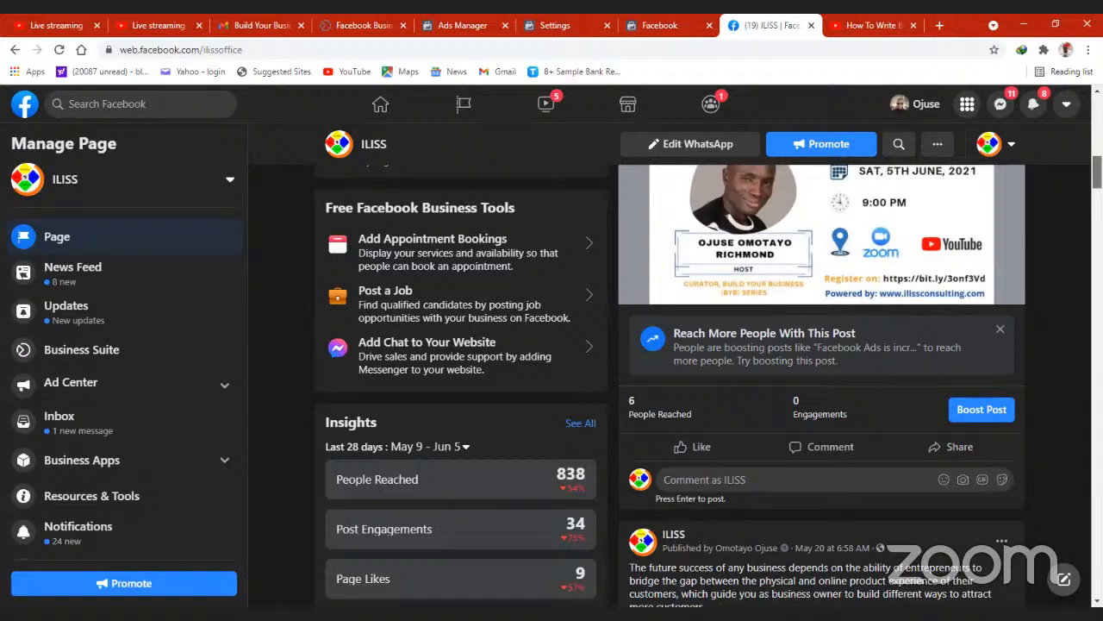
scroll(598, 538, "down", 2)
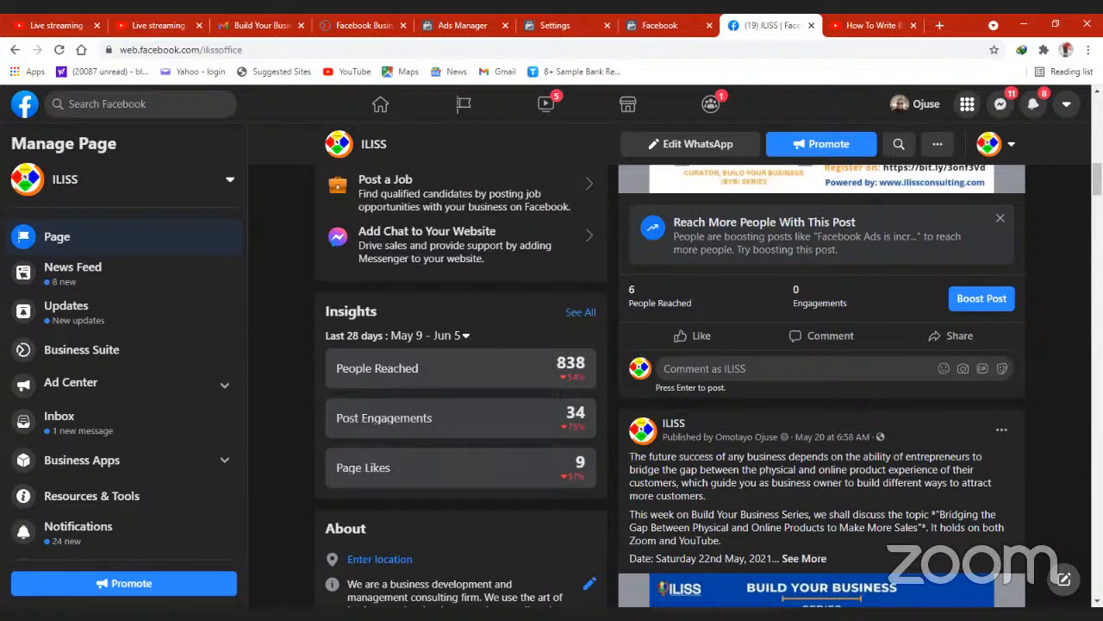
scroll(670, 385, "down", 1)
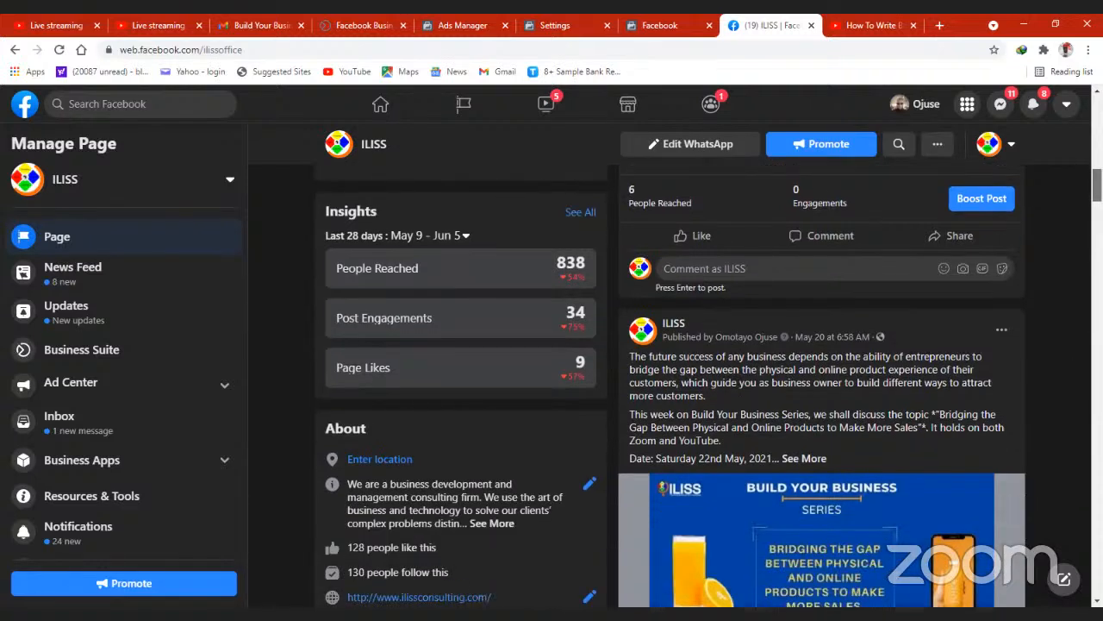
scroll(671, 386, "down", 1)
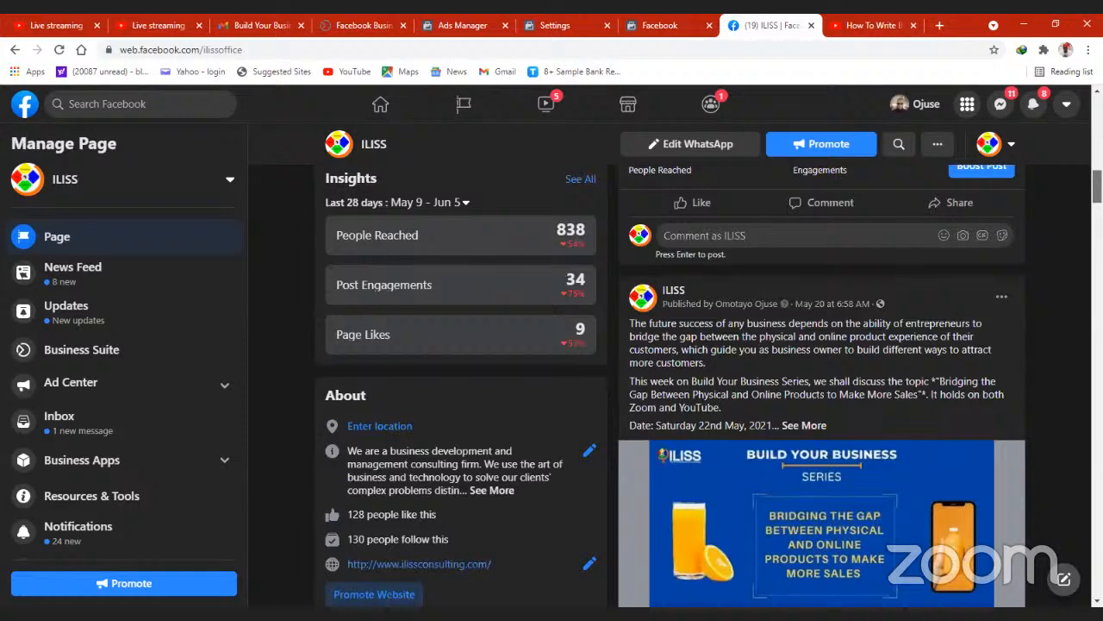
scroll(671, 386, "down", 3)
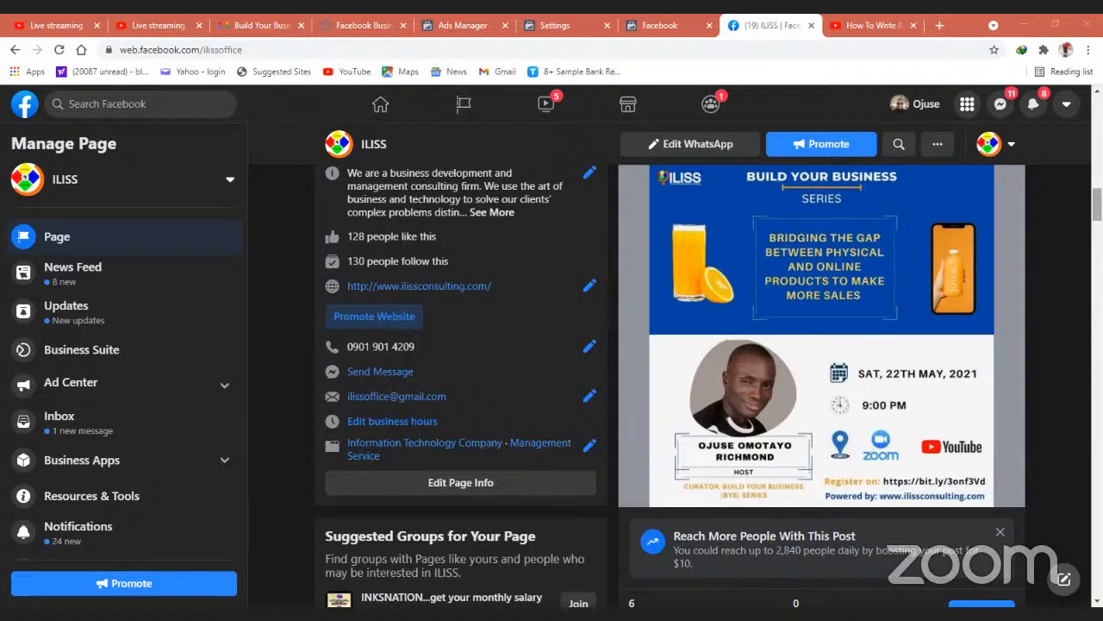
scroll(670, 362, "up", 15)
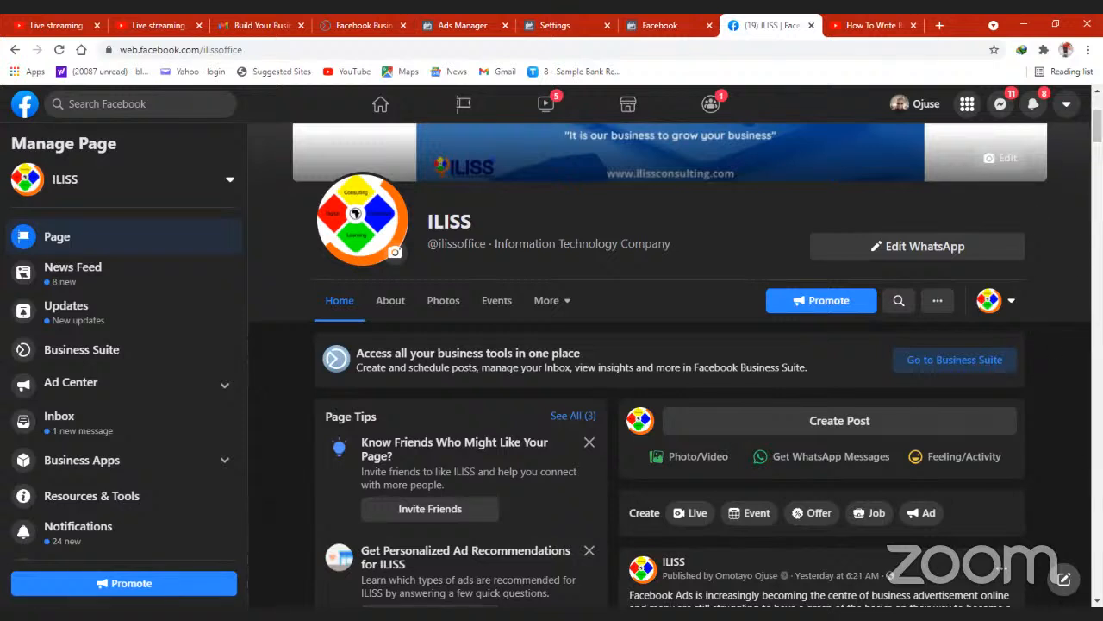
scroll(676, 362, "up", 2)
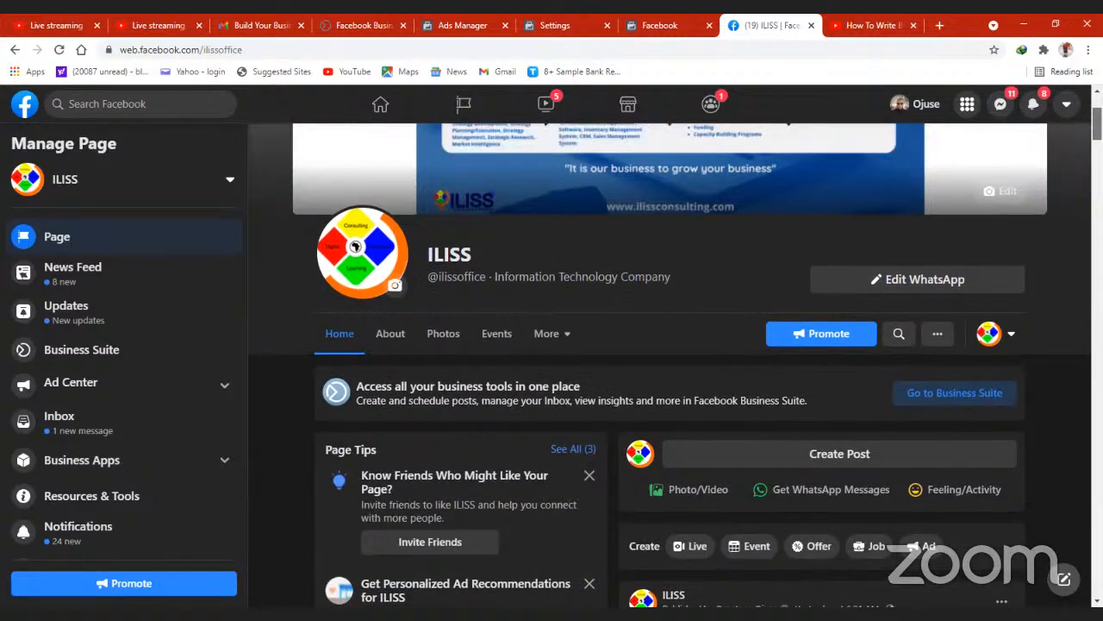
scroll(676, 362, "up", 1)
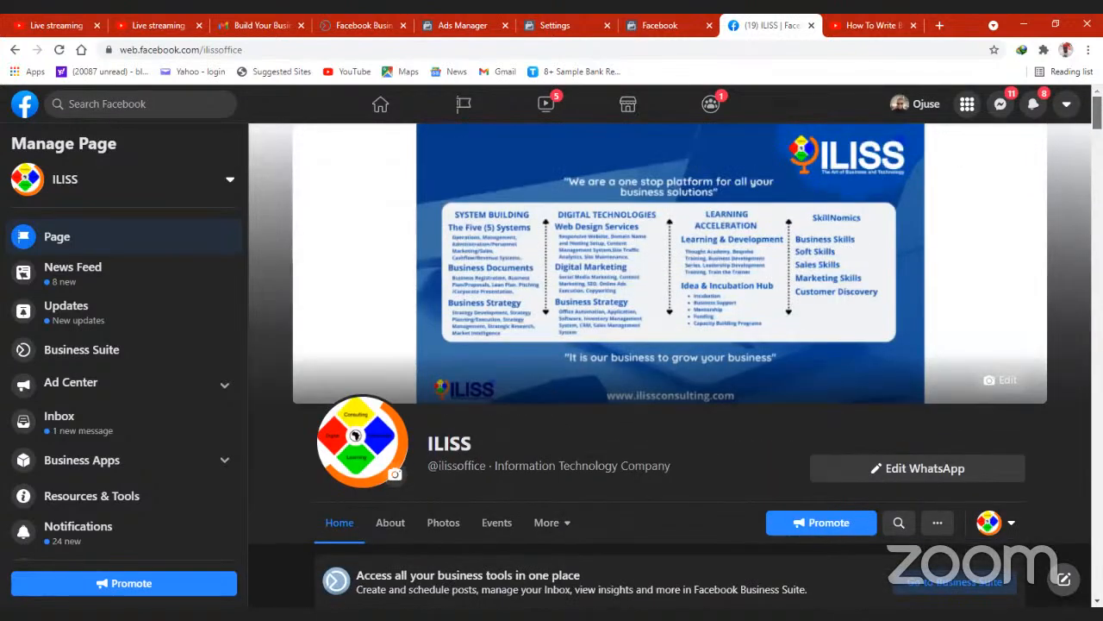